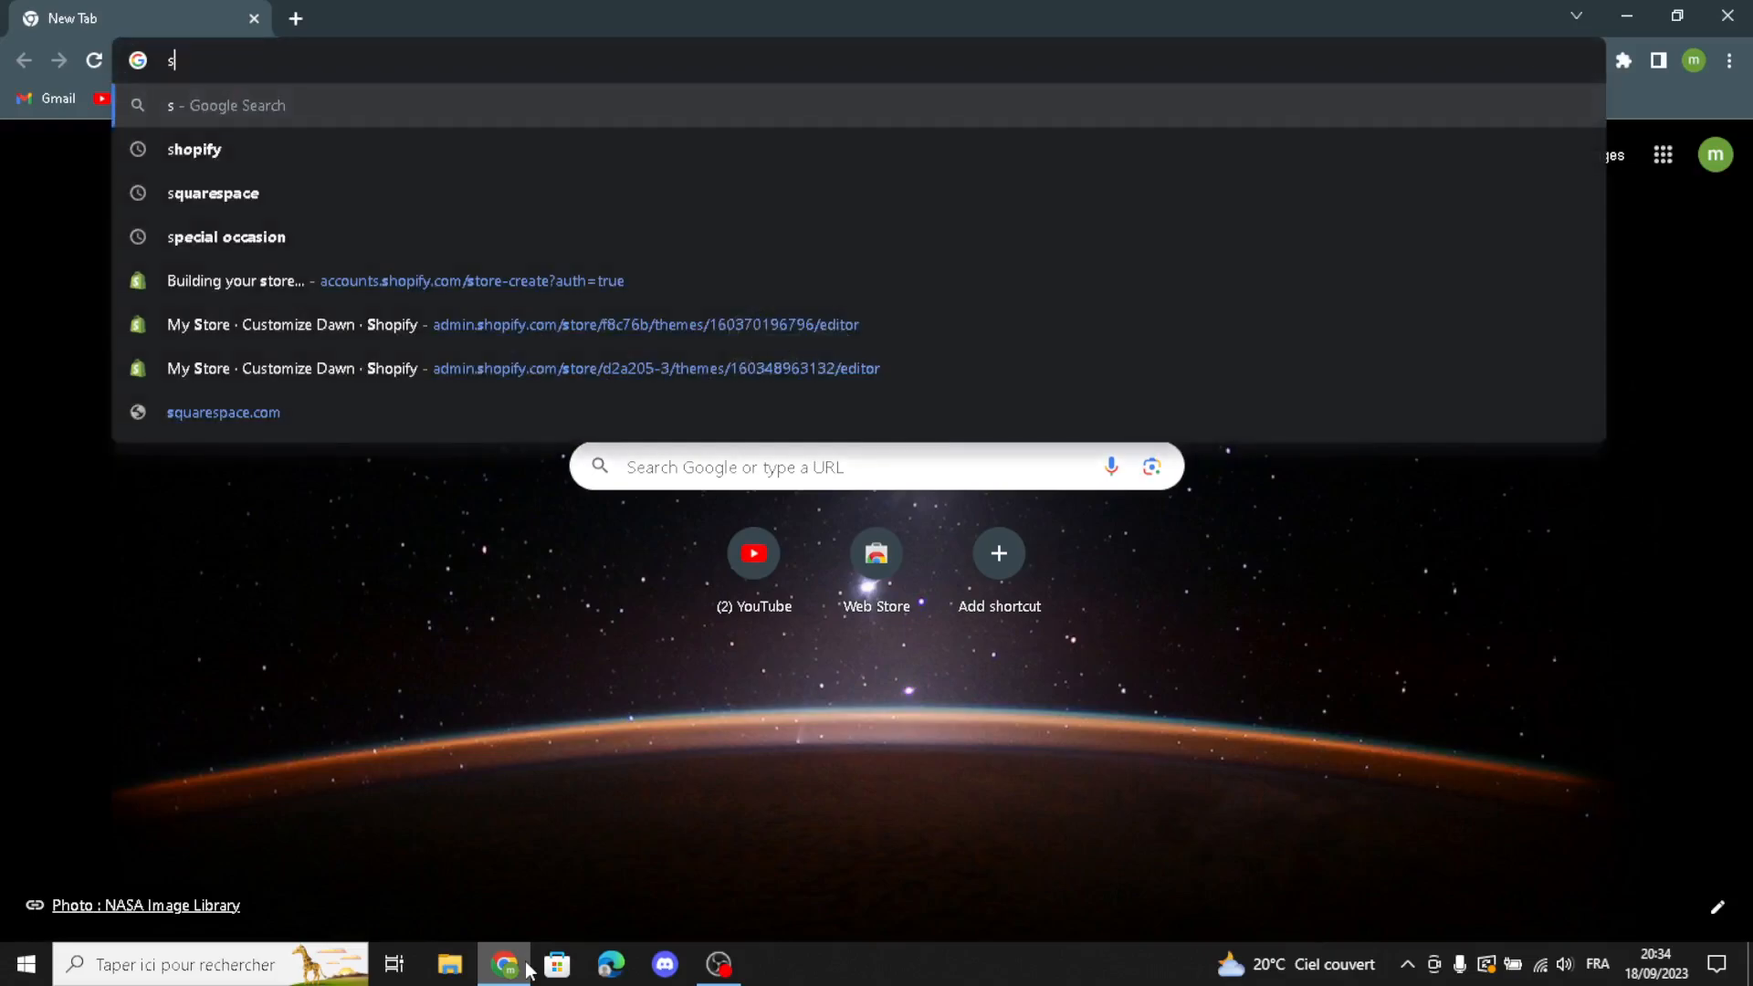
# - Search Google for shopify and open the sponsored "Shopify – Create an online store" free trial page
pyautogui.press('Down')
pyautogui.click(188, 160)
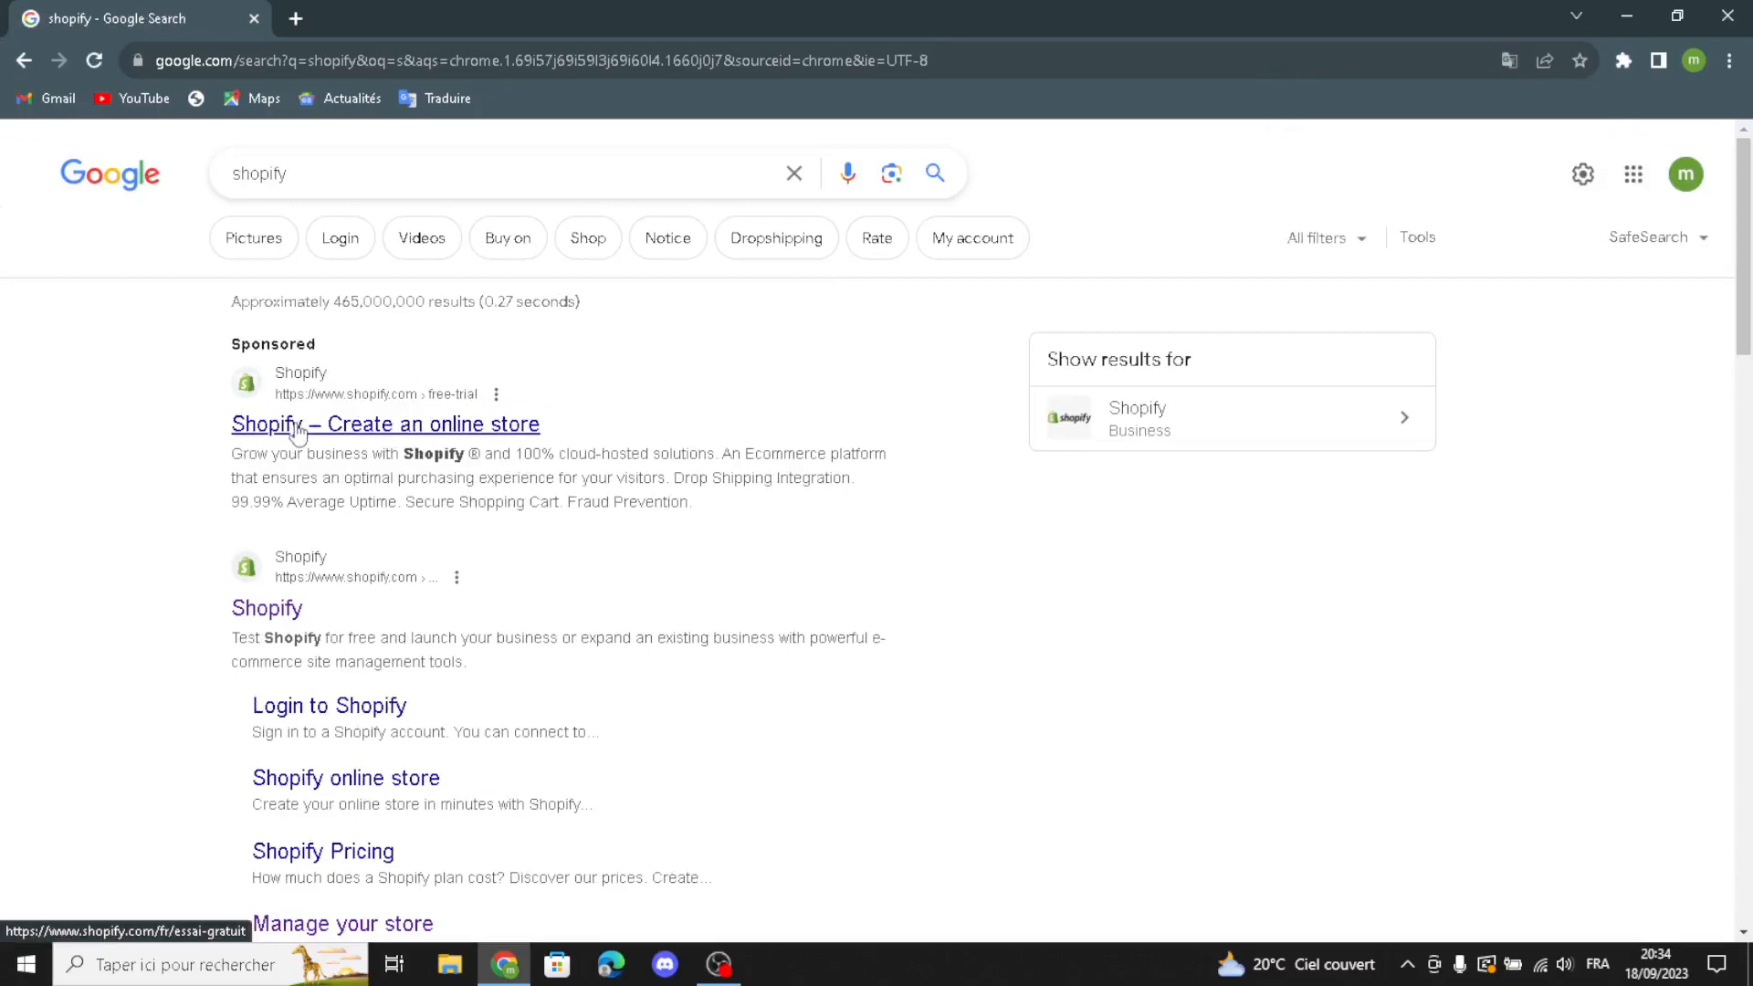
pyautogui.click(301, 427)
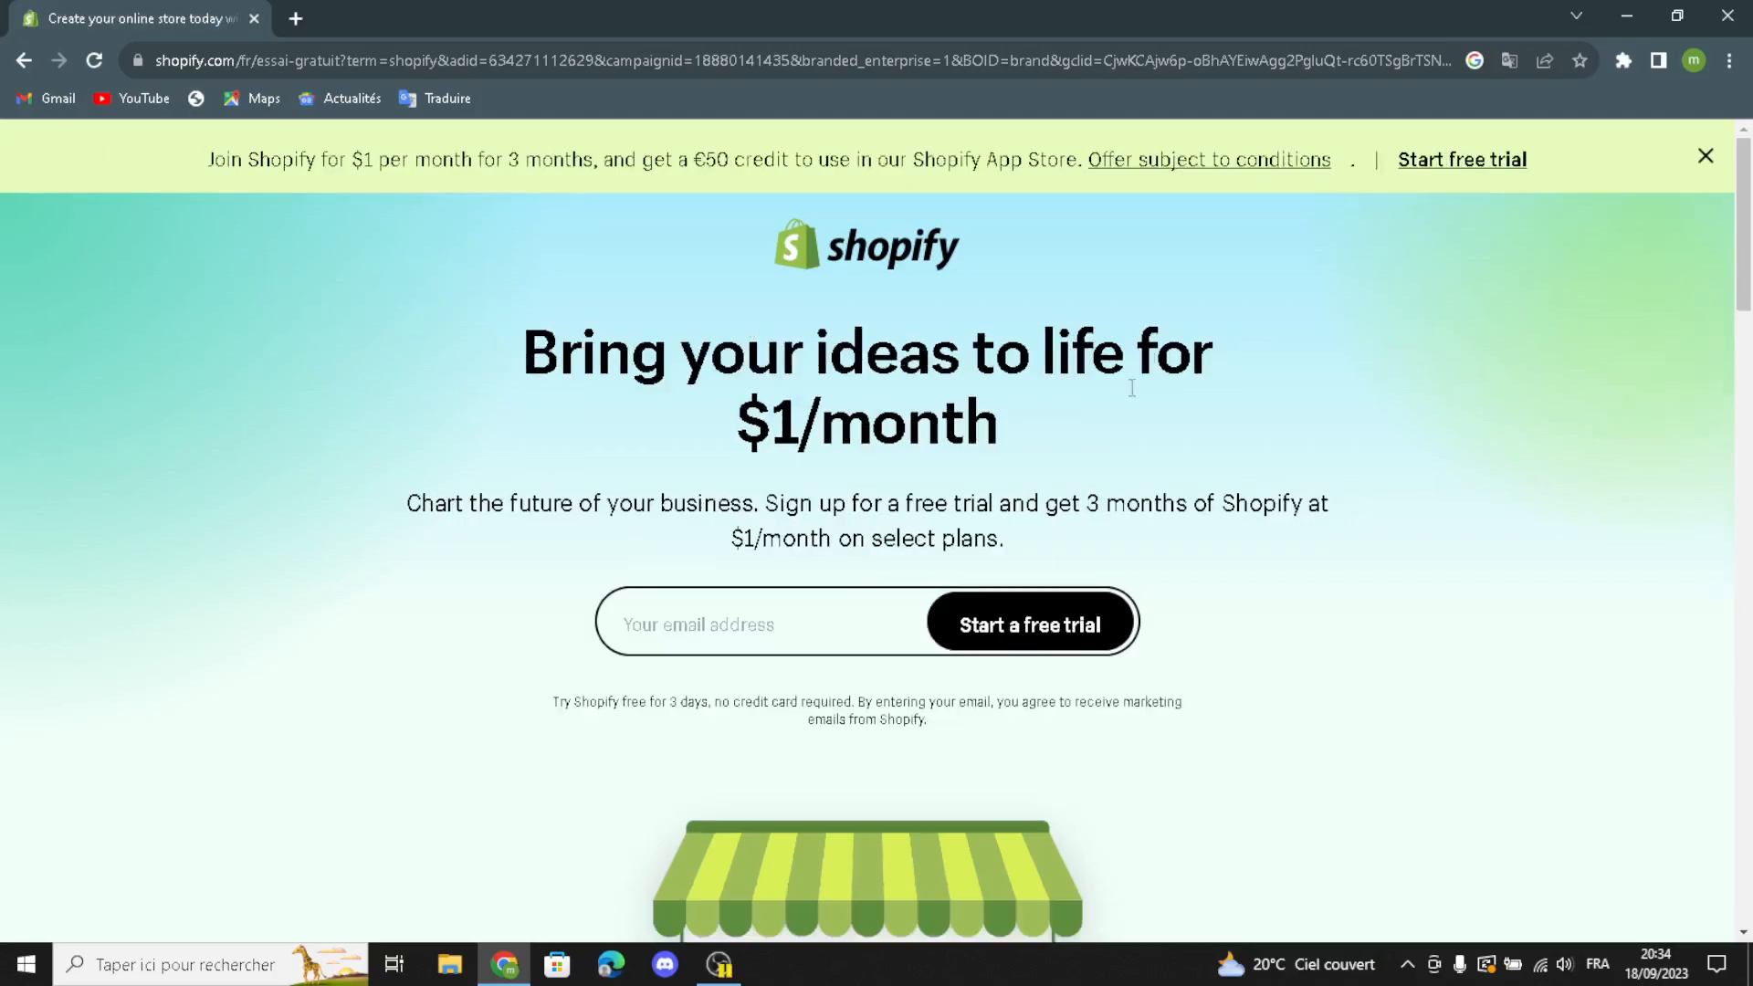
# - Start a free trial by entering the account's e-mail address
pyautogui.click(835, 616)
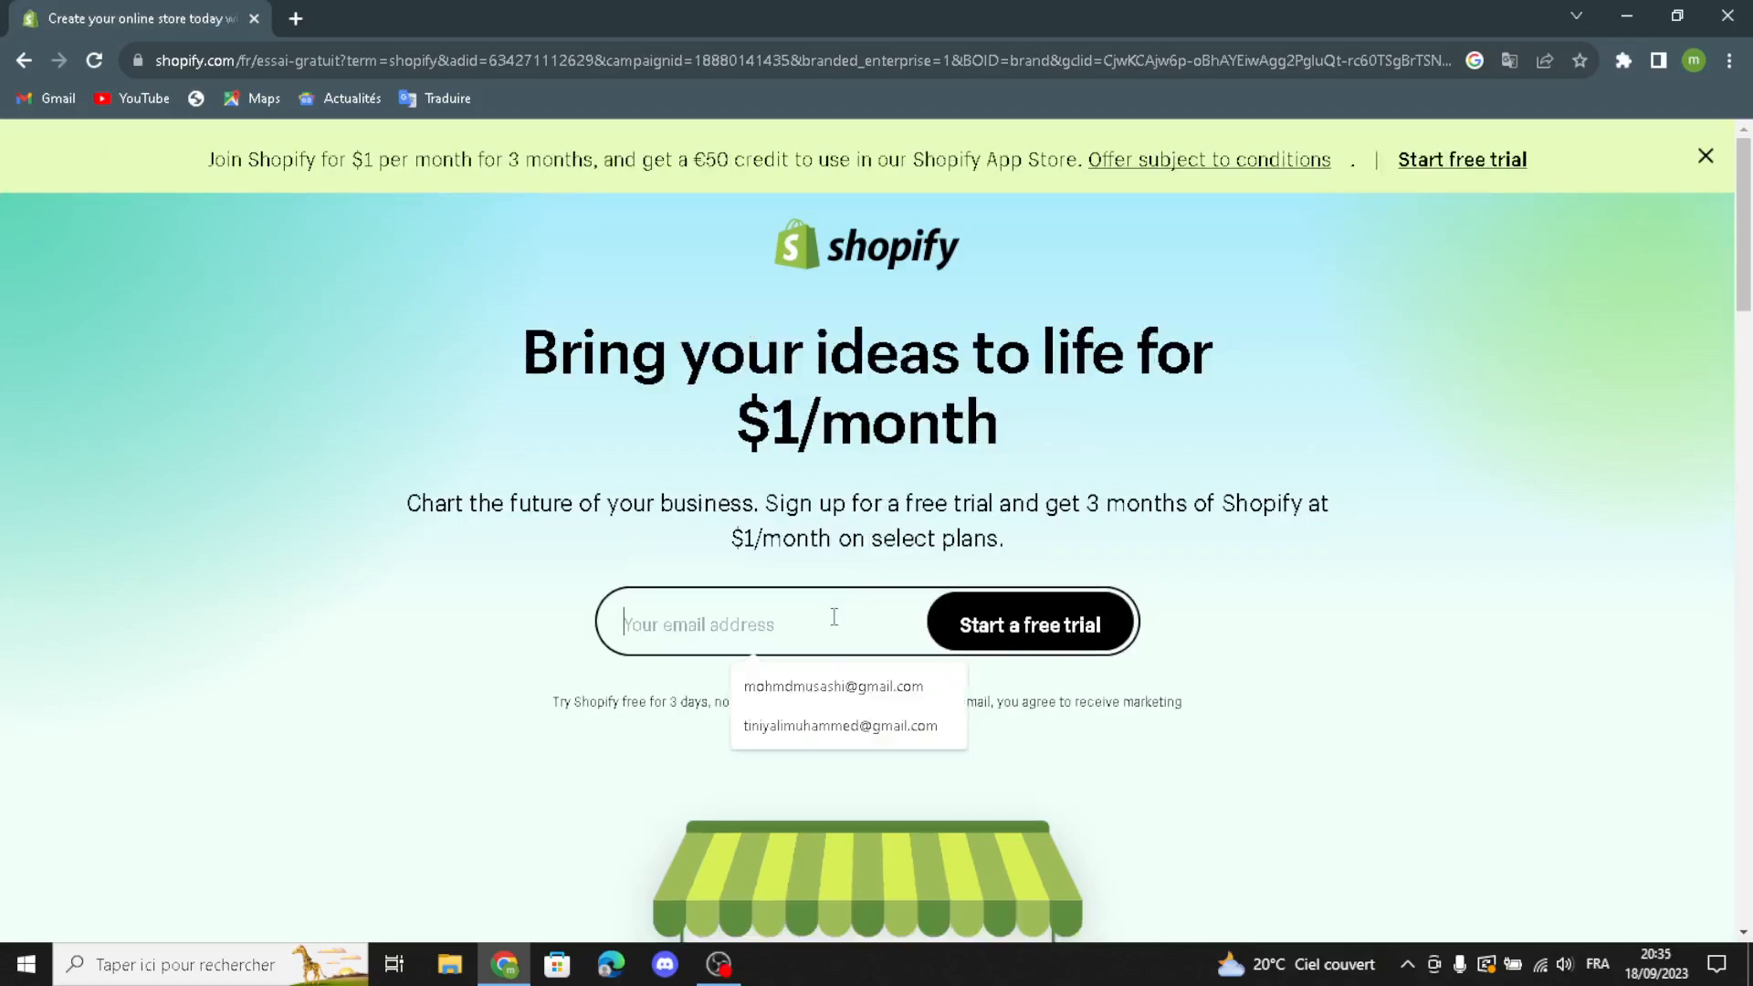
pyautogui.click(829, 681)
pyautogui.click(993, 630)
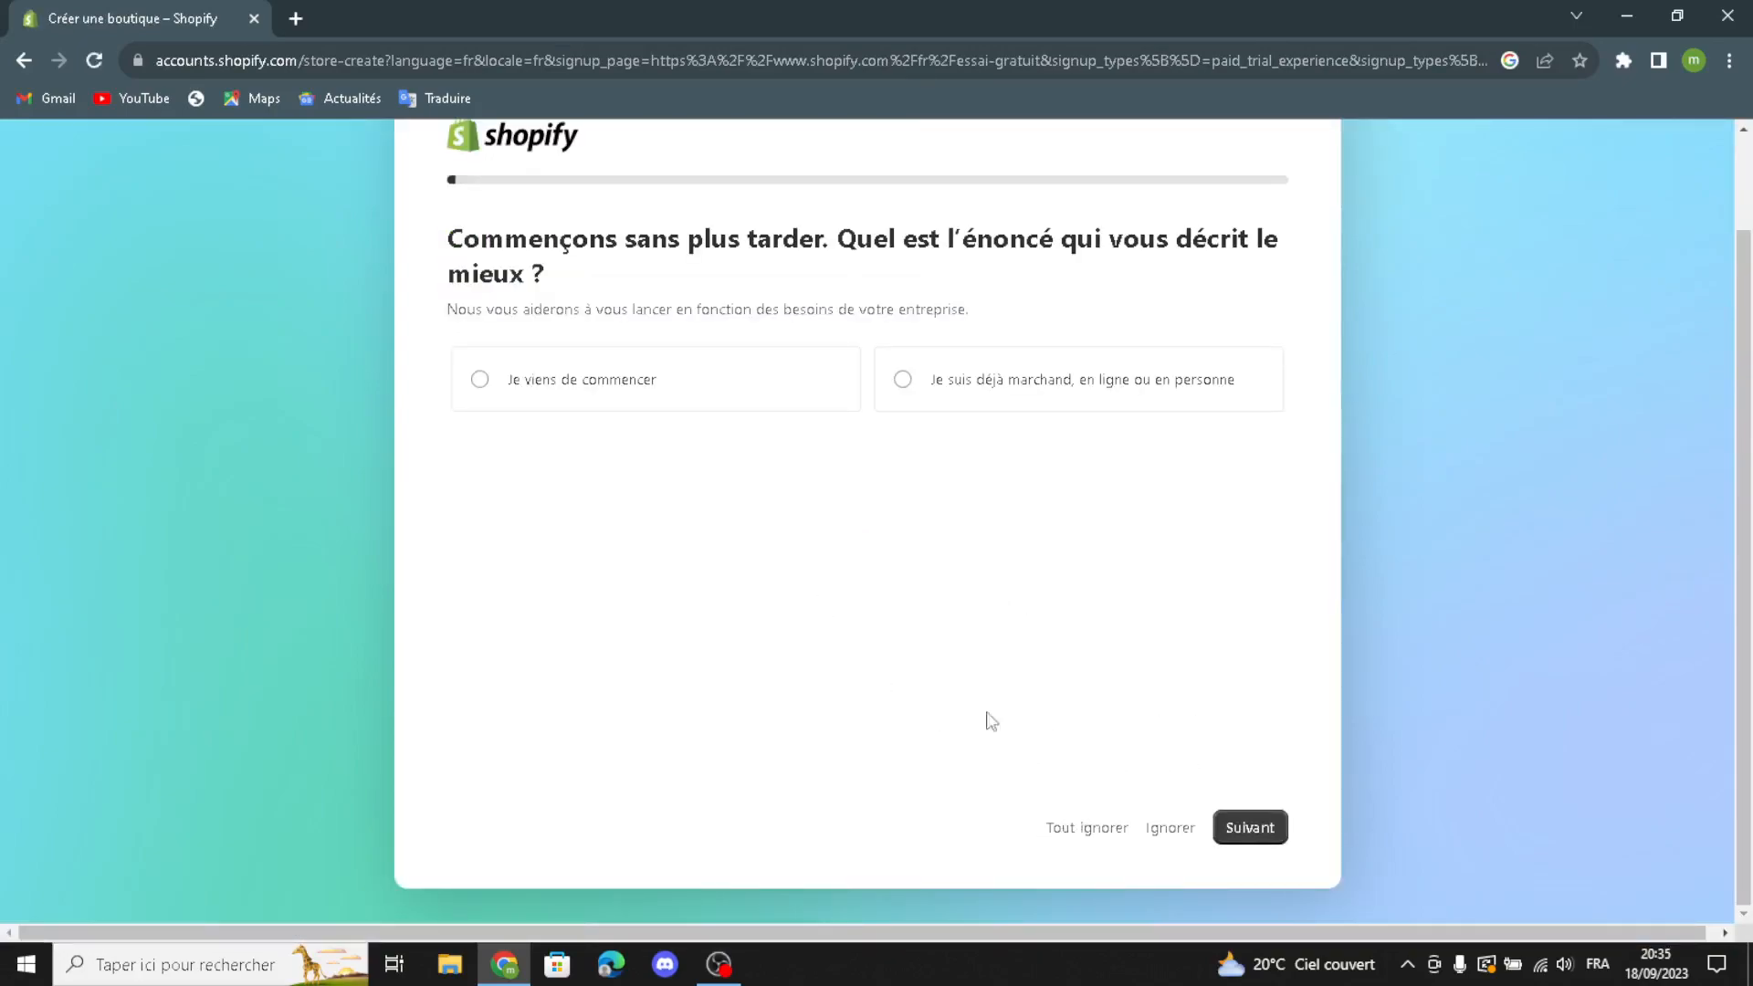
# - Skip all onboarding questions and create the store with Morocco as the business location, using the existing account
pyautogui.click(1056, 831)
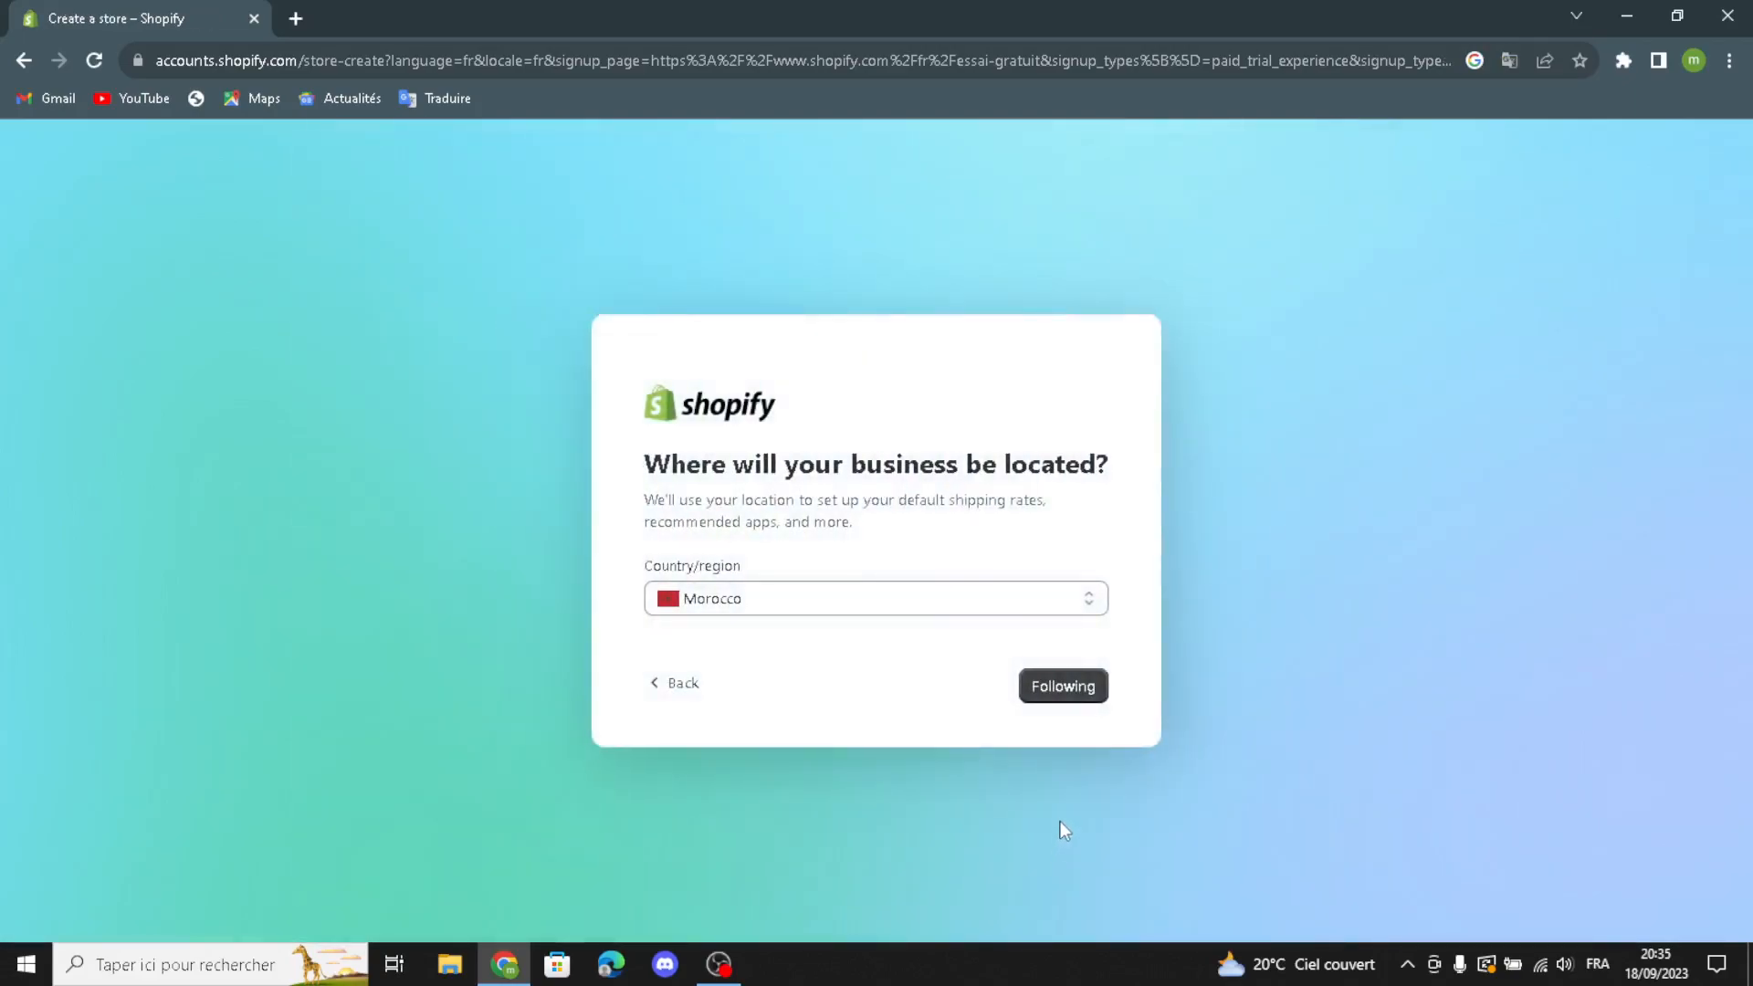
pyautogui.click(1075, 694)
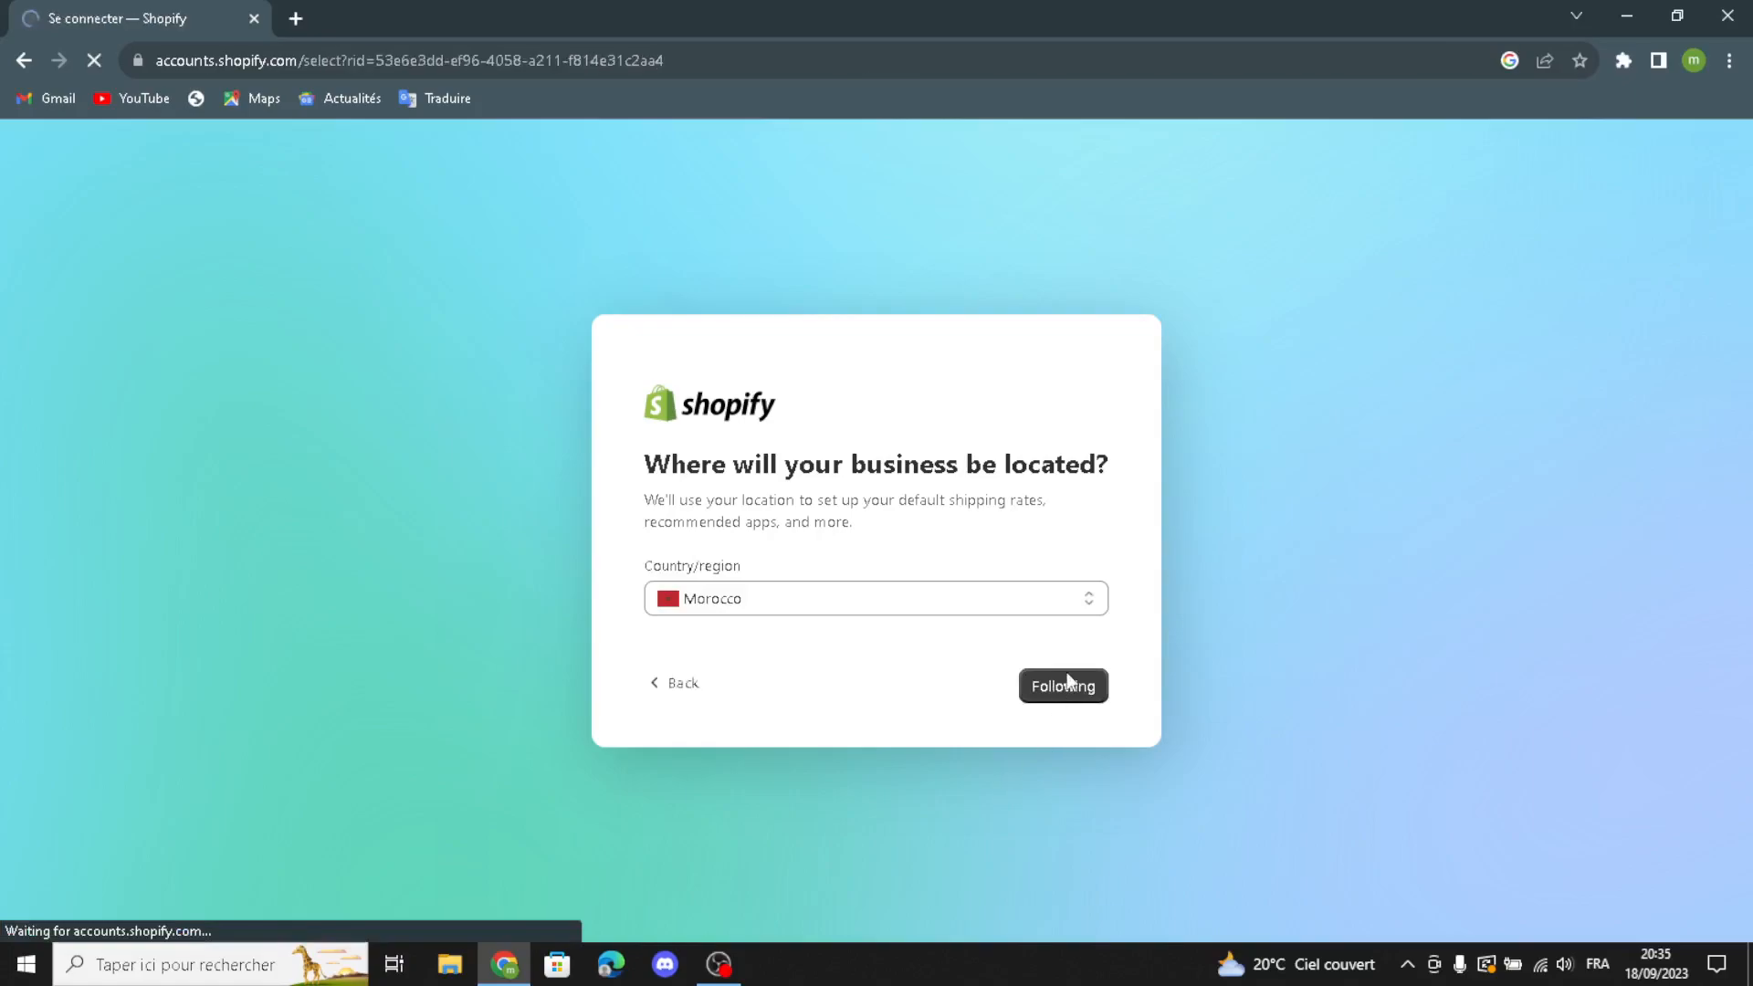
pyautogui.click(796, 566)
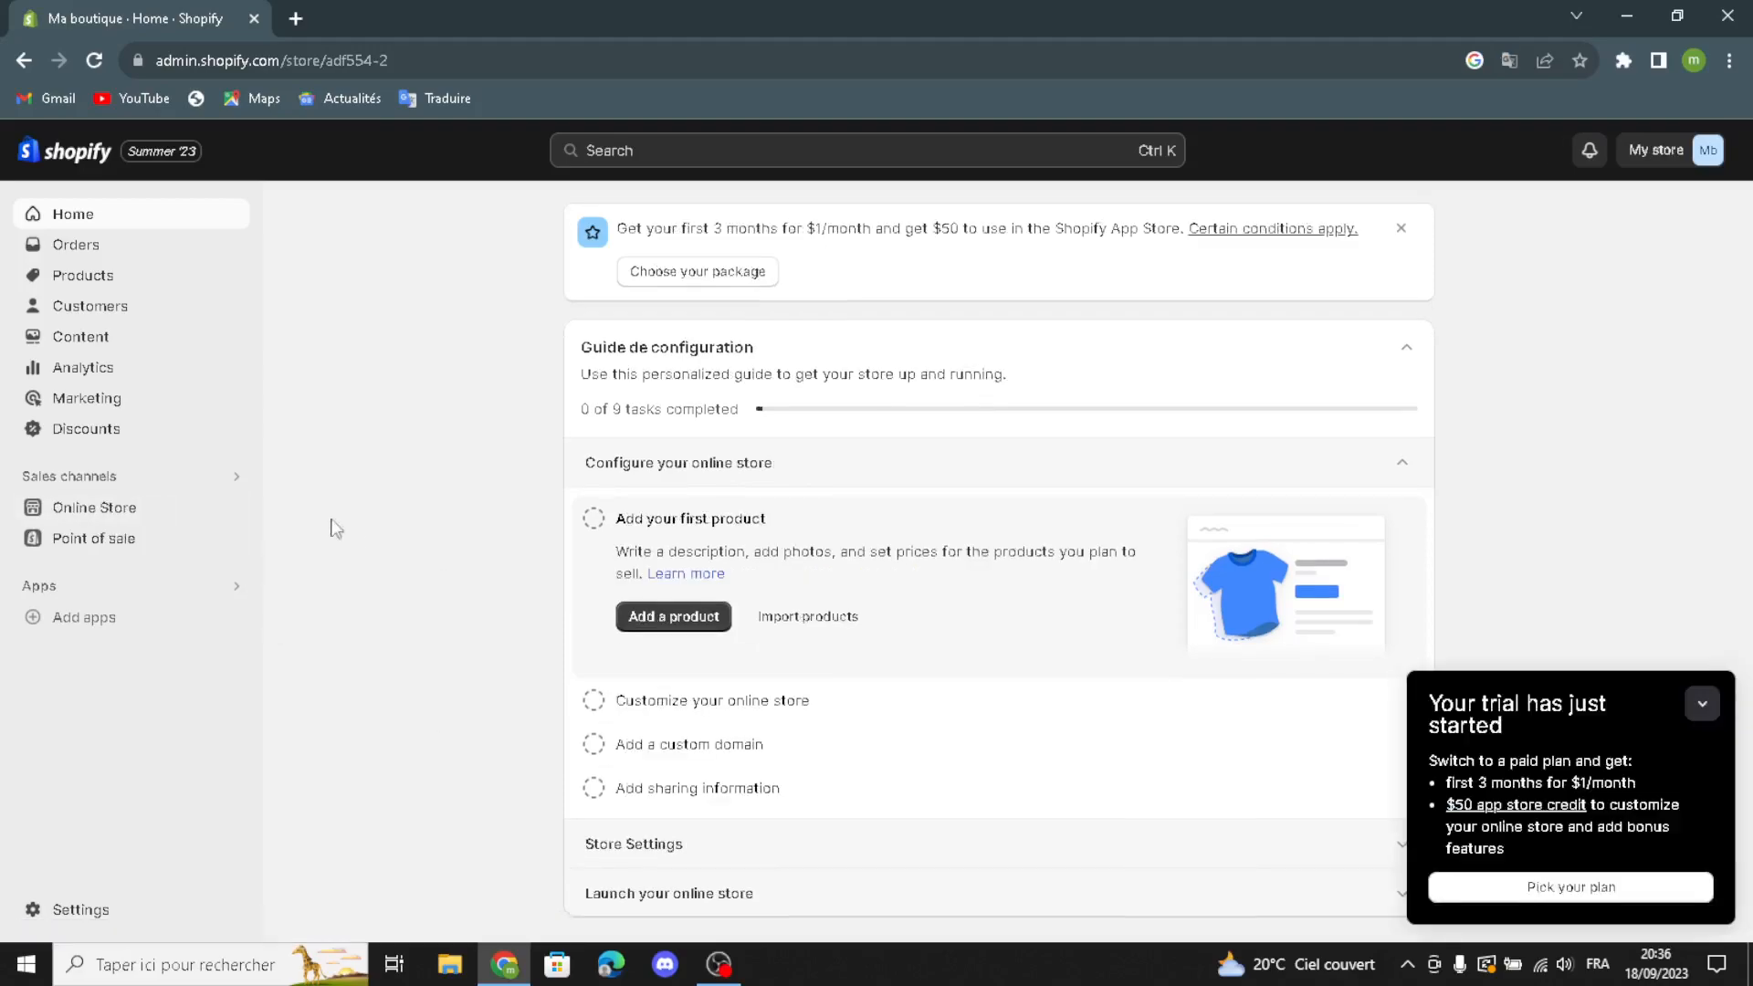
# - Go to the online store's themes and start customizing the Dawn theme
pyautogui.click(146, 513)
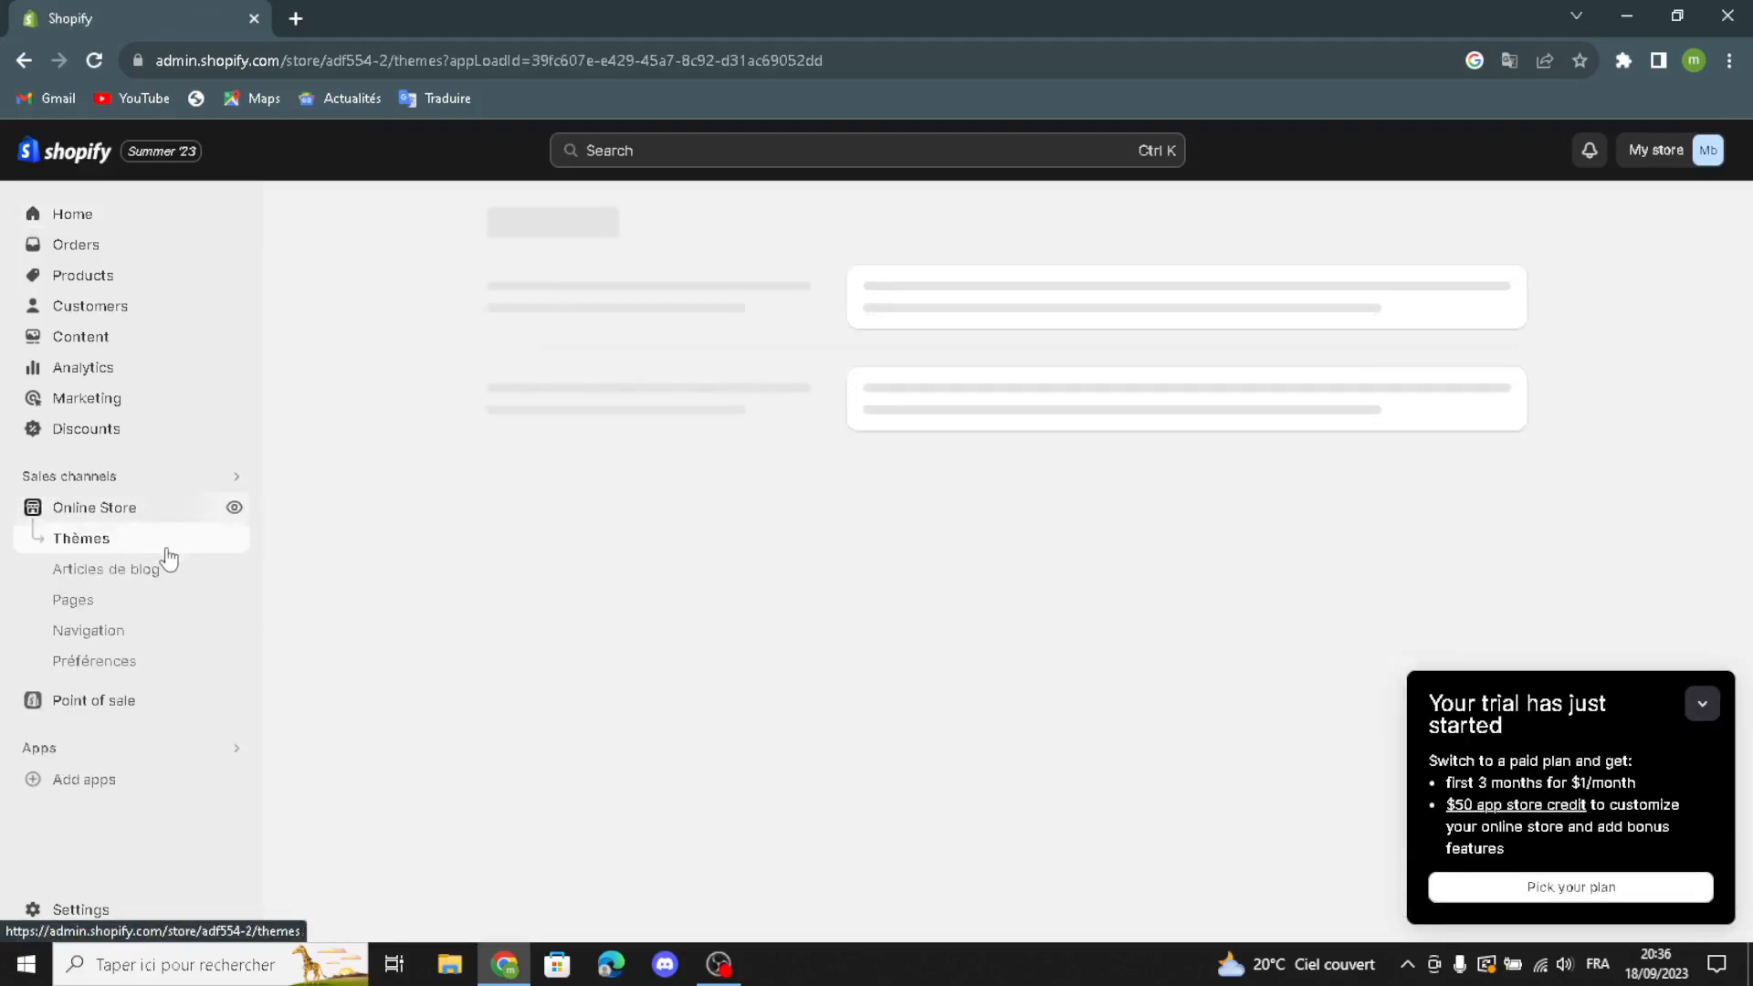
pyautogui.click(1703, 707)
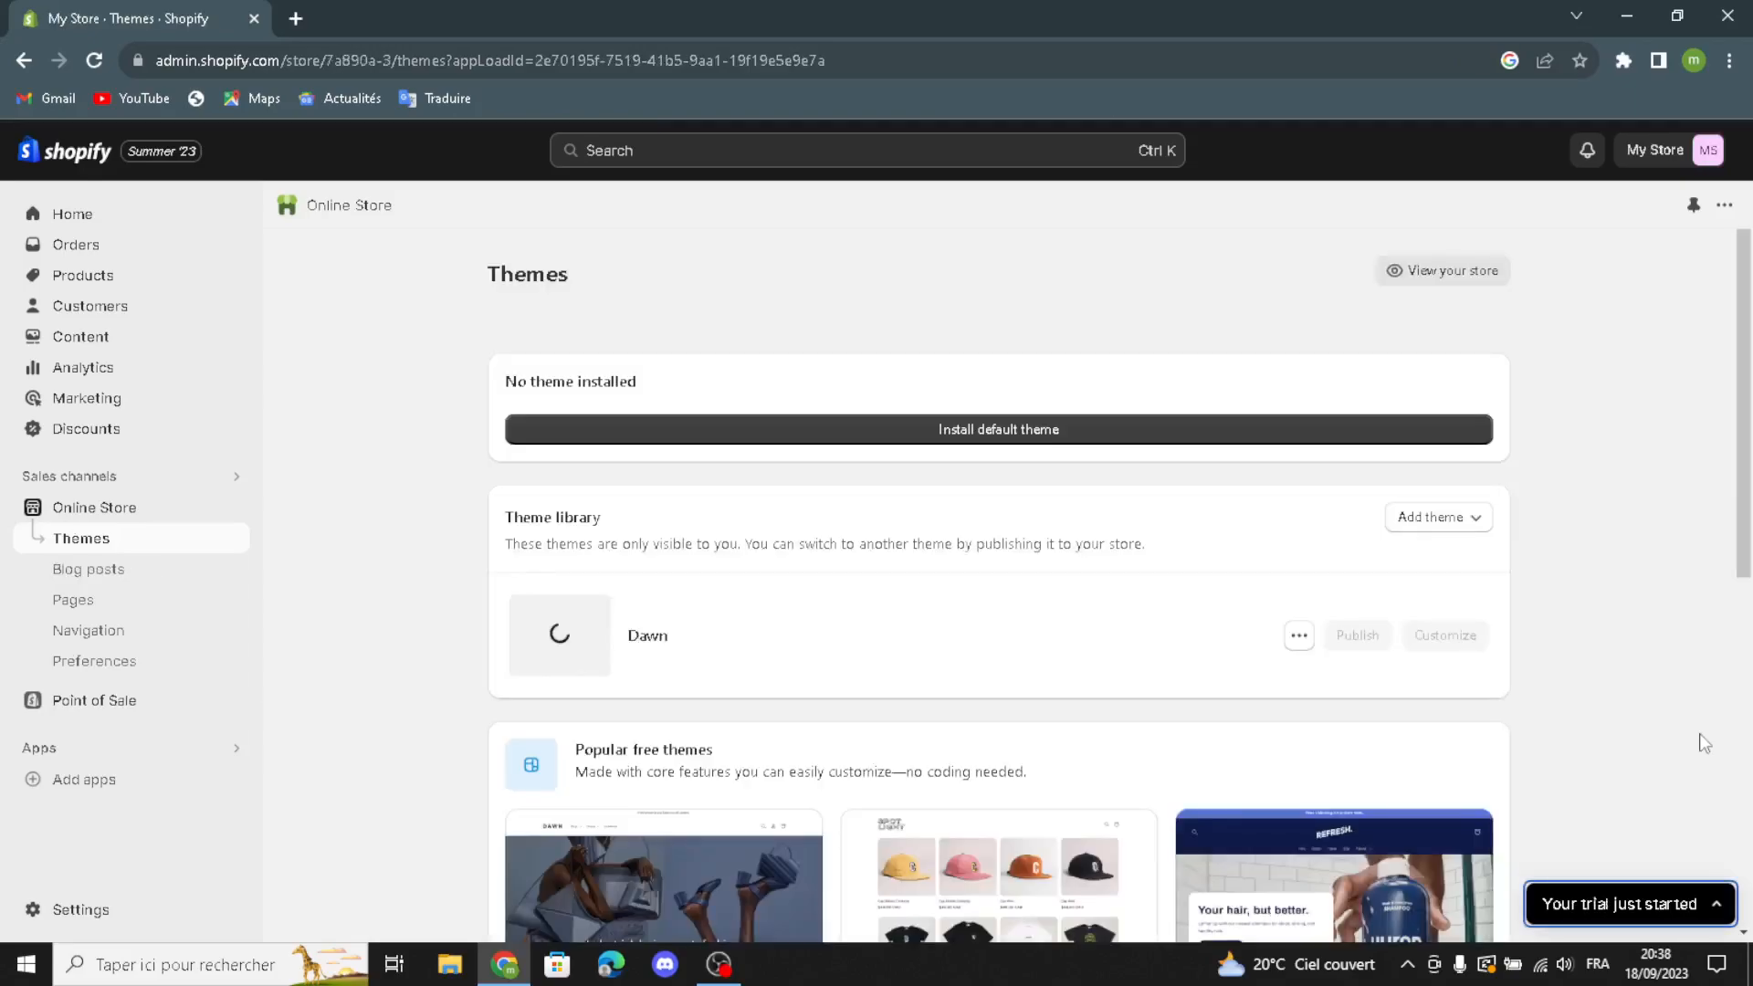
pyautogui.scroll(-5, 1370, 787)
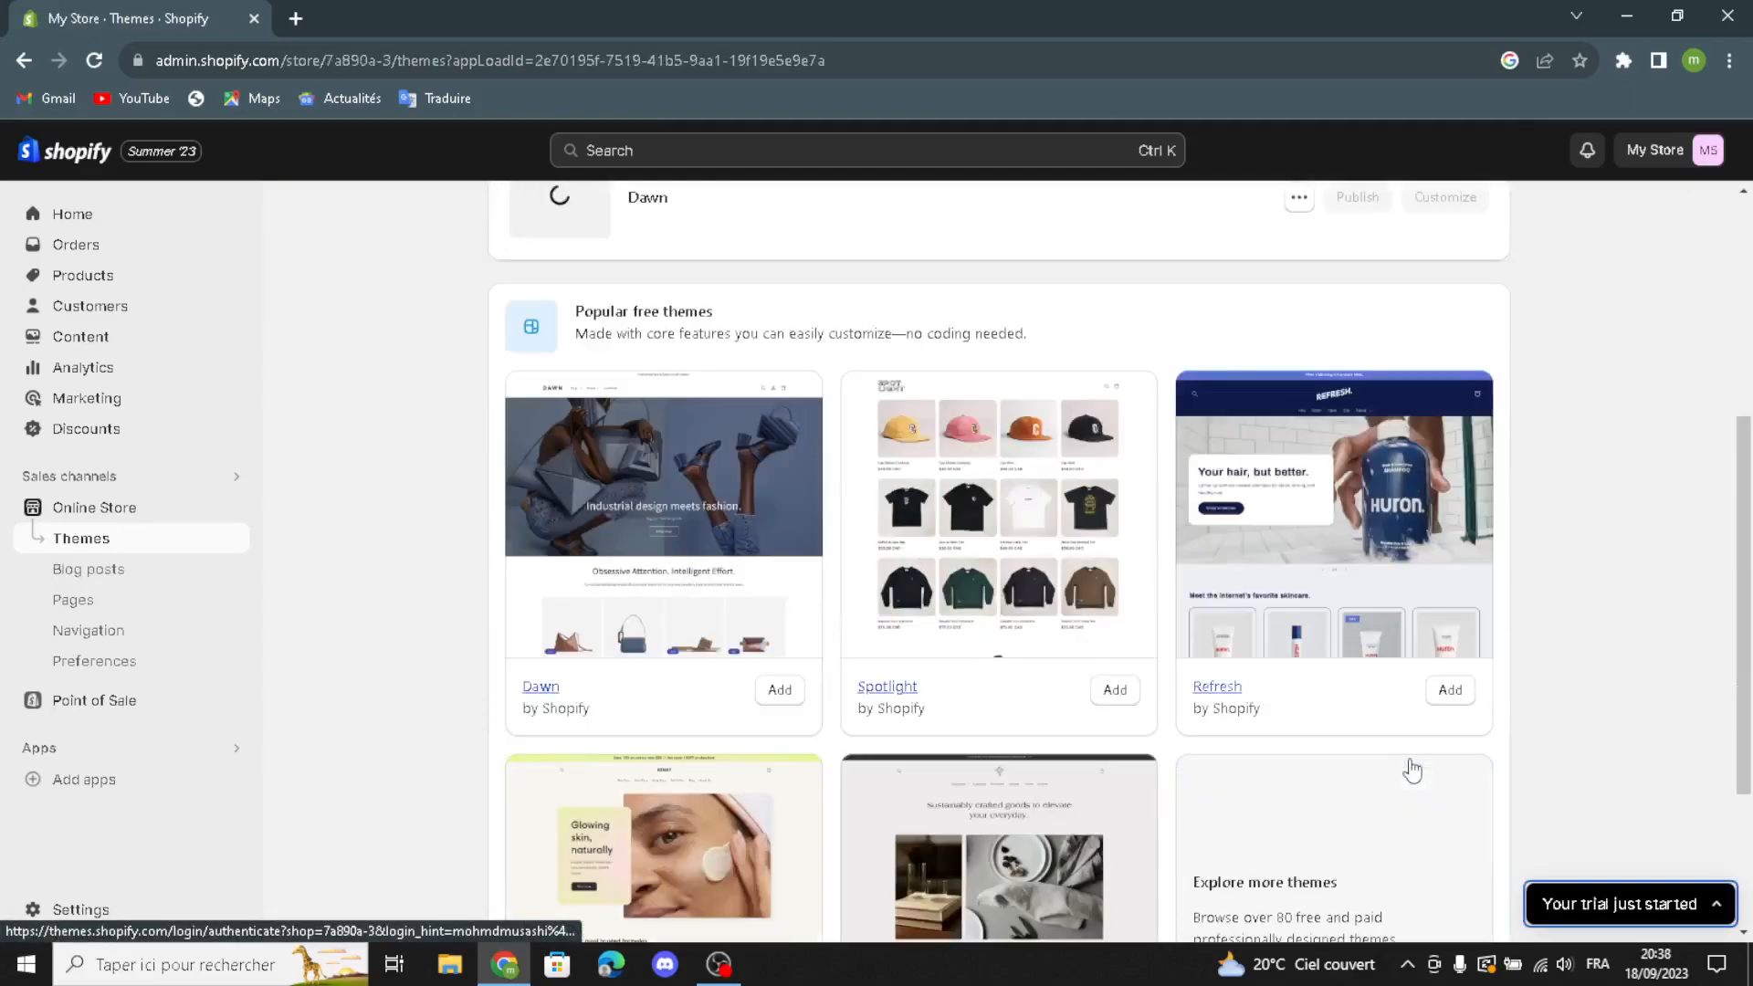
pyautogui.scroll(2, 755, 505)
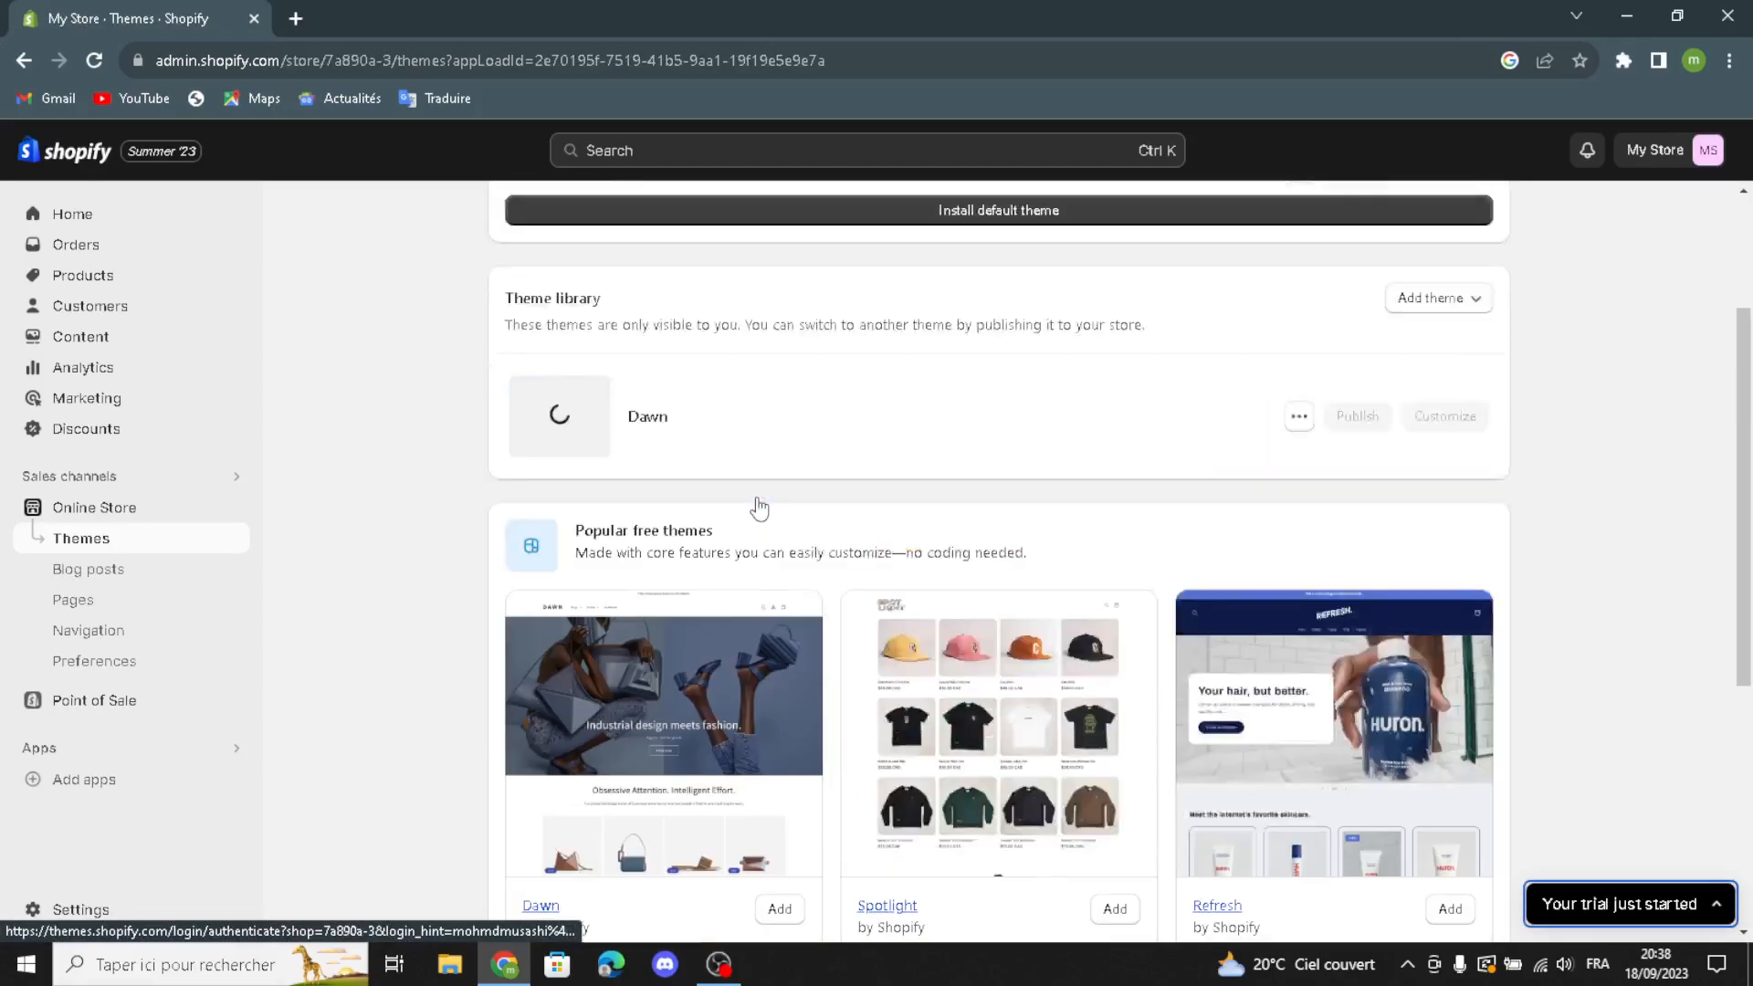
pyautogui.scroll(-1, 710, 721)
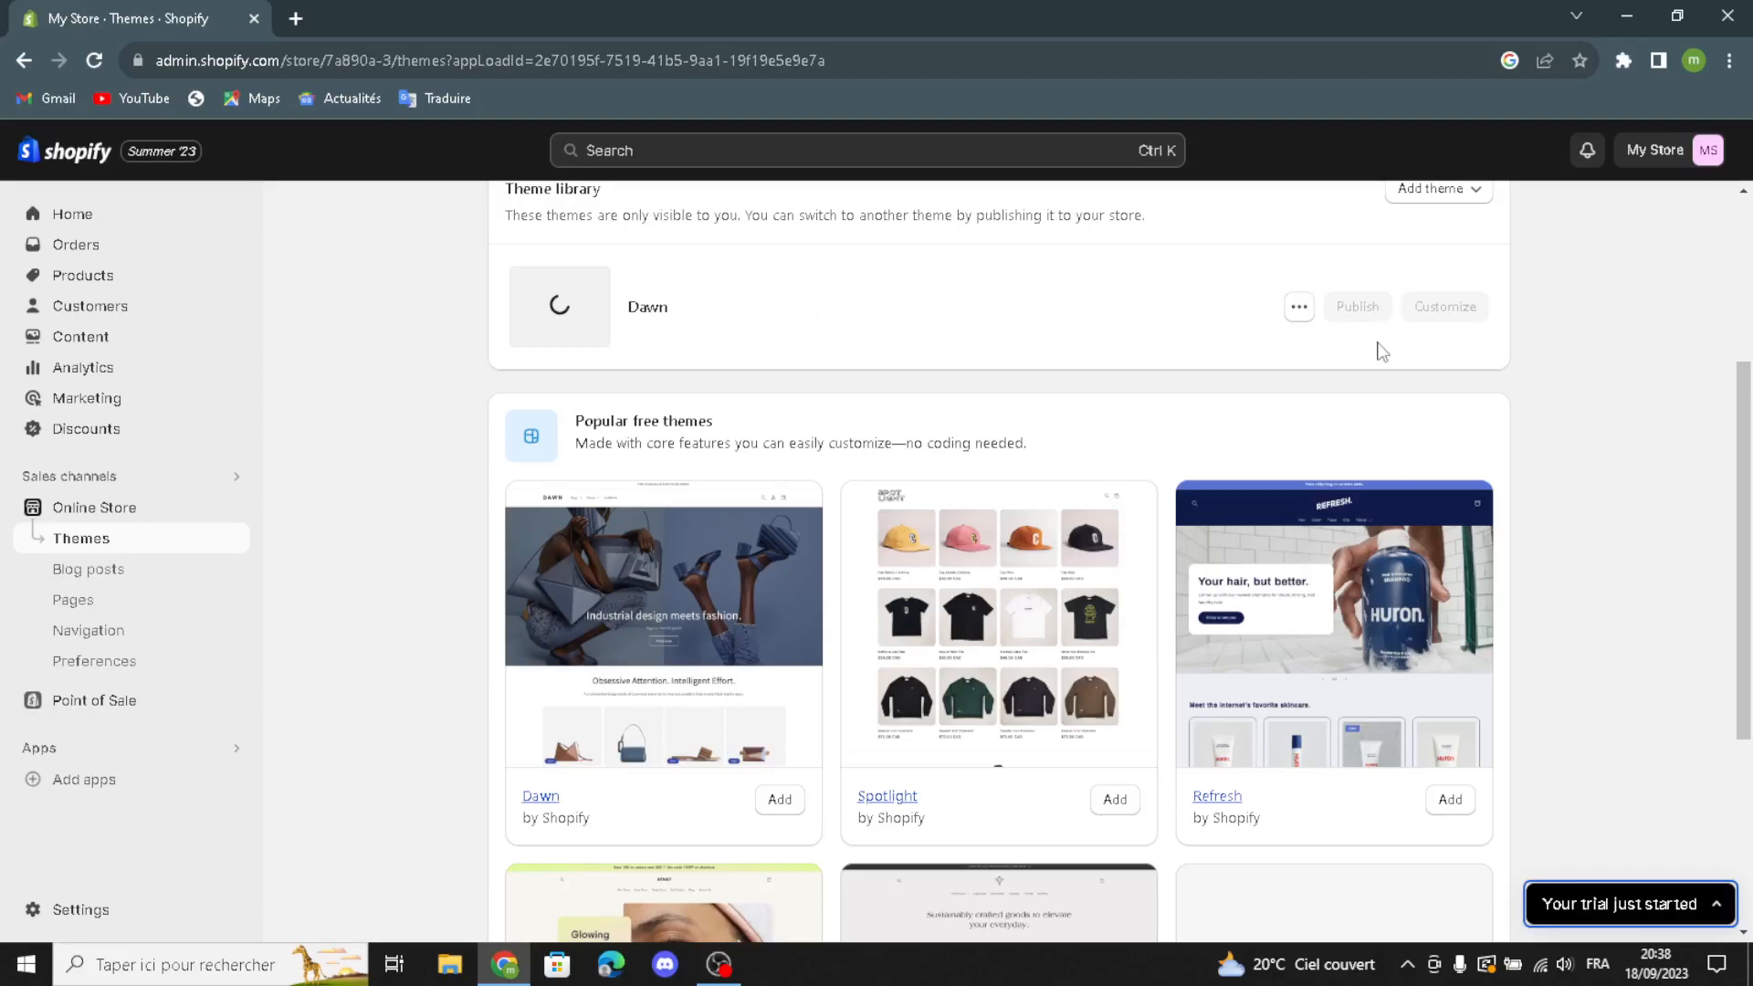
pyautogui.scroll(3, 1302, 349)
pyautogui.scroll(-2, 1303, 419)
pyautogui.scroll(2, 1295, 497)
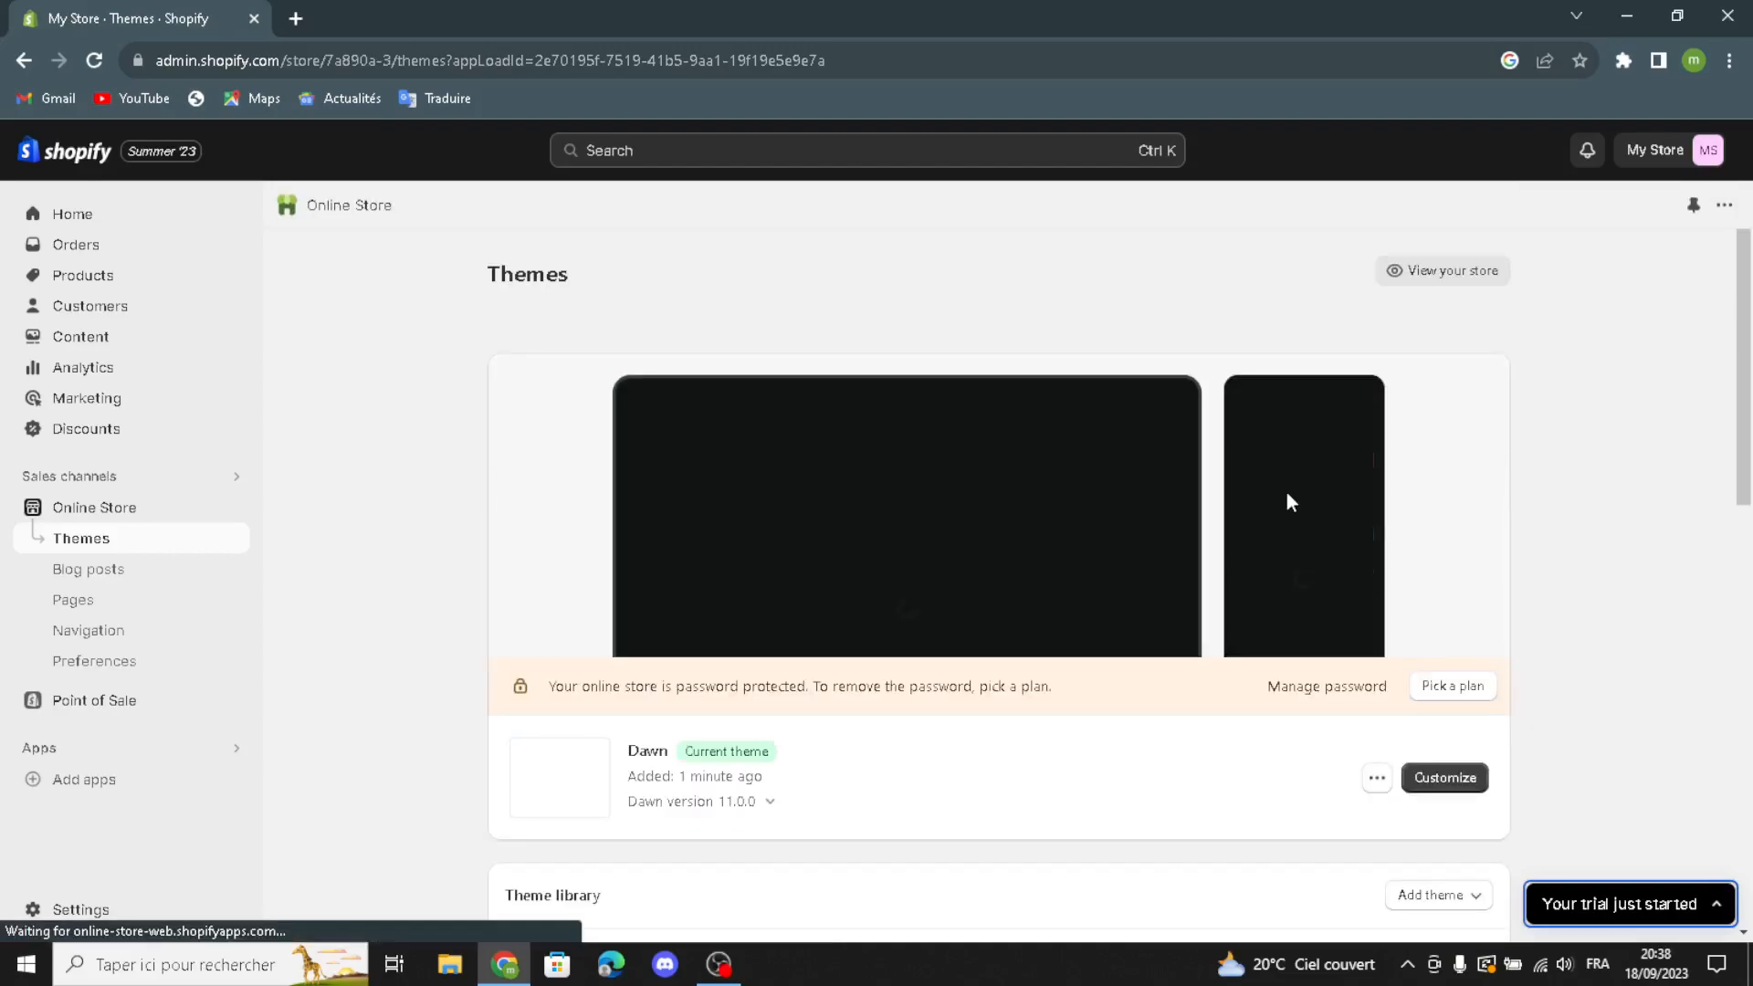
pyautogui.click(1438, 781)
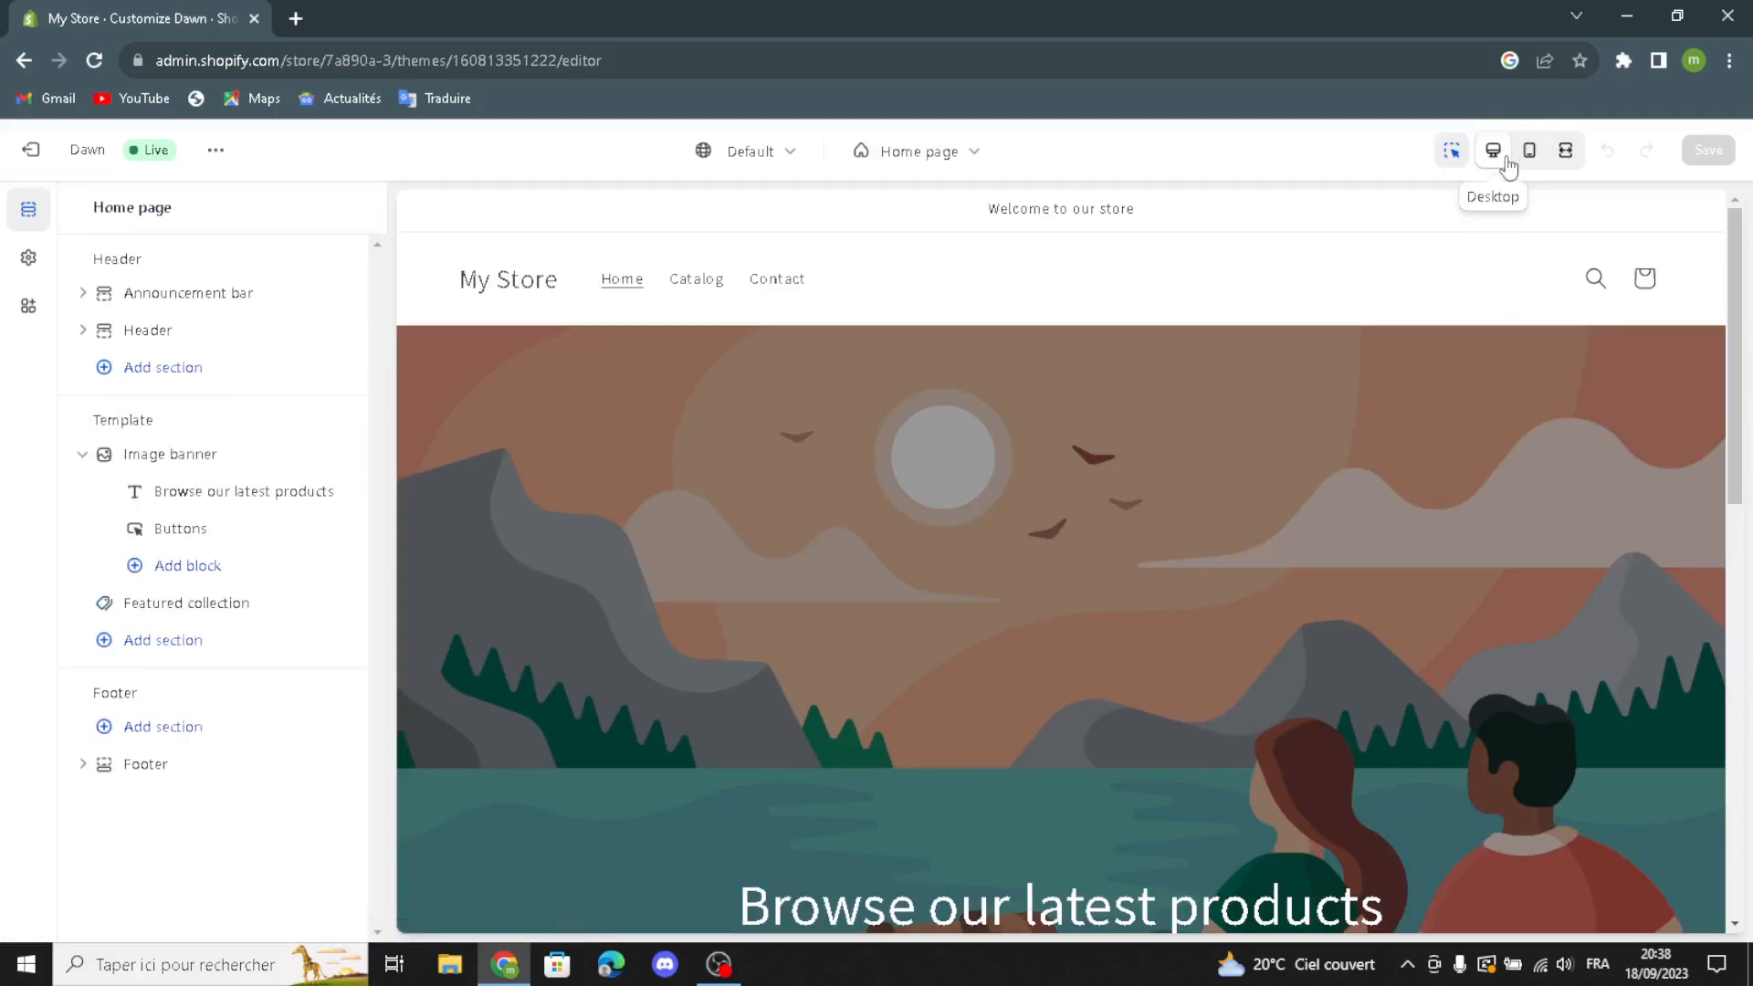
# - Preview the home page in mobile and fullscreen views, and return to the desktop view
pyautogui.click(1531, 163)
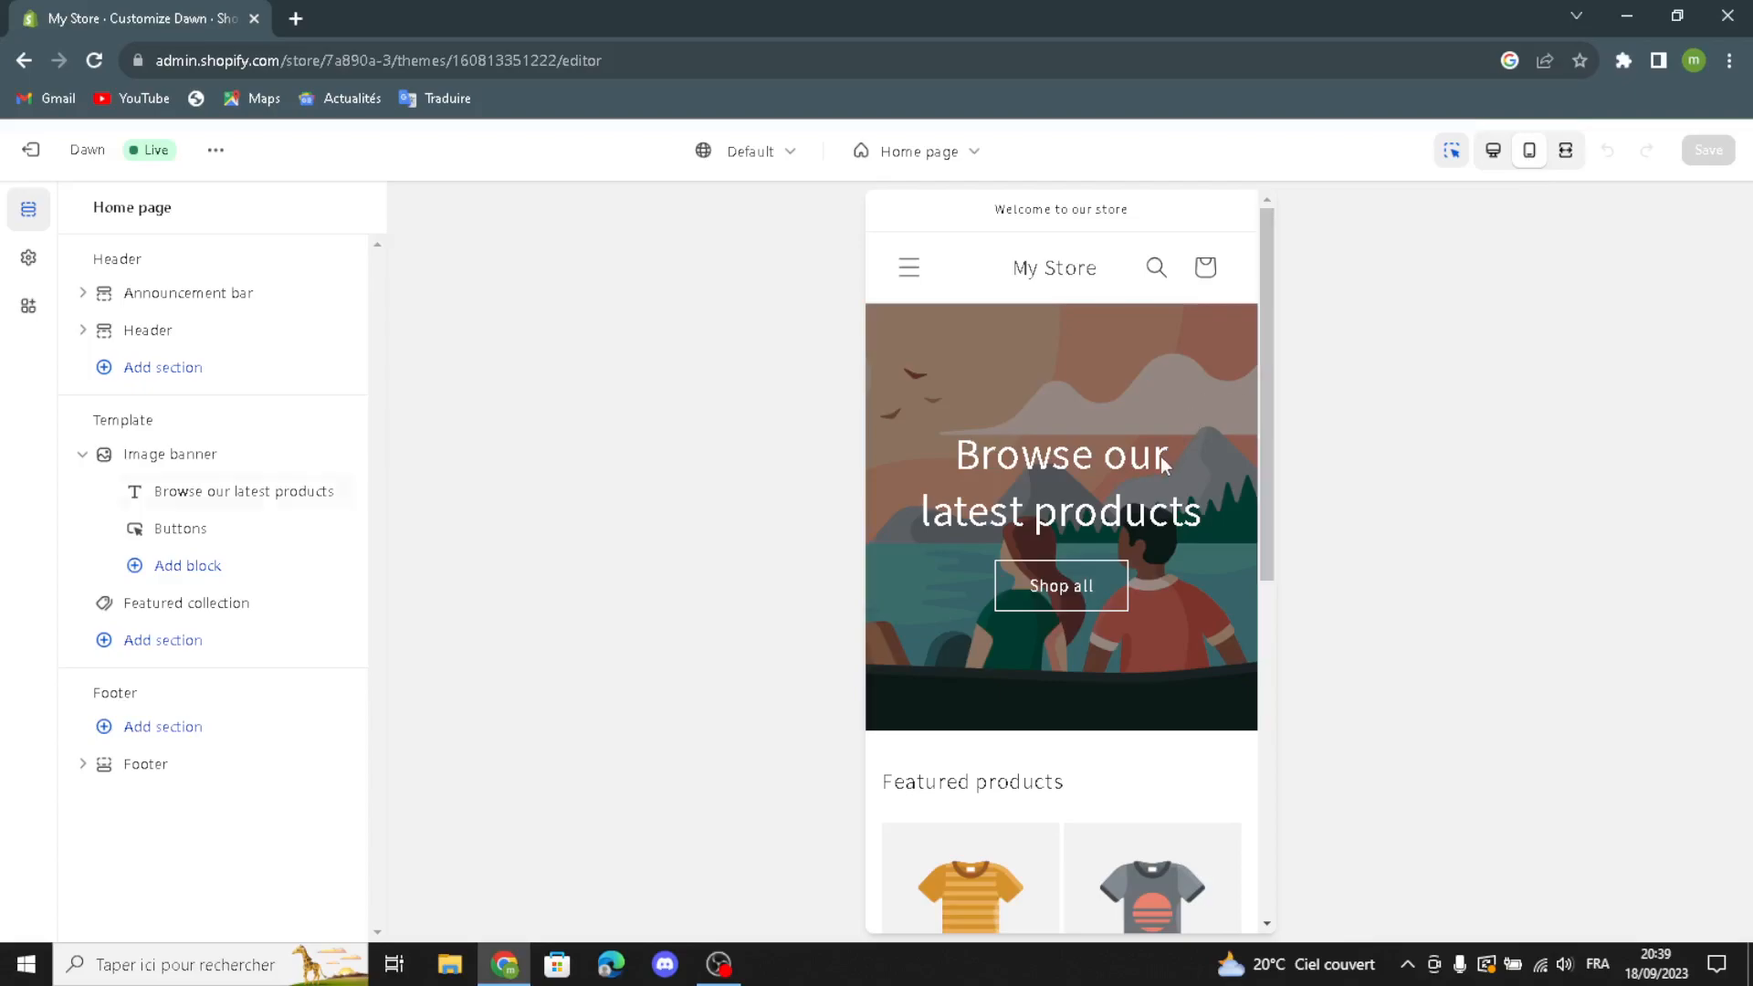
pyautogui.click(1559, 163)
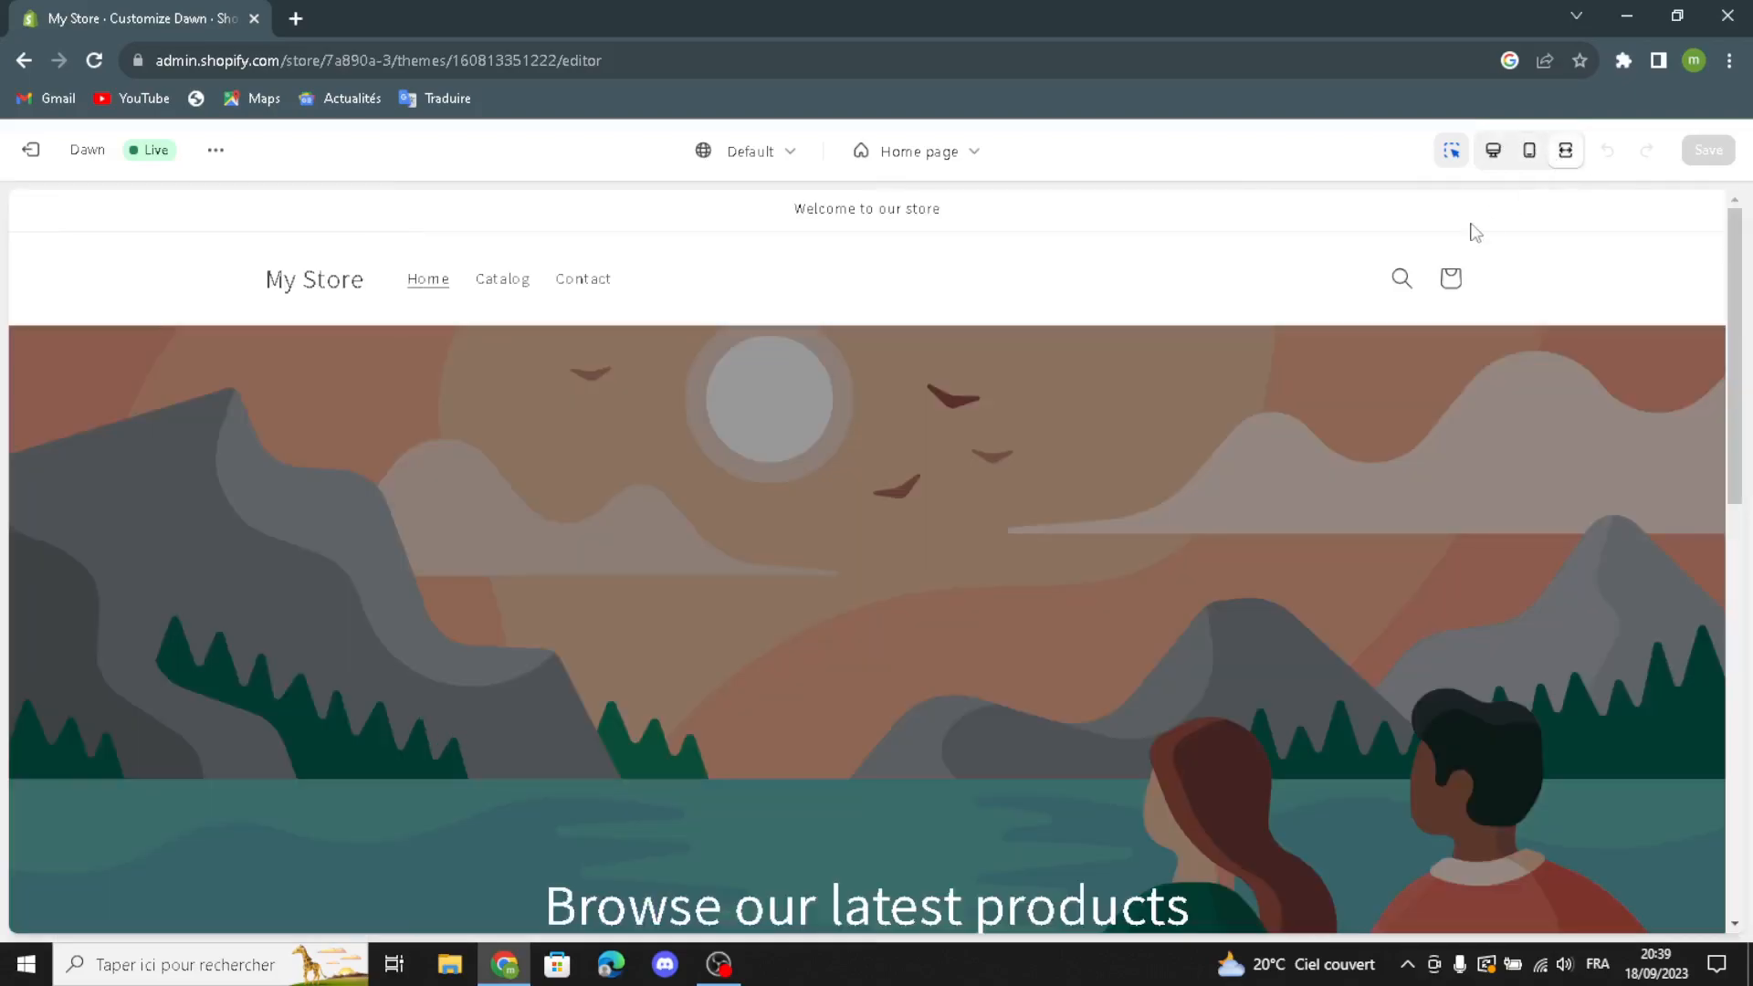
pyautogui.click(1494, 152)
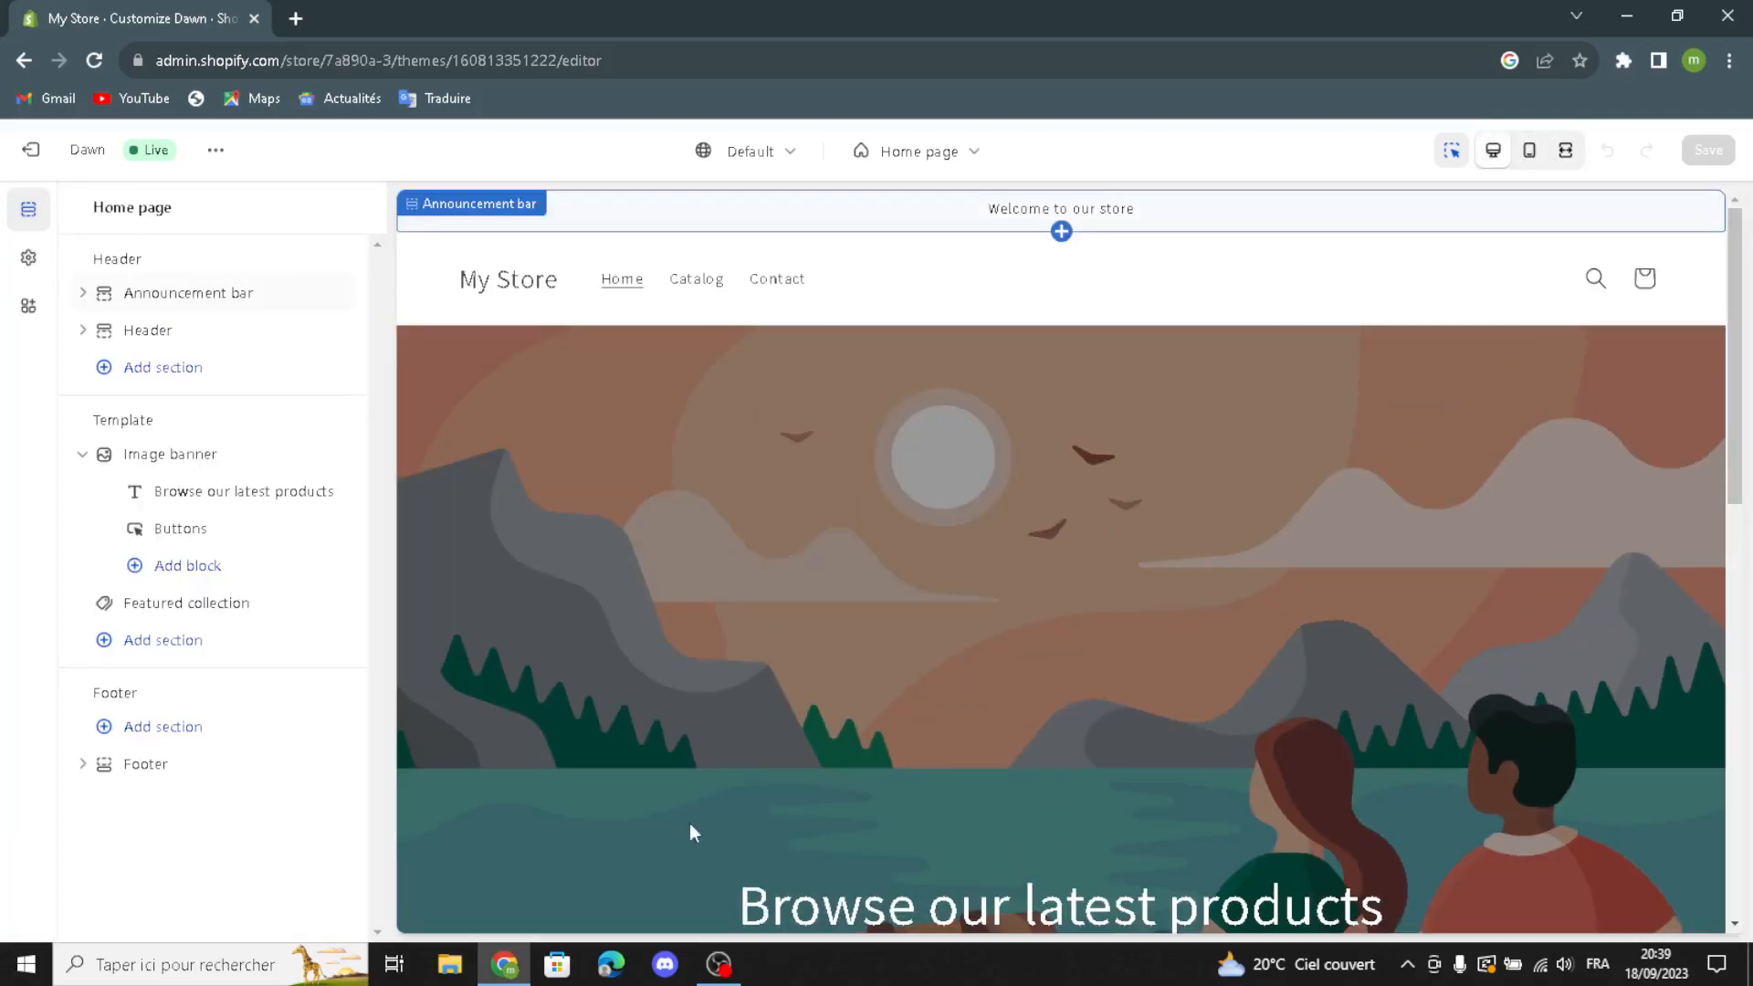
# - Open the announcement bar's settings and try out its color scheme choices and desktop social media icons option
pyautogui.moveTo(203, 491)
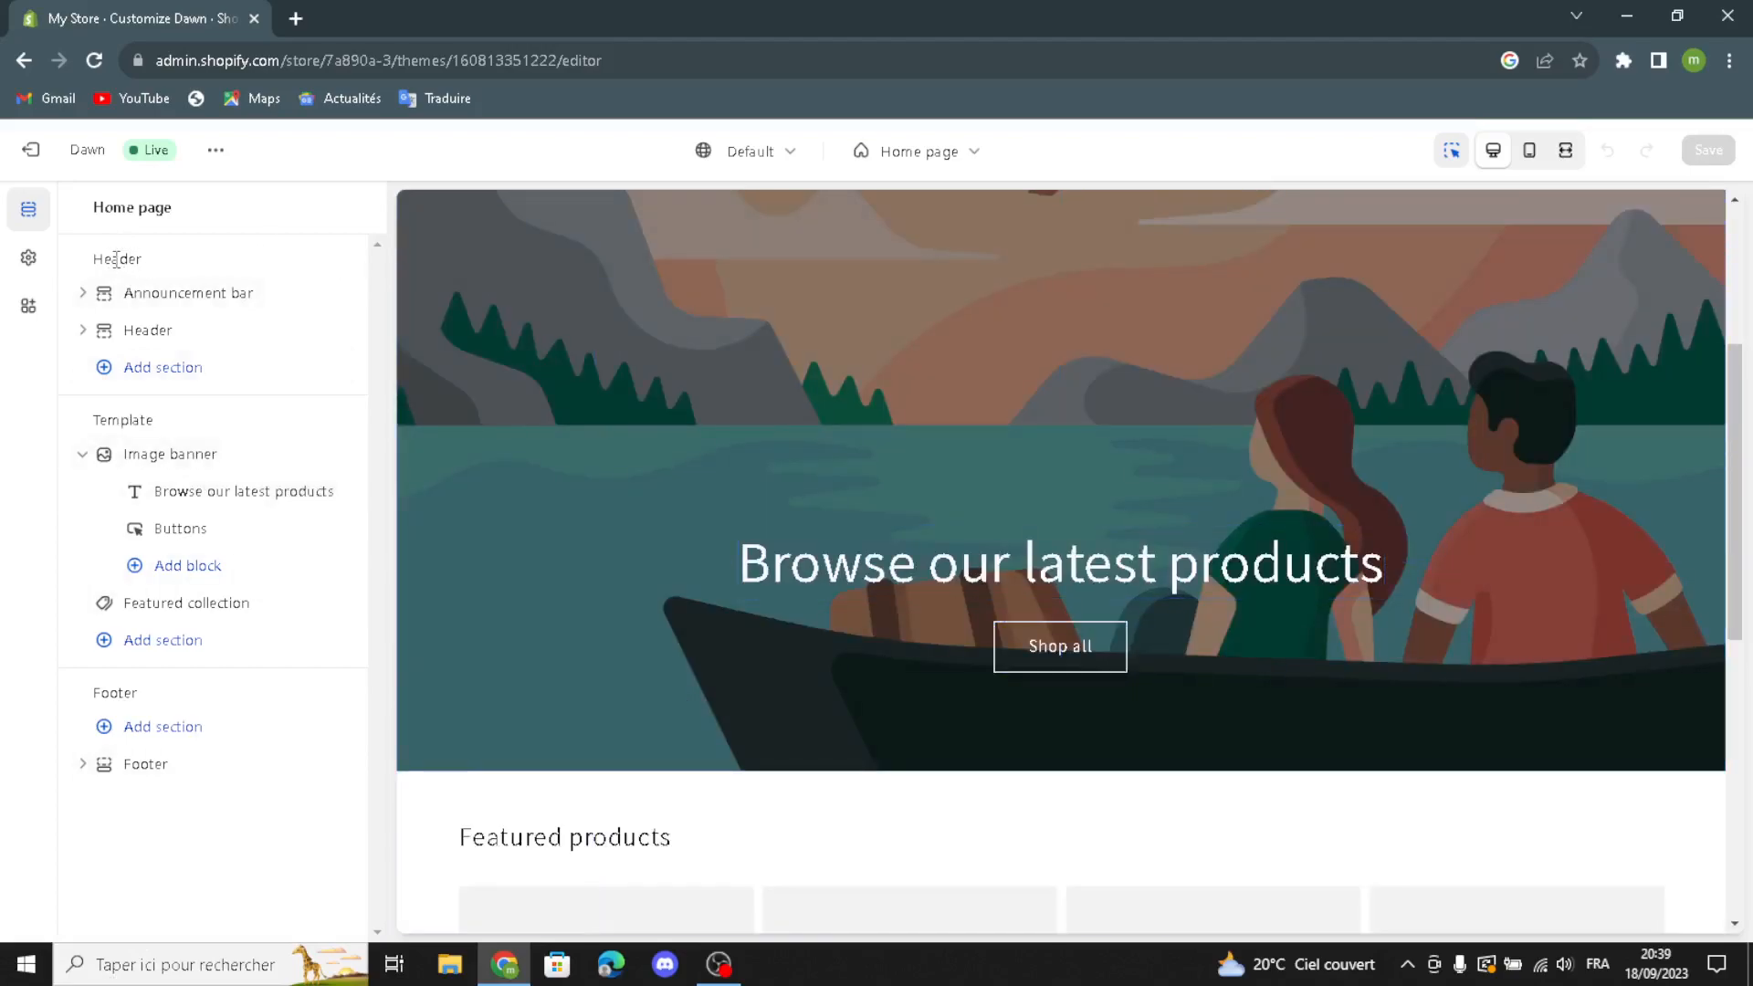
pyautogui.moveTo(191, 315)
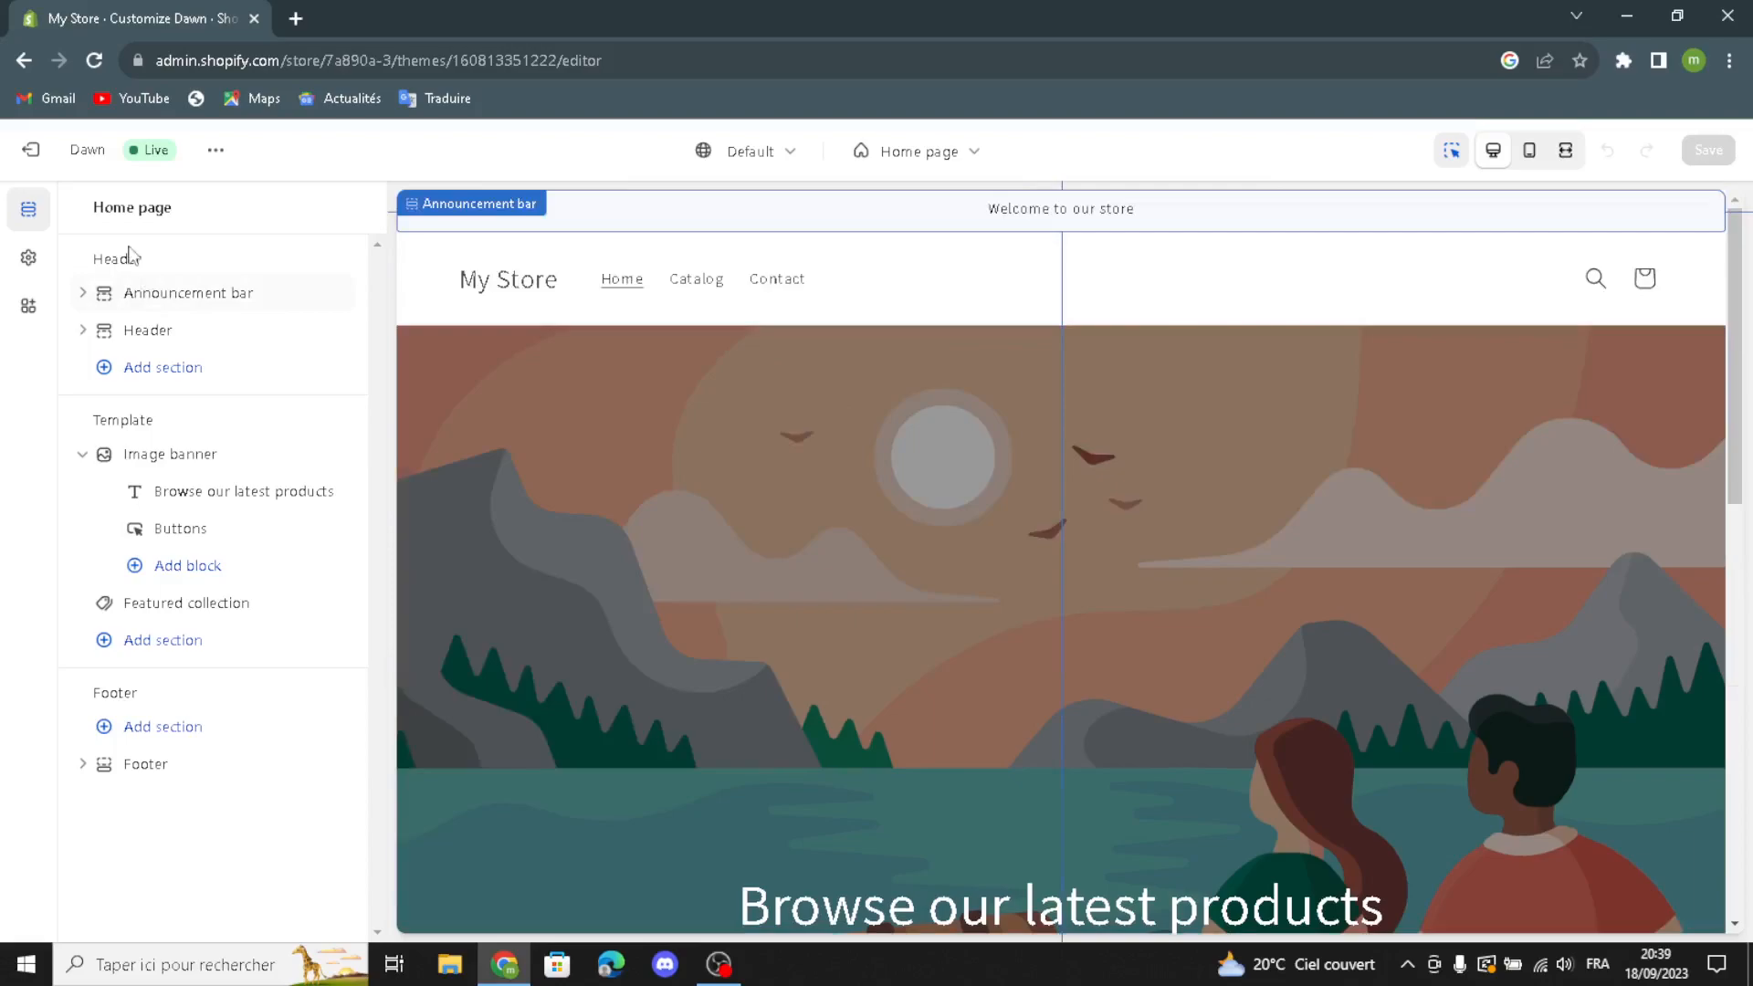
pyautogui.click(146, 292)
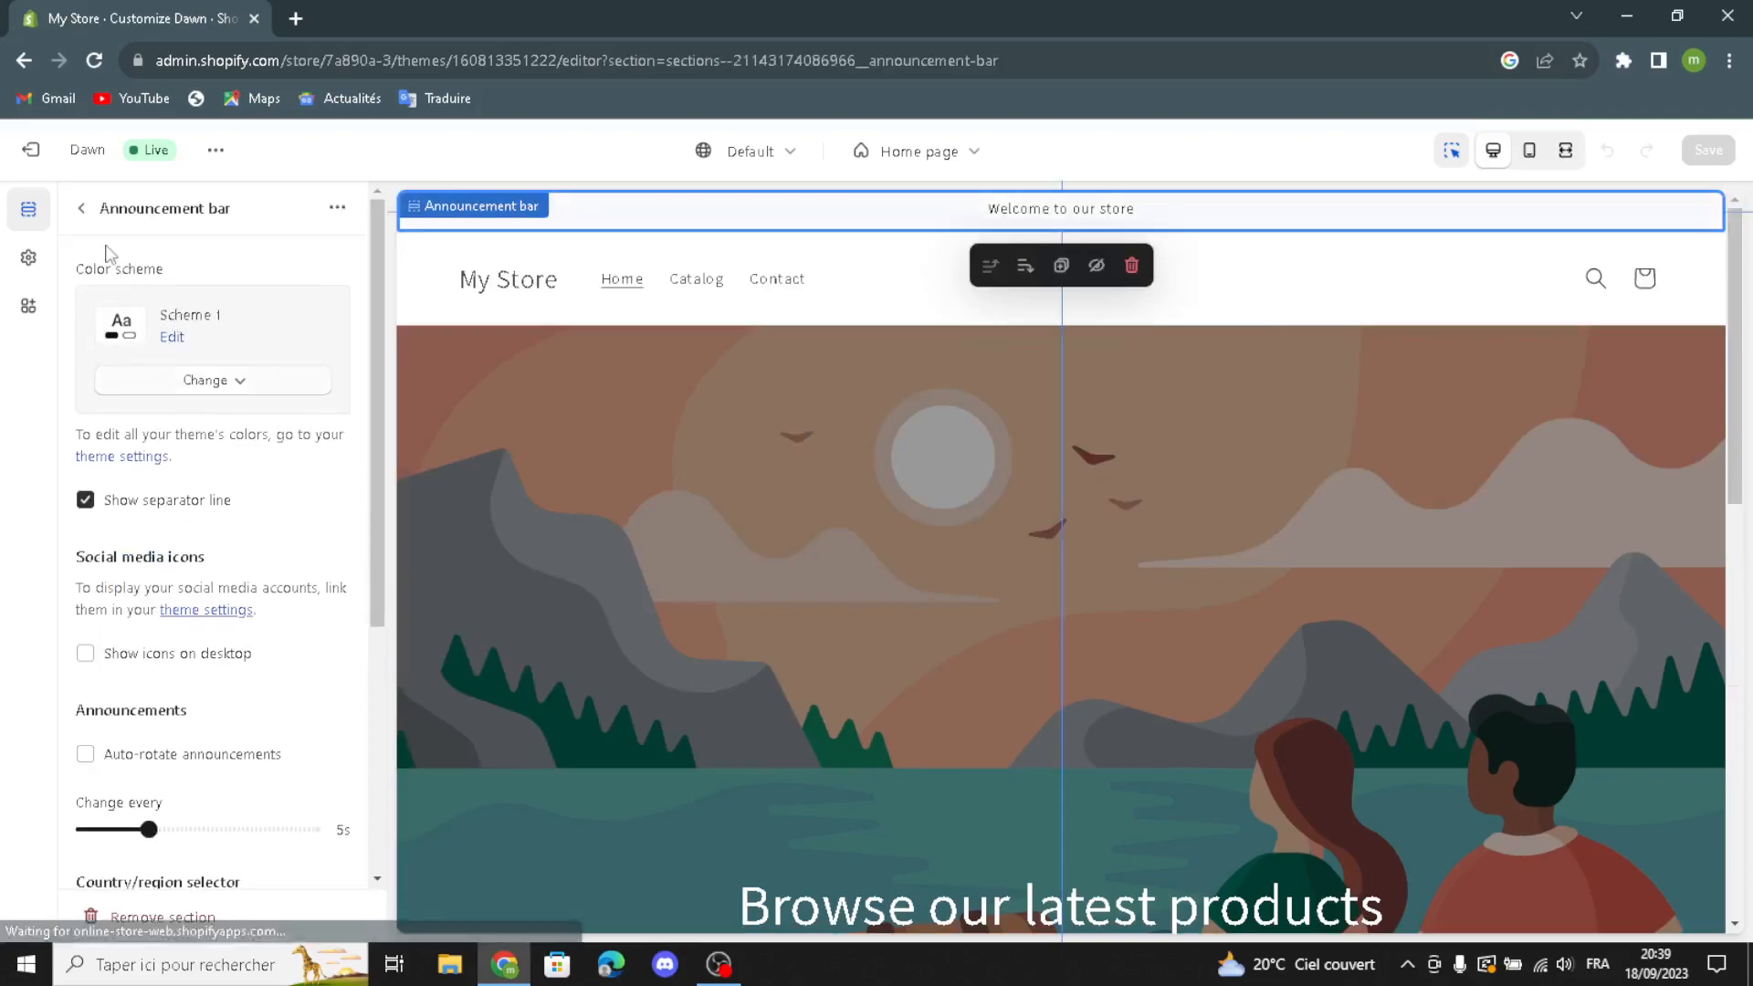
pyautogui.click(153, 384)
pyautogui.click(150, 411)
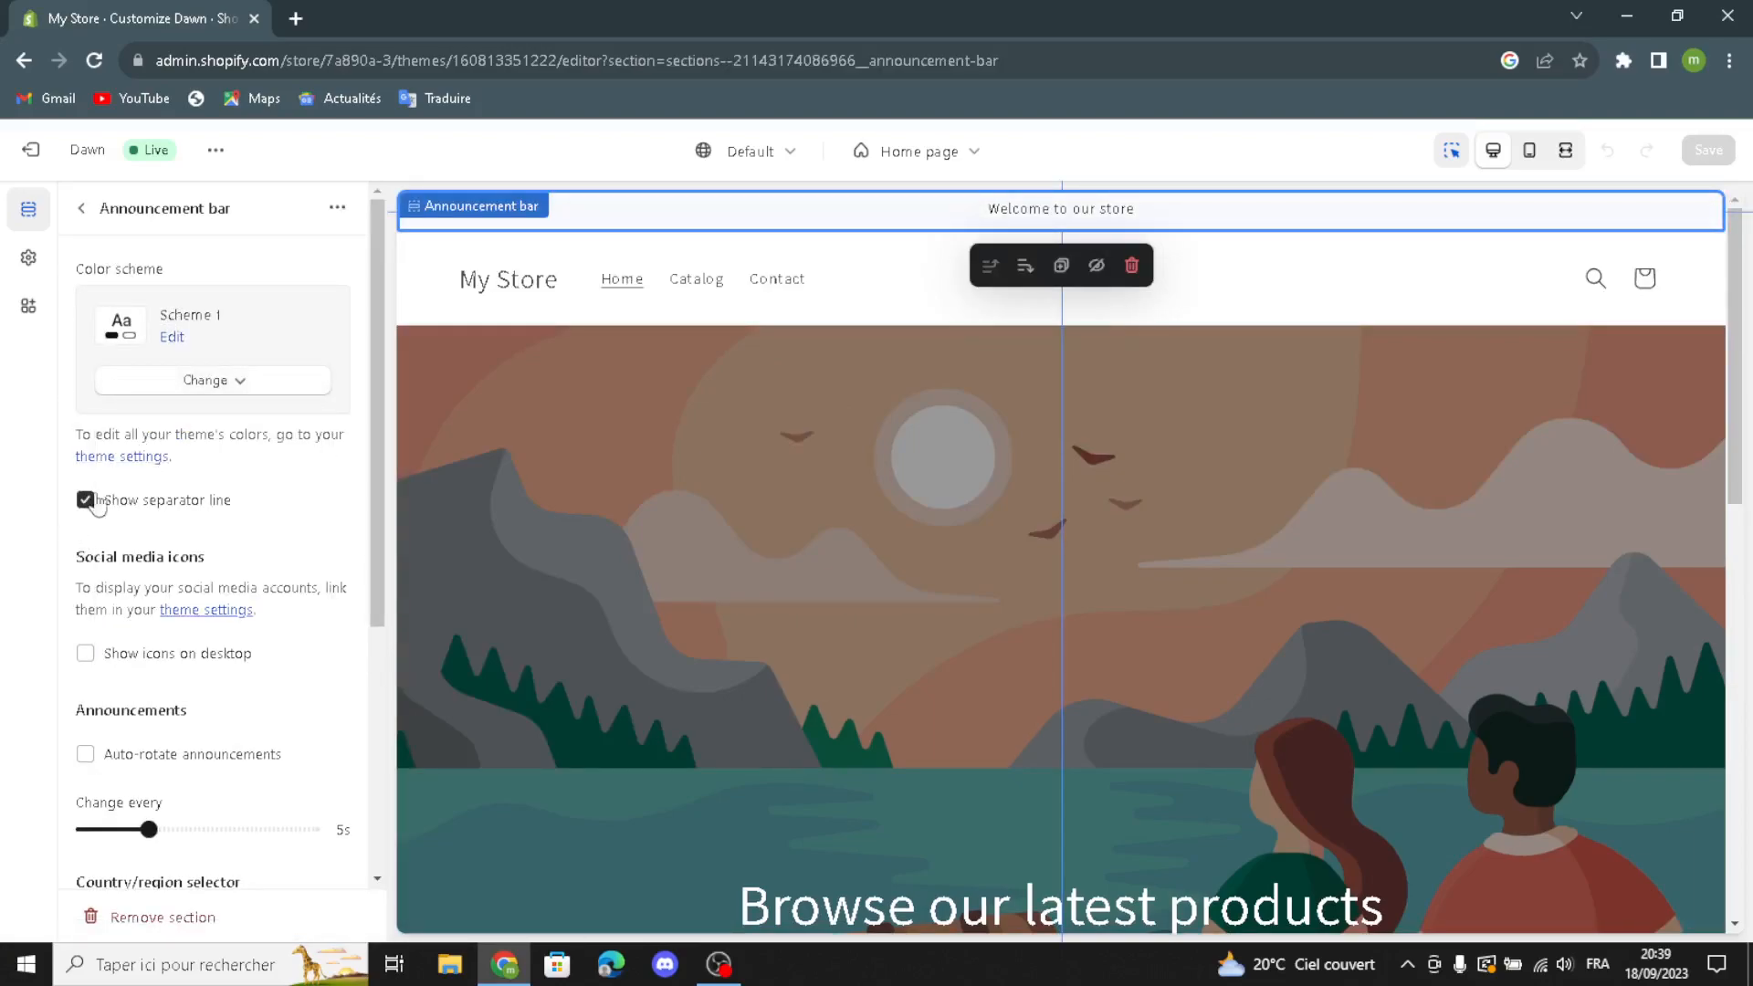
pyautogui.click(84, 654)
pyautogui.click(84, 654)
# - Enable auto-rotating announcements, the country/region selector and the language selector for the announcement bar
pyautogui.click(84, 756)
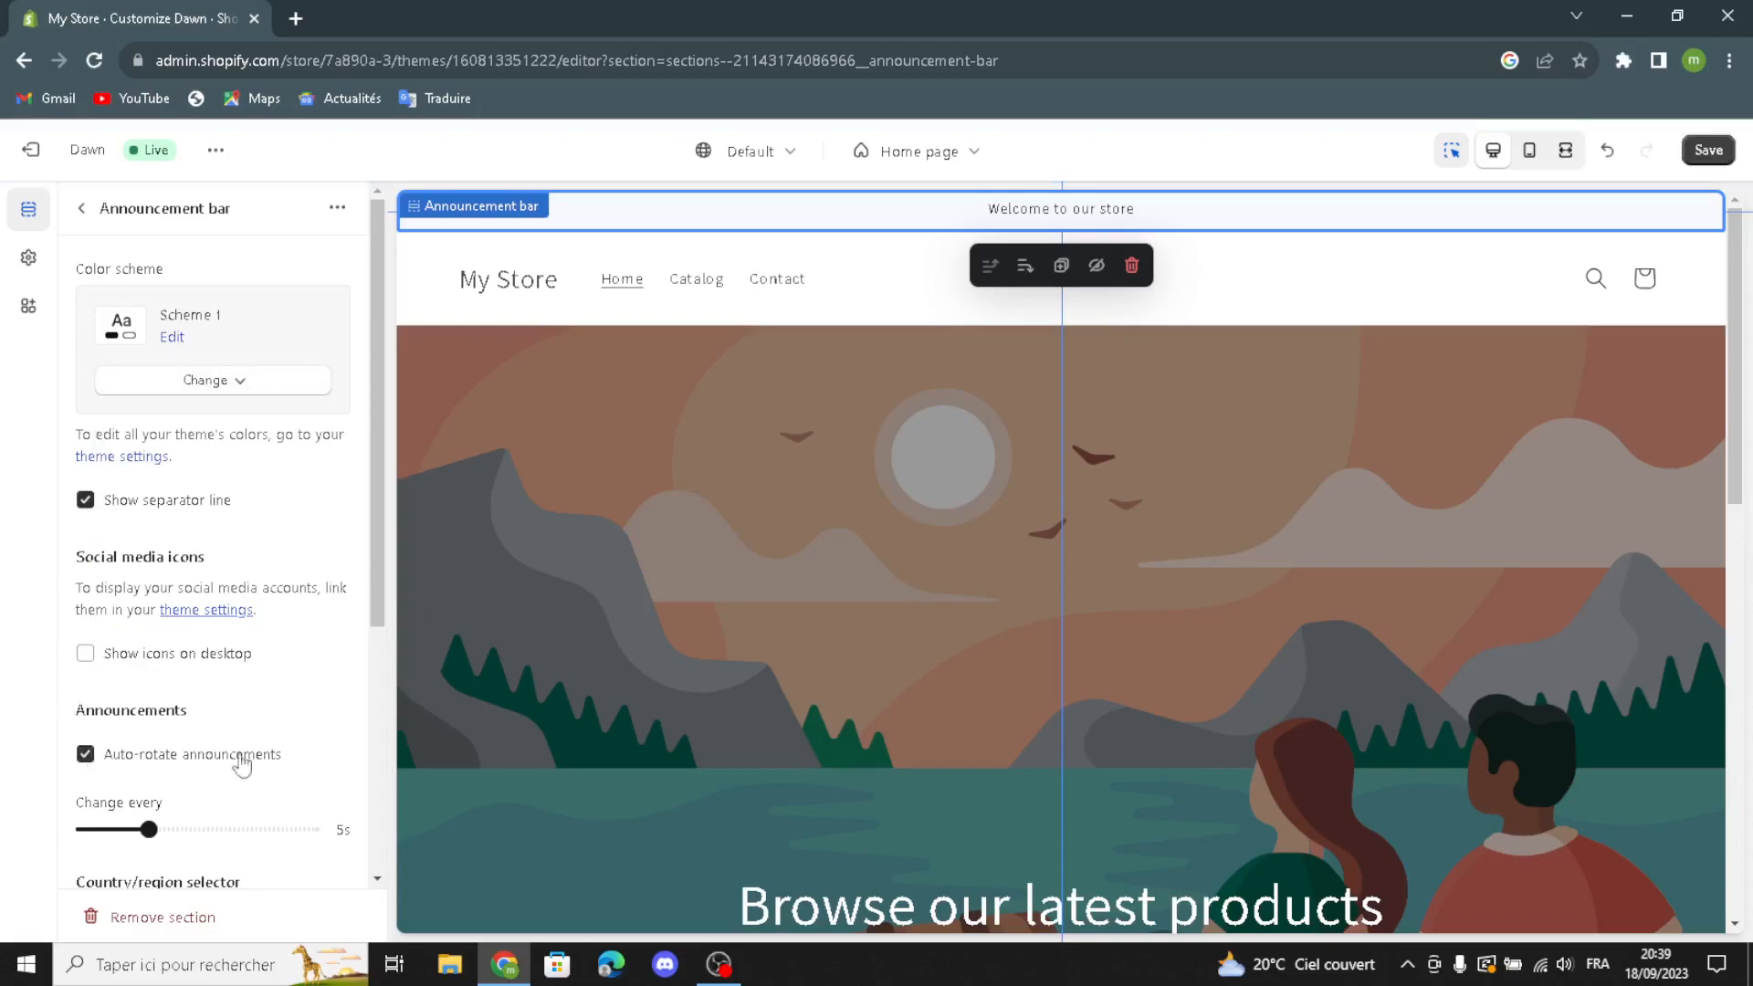
pyautogui.scroll(-1, 108, 797)
pyautogui.scroll(-1, 108, 797)
pyautogui.click(85, 760)
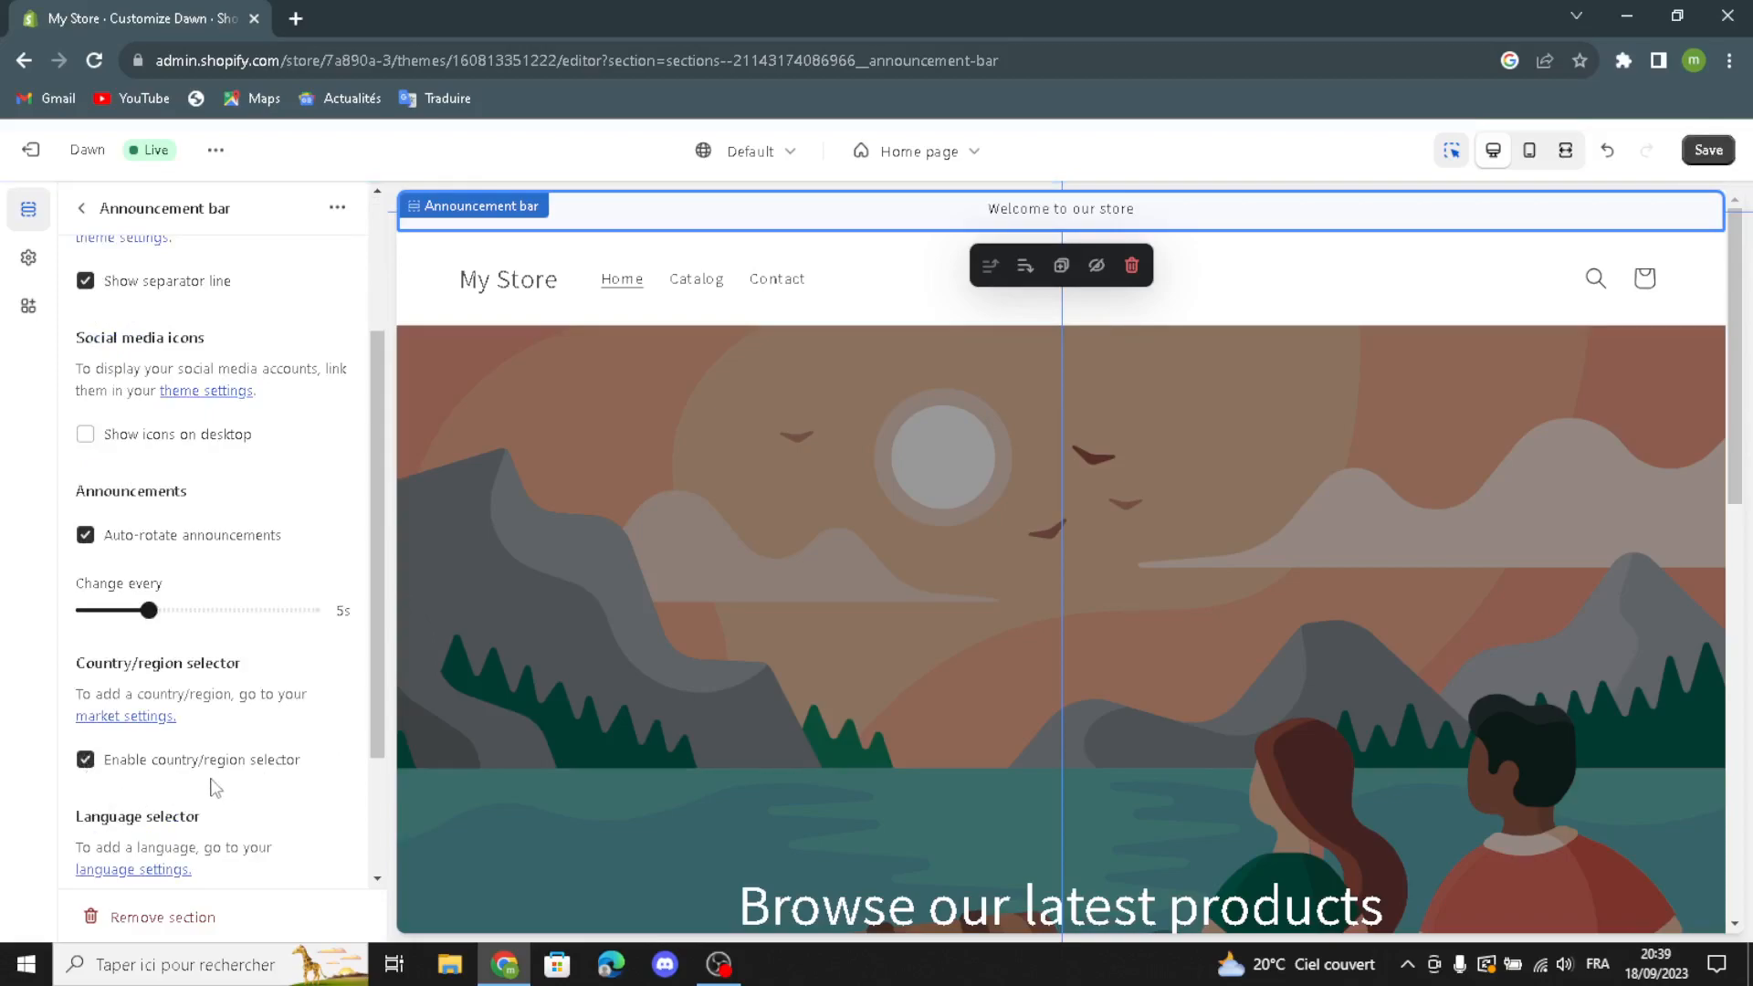
pyautogui.scroll(-2, 221, 782)
pyautogui.click(85, 730)
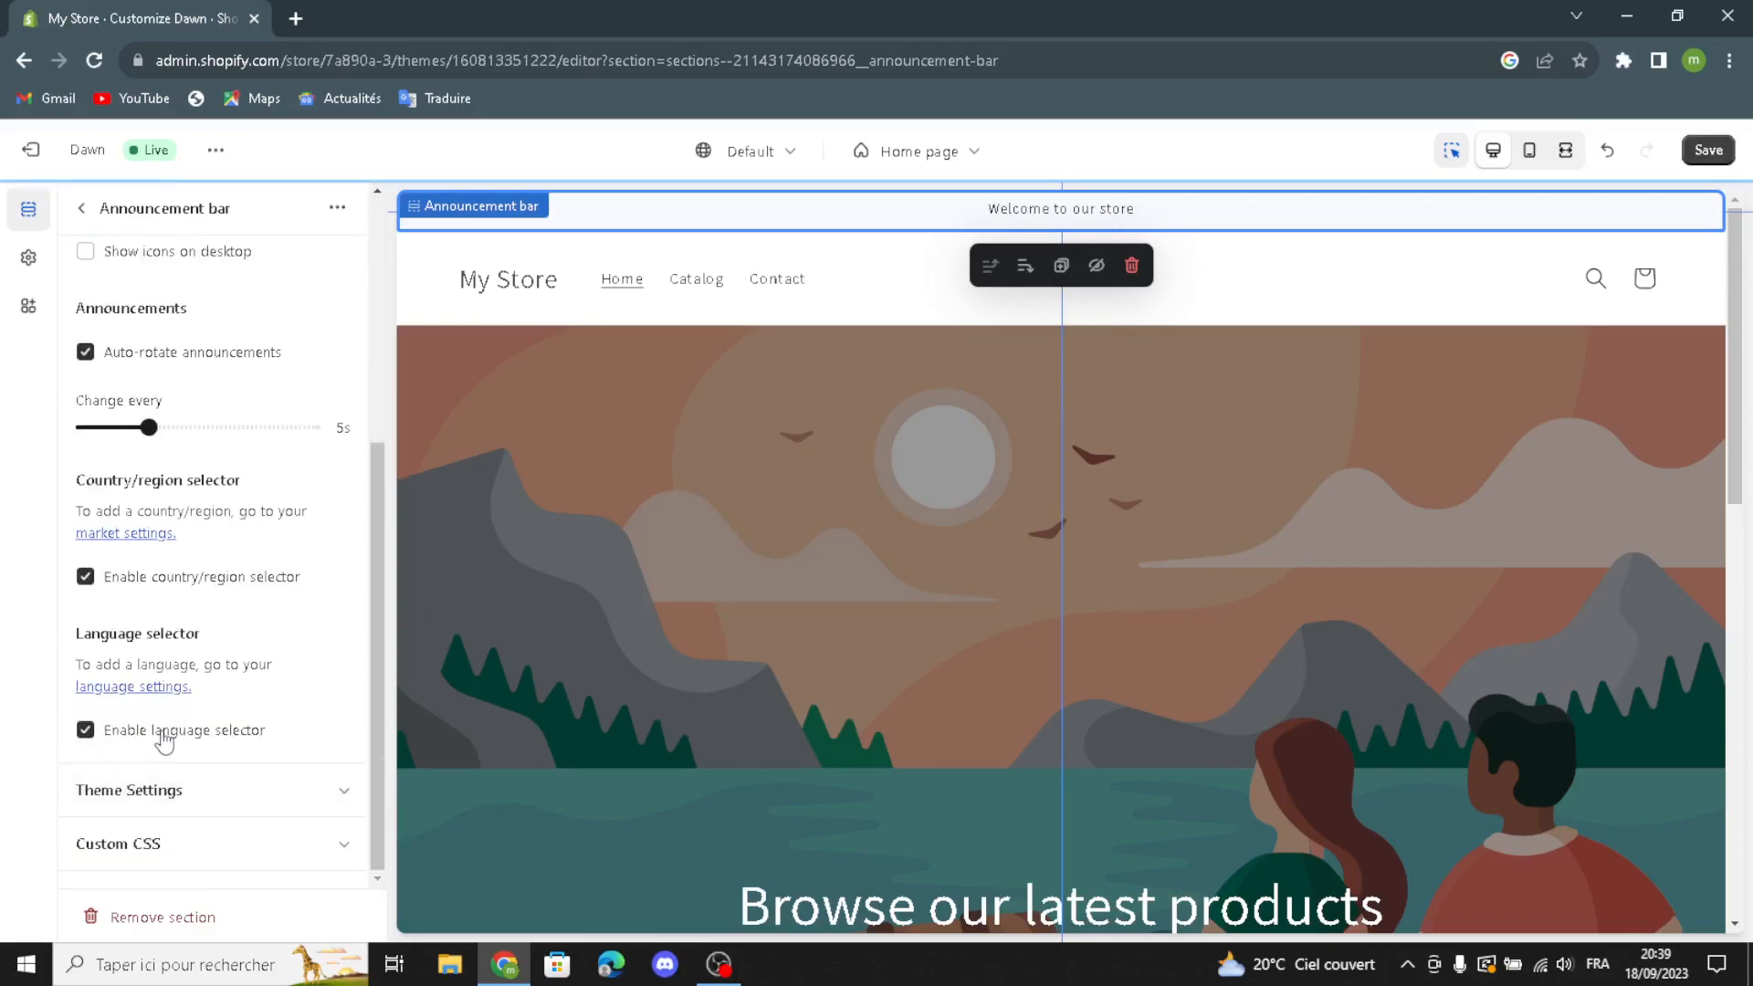
pyautogui.click(84, 209)
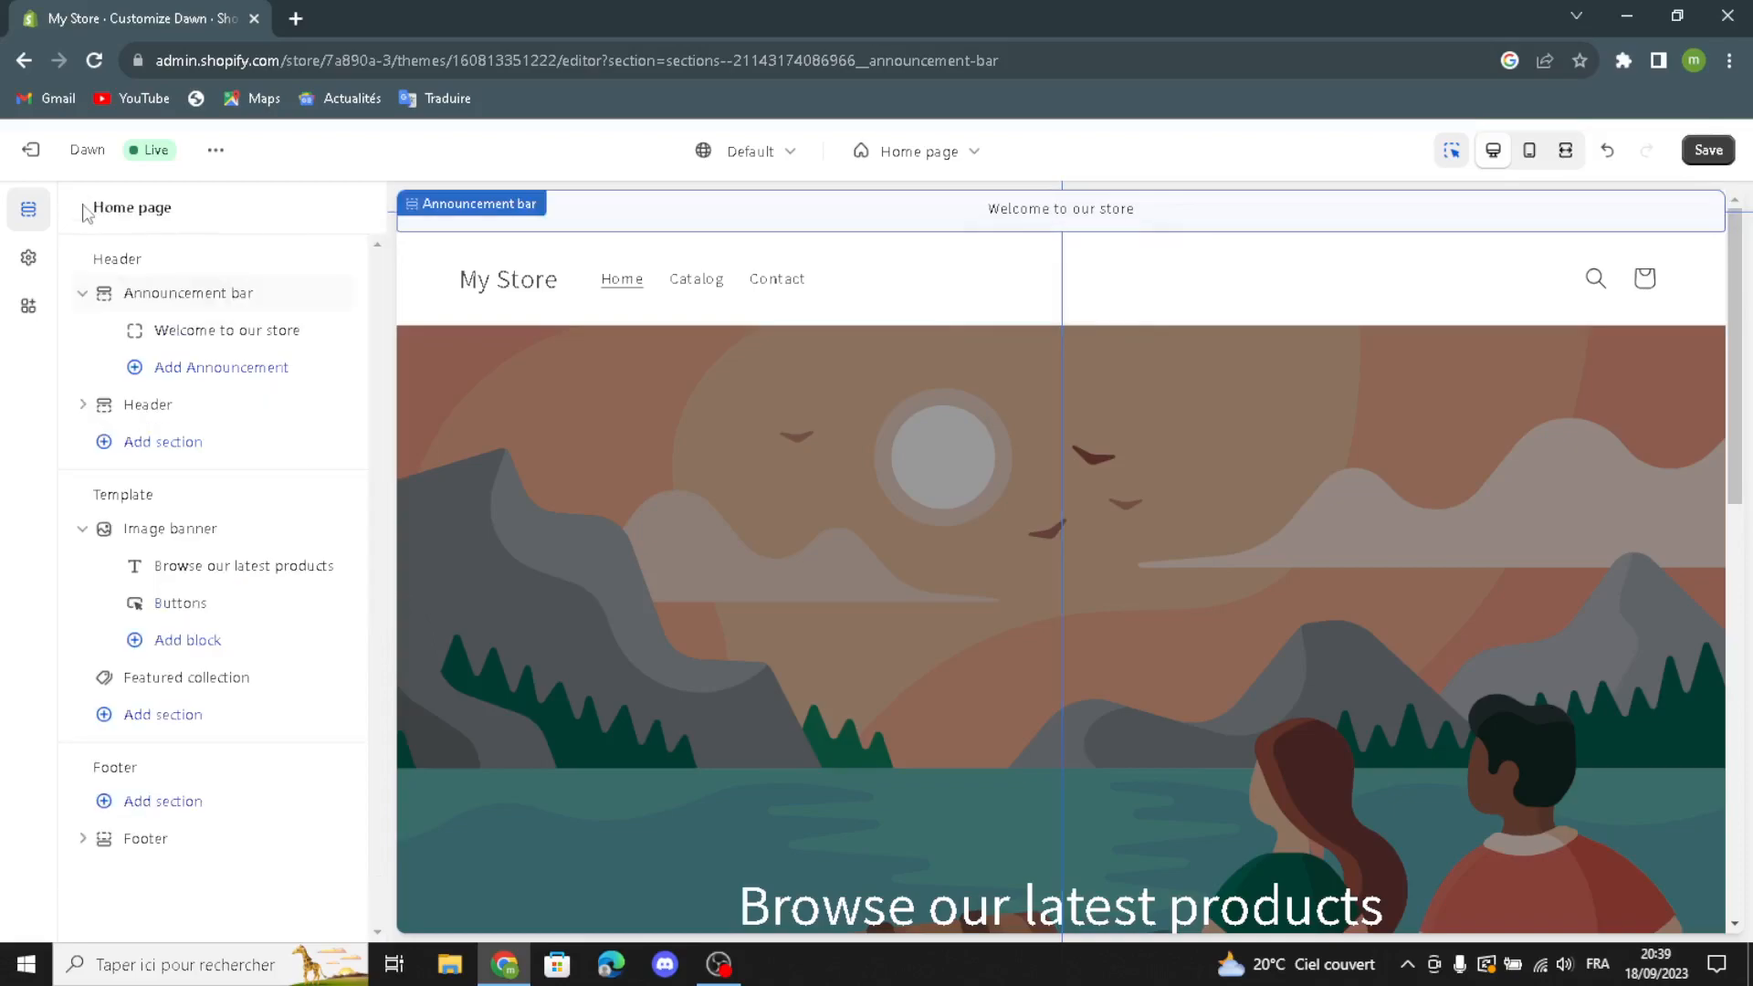
# - Link the "Welcome to our store" announcement to All collections
pyautogui.click(162, 331)
pyautogui.tripleClick(247, 305)
pyautogui.click(292, 305)
pyautogui.click(283, 402)
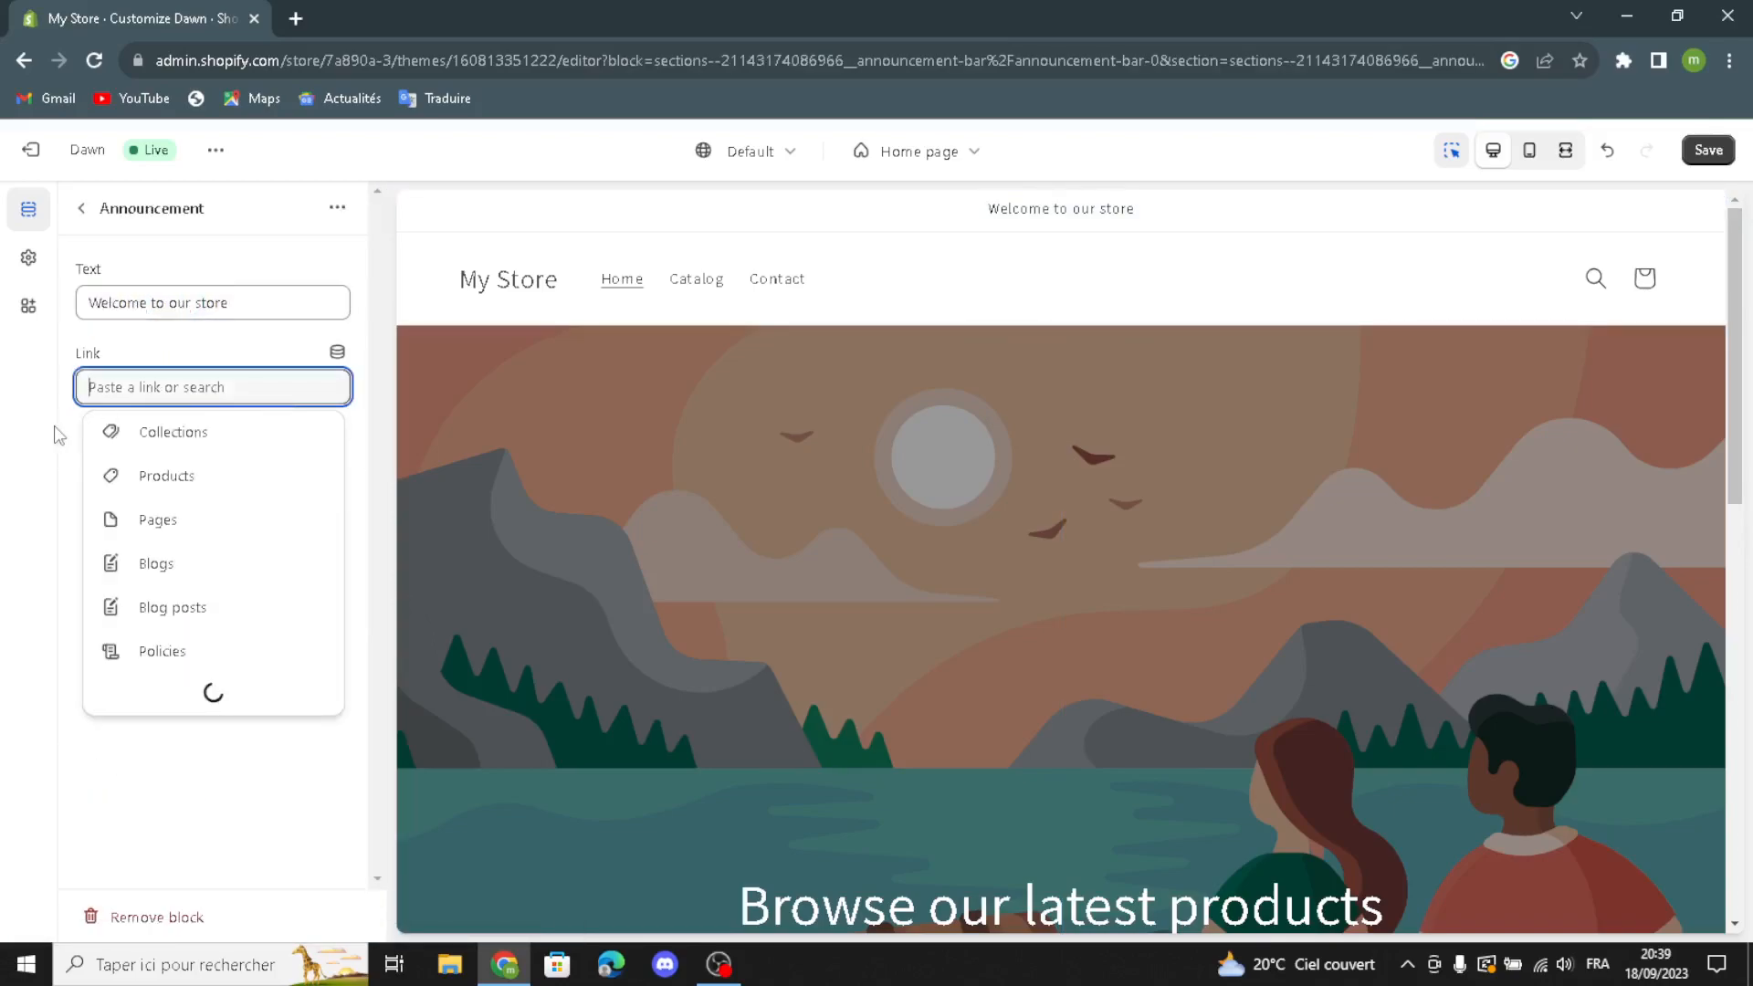
pyautogui.click(175, 374)
pyautogui.click(219, 393)
pyautogui.click(179, 440)
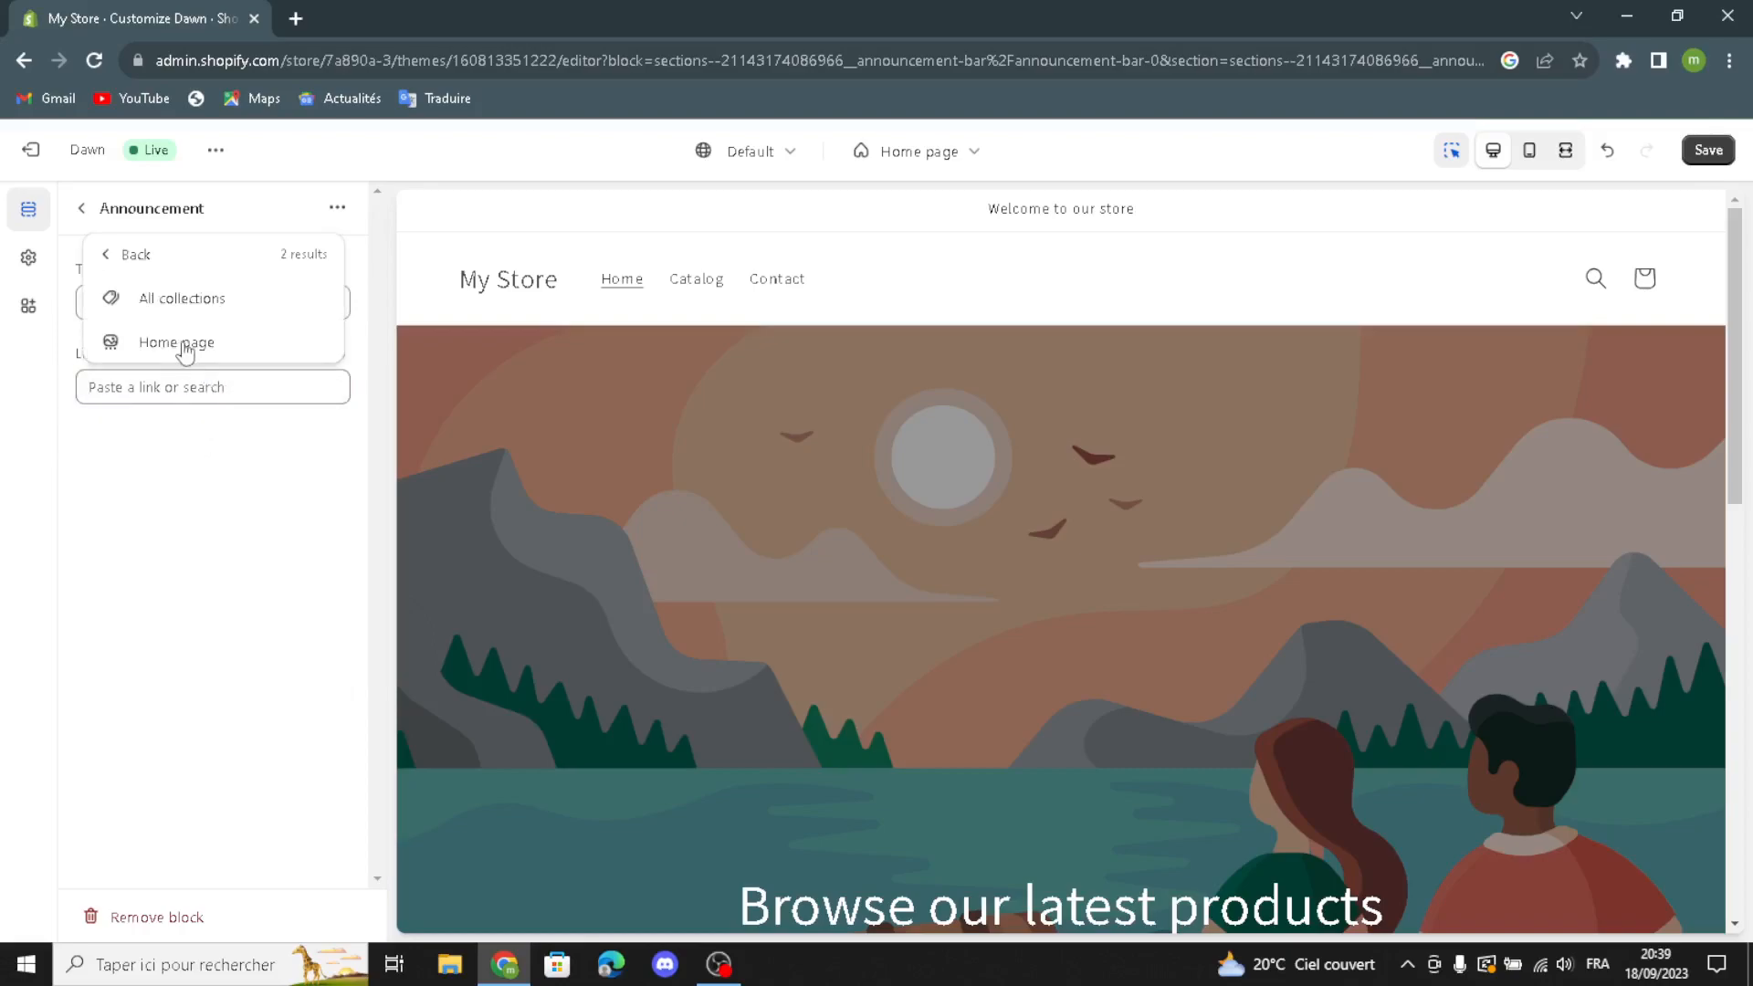
pyautogui.click(192, 300)
pyautogui.click(87, 208)
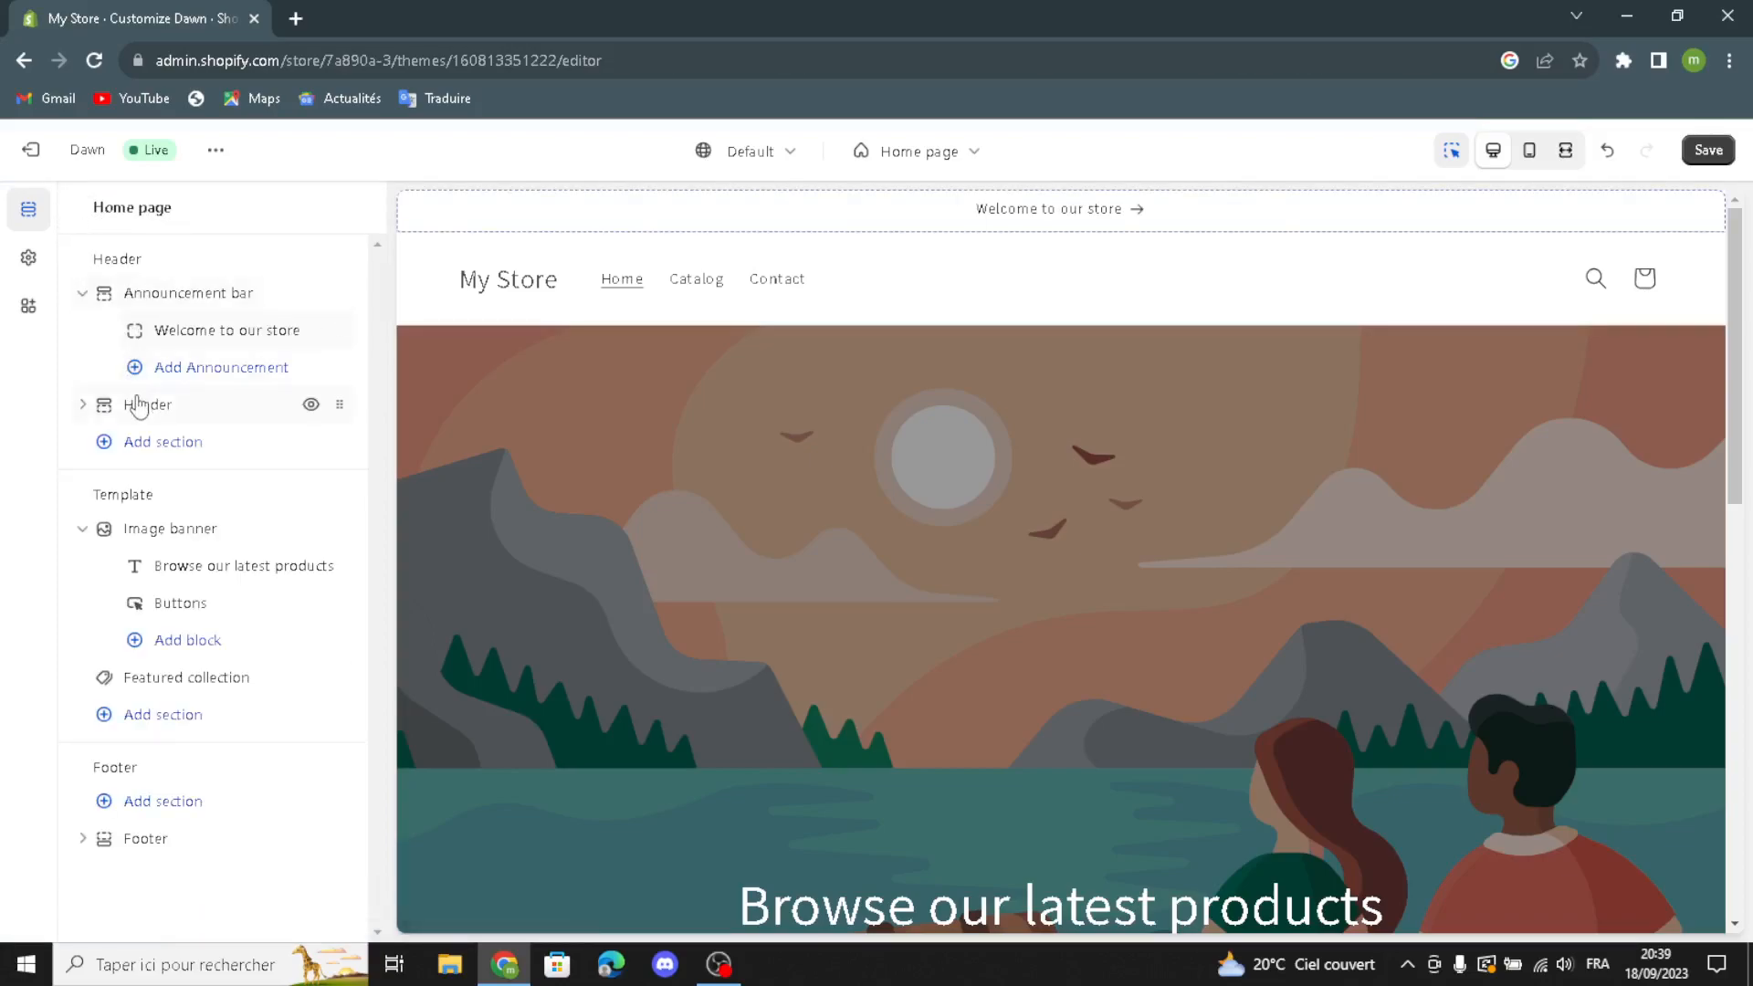
# - Open the header section's settings and review the desktop logo position and menu choices, keeping Middle left
pyautogui.click(137, 404)
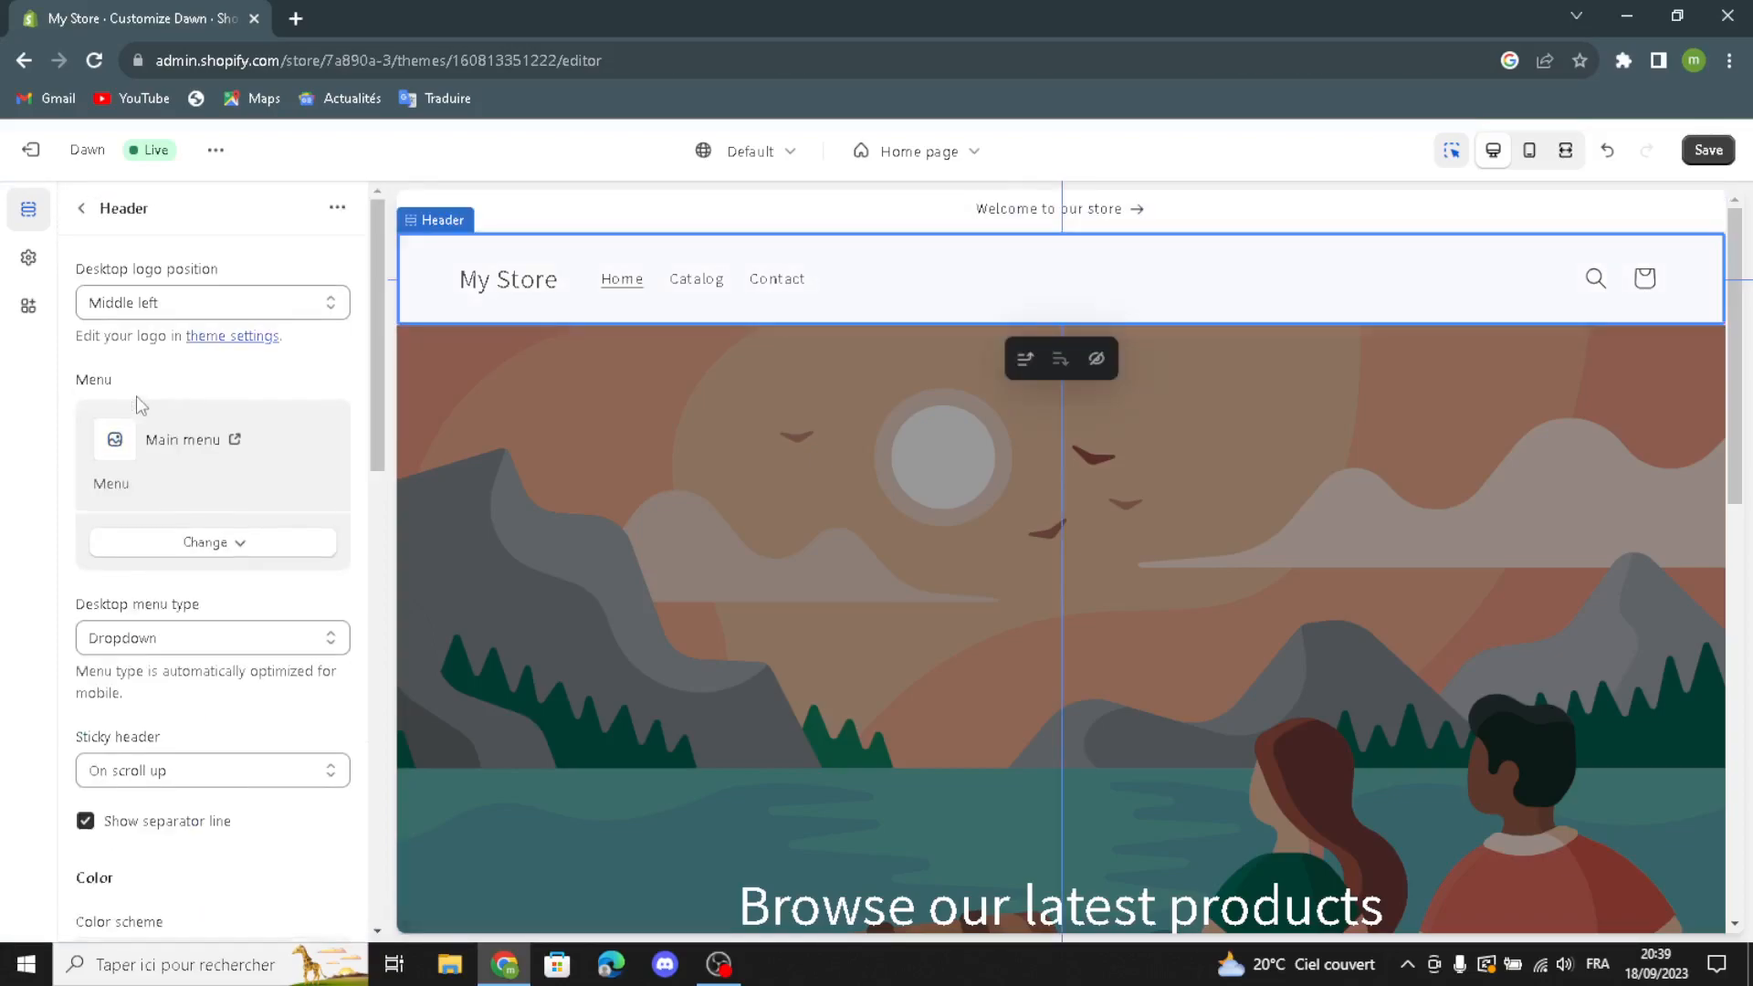
pyautogui.click(176, 300)
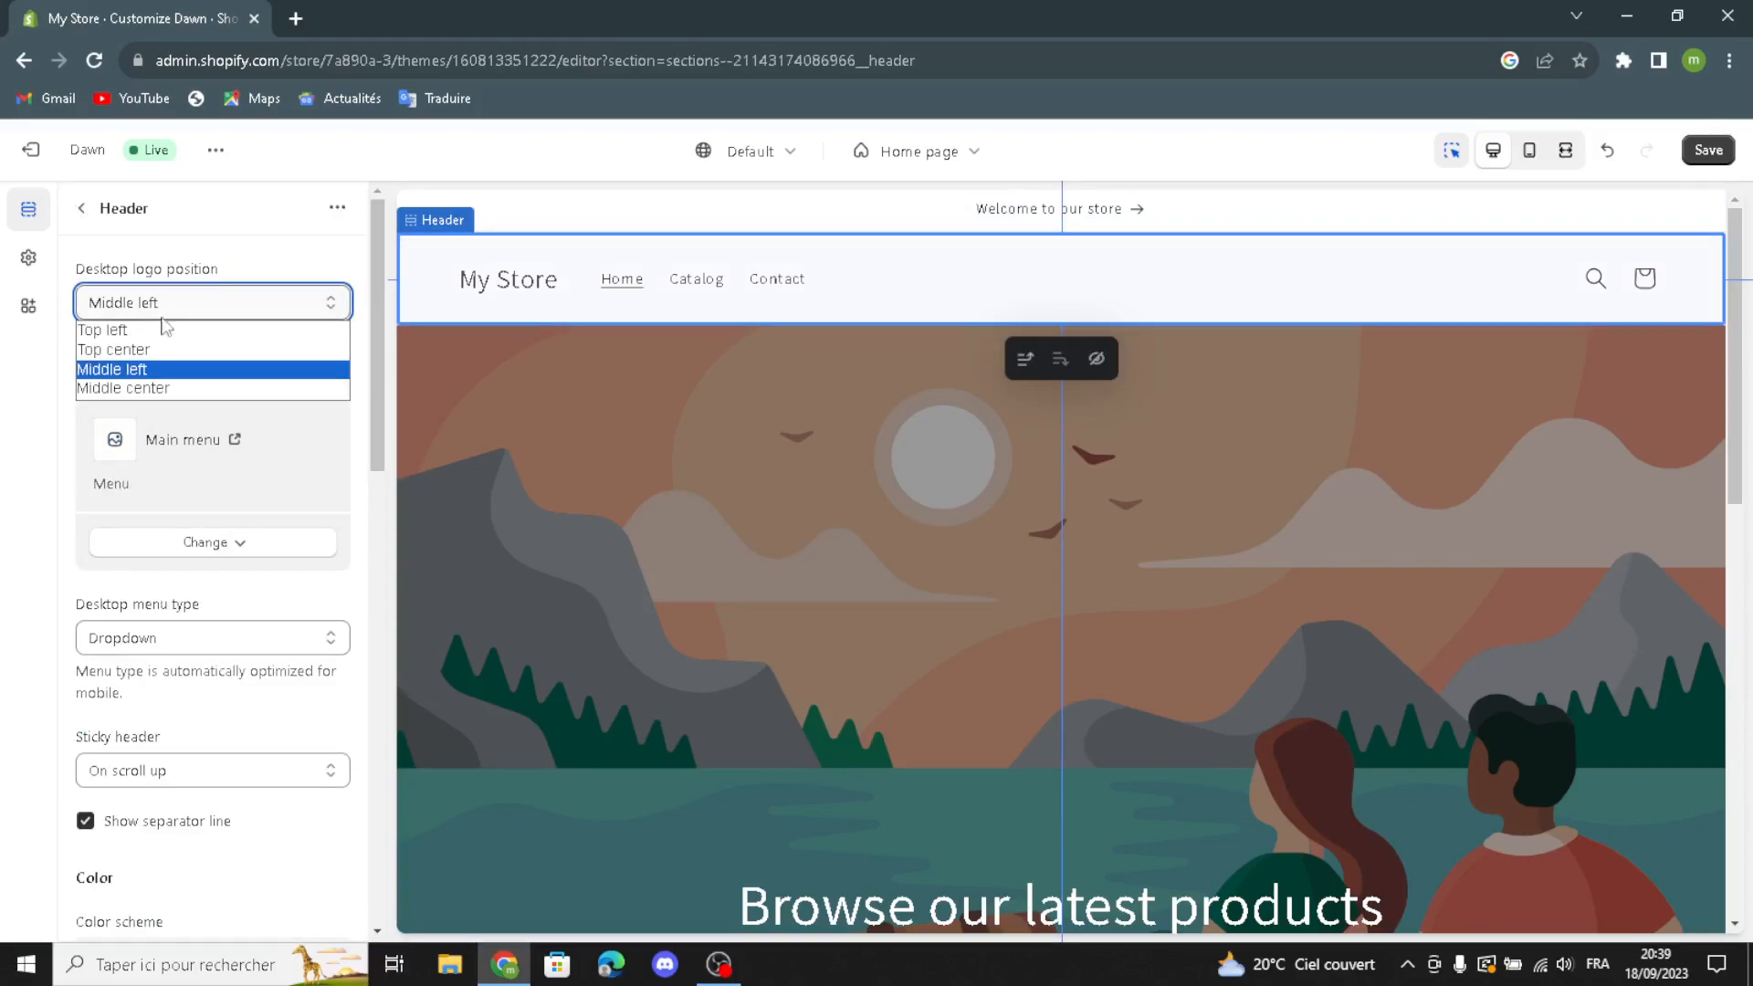
pyautogui.click(134, 370)
pyautogui.click(172, 546)
pyautogui.click(118, 546)
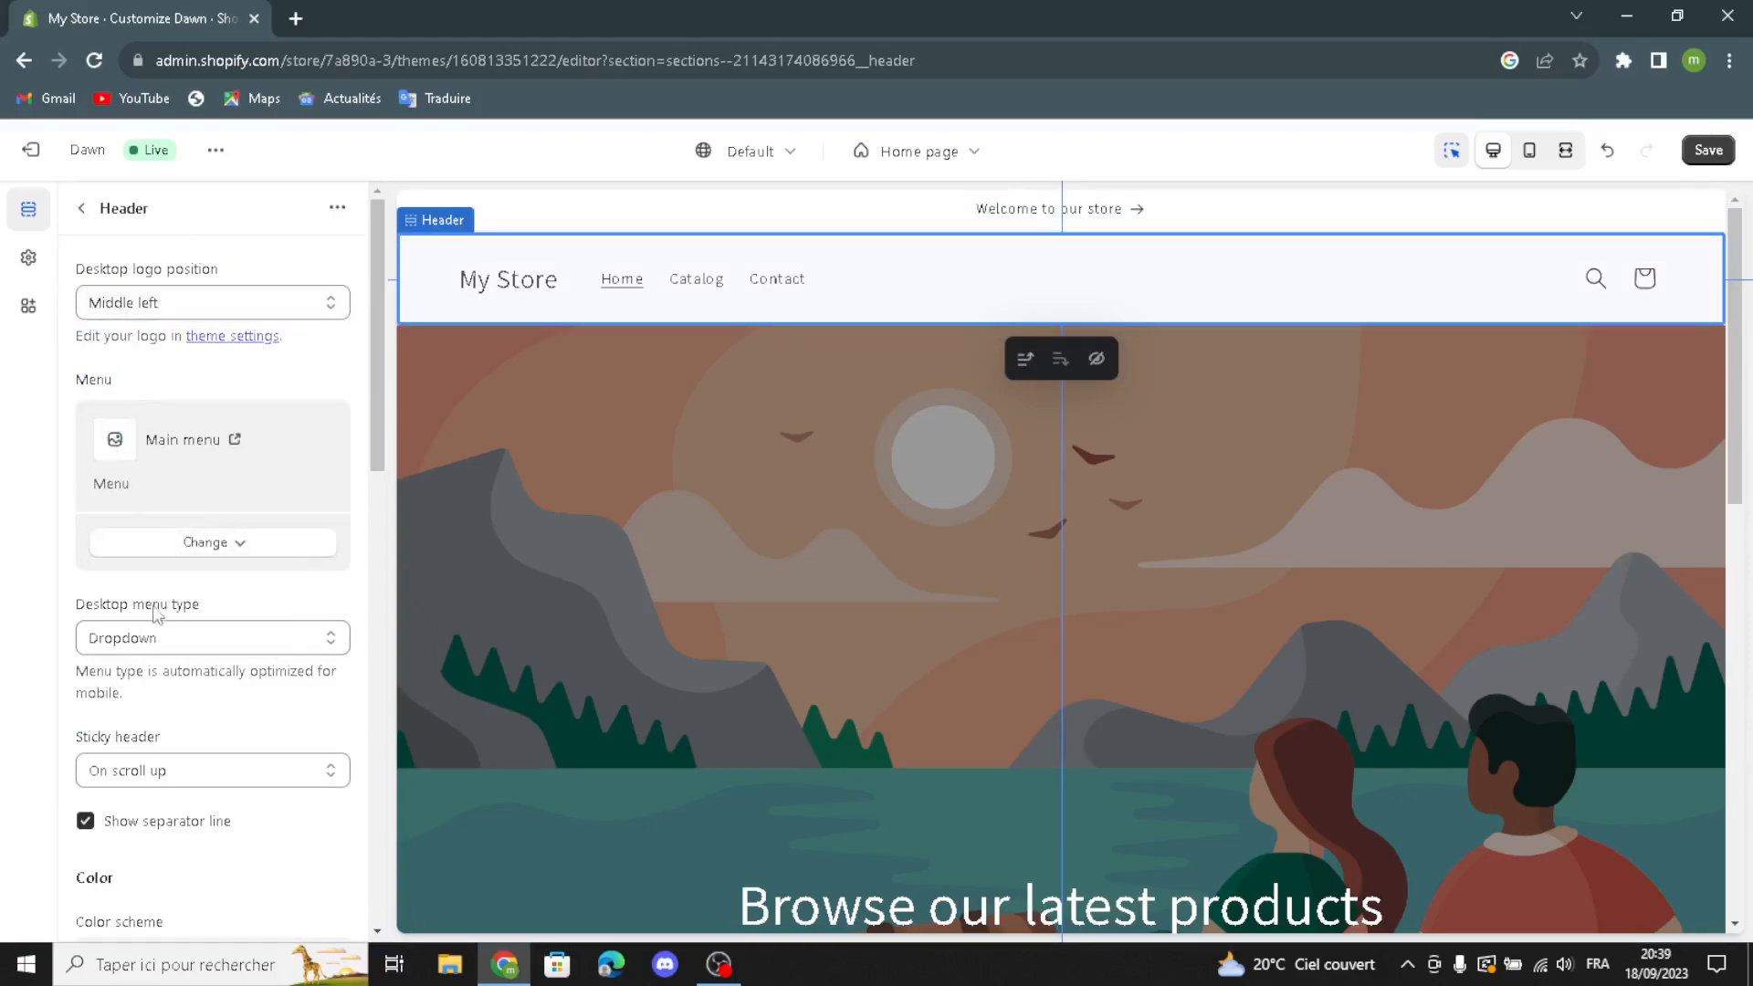
# - Review the header's desktop menu type and sticky header options, keeping Dropdown and On scroll up
pyautogui.click(183, 647)
pyautogui.click(174, 665)
pyautogui.scroll(-3, 173, 578)
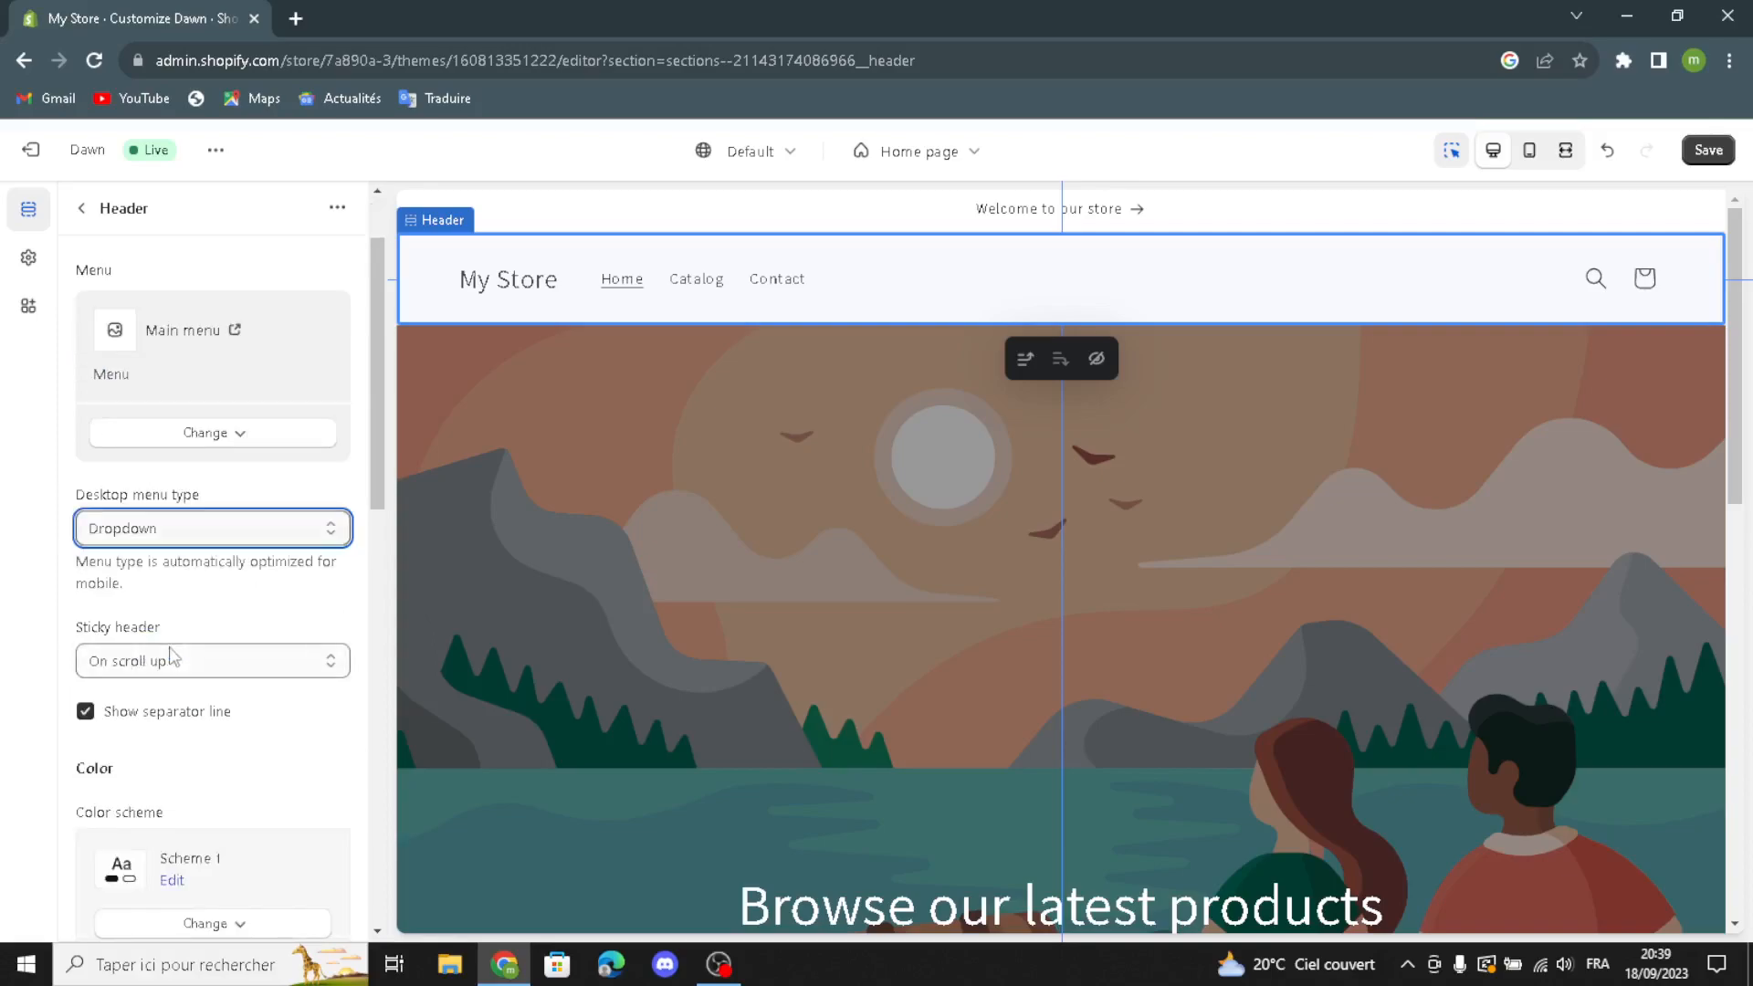
pyautogui.click(171, 561)
pyautogui.click(170, 568)
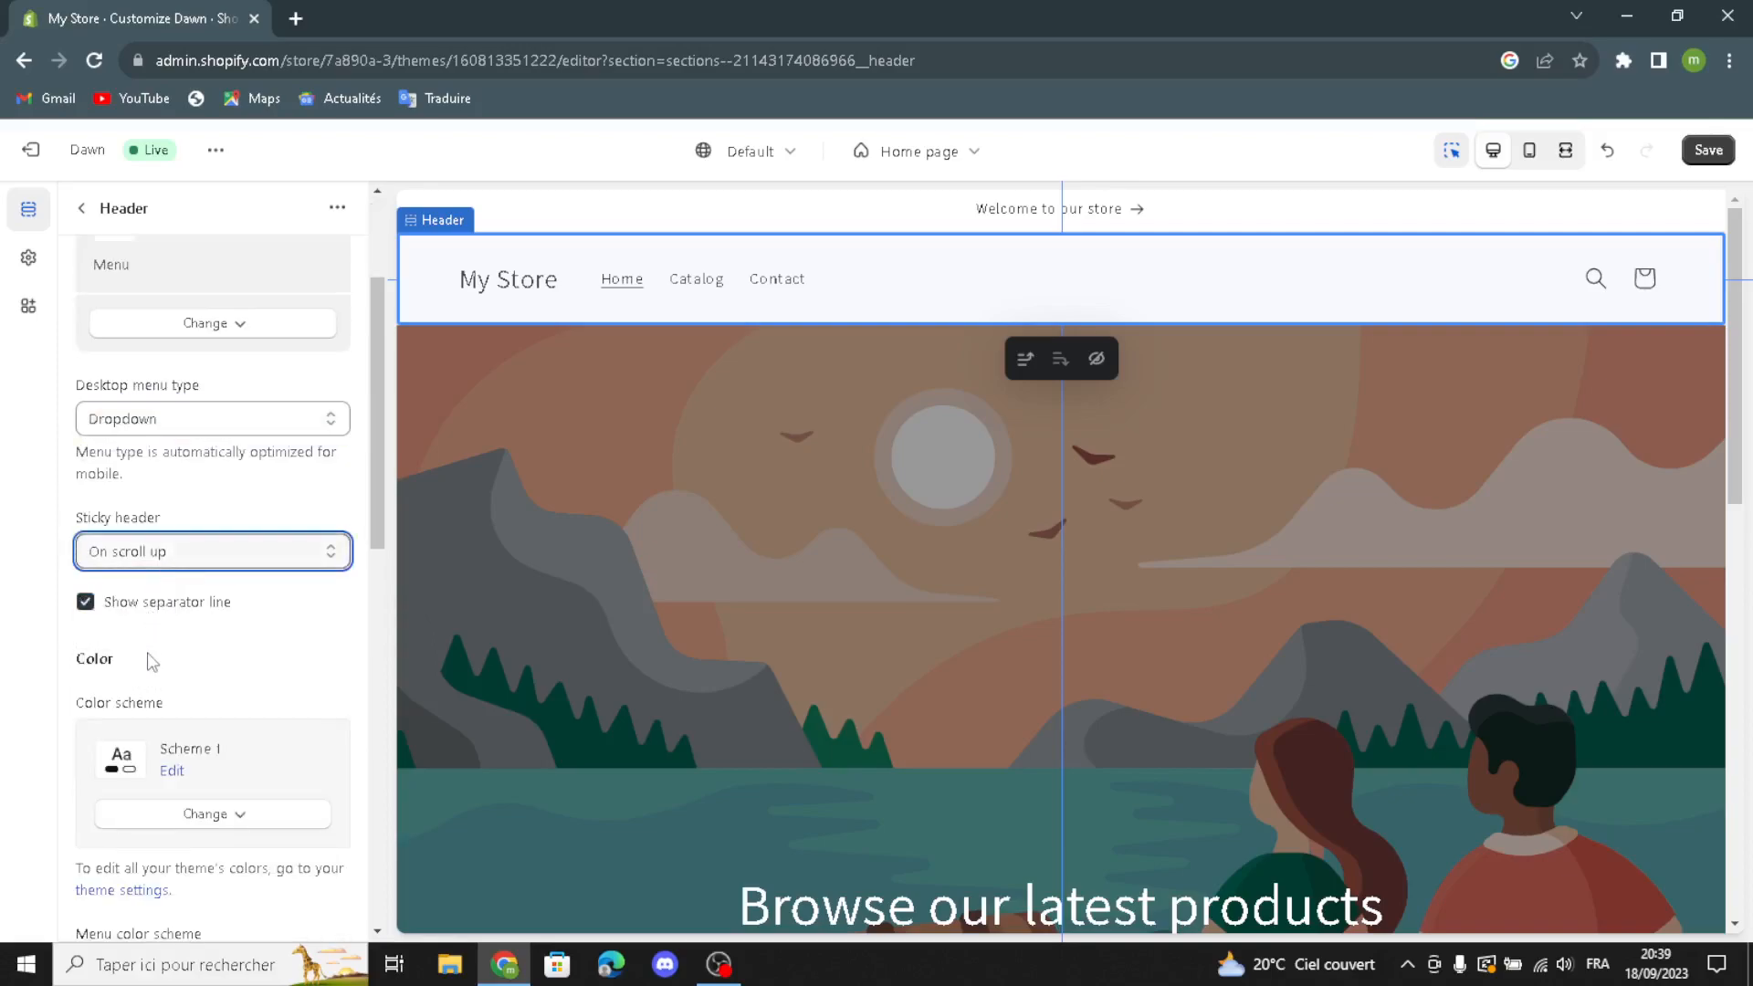
# - Toggle the header's separator line off and back on, and review the color scheme choices, keeping Scheme 1
pyautogui.click(86, 603)
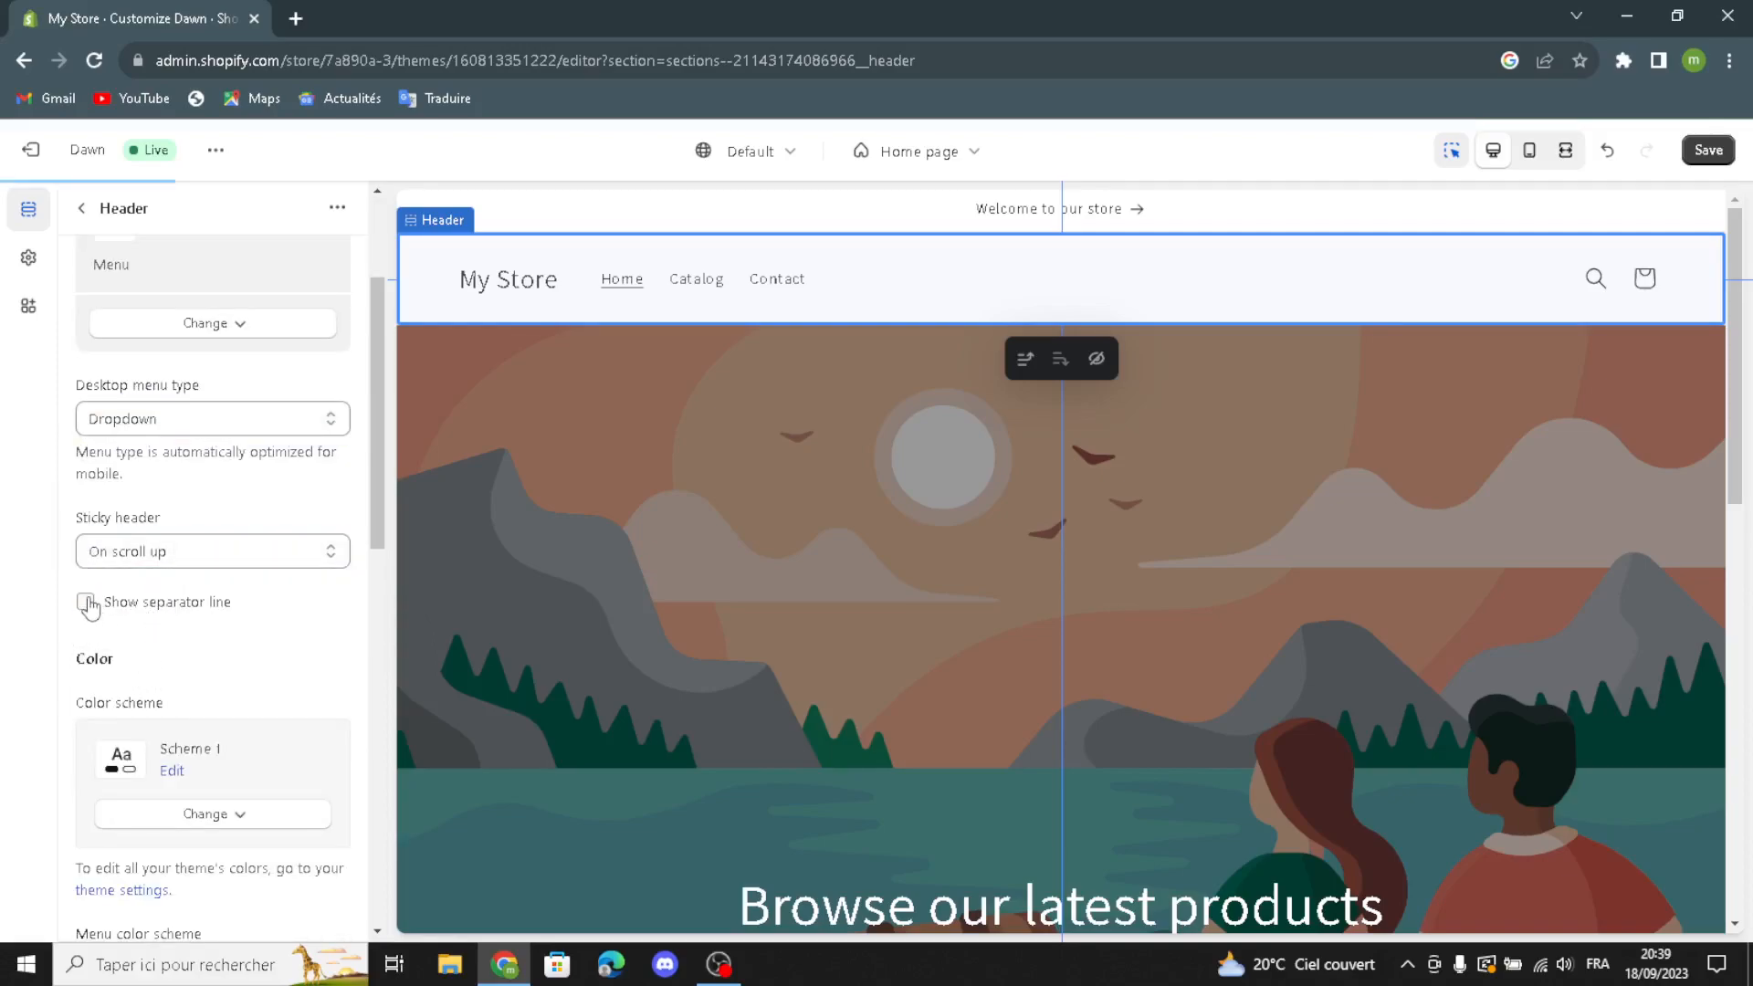
pyautogui.click(86, 602)
pyautogui.scroll(-2, 235, 724)
pyautogui.click(189, 596)
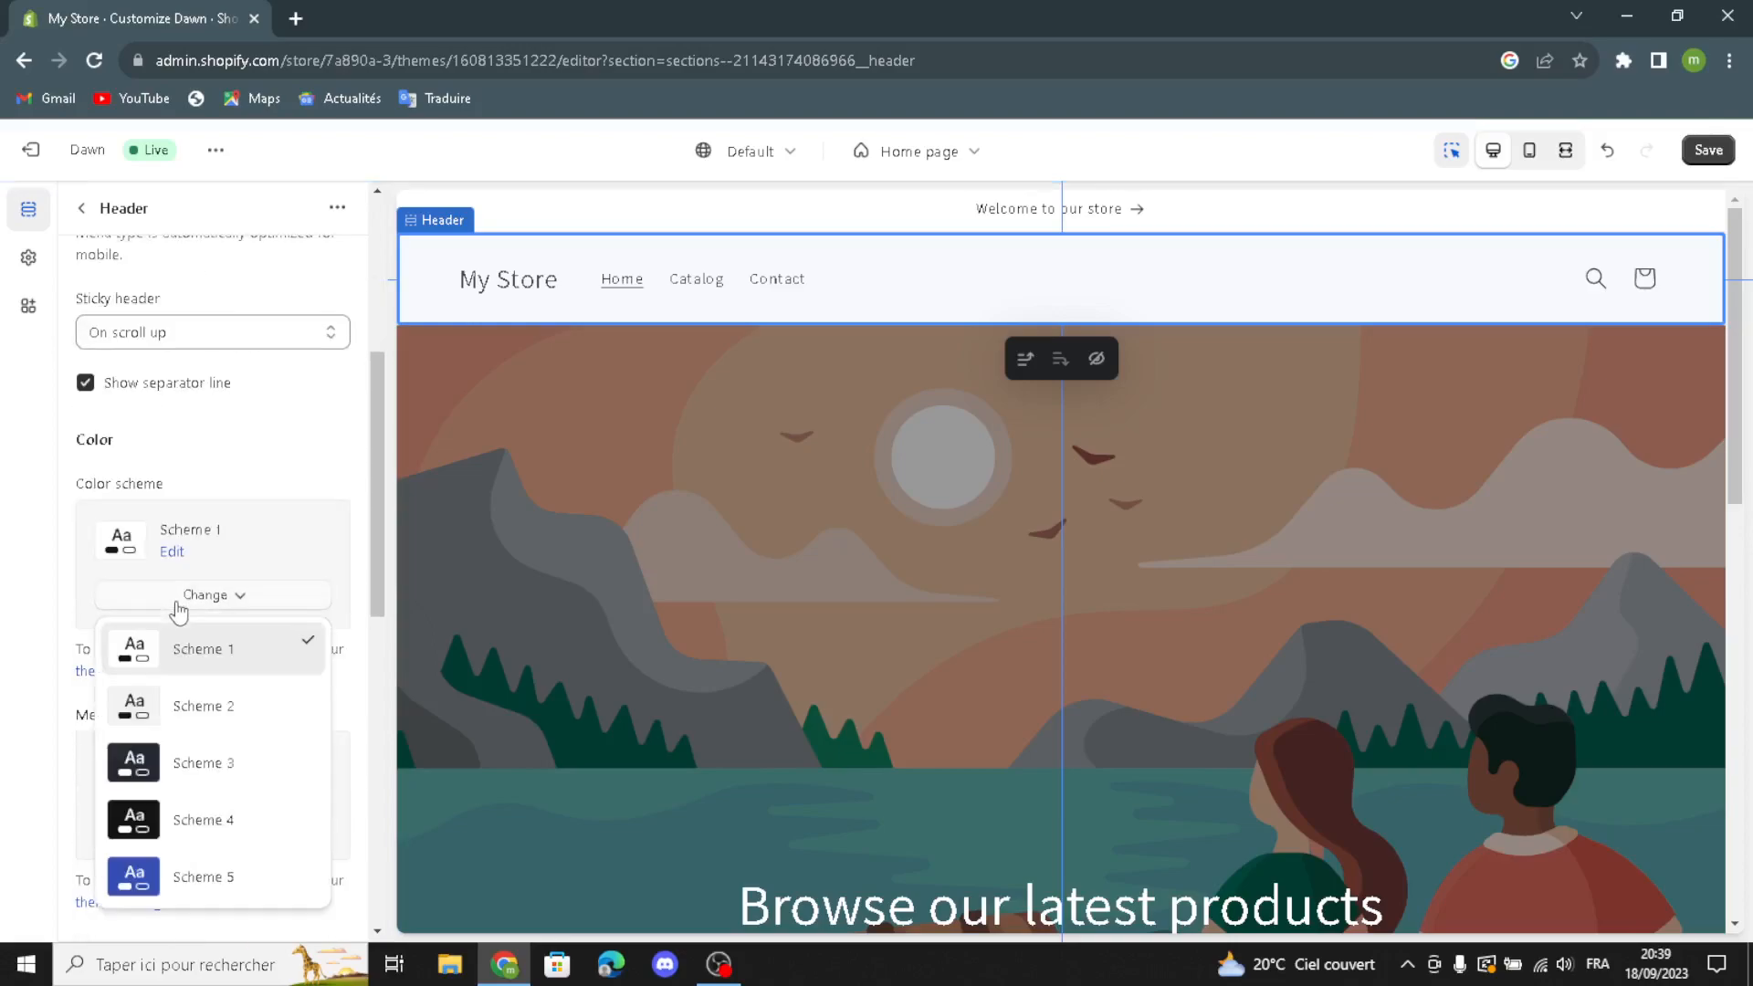
pyautogui.click(157, 604)
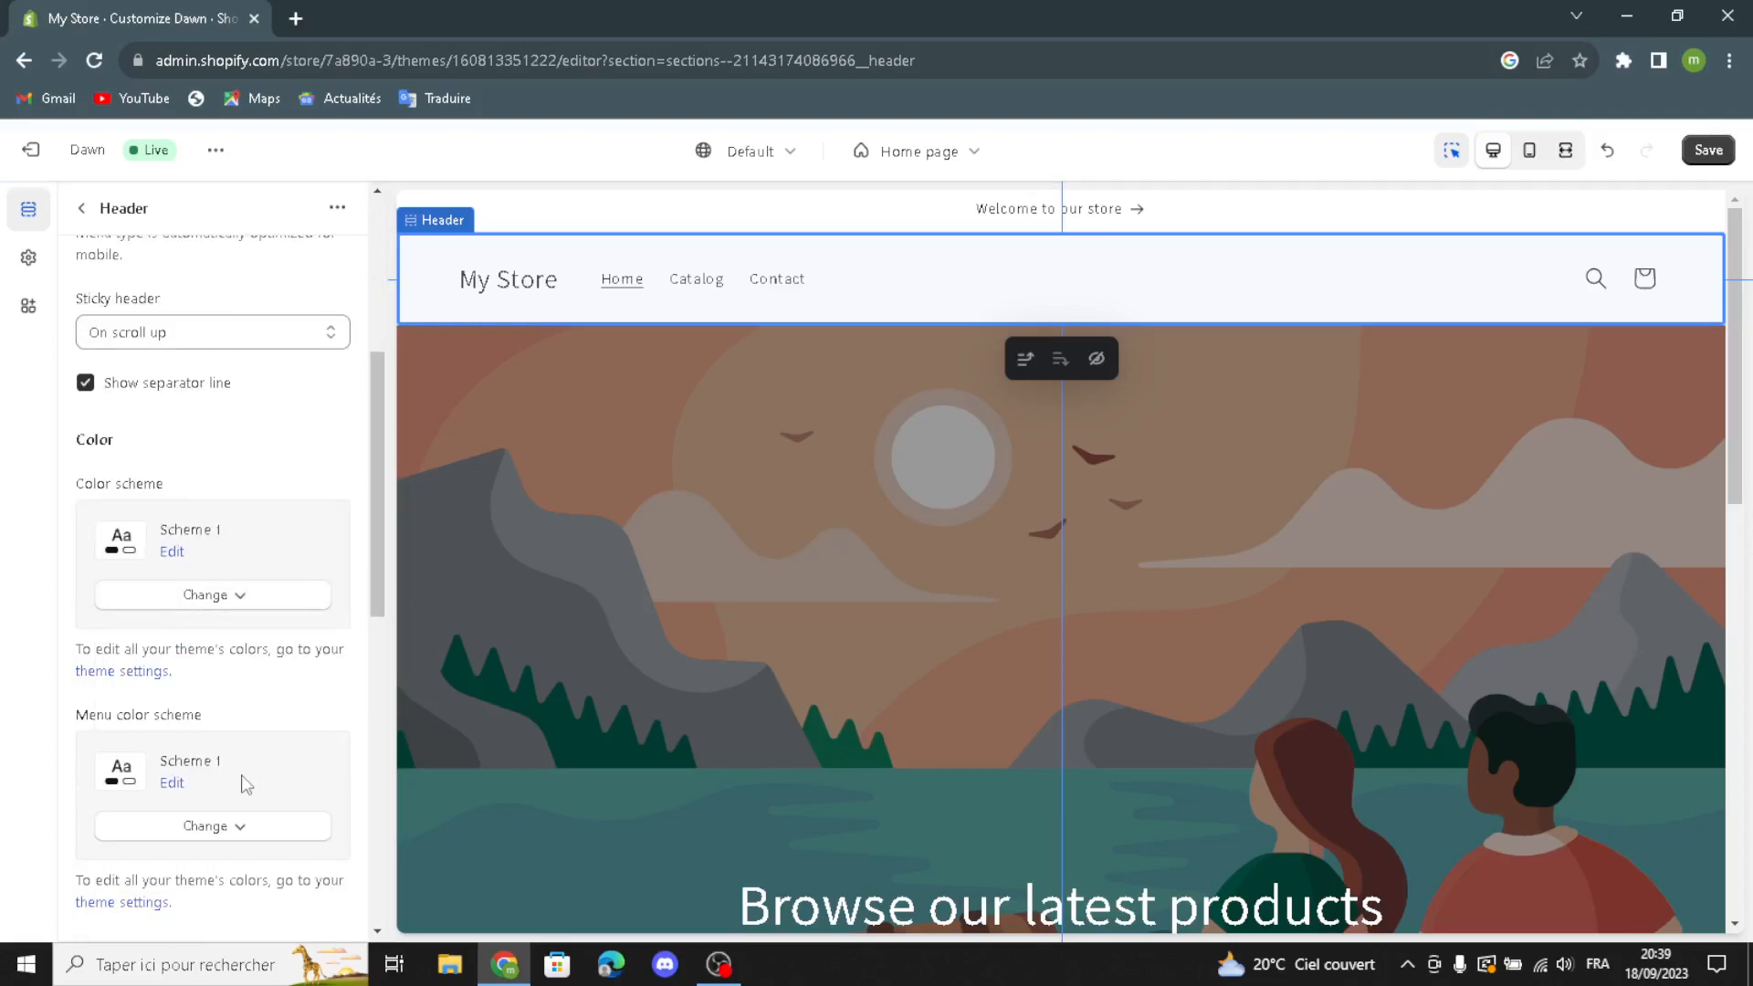
# - Review the header's country/region and language selectors, mobile logo position and spacing settings, keeping the logo at Center
pyautogui.scroll(-1, 247, 785)
pyautogui.scroll(-2, 150, 758)
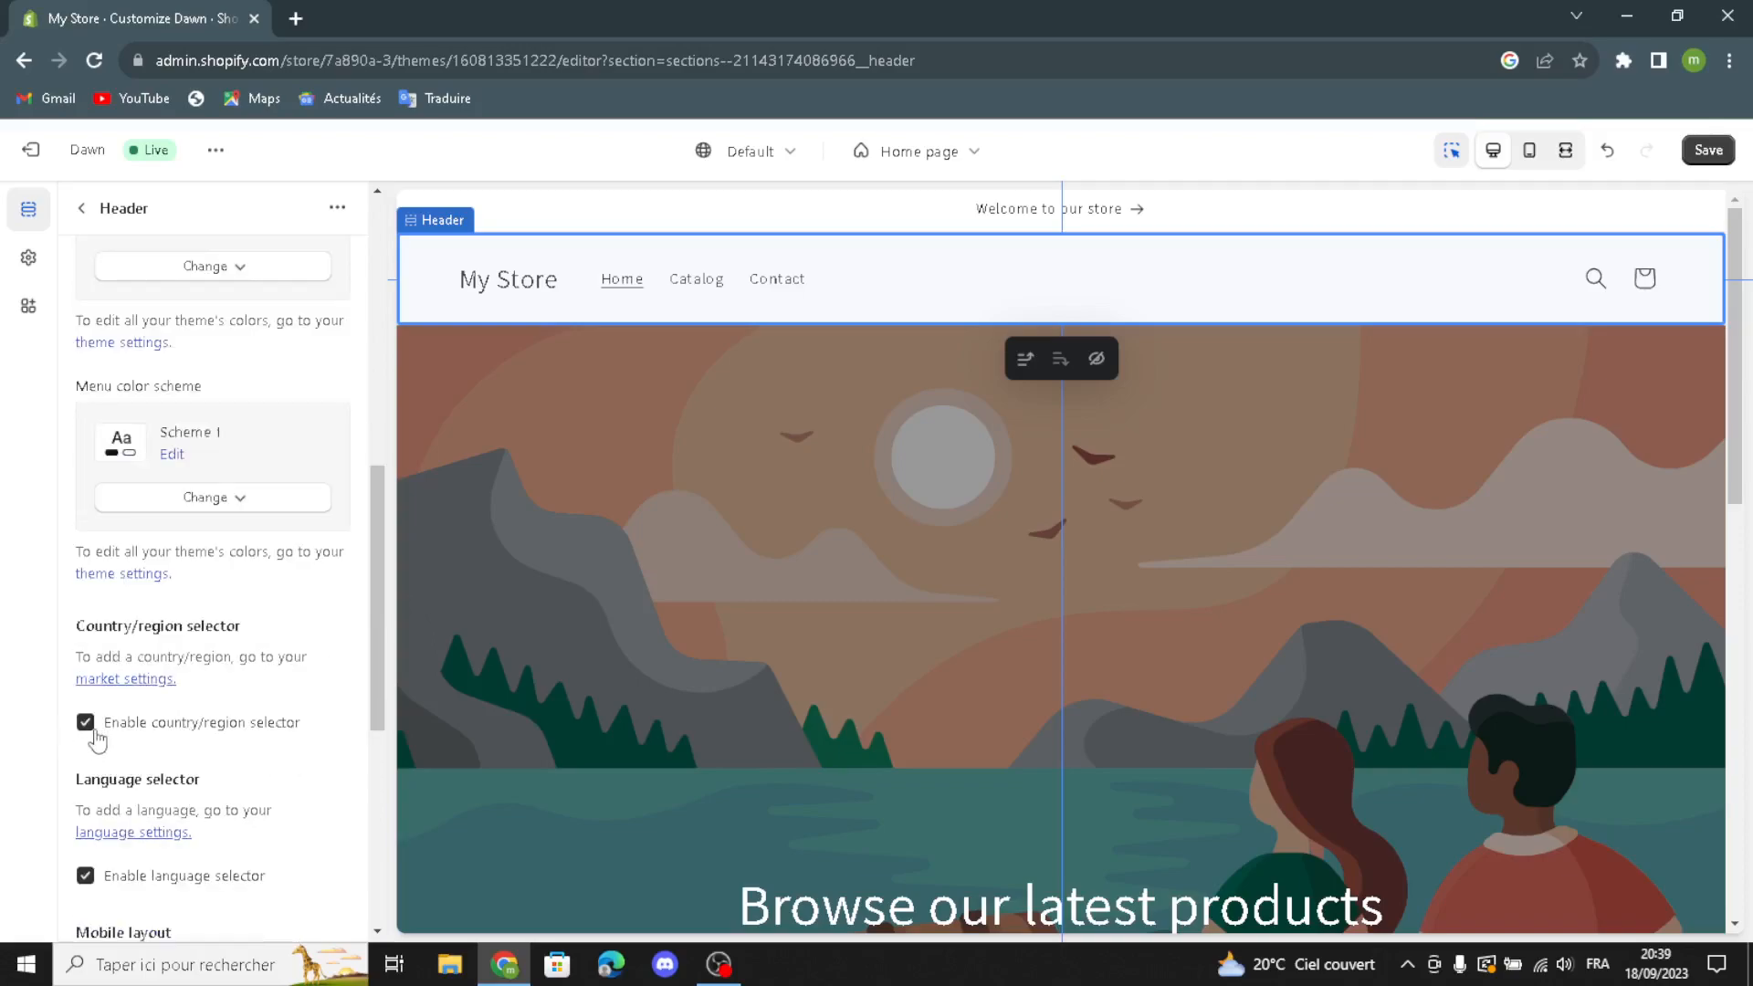
pyautogui.scroll(-2, 180, 803)
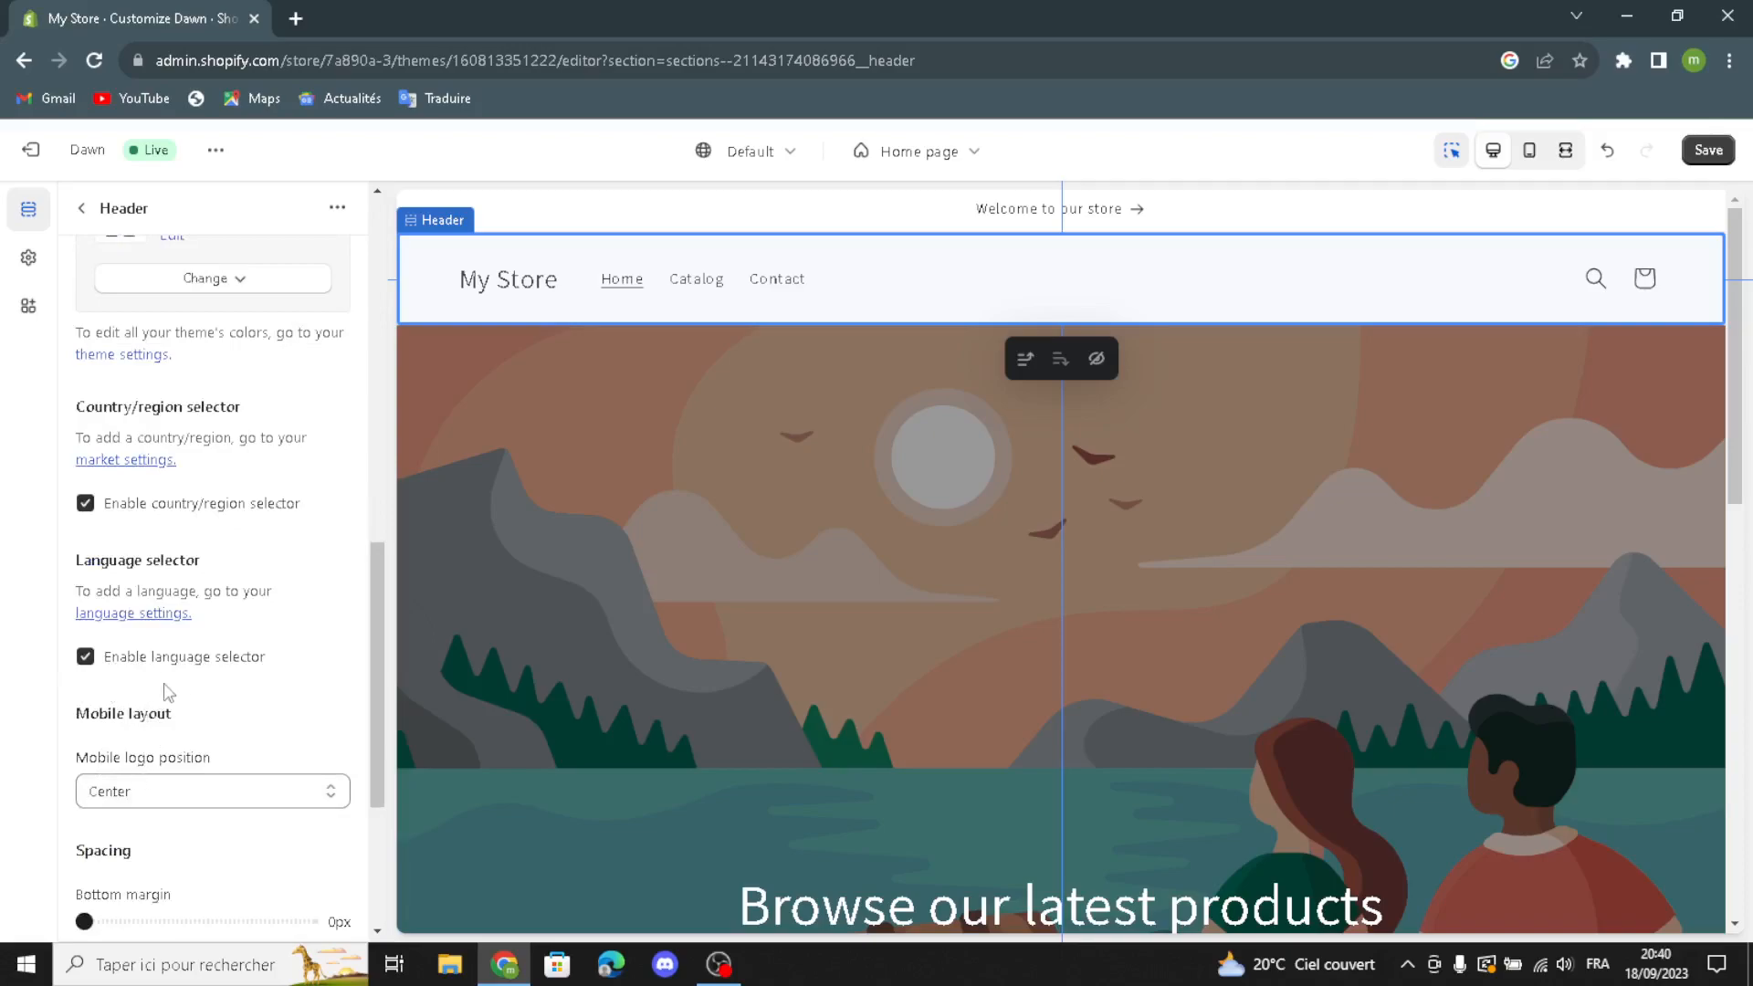
pyautogui.click(128, 789)
pyautogui.click(118, 791)
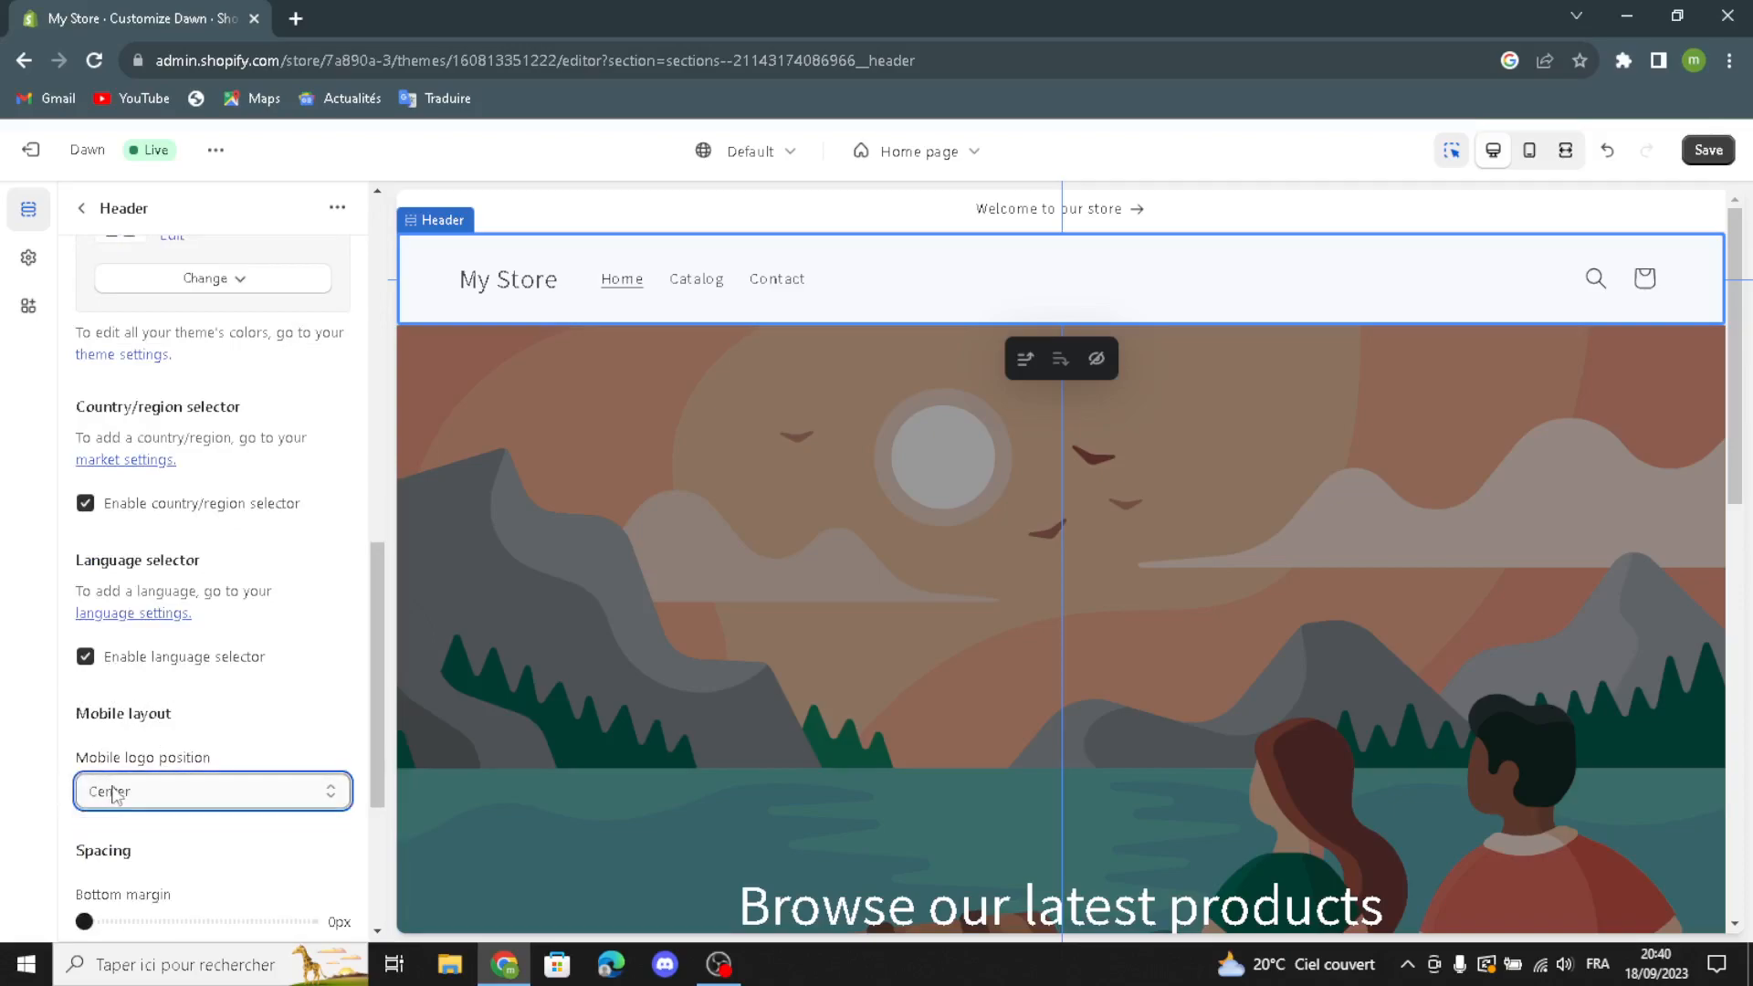
pyautogui.scroll(-1, 143, 800)
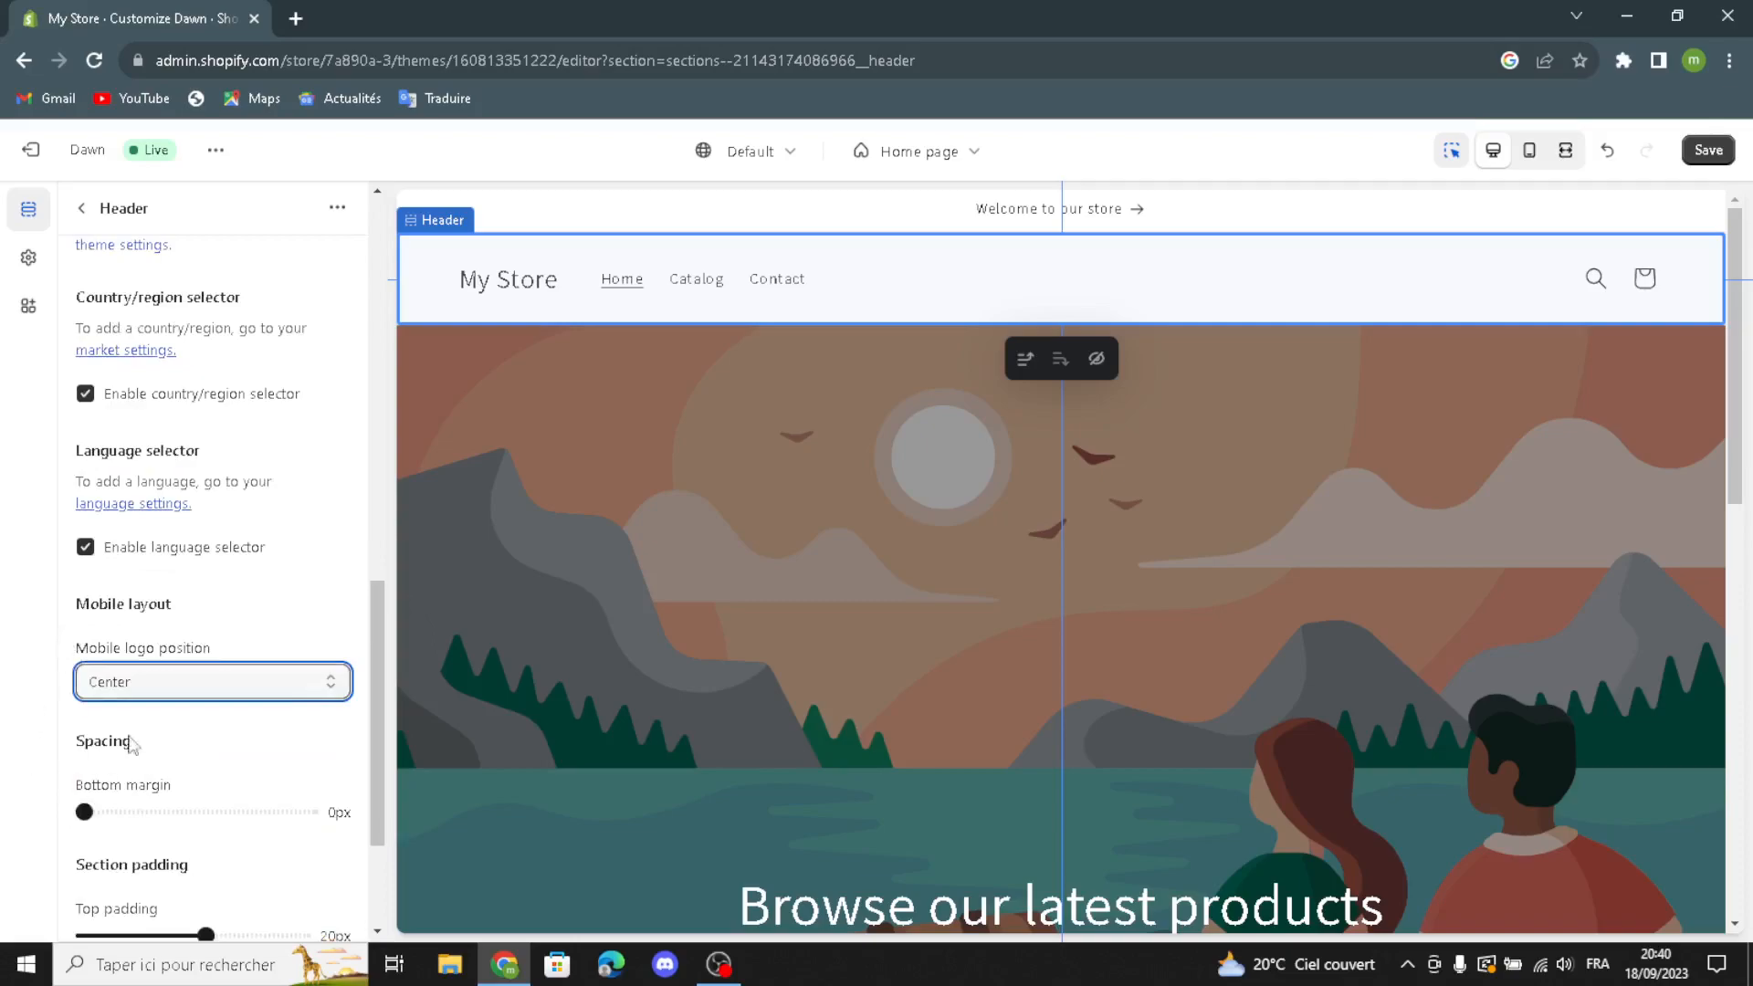
pyautogui.scroll(-2, 129, 874)
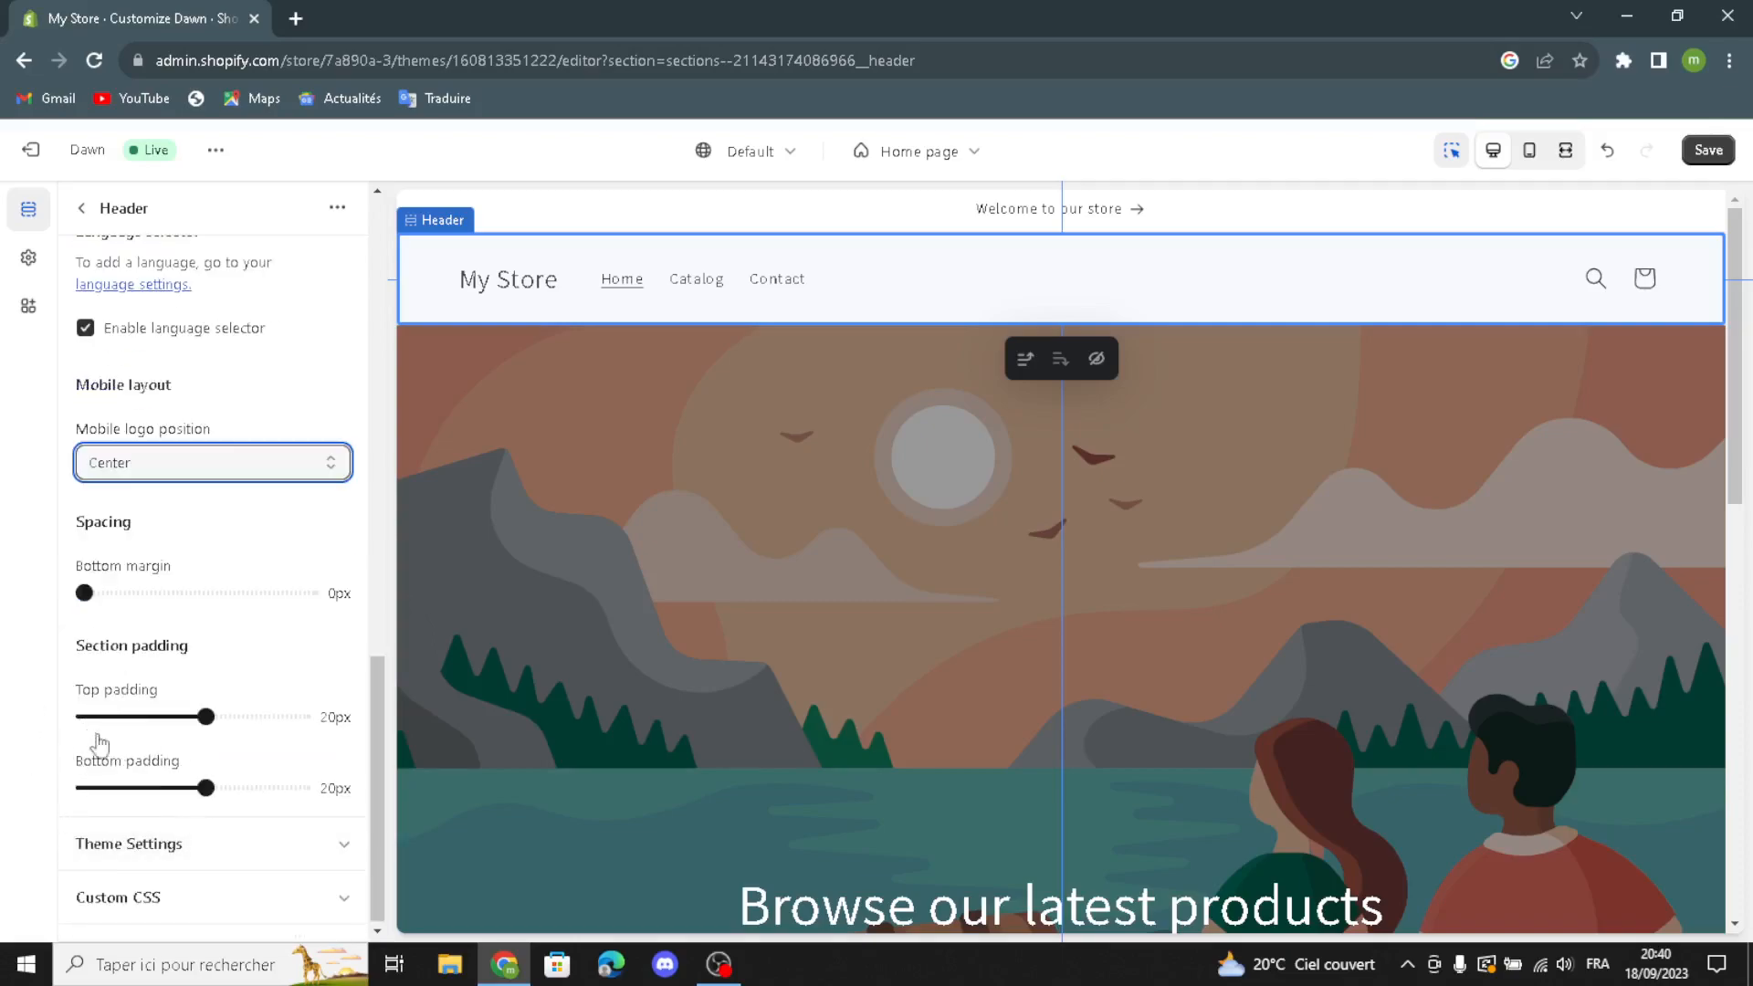
# - Expand the header's theme settings and review the search suggestions, cart type, social media links and logo options, keeping Popup notification
pyautogui.click(96, 840)
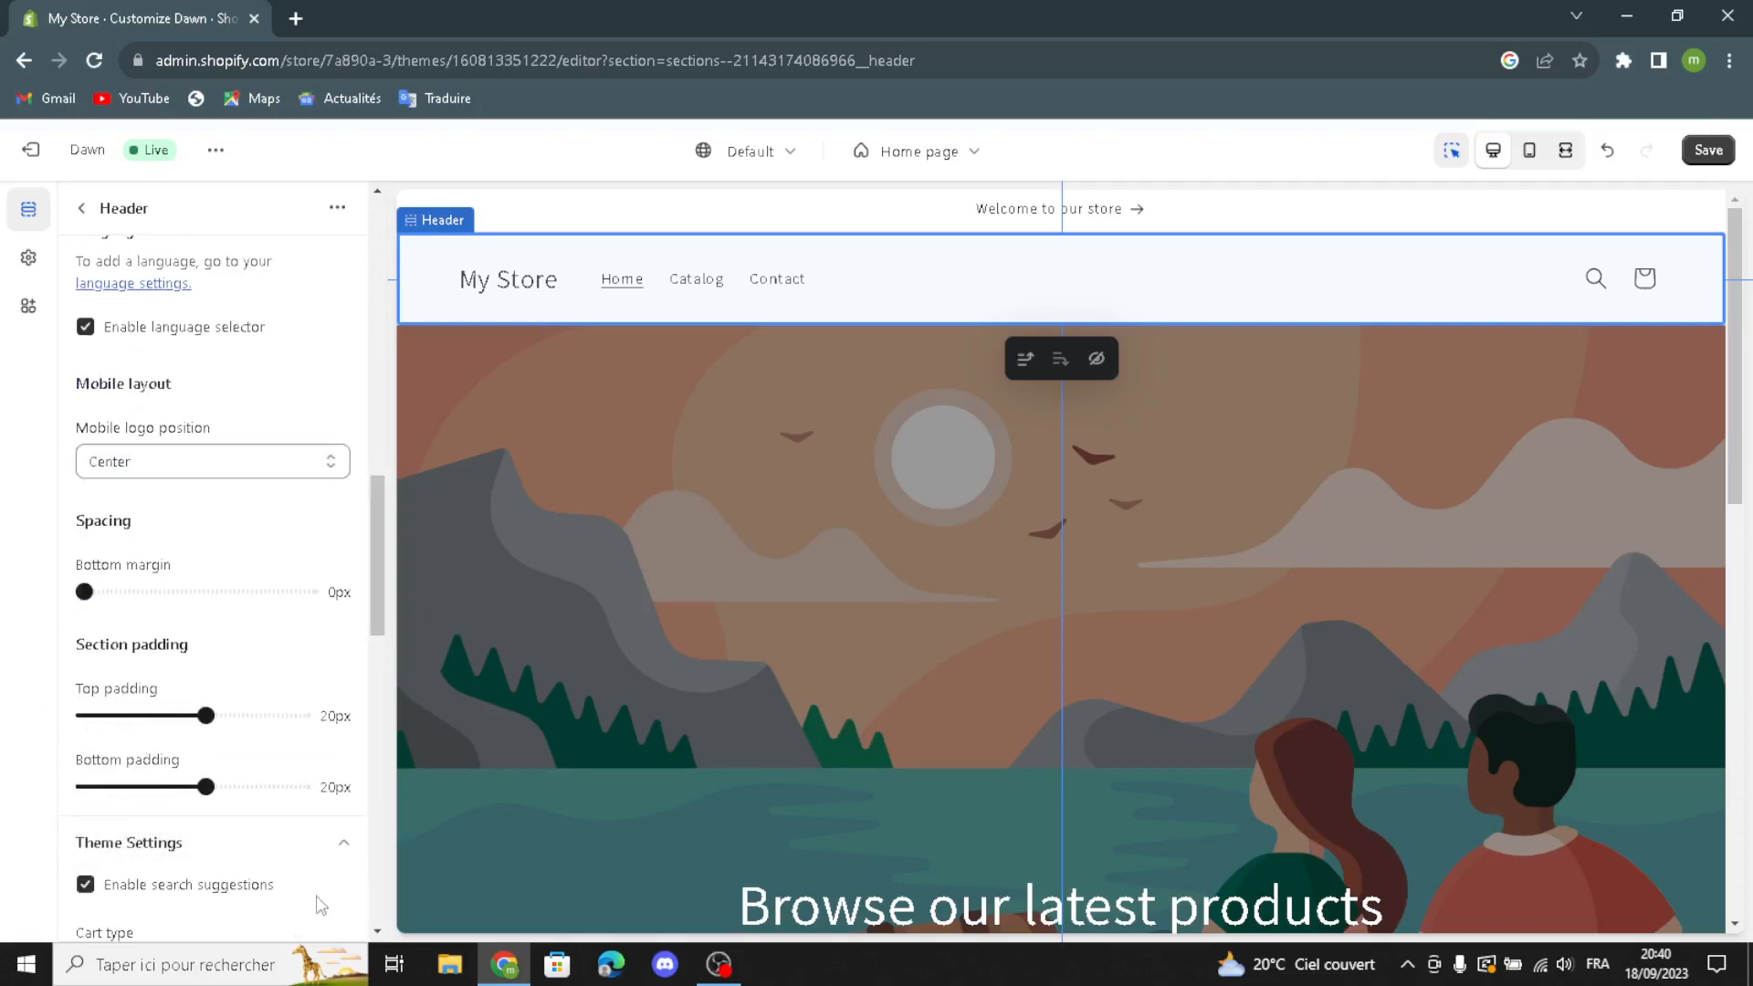
pyautogui.scroll(-1, 119, 885)
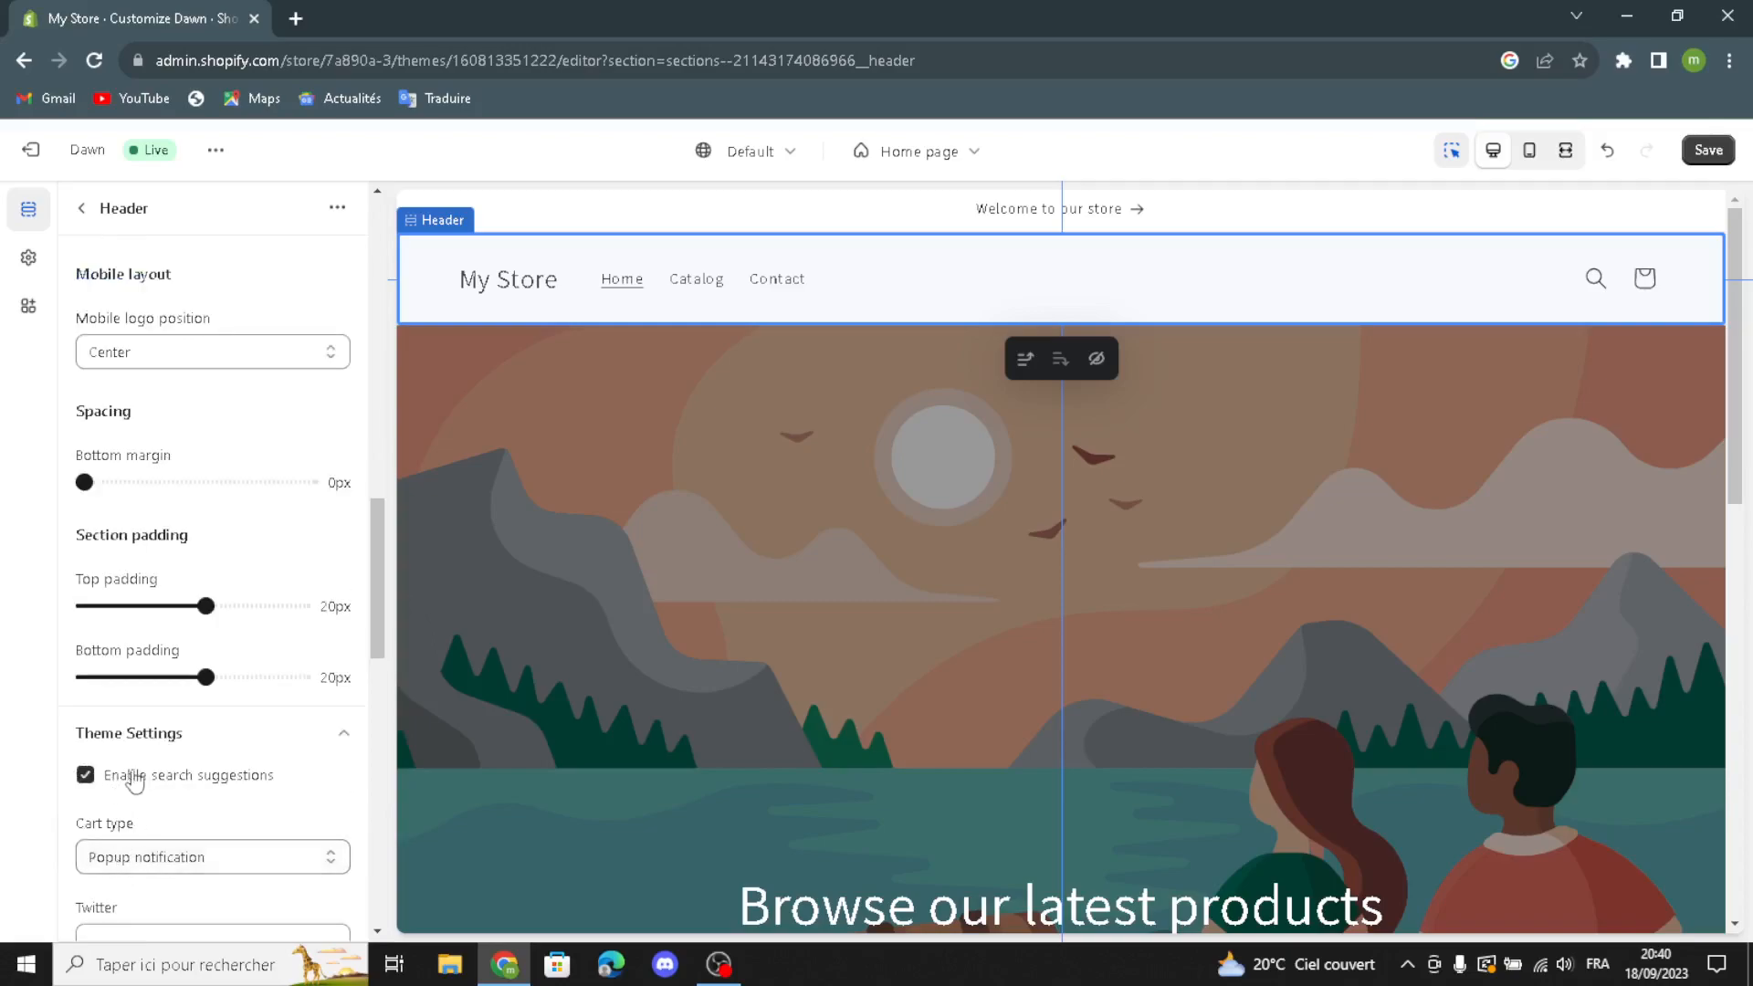
pyautogui.click(187, 862)
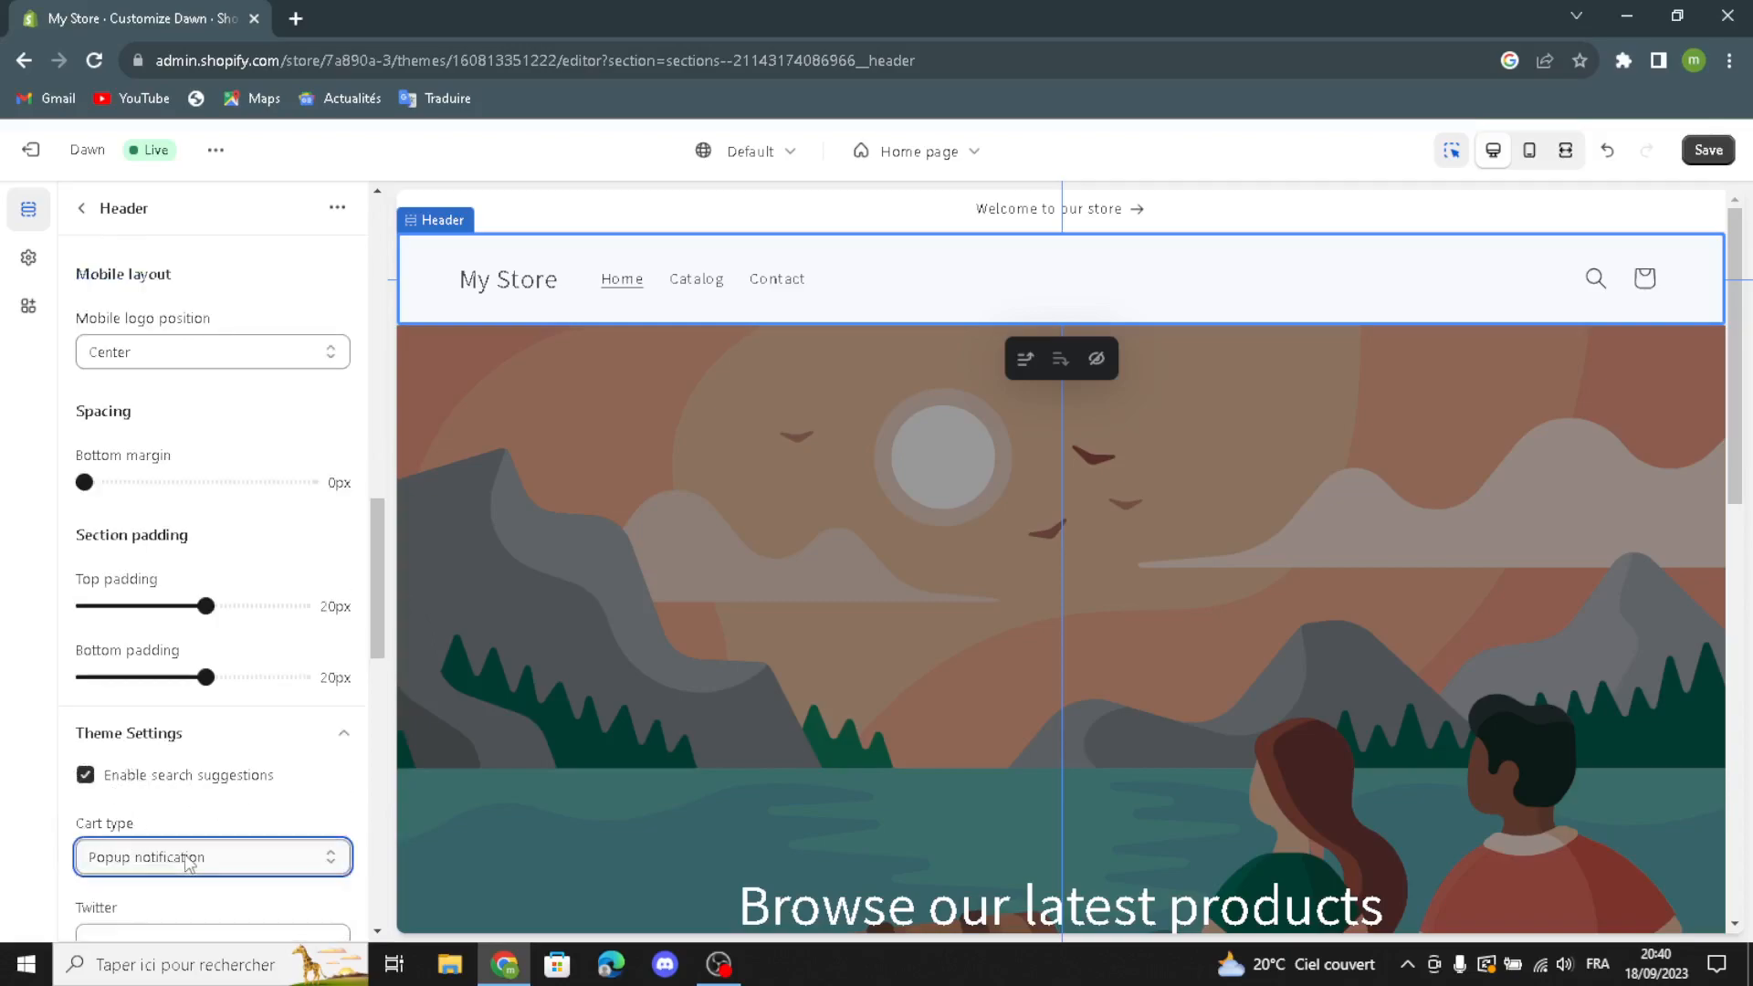
pyautogui.scroll(-2, 239, 822)
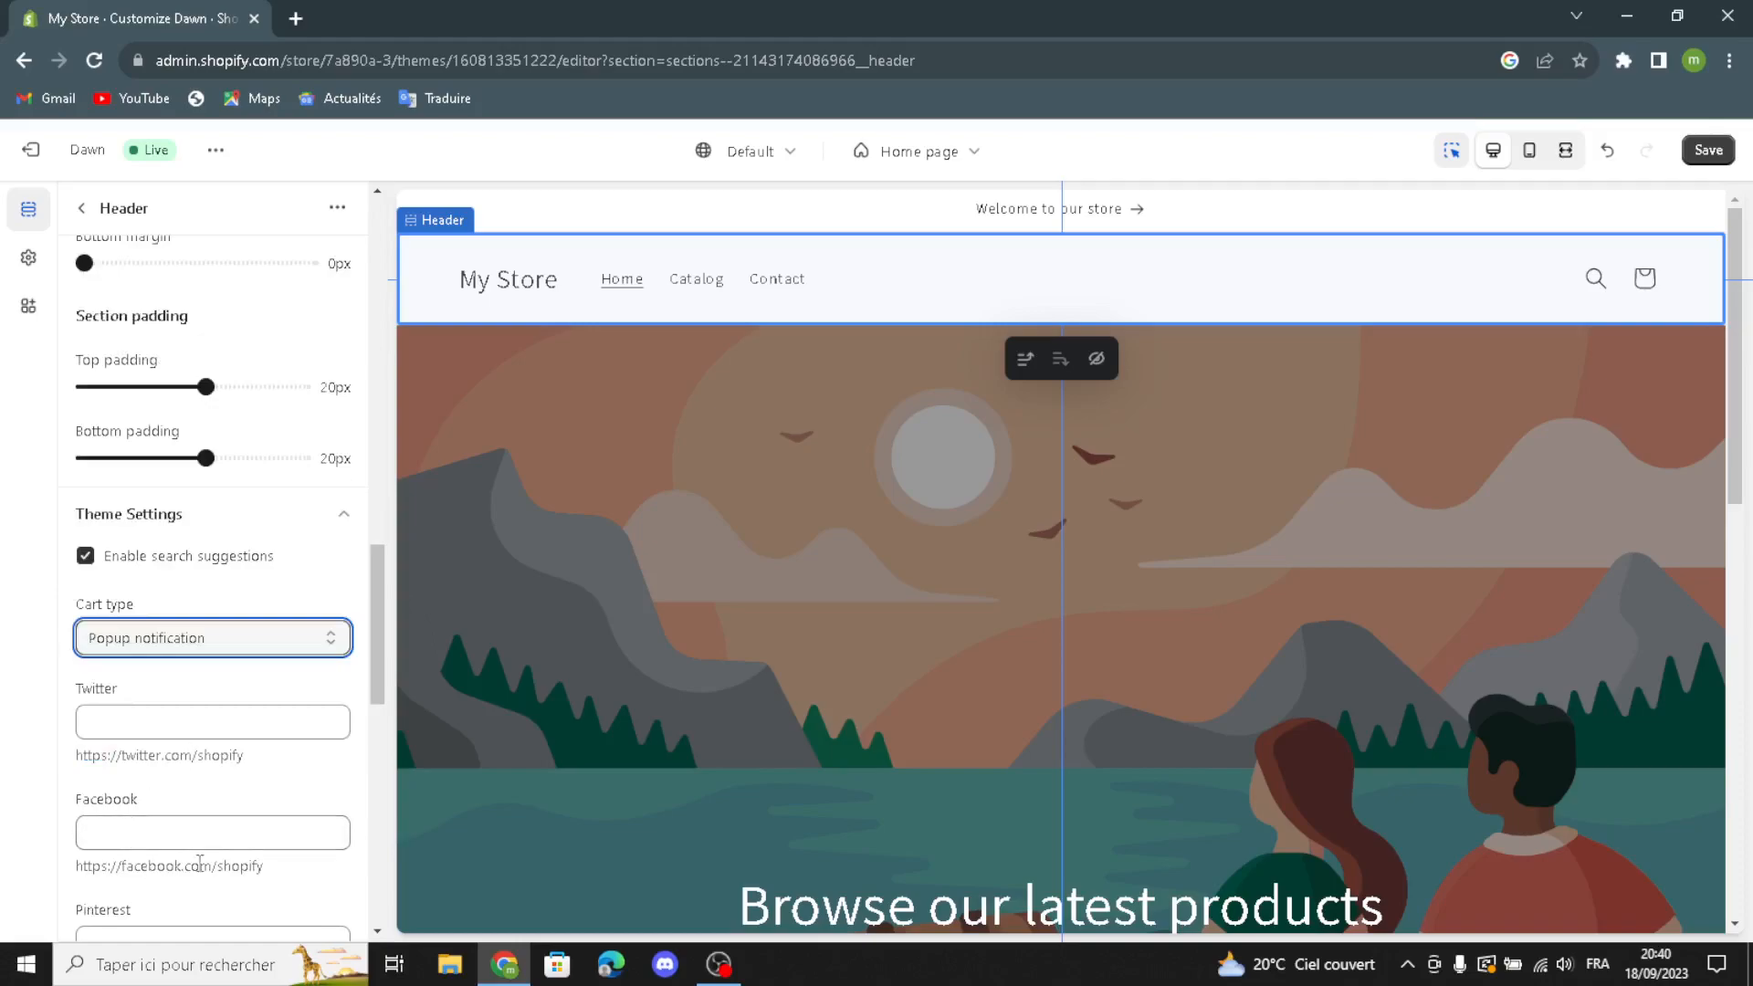
pyautogui.scroll(-2, 220, 753)
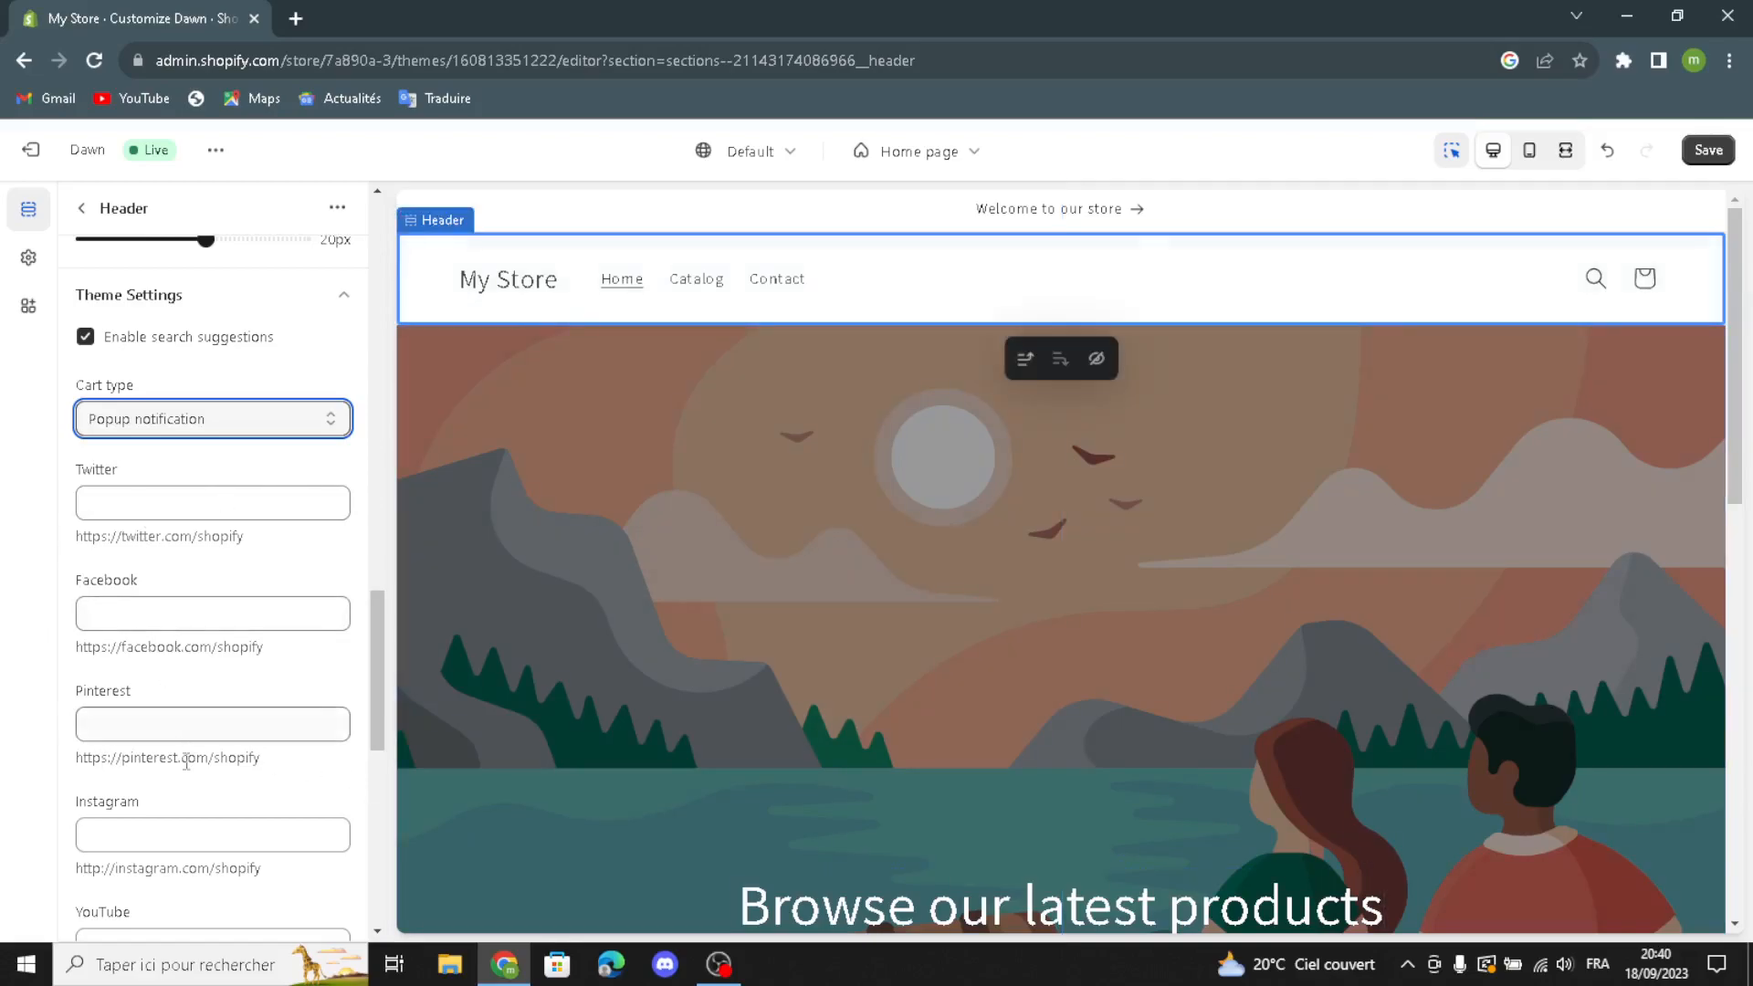
pyautogui.scroll(-7, 187, 748)
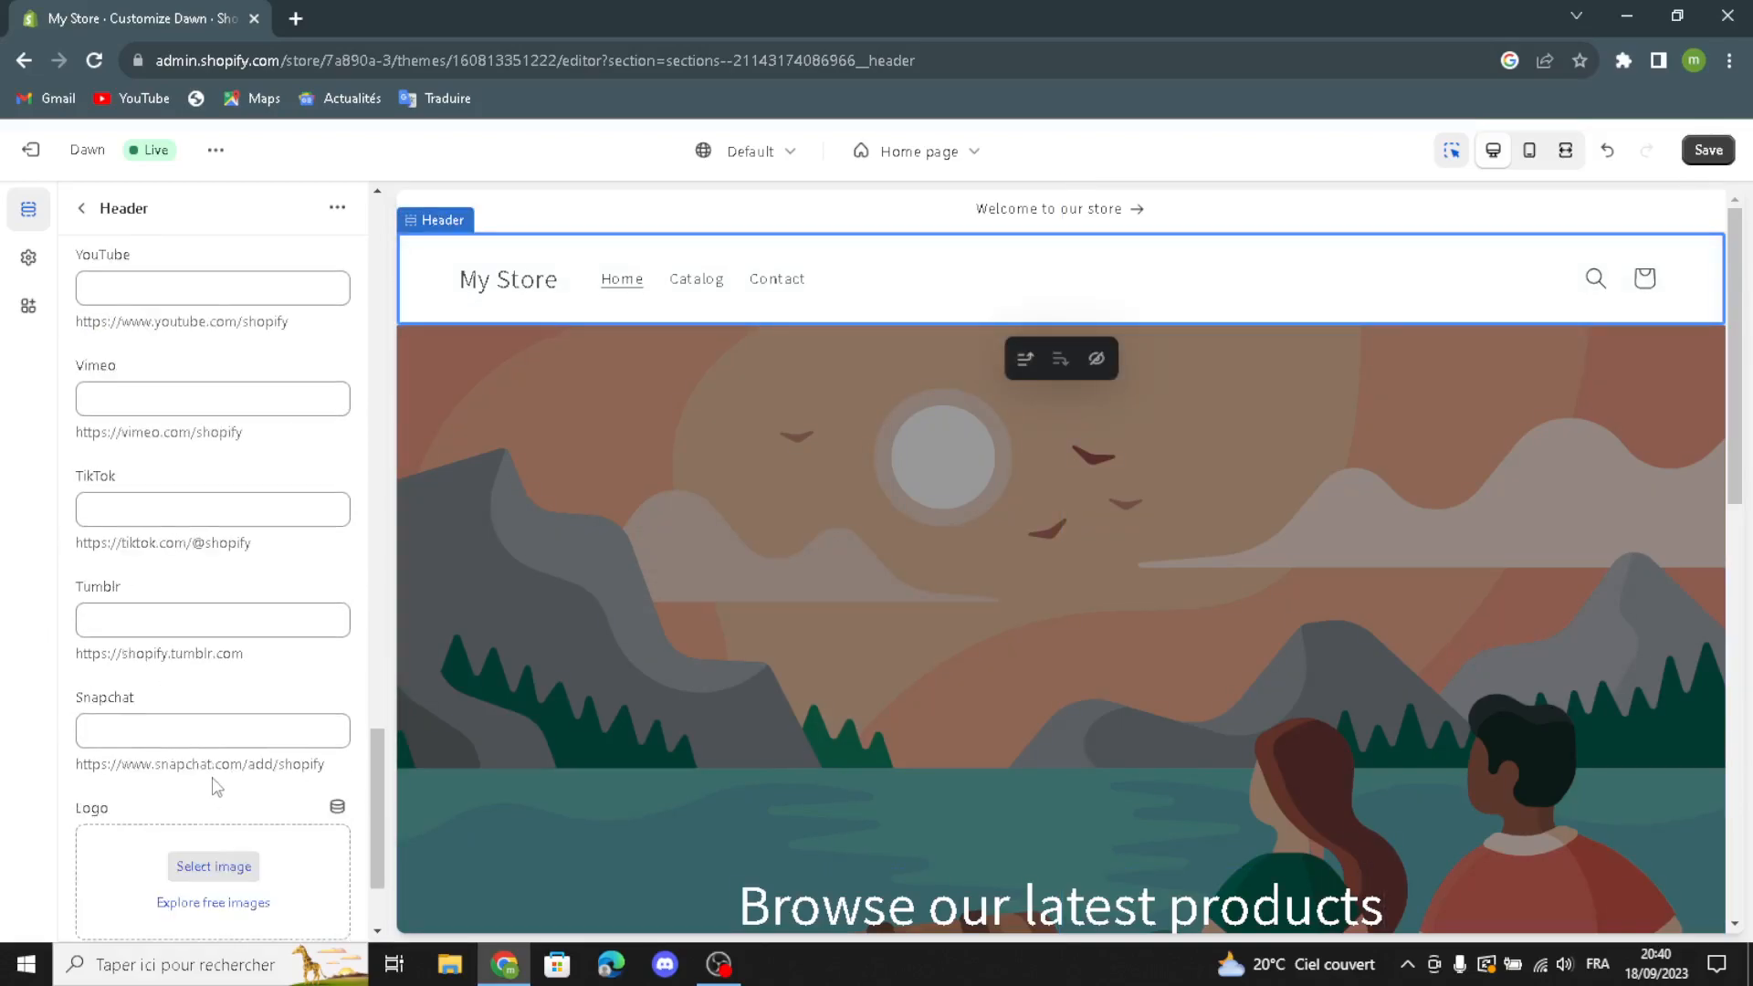
pyautogui.scroll(-1, 218, 787)
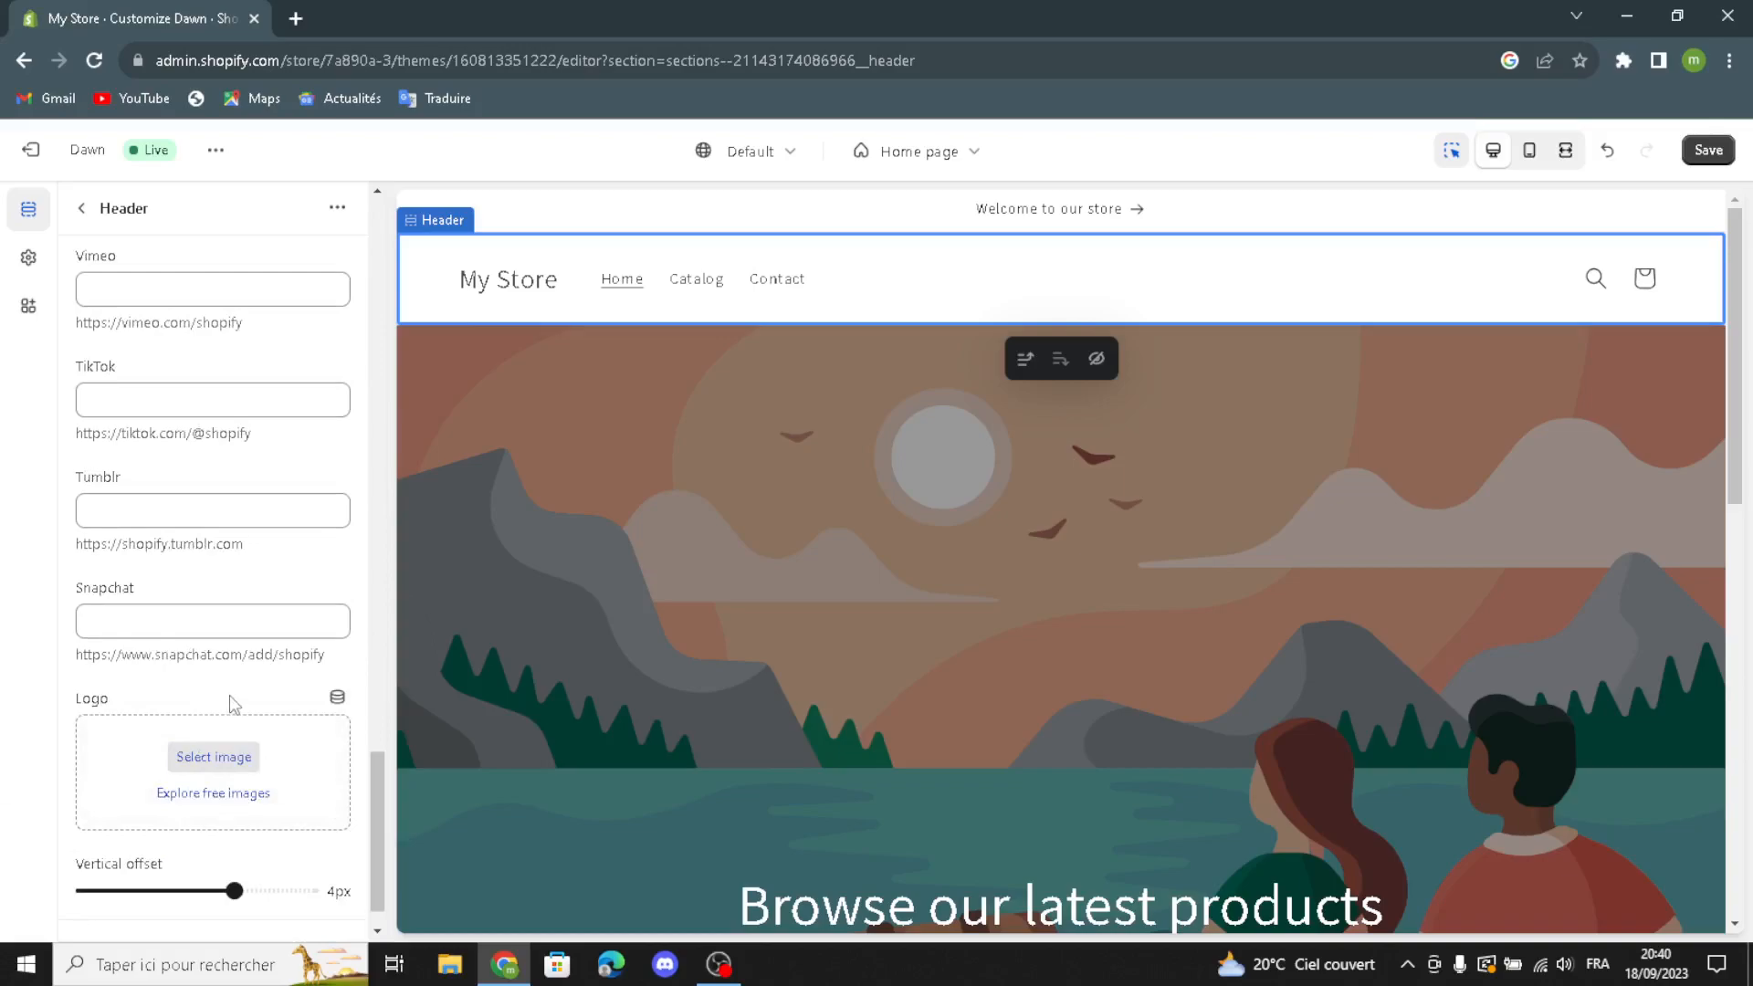
# - Open the header logo's image picker, and search Google in a new browser tab for "mindfulness guides logo ideas"
pyautogui.click(239, 767)
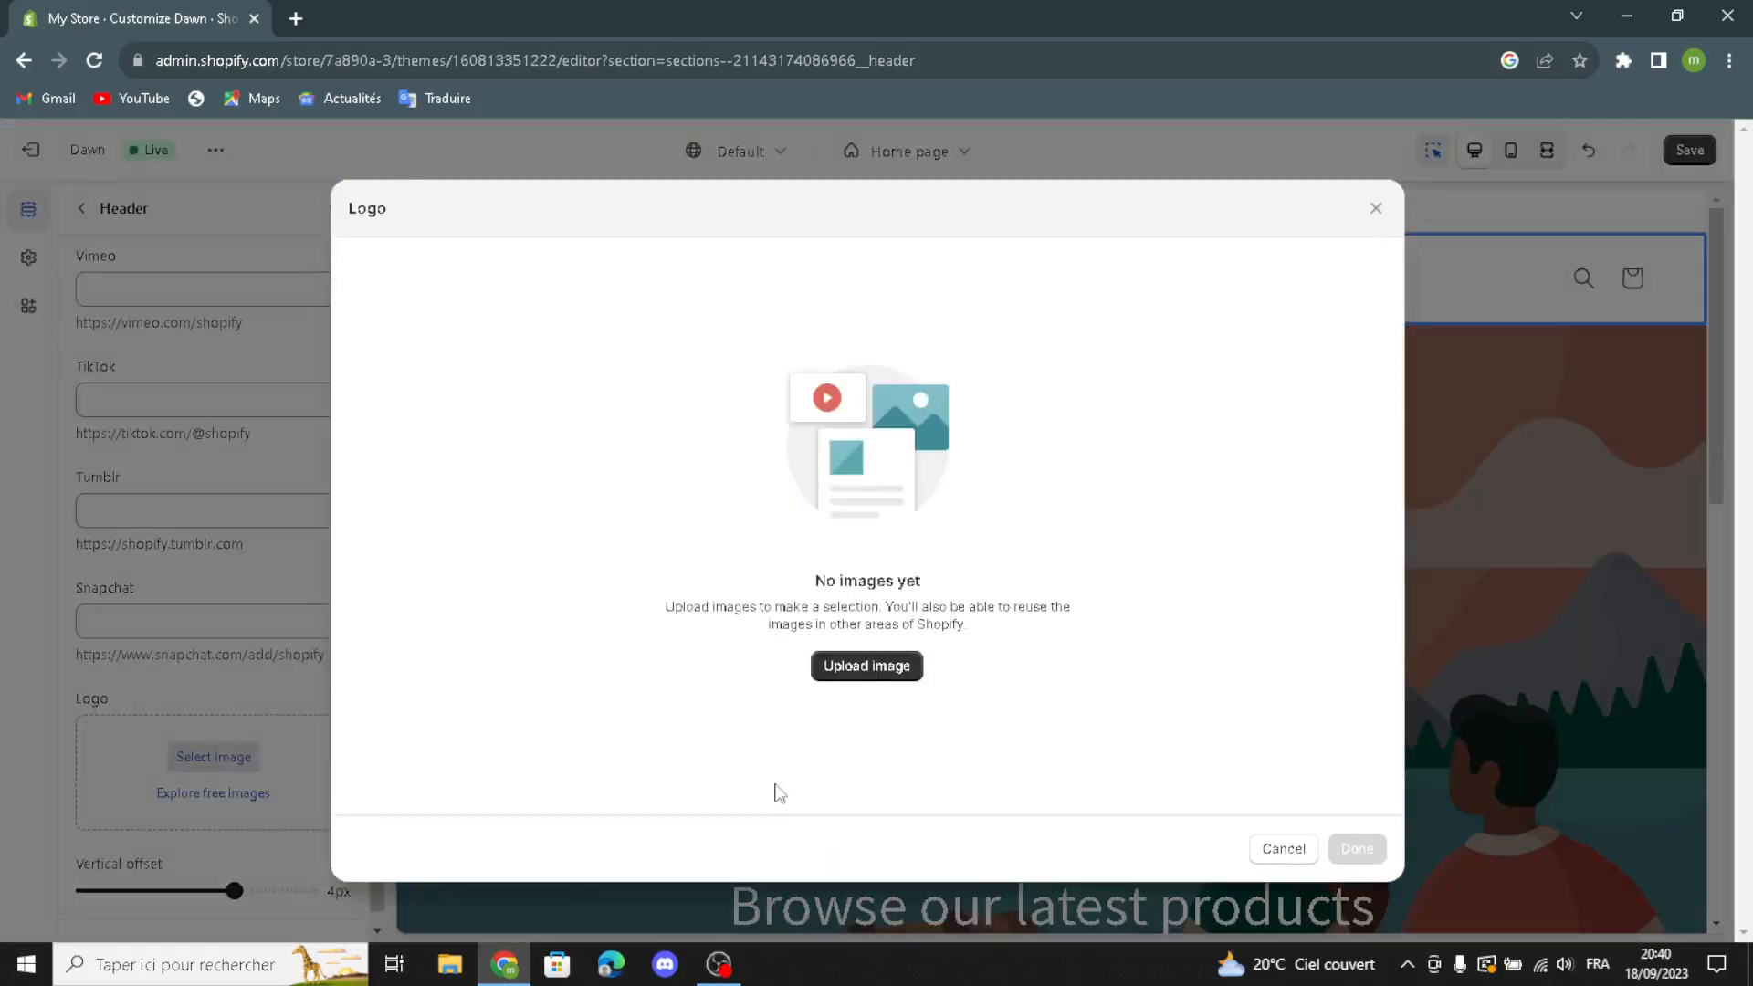
pyautogui.click(295, 19)
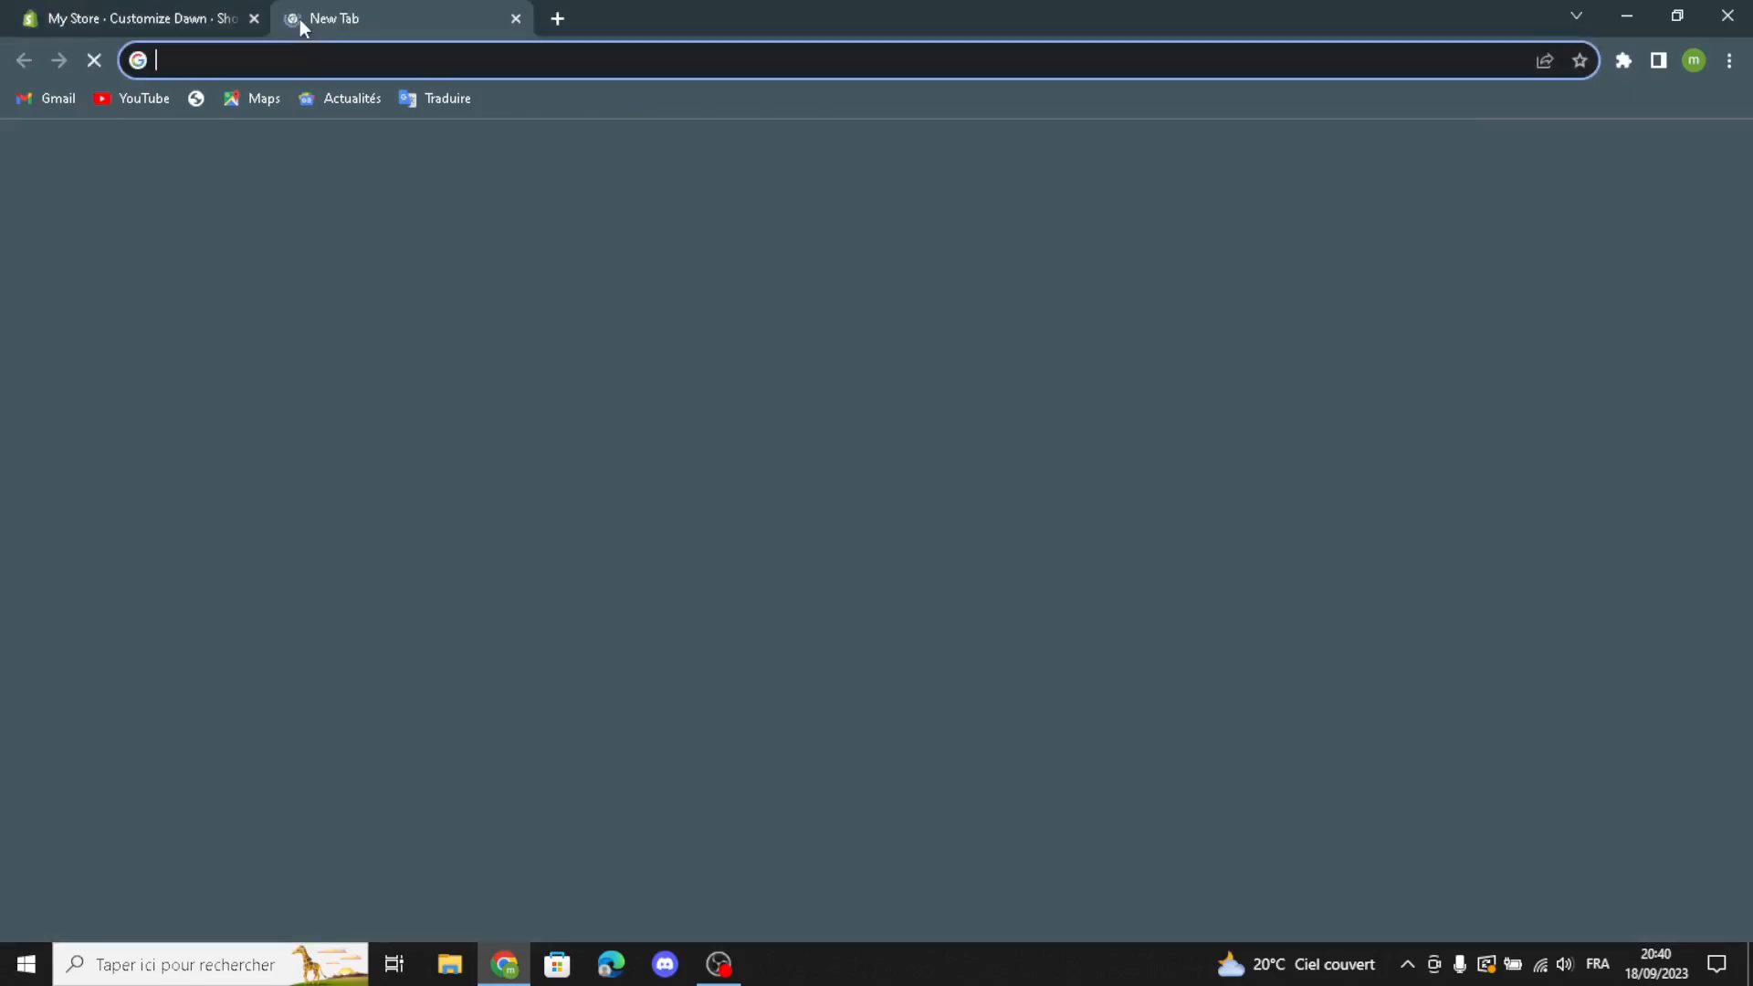
pyautogui.write('mi')
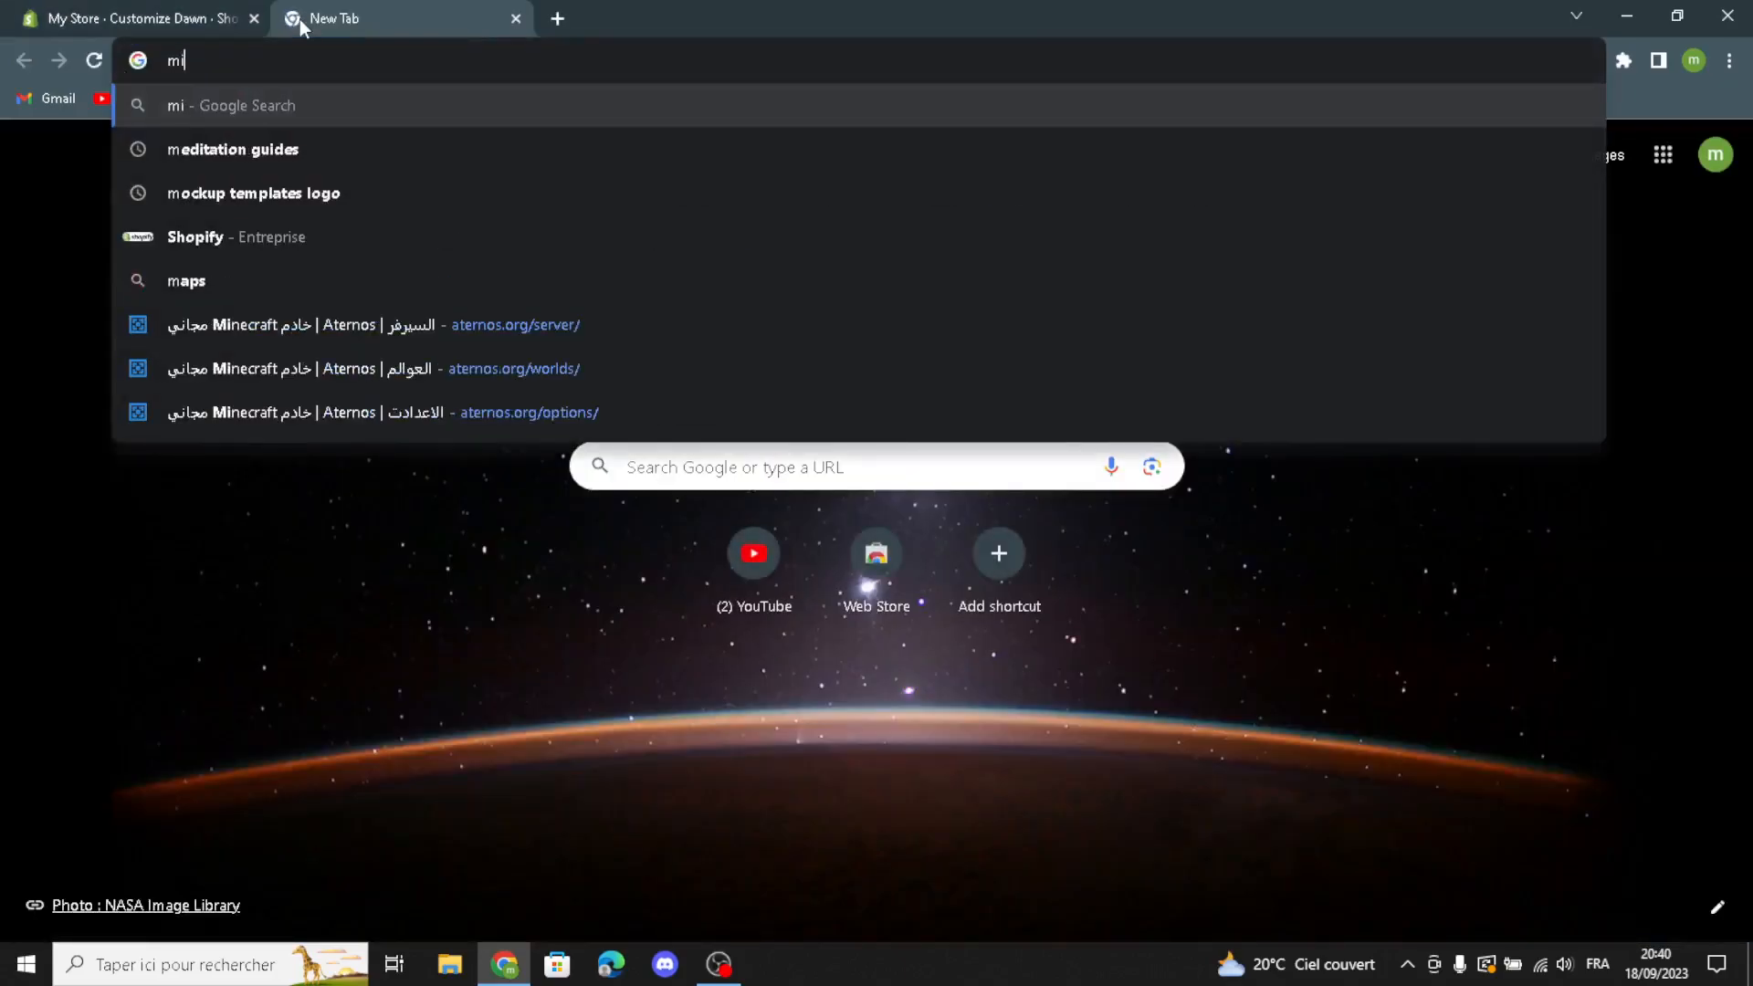
pyautogui.write('ndfuln')
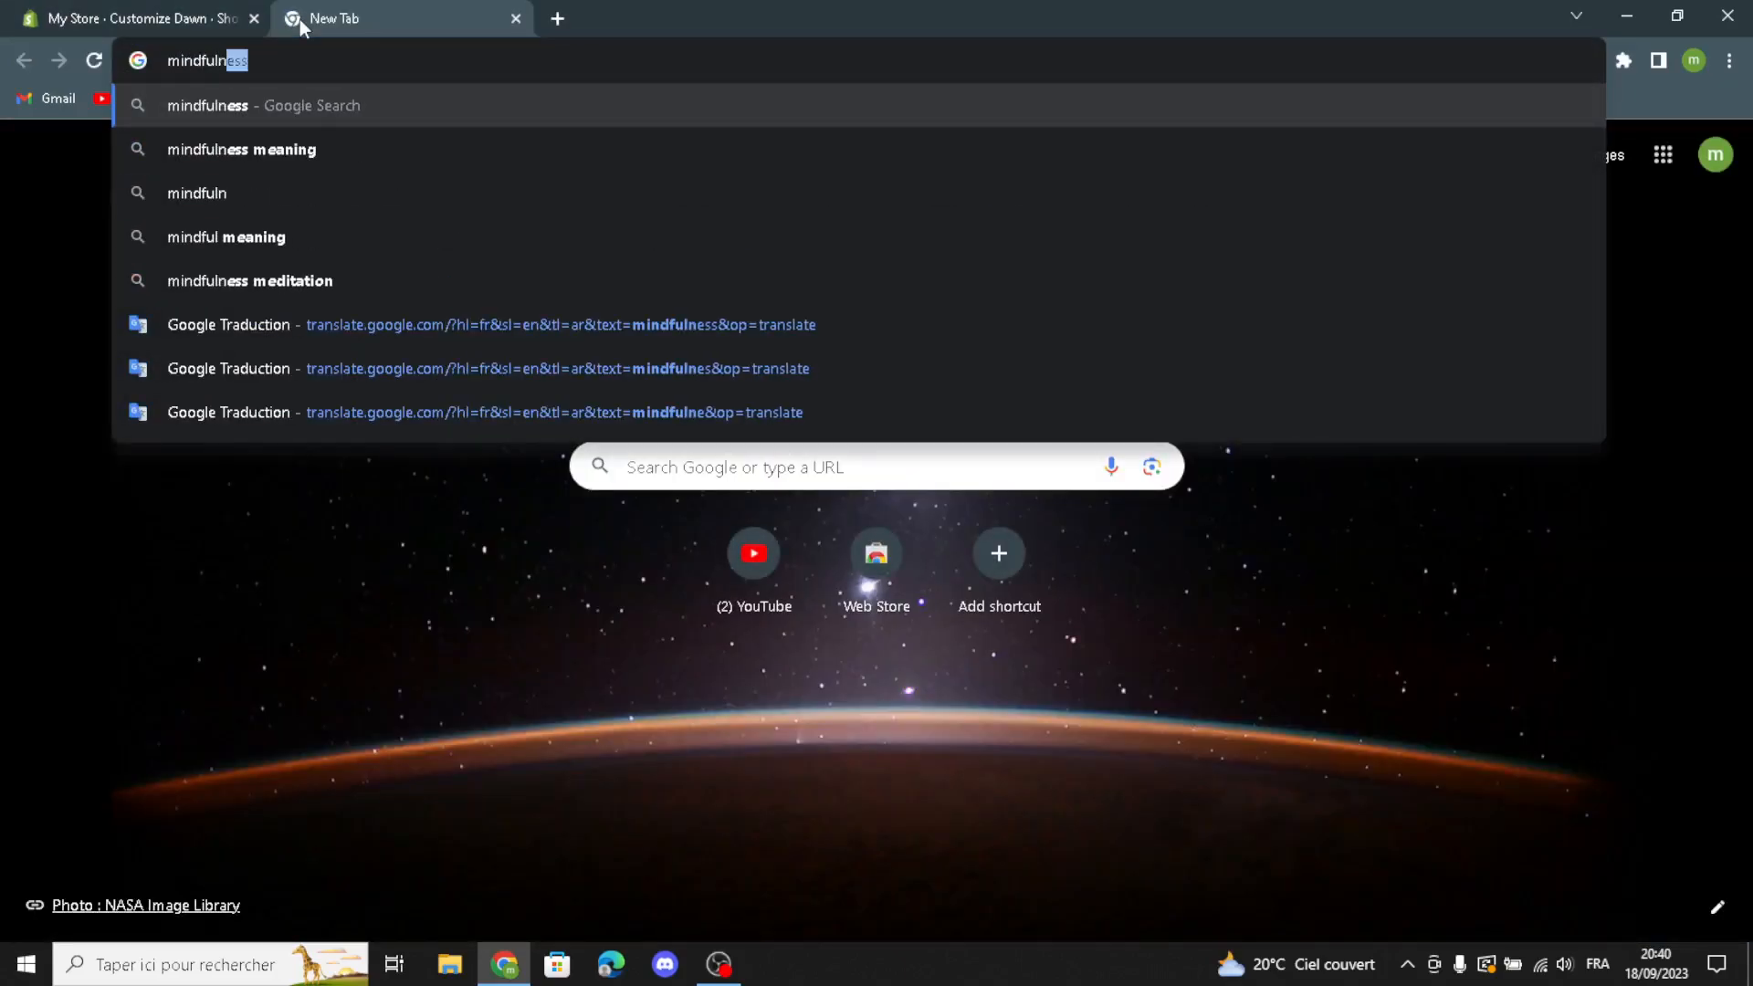
pyautogui.write('ess loo')
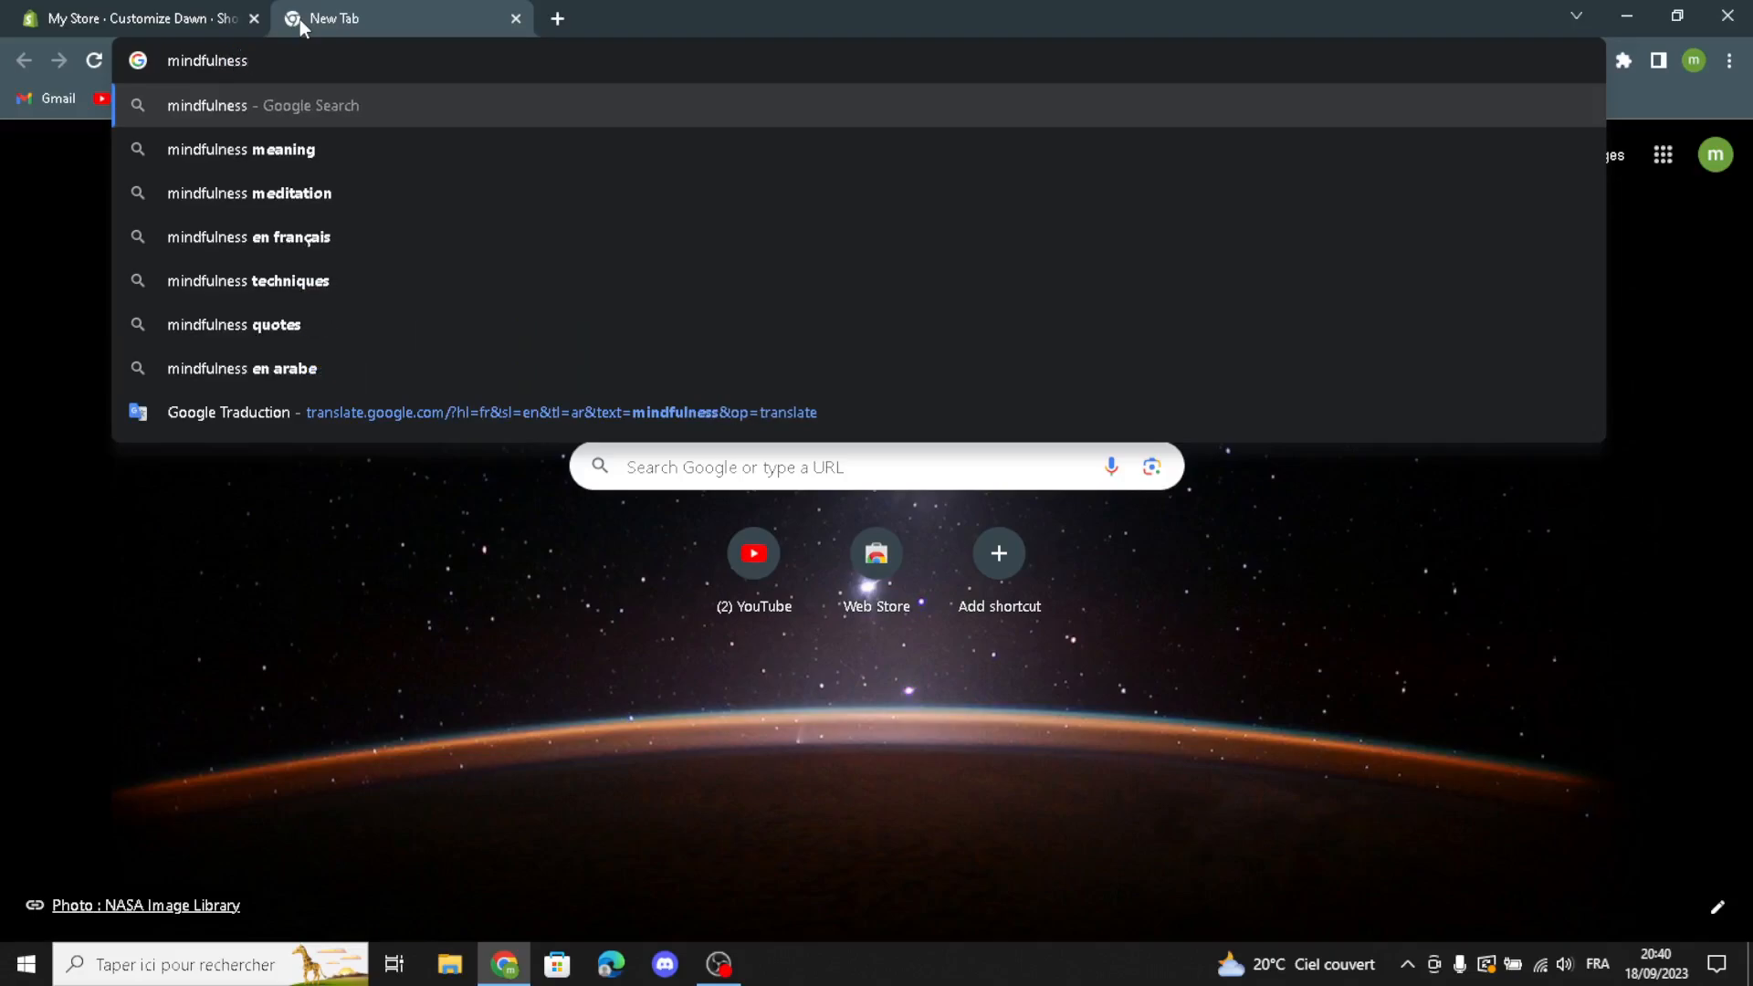
pyautogui.press('BackSpace')
pyautogui.press('BackSpace')
pyautogui.press('BackSpace')
pyautogui.write('gy')
pyautogui.press('BackSpace')
pyautogui.write('uides l')
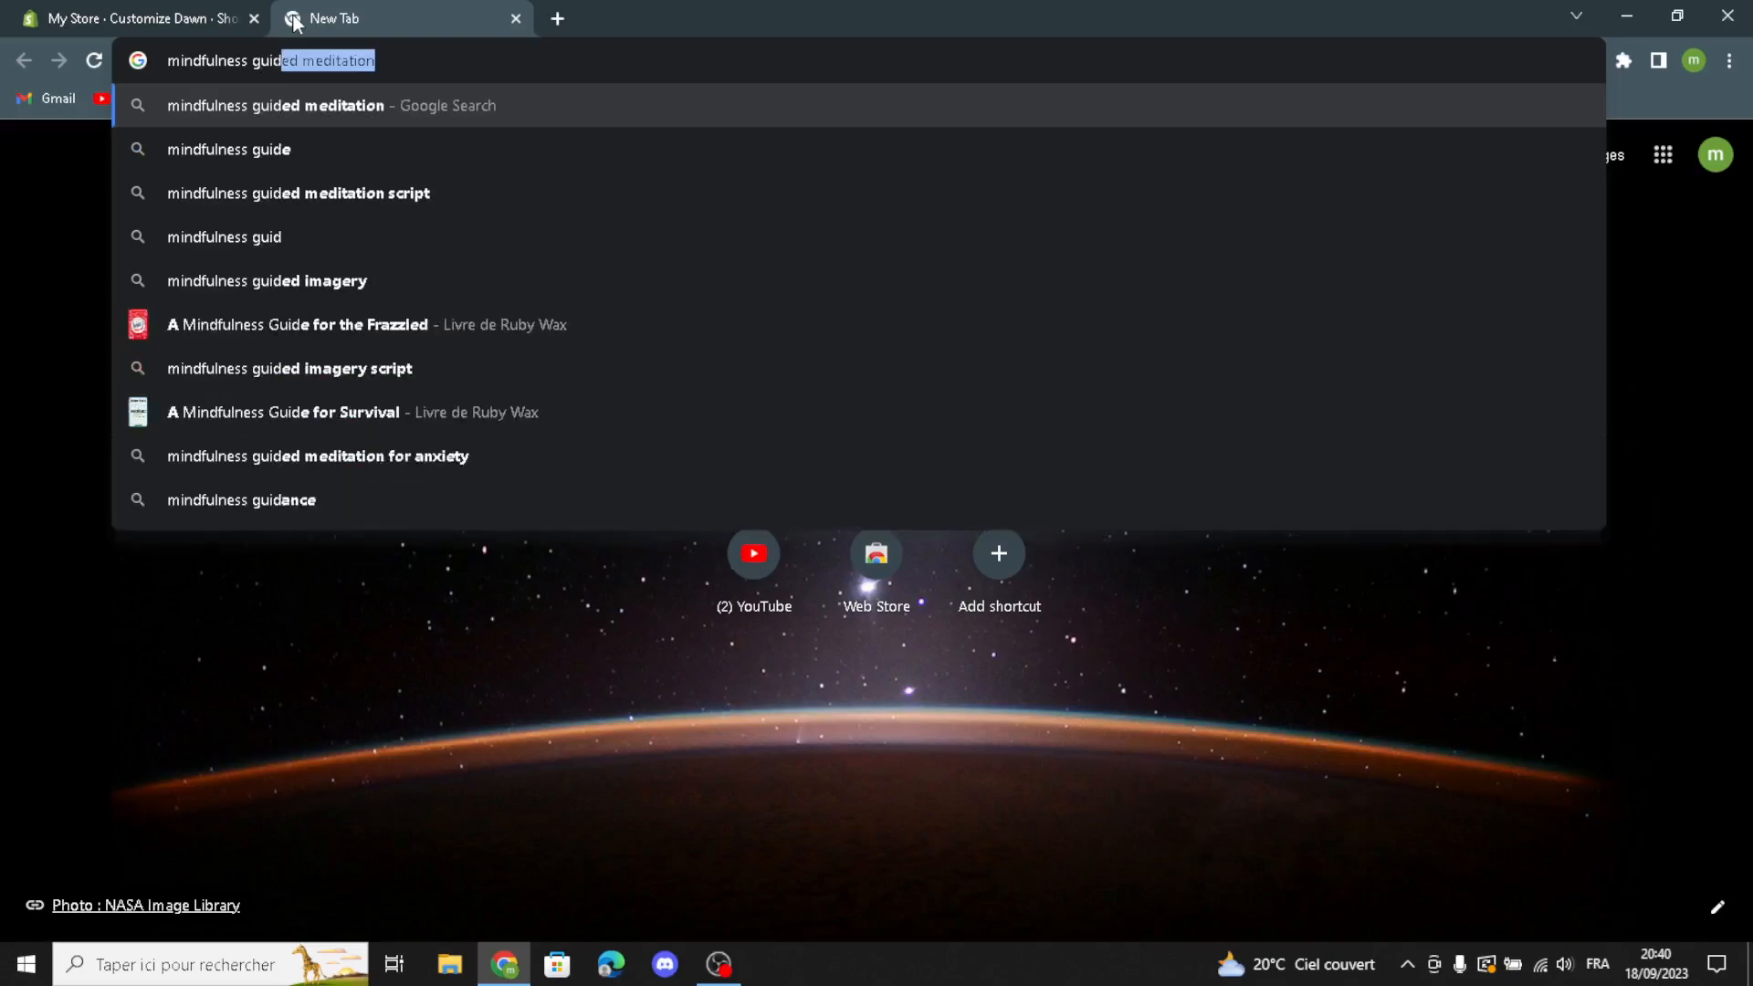
pyautogui.write('ides loho')
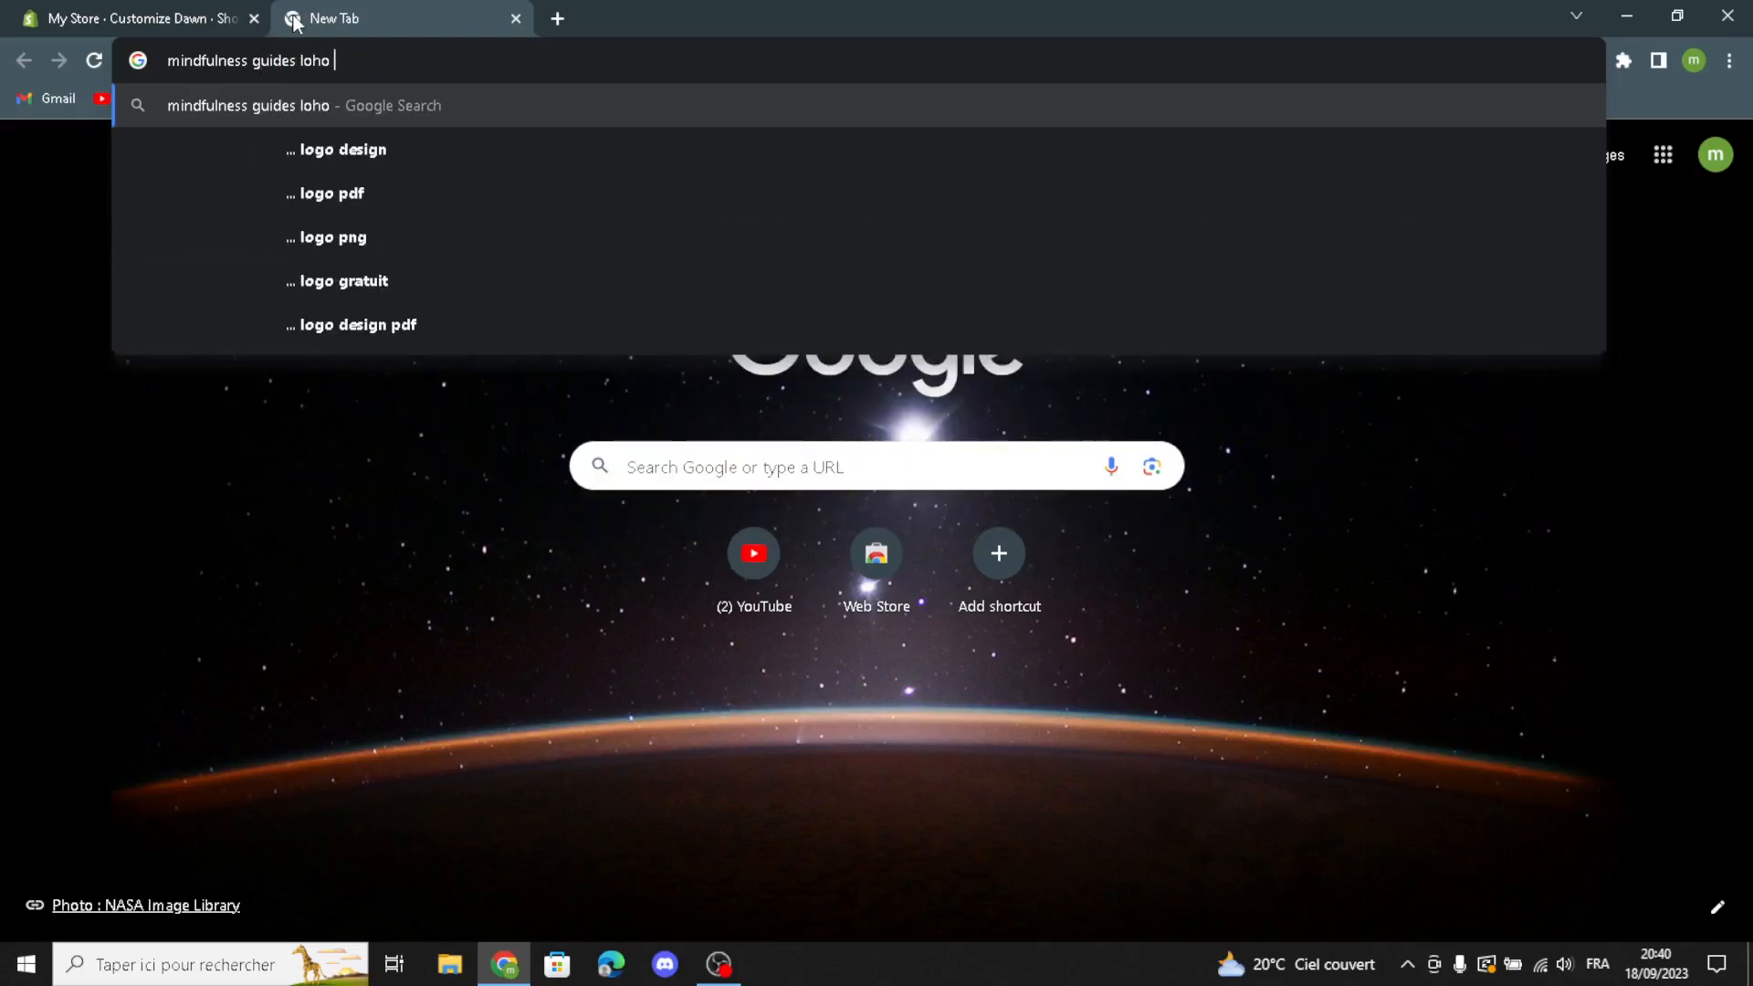
pyautogui.press('BackSpace')
pyautogui.write('as')
pyautogui.press('Return')
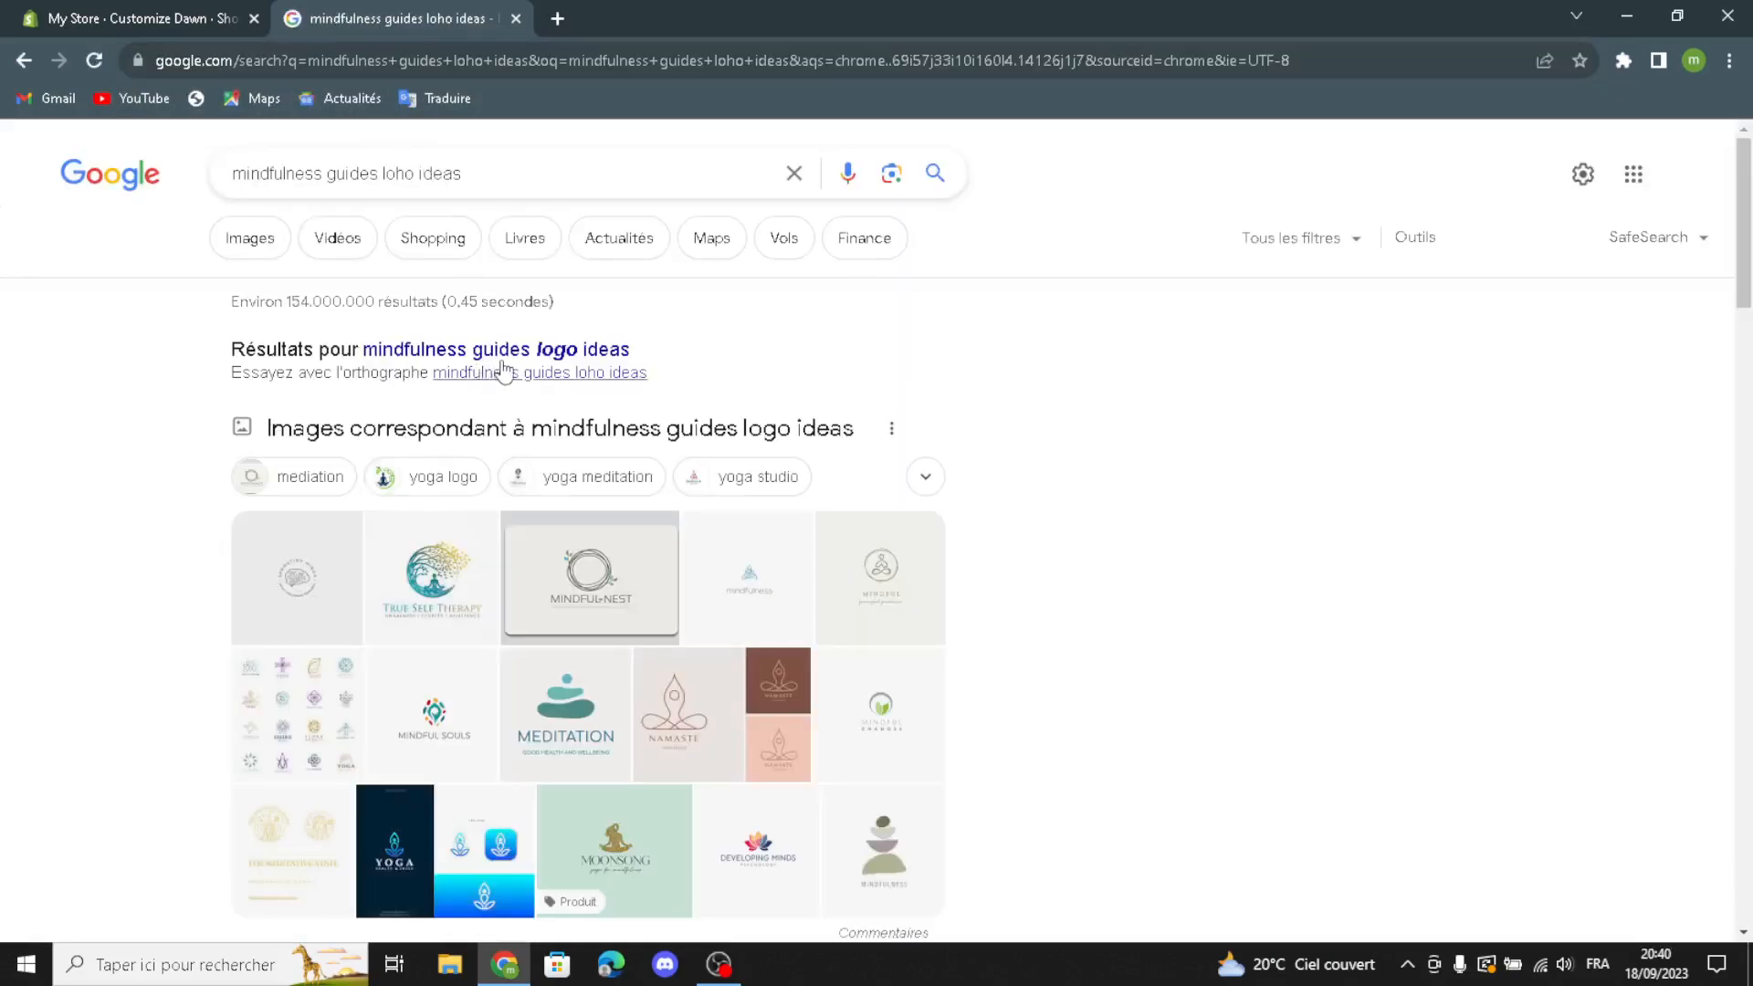
pyautogui.click(500, 356)
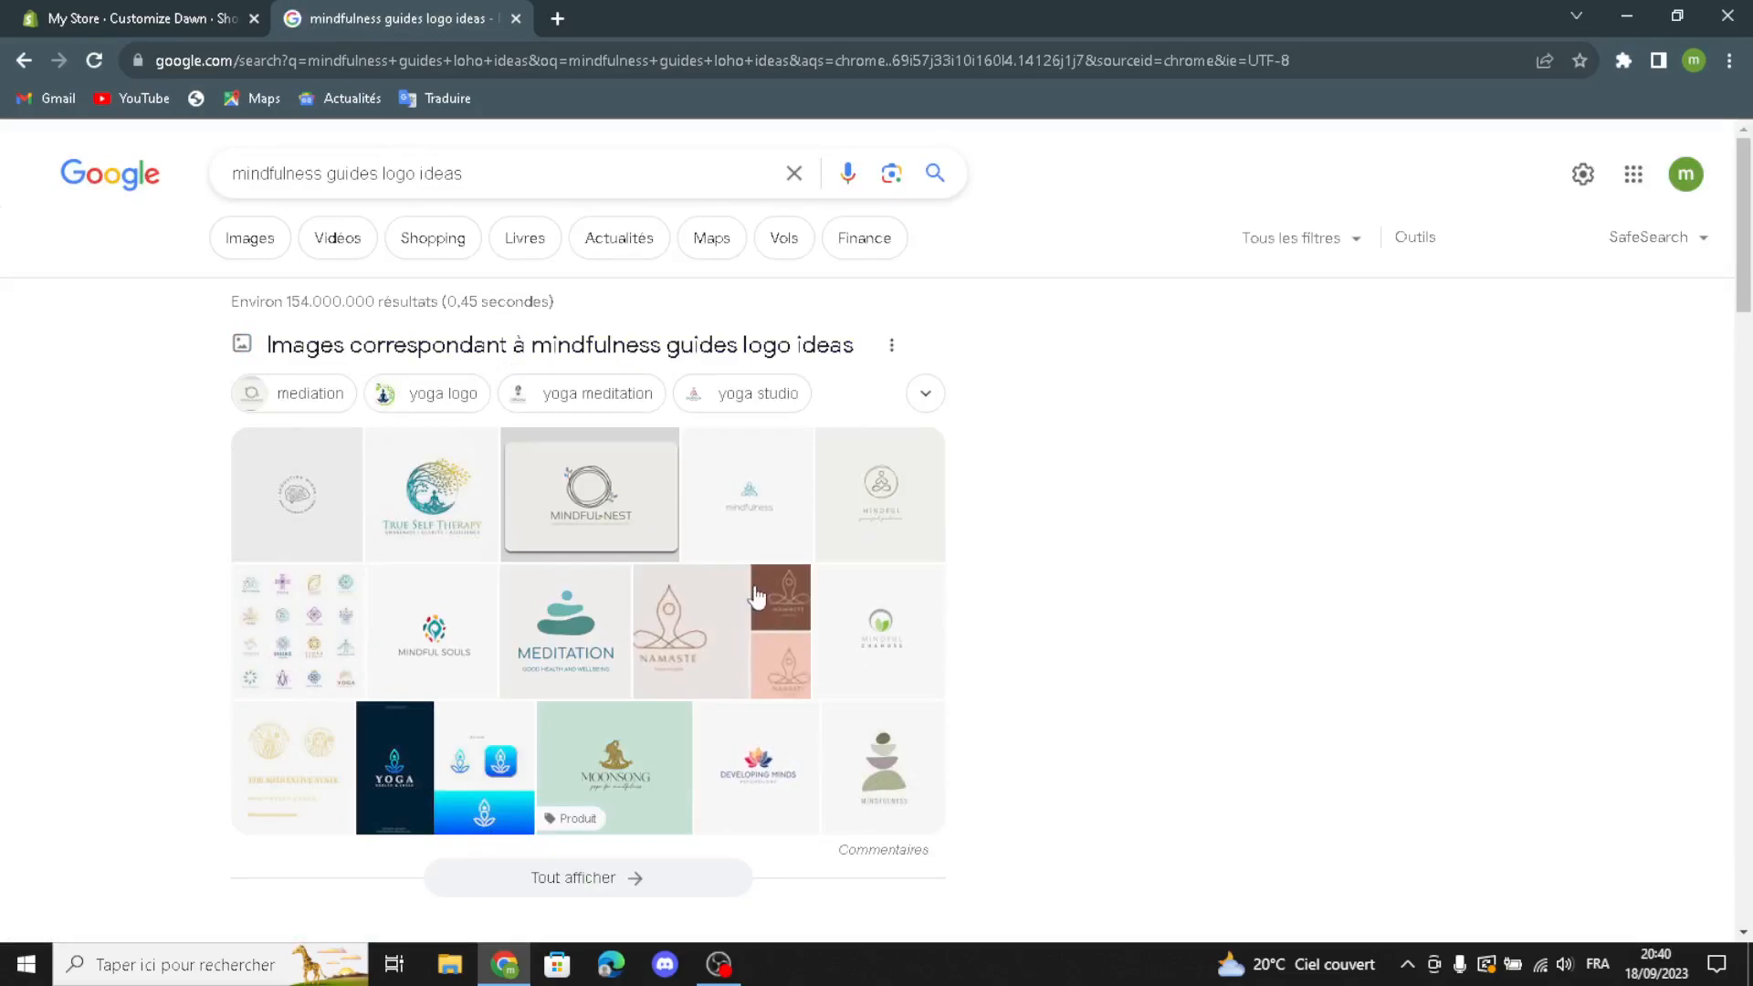
# - Upload the Mindful Nest logo image from the Google results and apply it as the header logo
pyautogui.moveTo(621, 511); pyautogui.dragTo(943, 602)
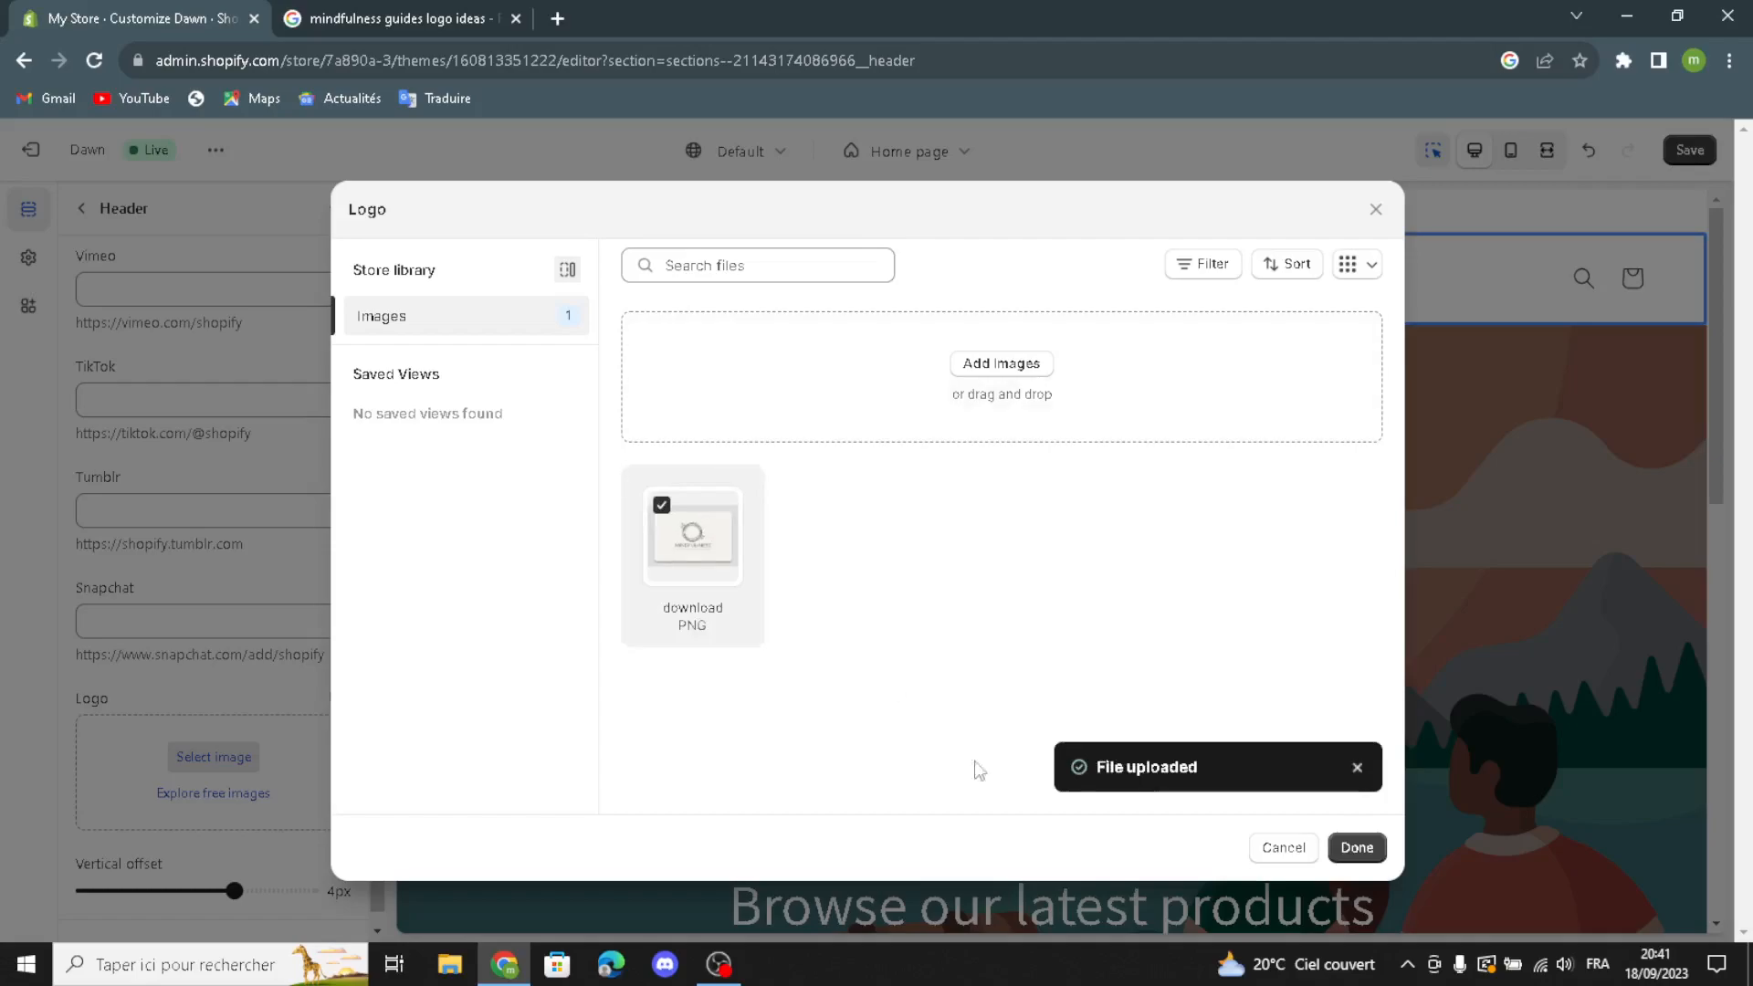
pyautogui.click(1358, 848)
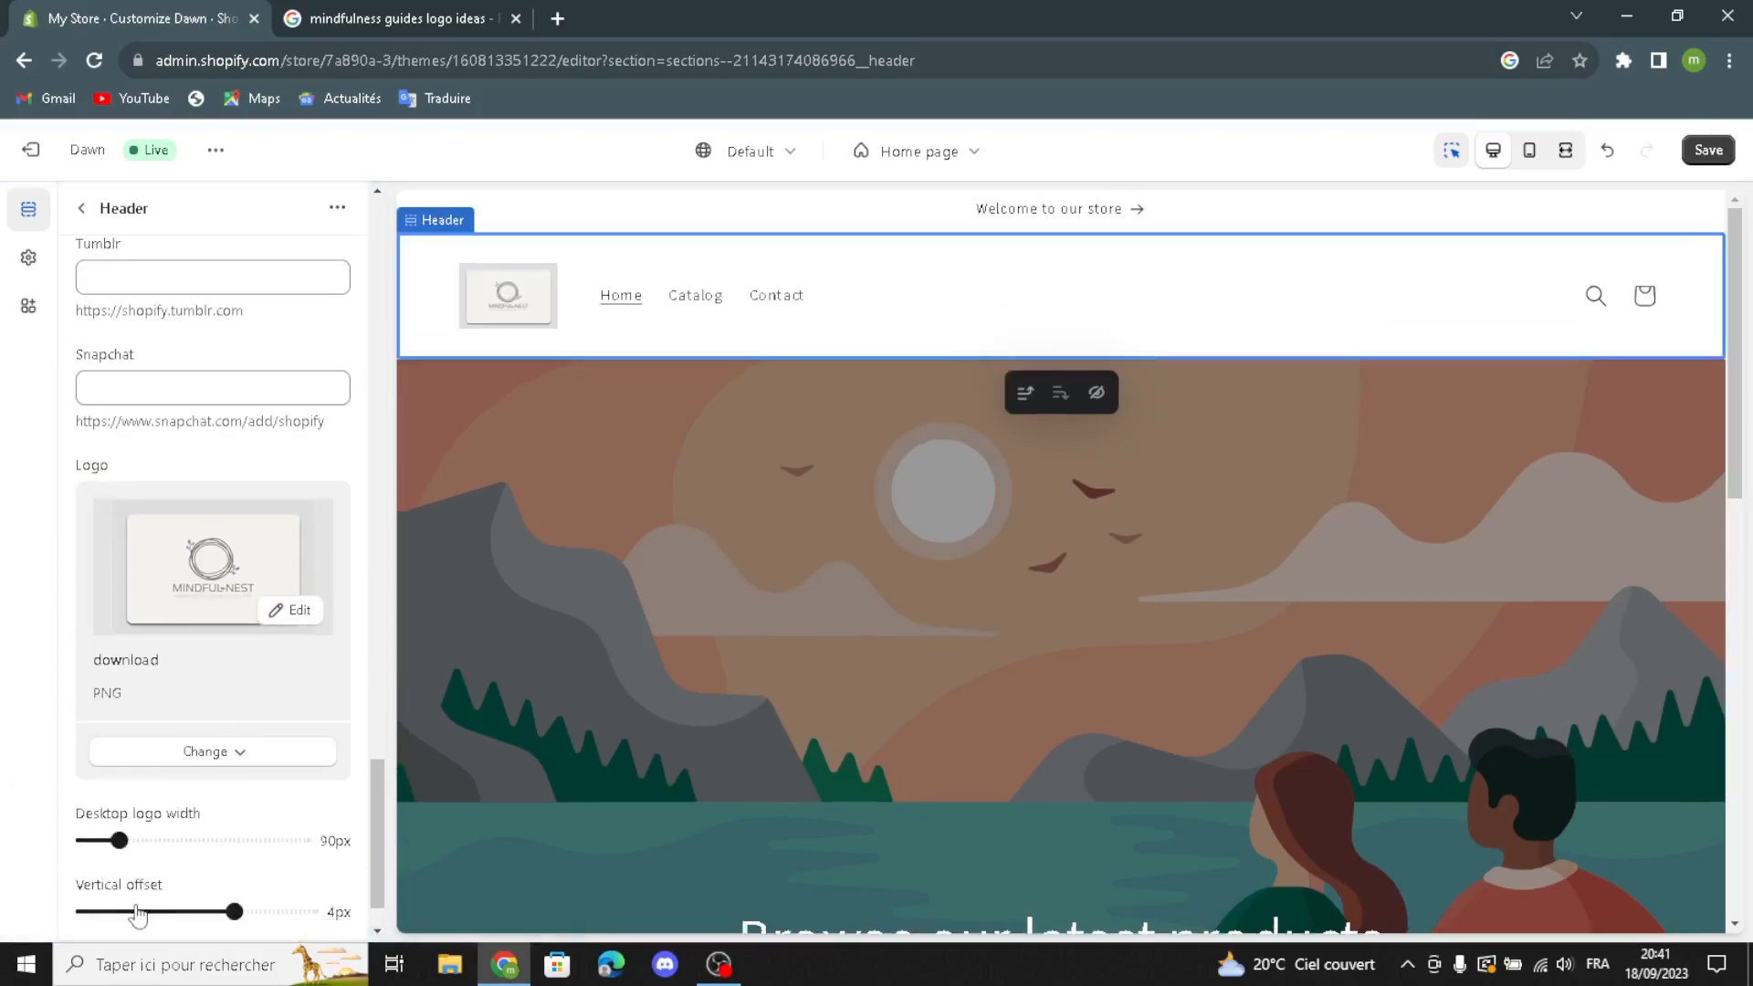
pyautogui.scroll(-1, 151, 829)
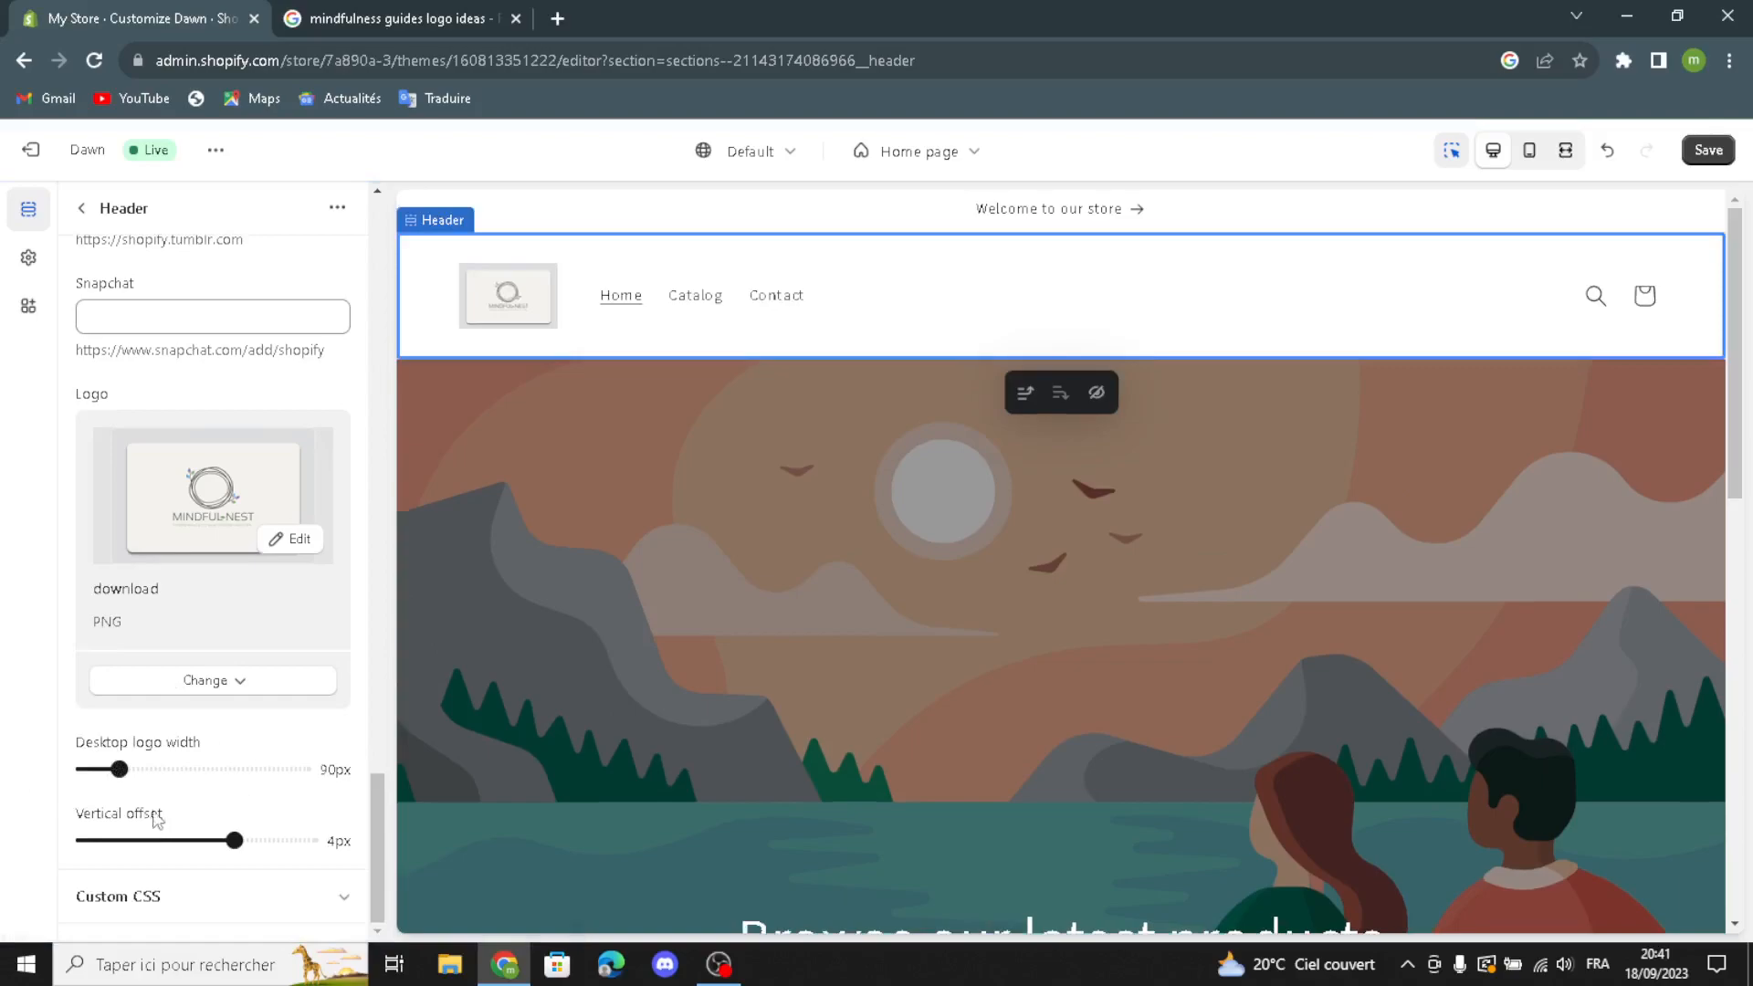
# - Leave the header settings and open the settings of the home page's Image banner section
pyautogui.scroll(10, 157, 824)
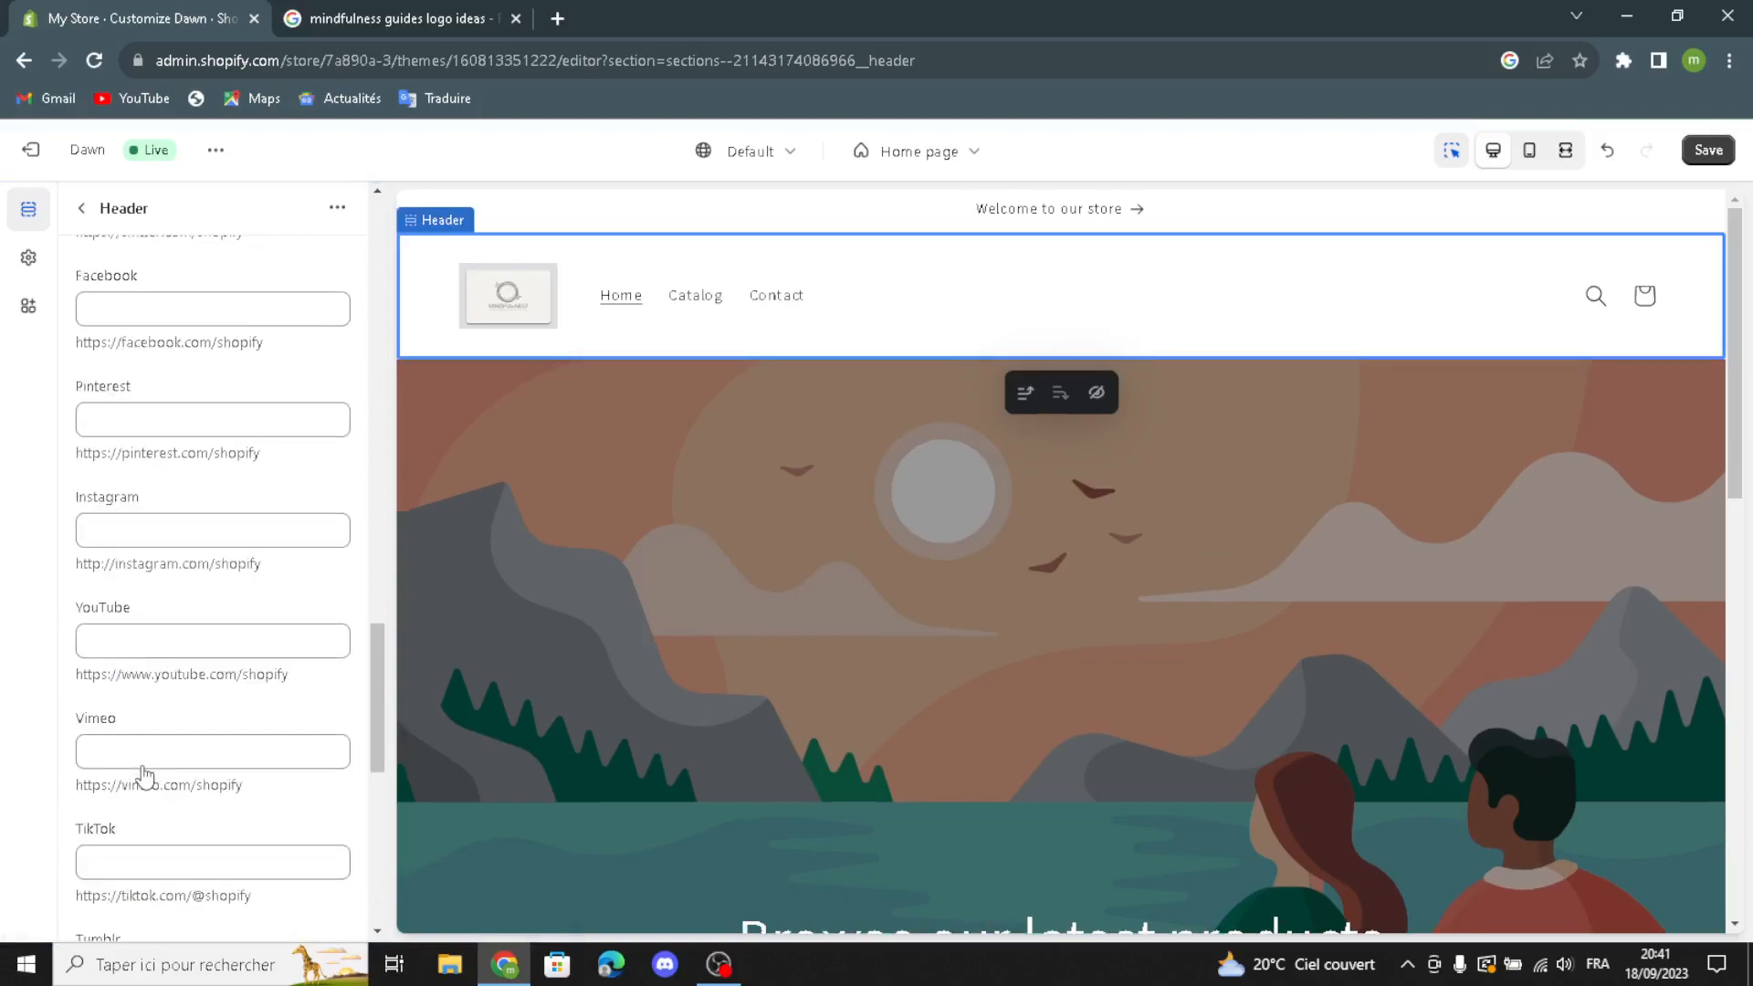
pyautogui.click(83, 210)
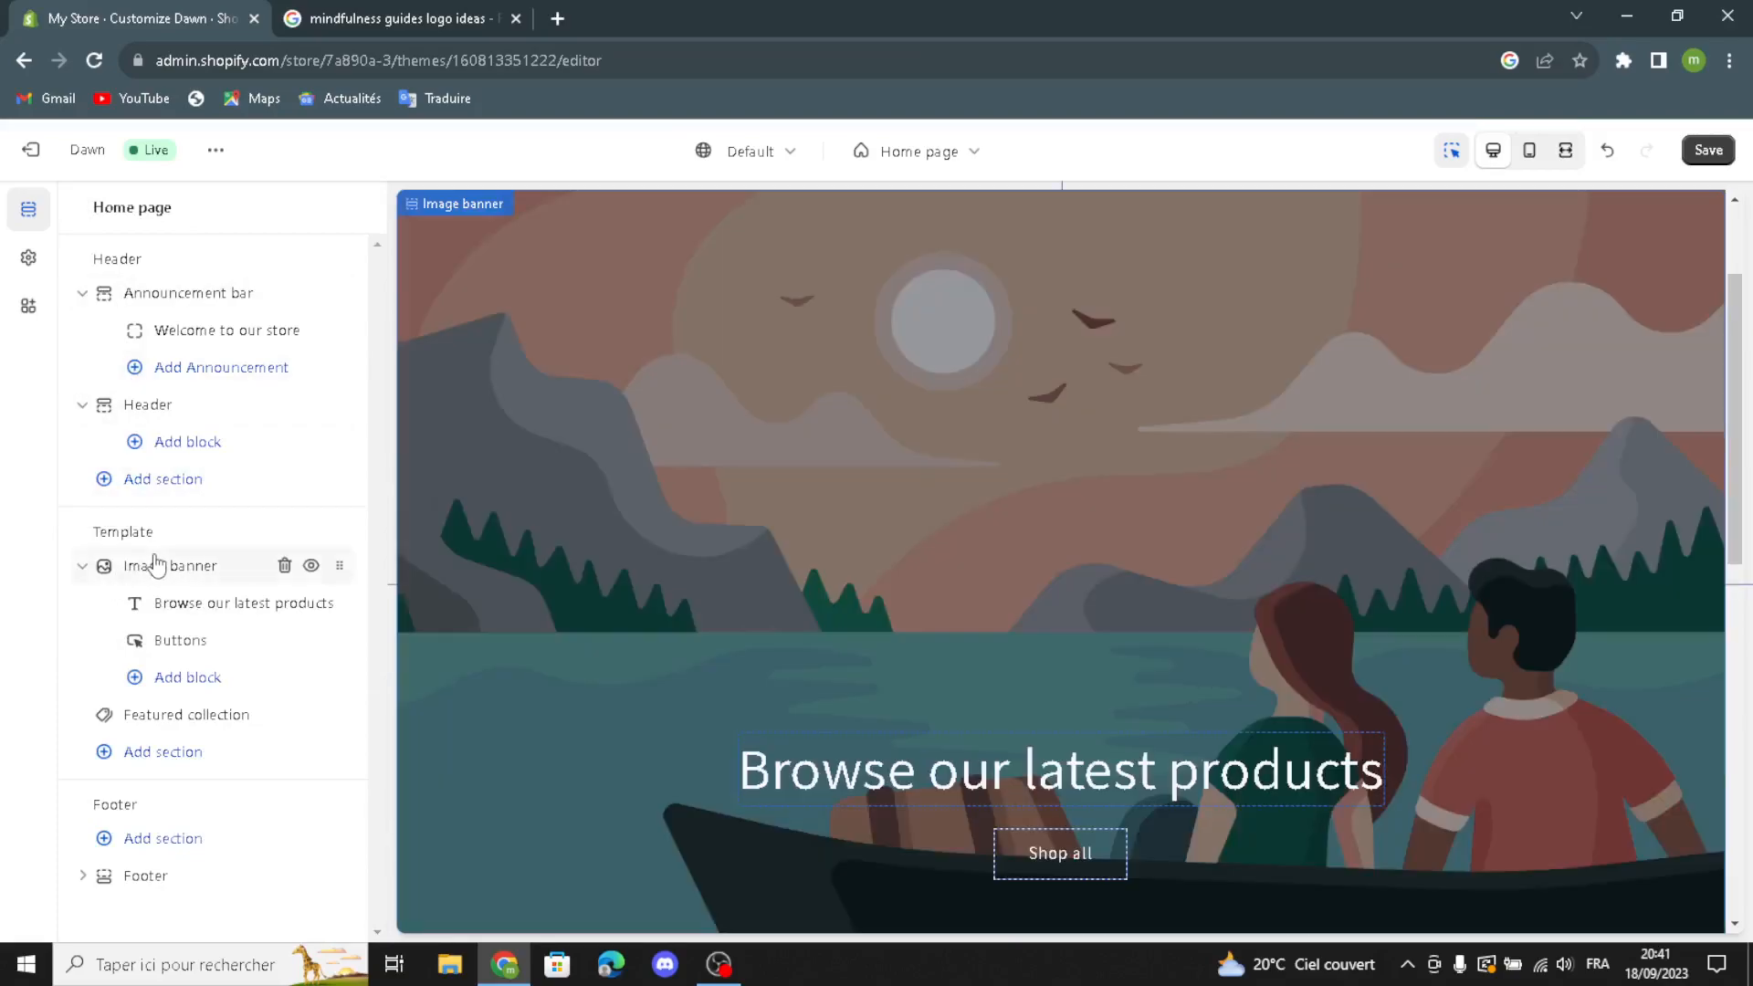
pyautogui.click(155, 566)
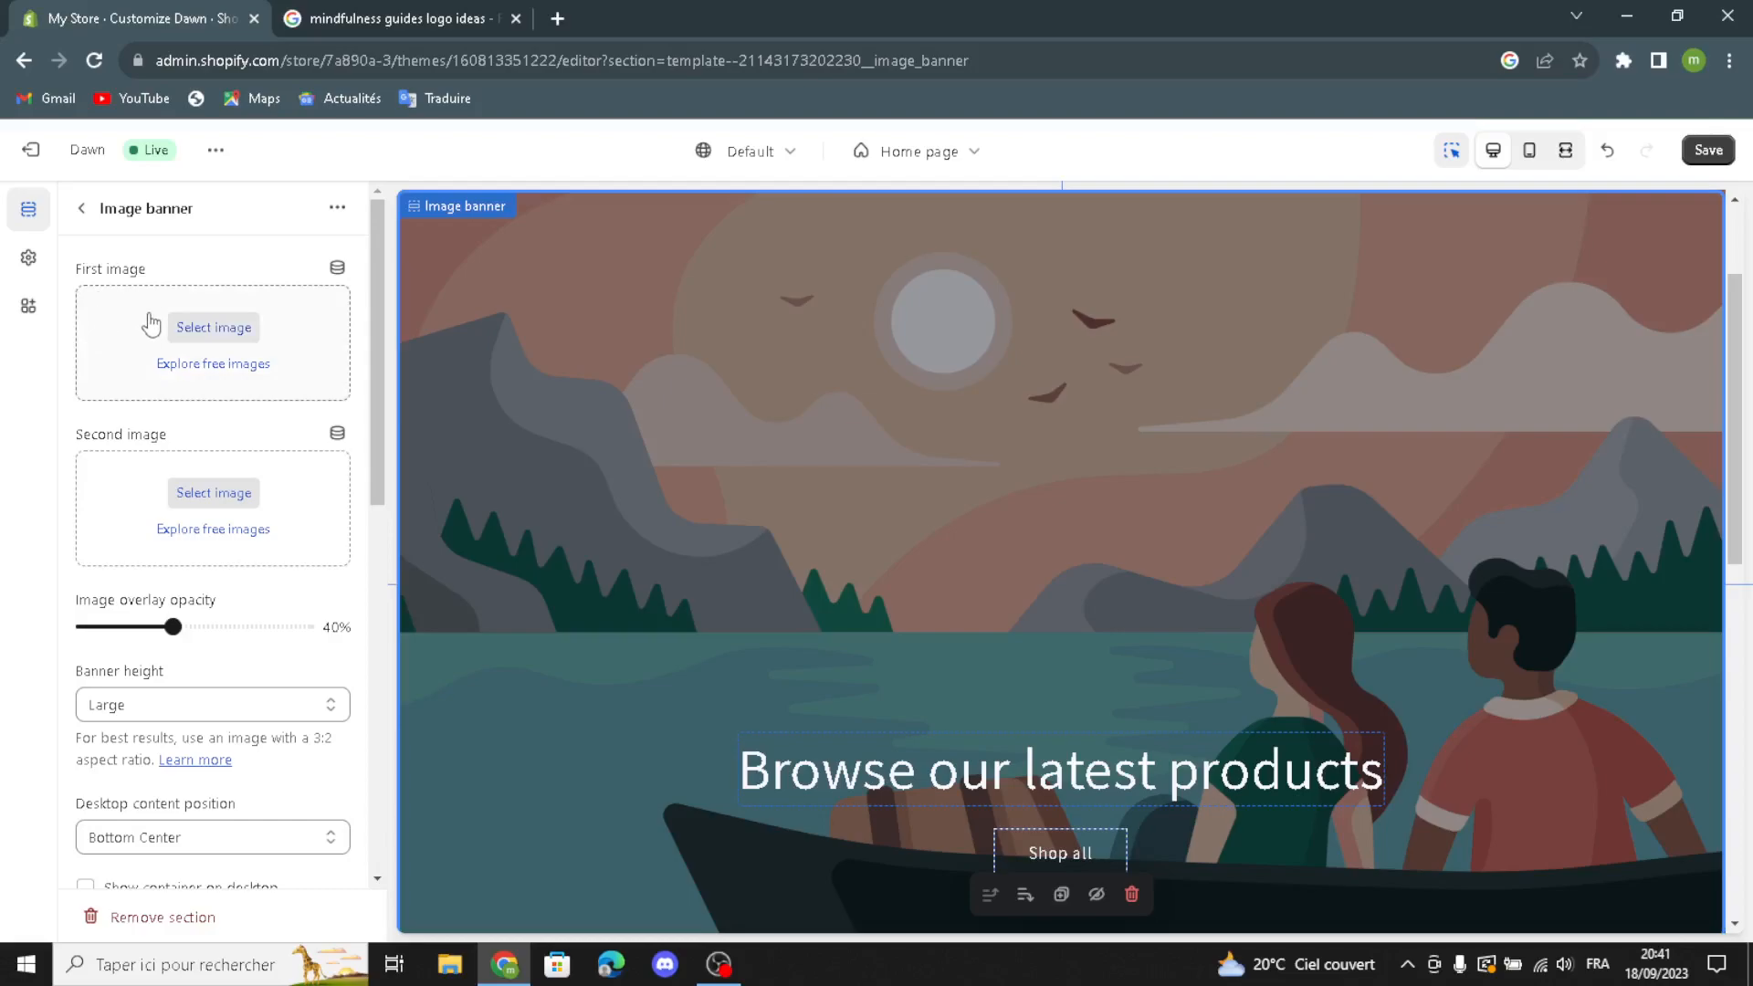
# - Return to the Google results, dismiss the image search box and search for "mindfulness guides" instead
pyautogui.click(350, 9)
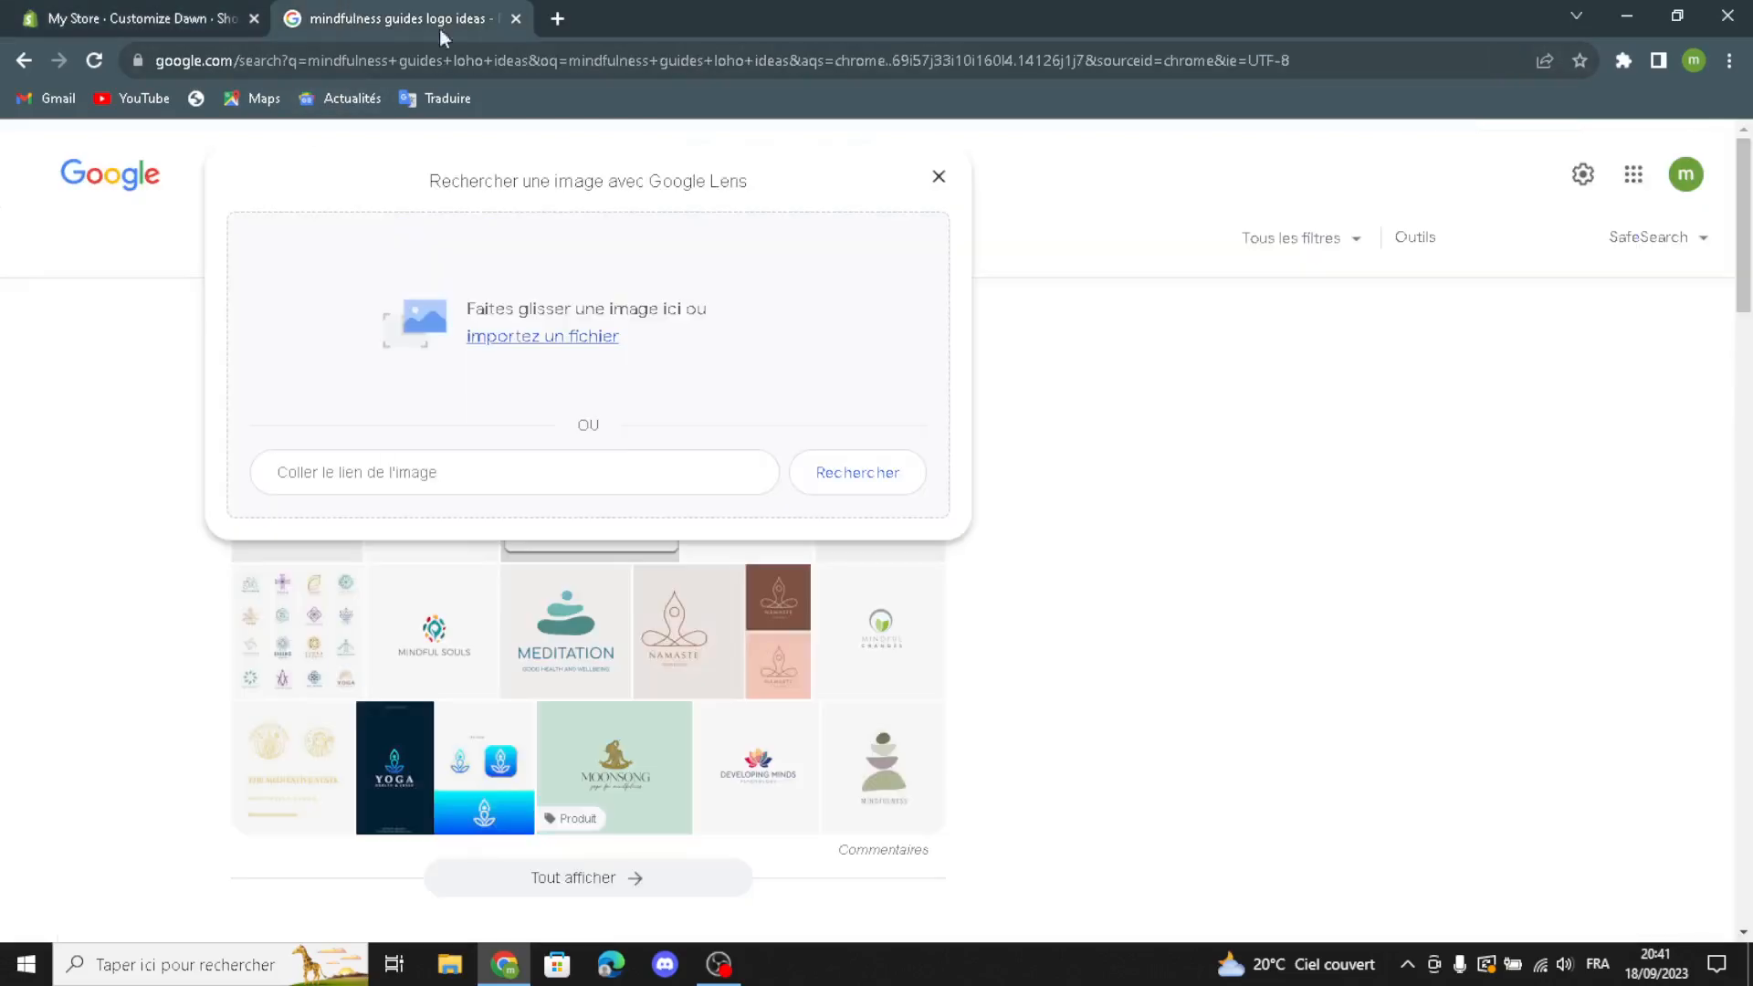
pyautogui.click(939, 177)
pyautogui.moveTo(496, 173); pyautogui.dragTo(368, 171)
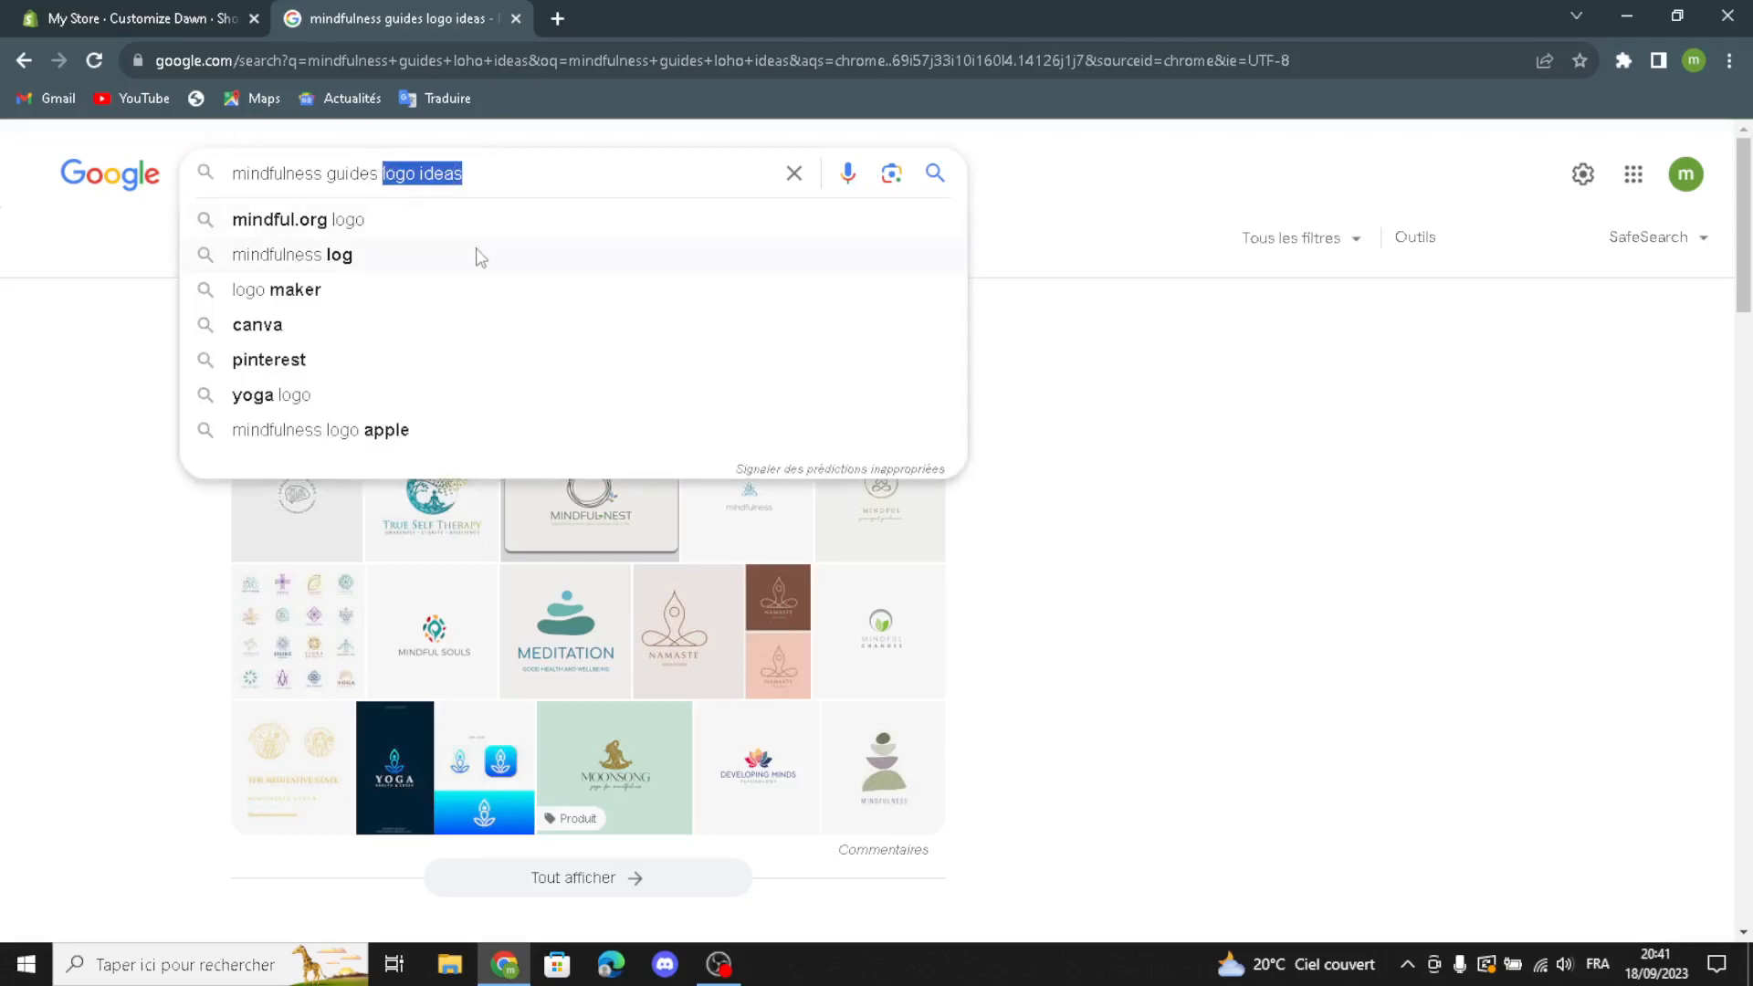
pyautogui.press('BackSpace')
pyautogui.press('Return')
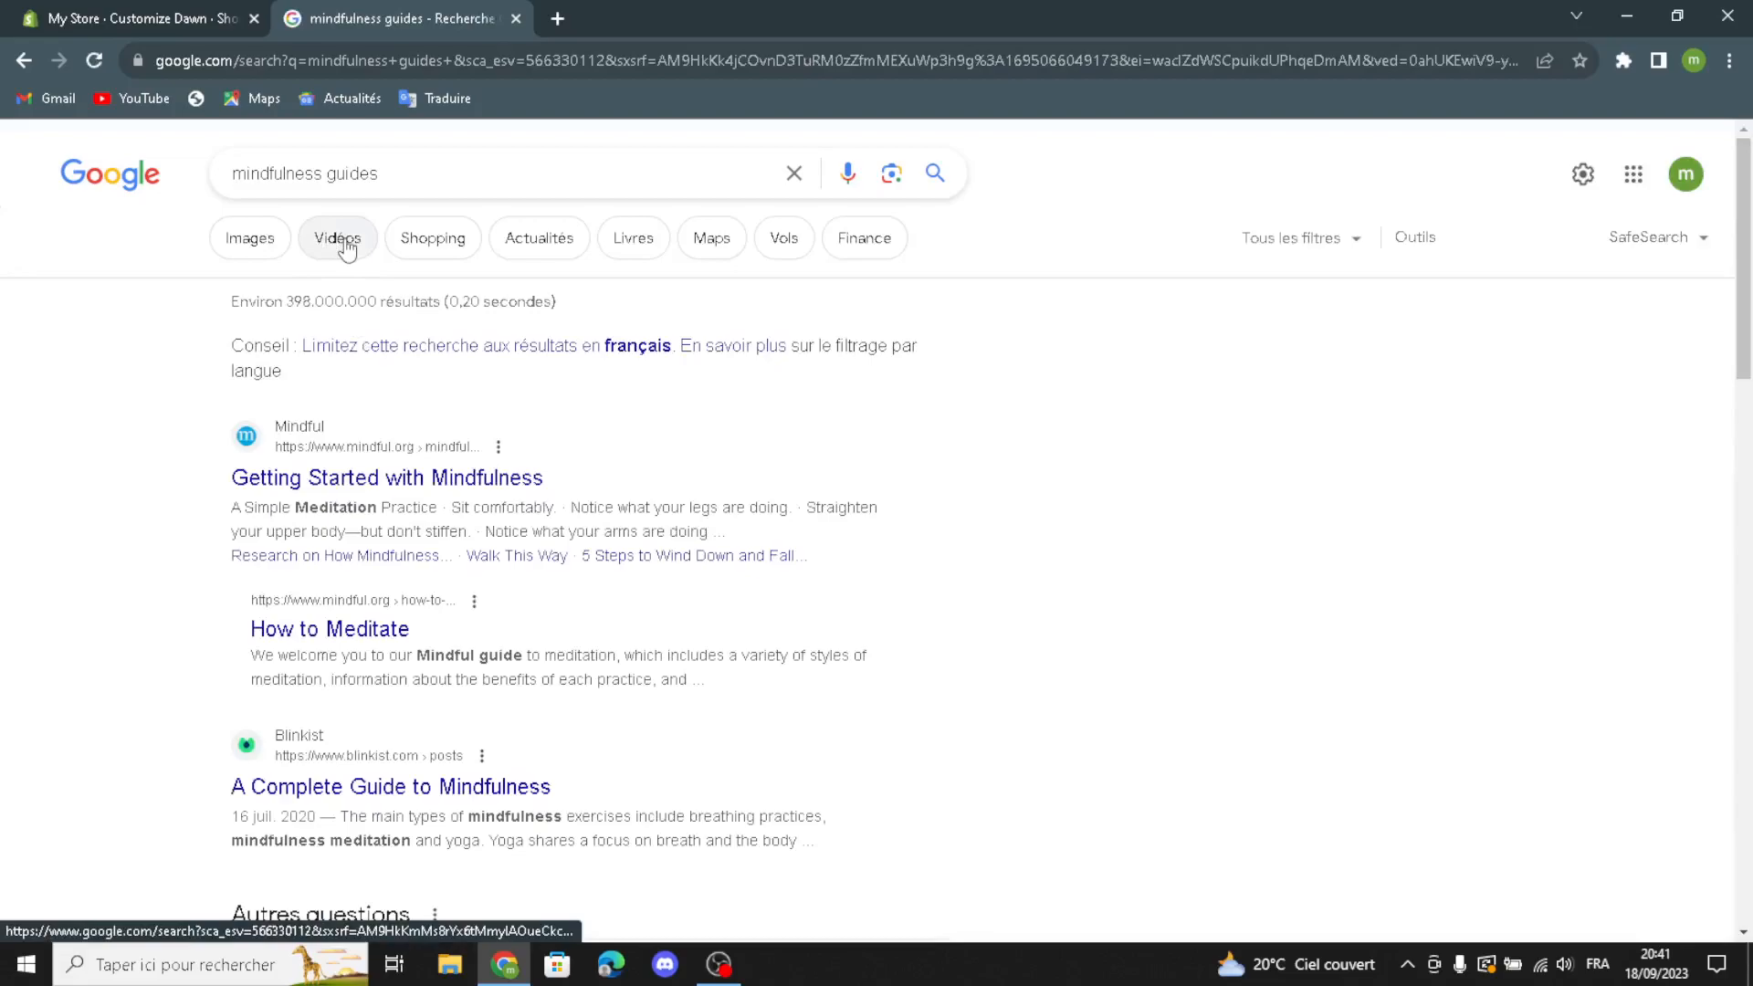
# - Show the image results for mindfulness guides and open the preview of Stonebridge Associated Colleges' hand-drawn "MINDFULNESS" picture
pyautogui.click(249, 242)
pyautogui.scroll(-5, 798, 324)
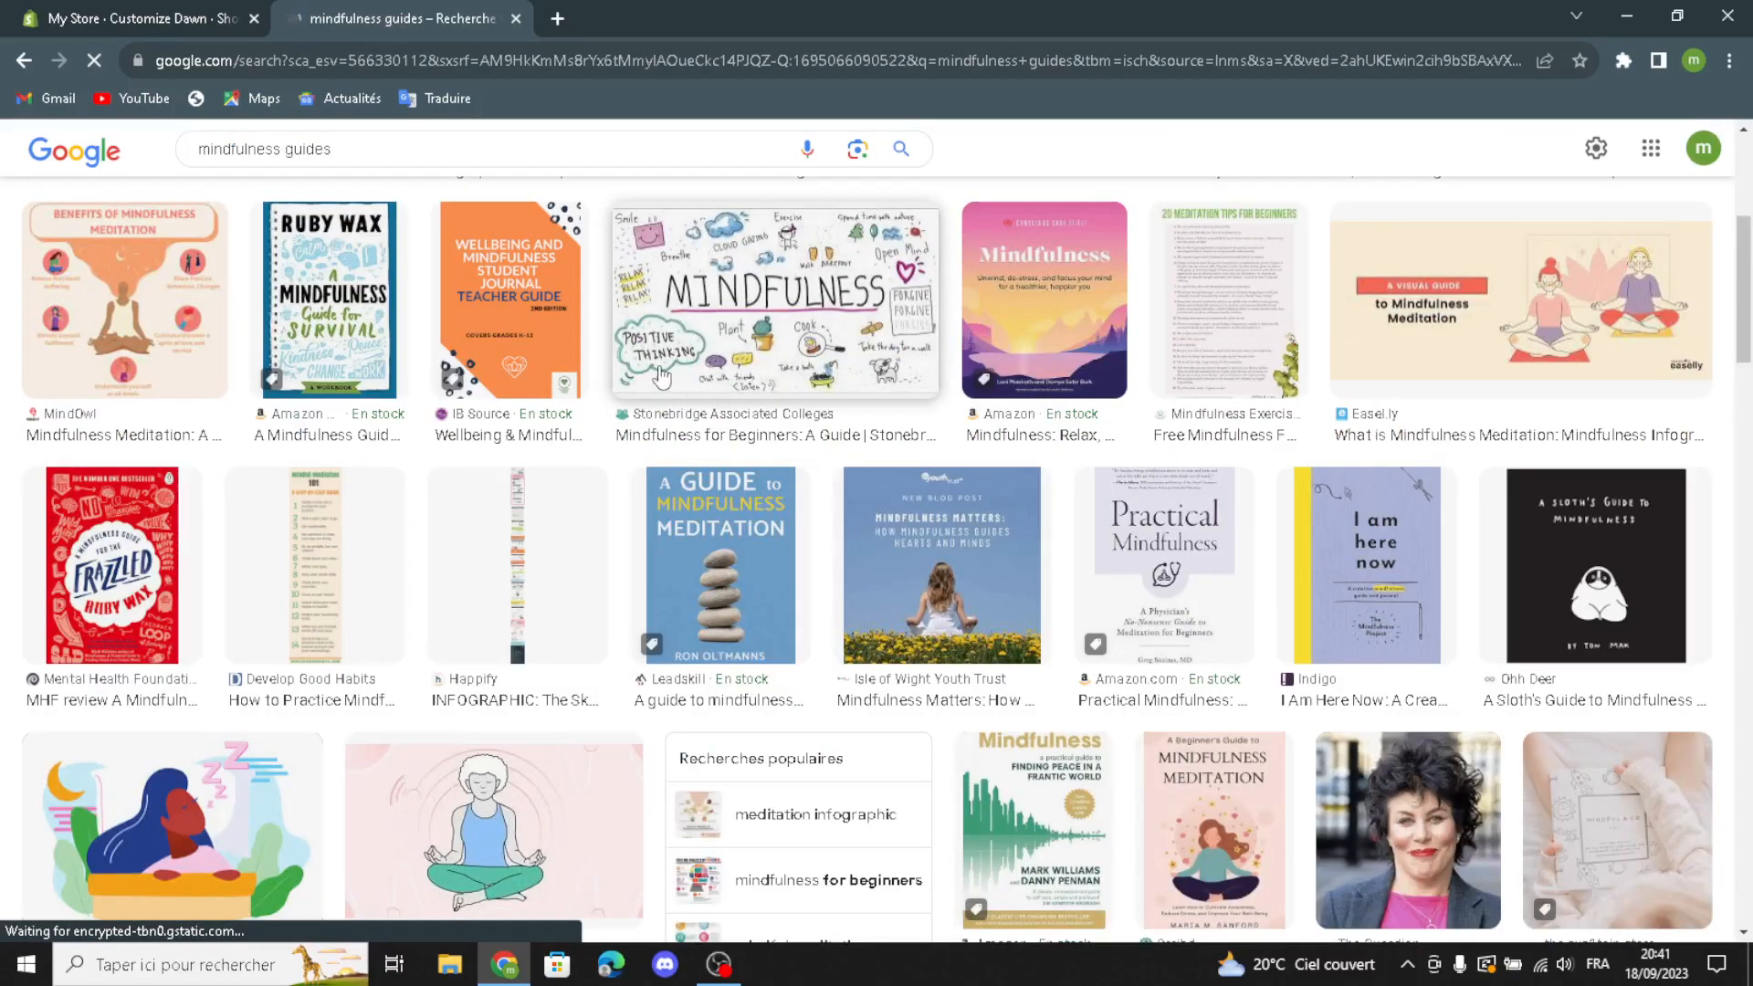
pyautogui.click(798, 324)
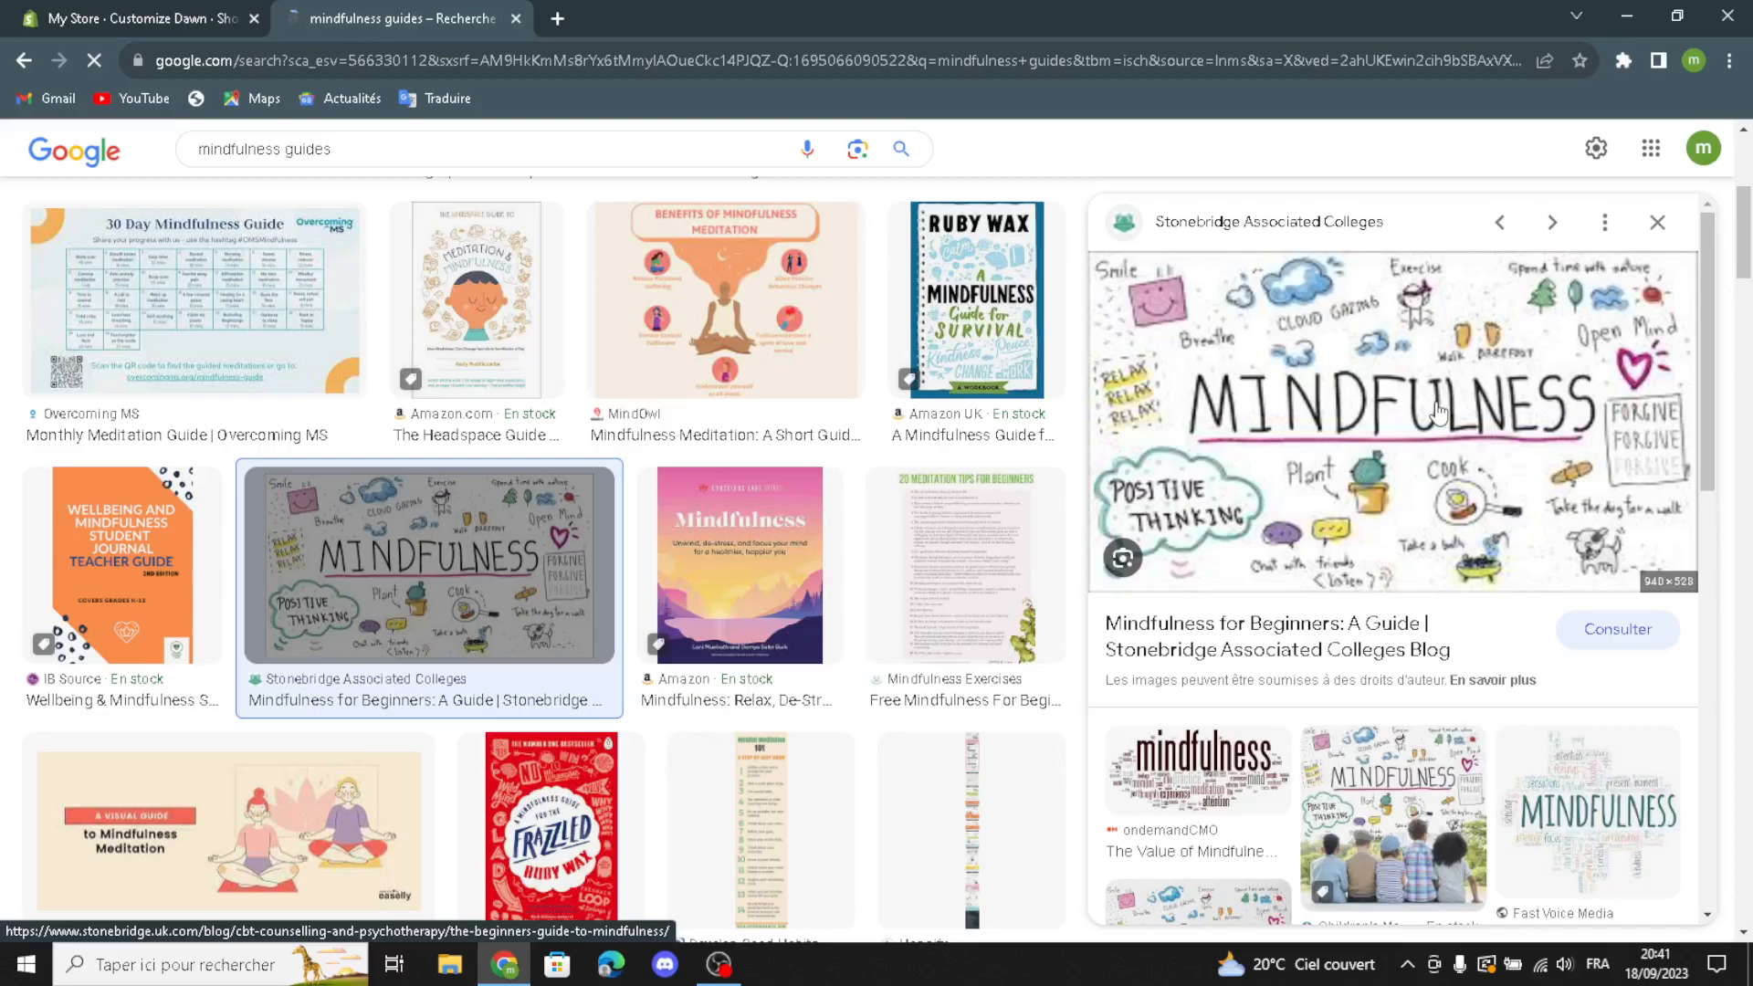
# - Upload the hand-drawn "MINDFULNESS" picture from the Google results as the first image of the Image banner section in the theme editor
pyautogui.moveTo(1282, 416); pyautogui.dragTo(258, 328)
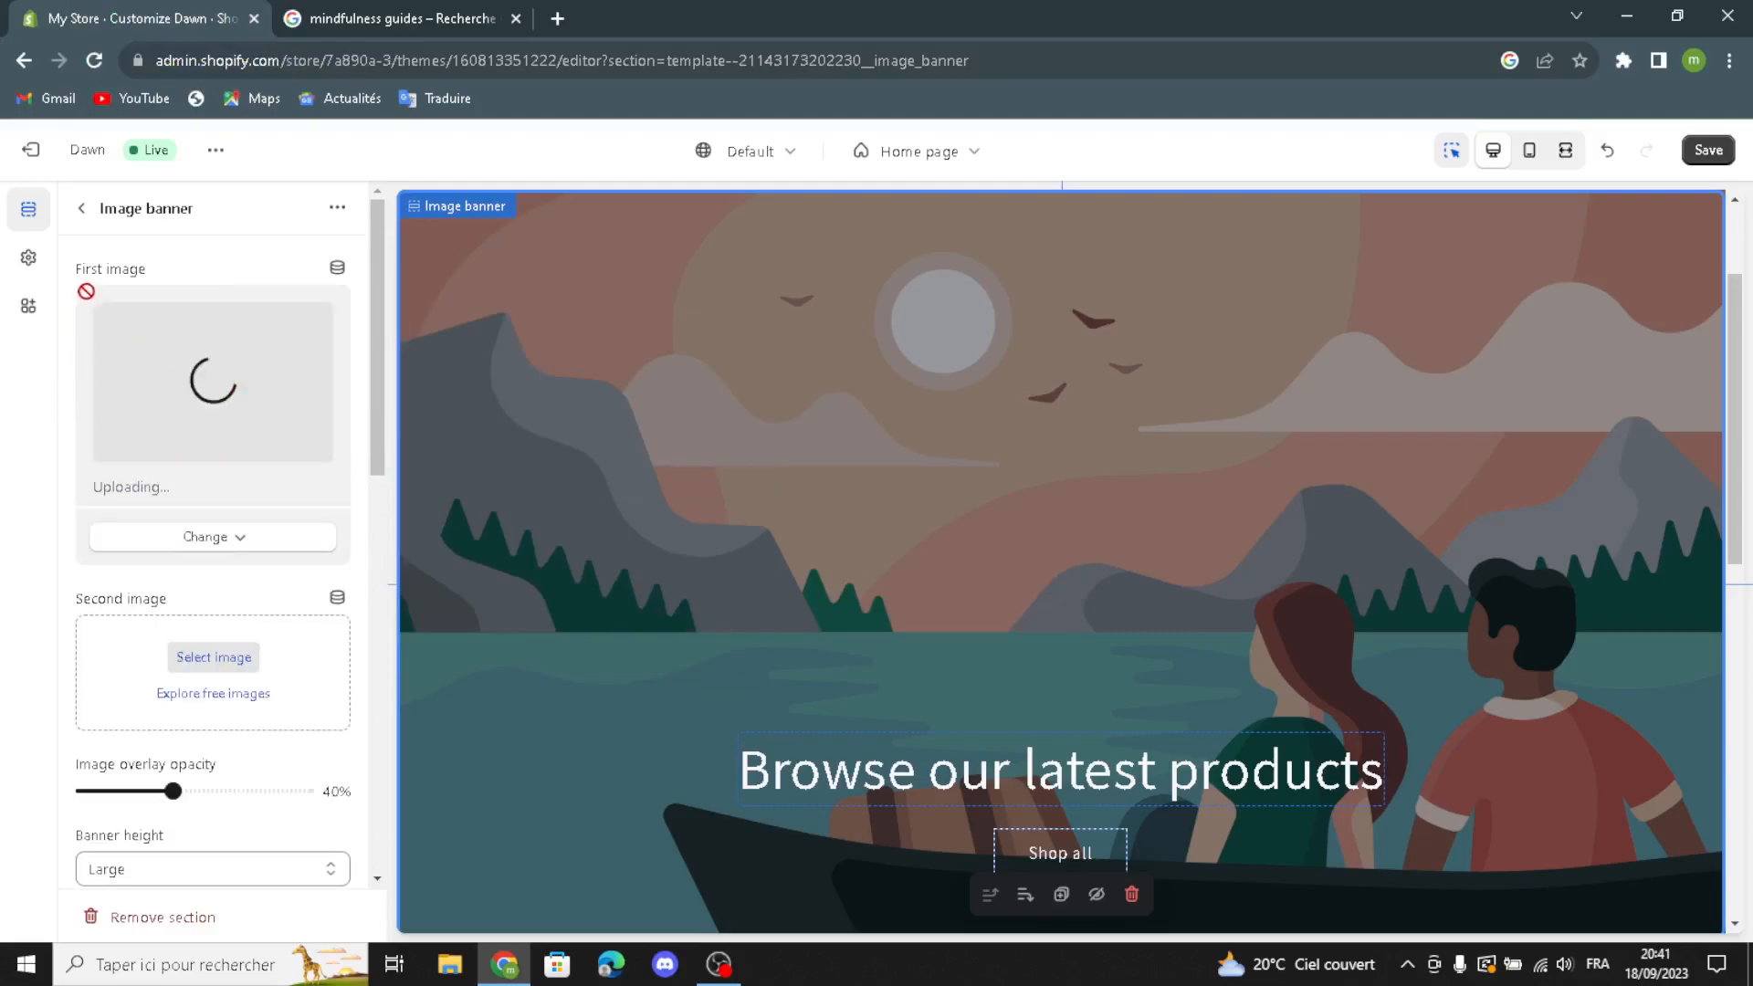
# - Search the free images for "mindfulness" as a possible second banner image and close the free image browser without choosing one
pyautogui.click(177, 696)
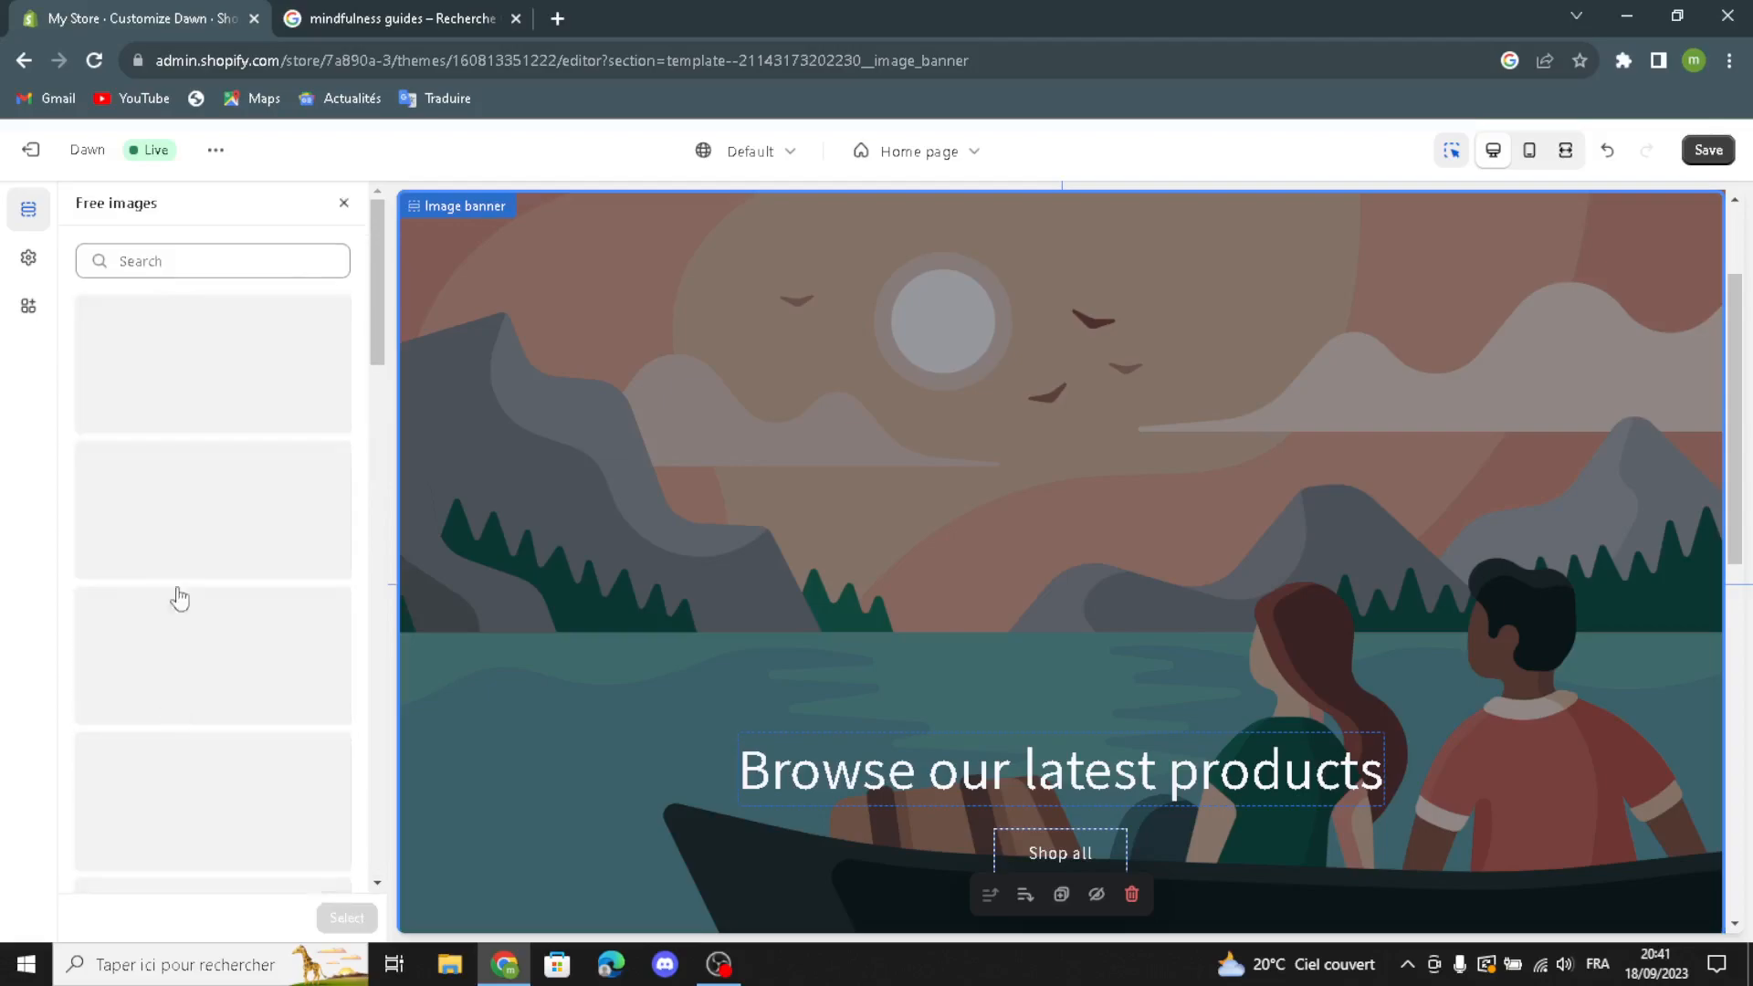
pyautogui.write('mindfuln')
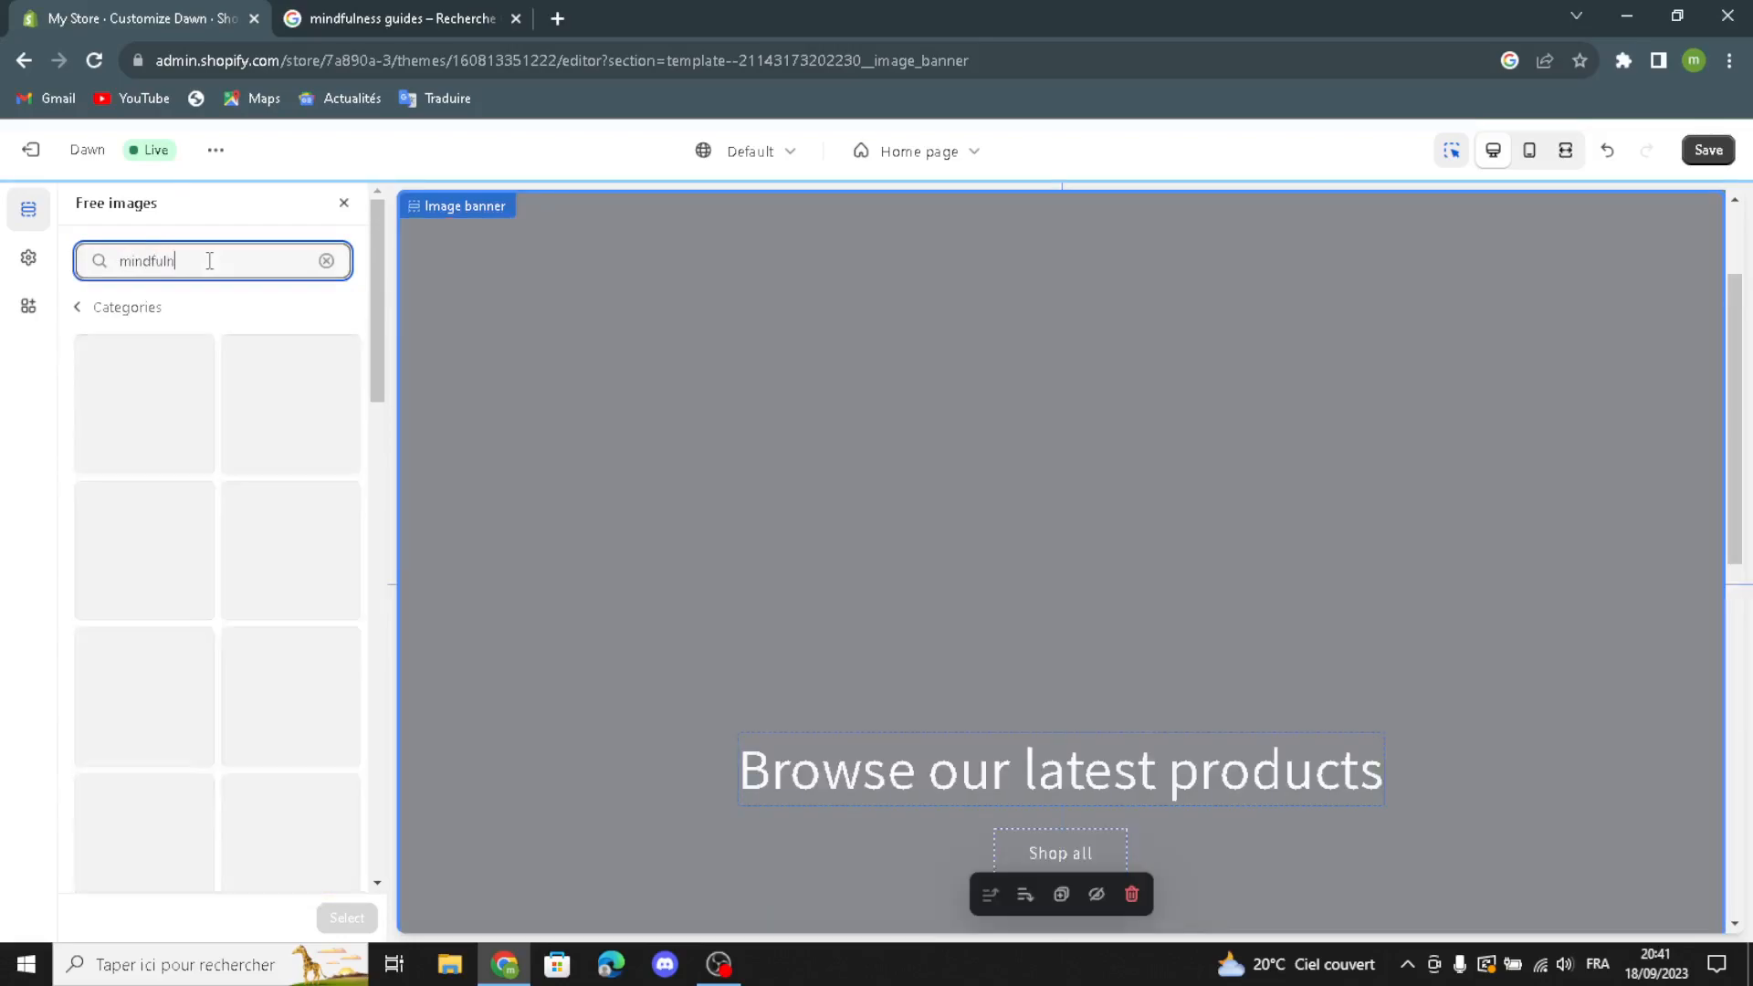
pyautogui.write('es')
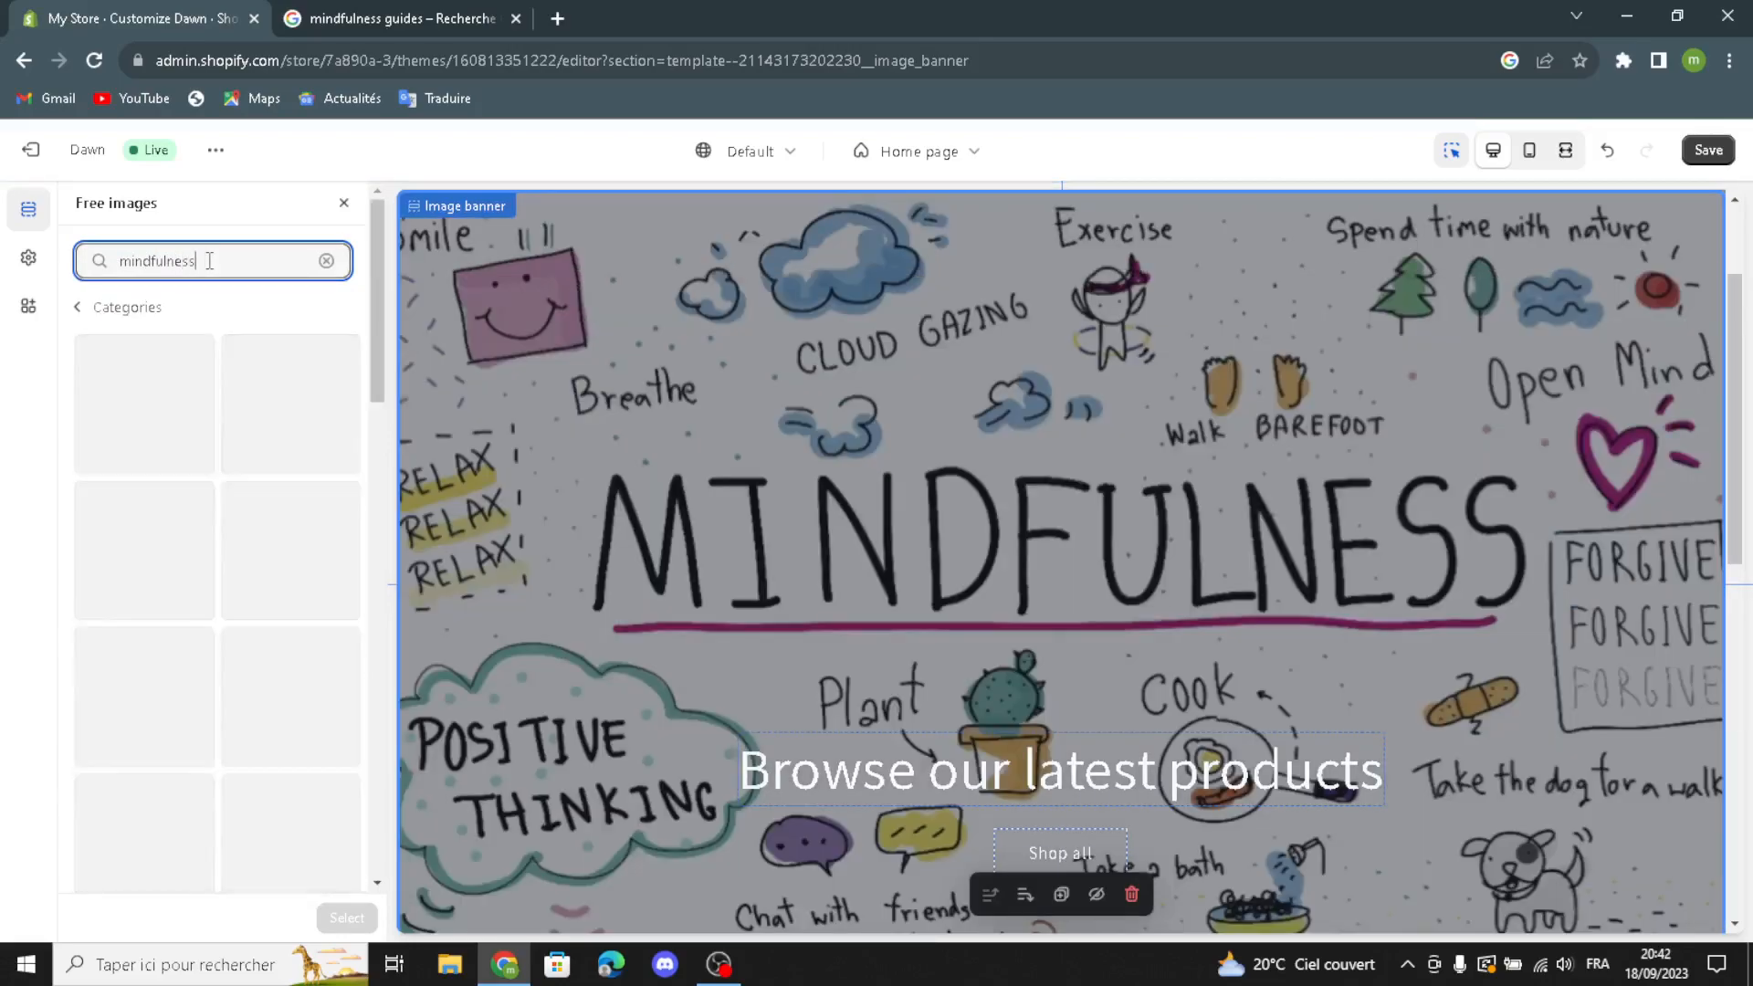
pyautogui.write('s')
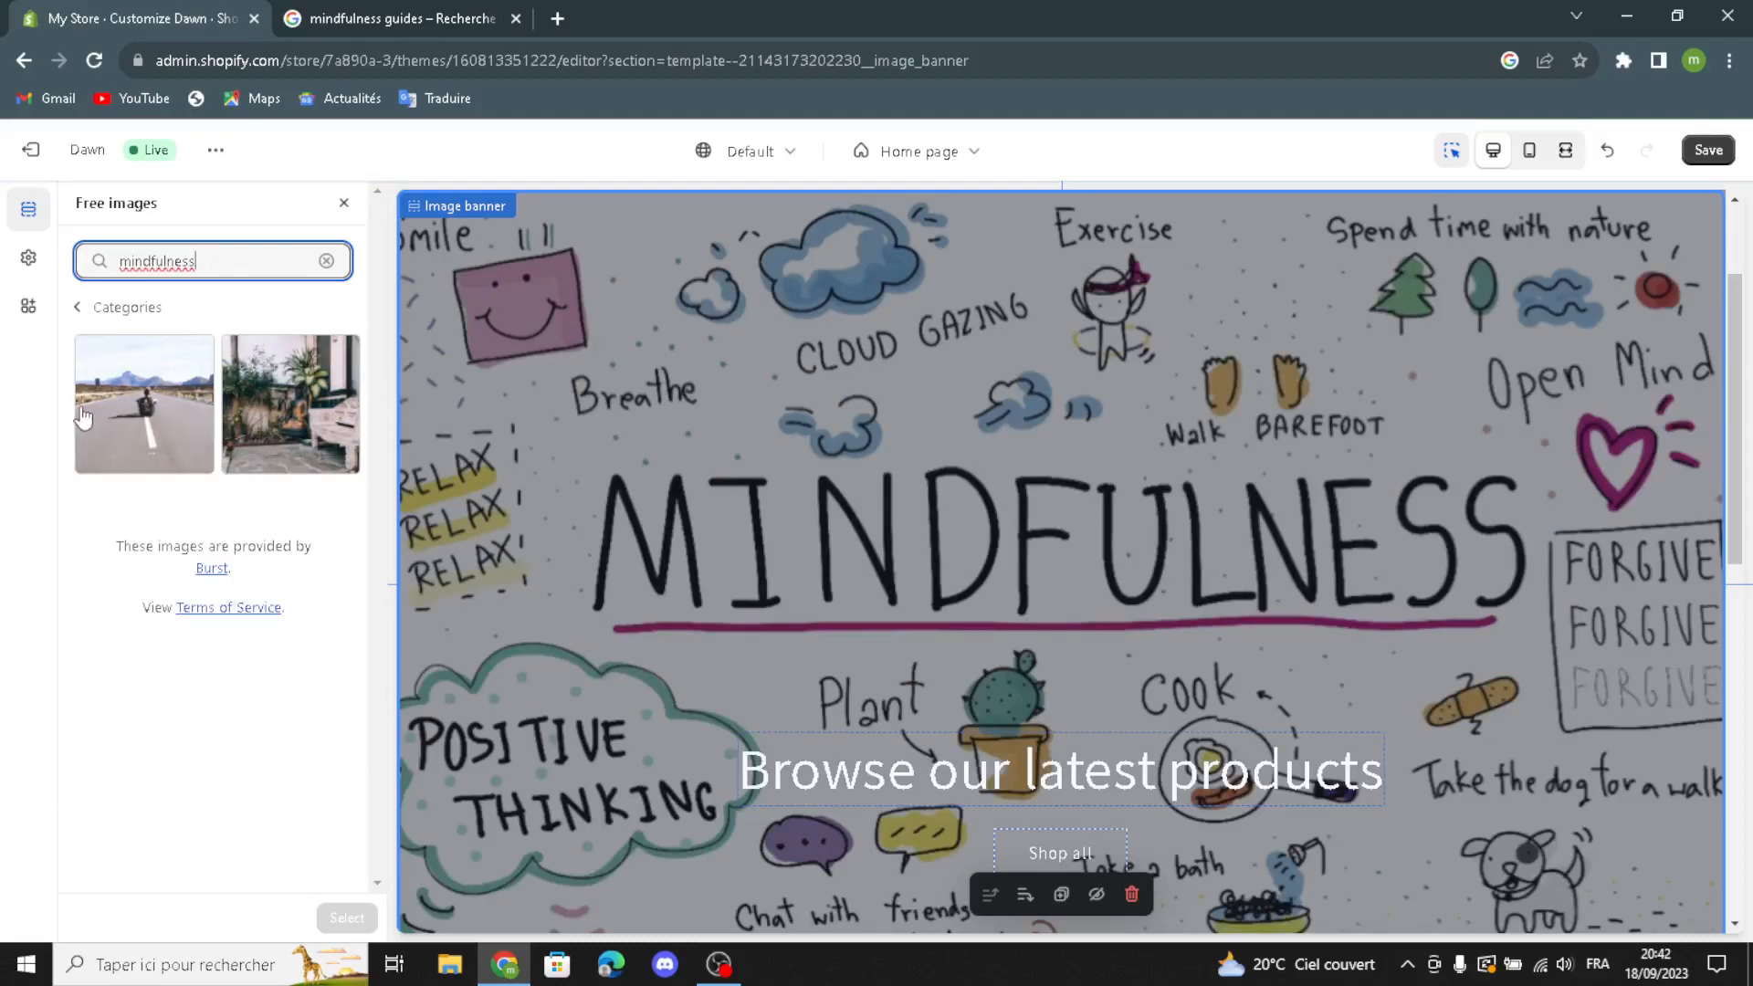
pyautogui.click(223, 363)
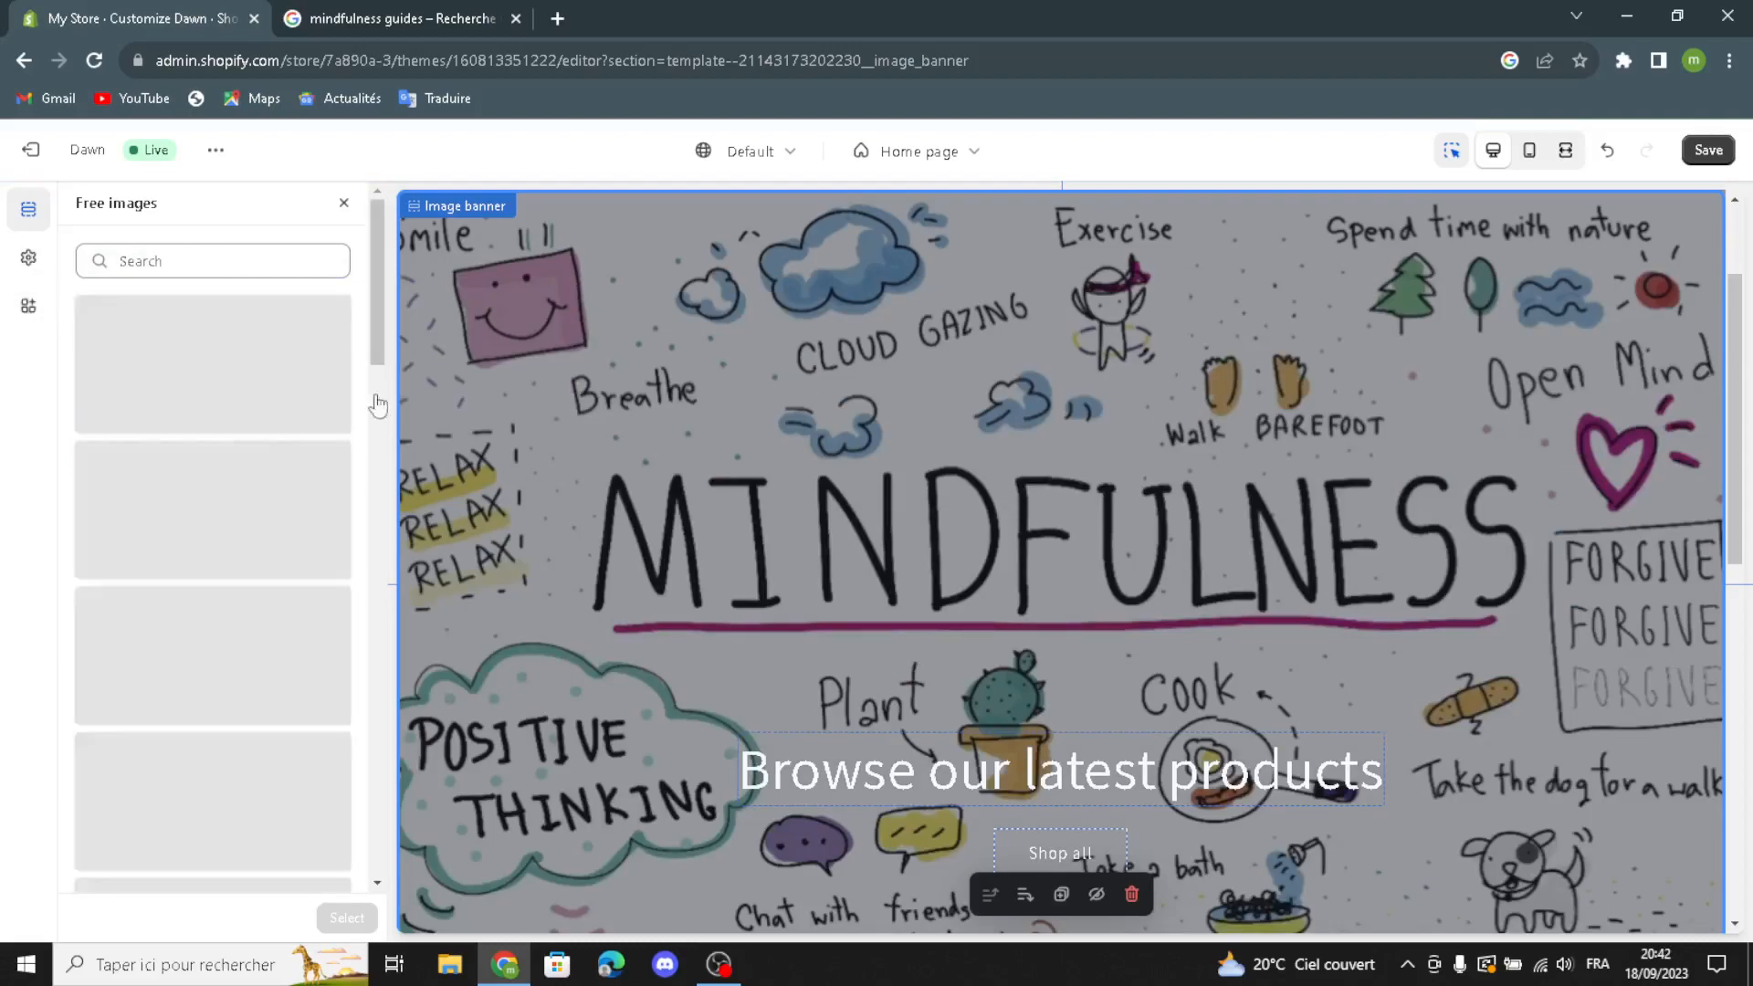
pyautogui.click(344, 202)
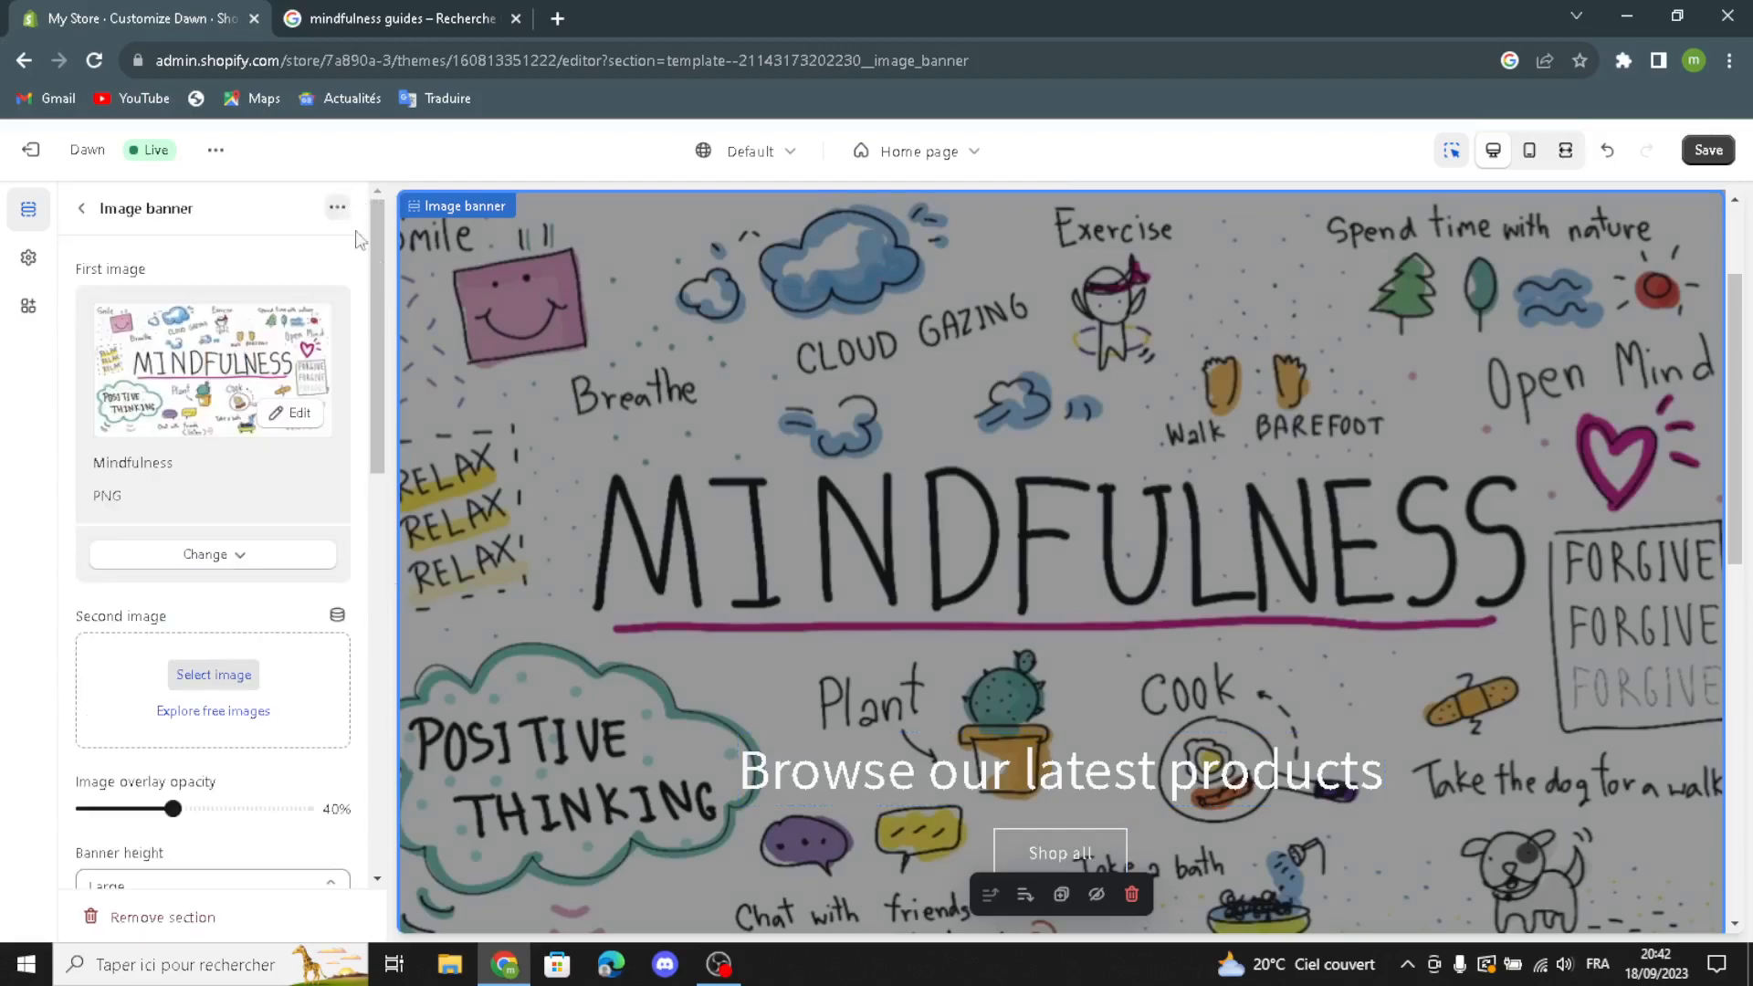
# - Examine the banner height and desktop content position options of the image banner
pyautogui.scroll(-1, 176, 728)
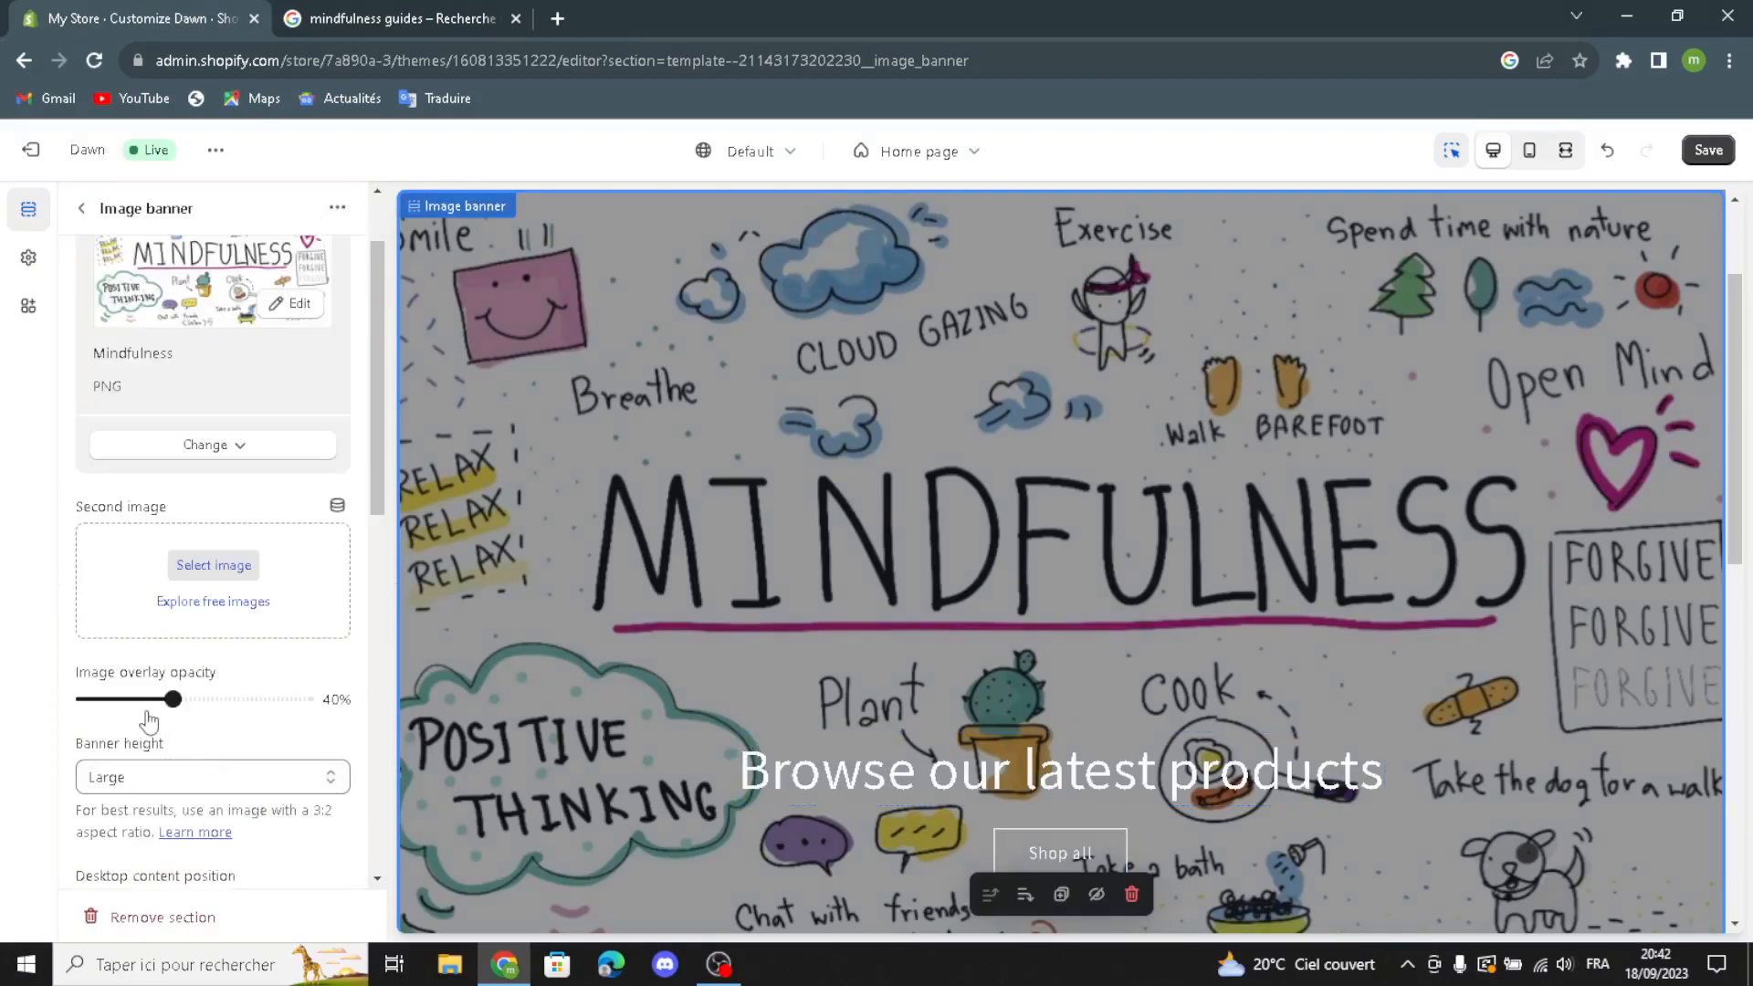
pyautogui.click(147, 781)
pyautogui.click(136, 785)
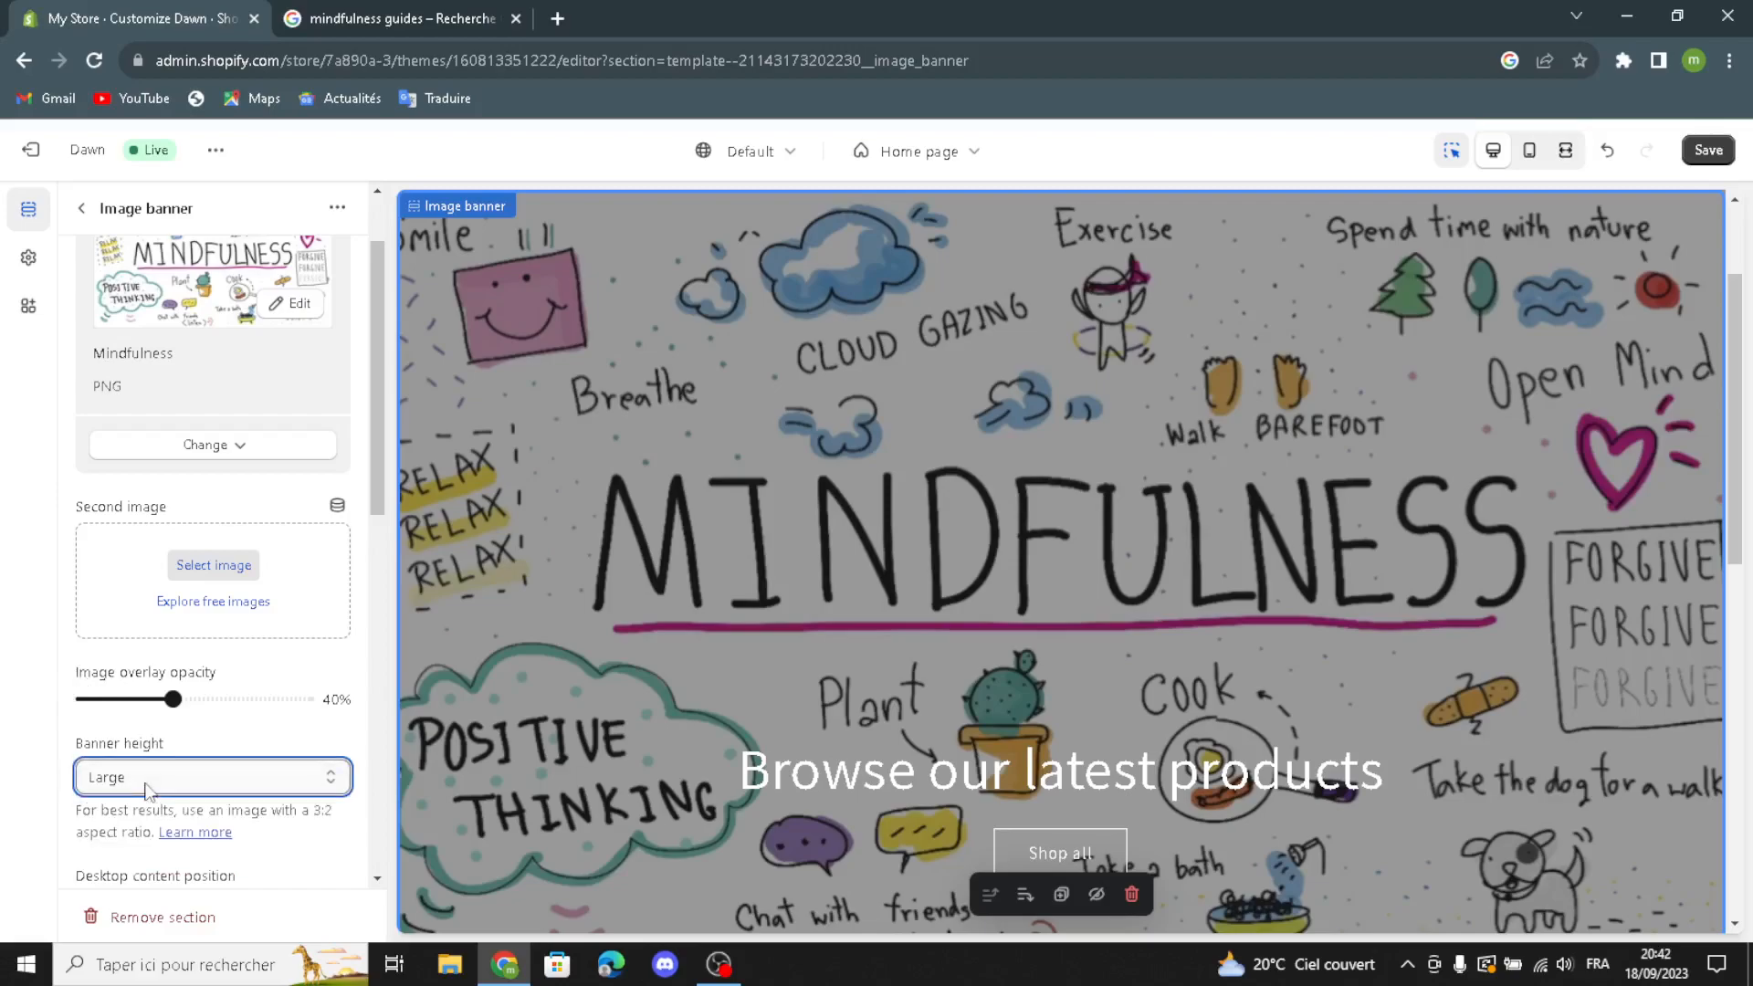
pyautogui.scroll(-2, 125, 808)
pyautogui.click(176, 683)
pyautogui.click(163, 694)
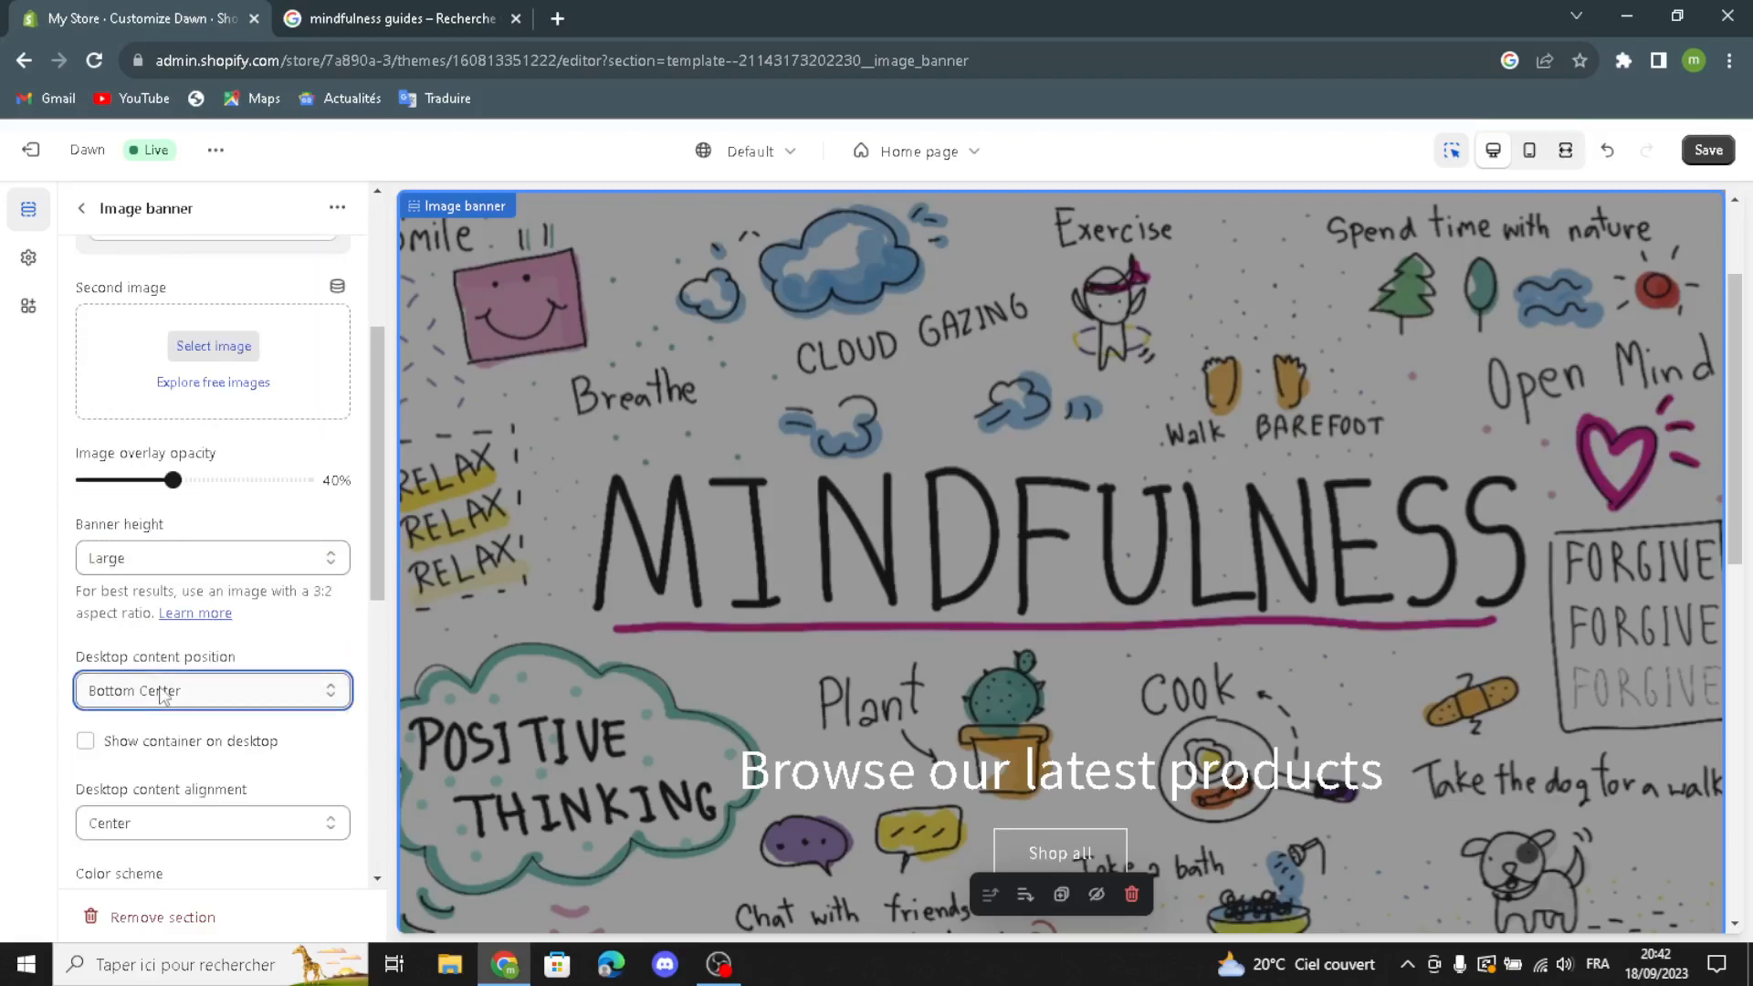
pyautogui.click(163, 694)
pyautogui.click(162, 694)
# - Show the banner's text container on desktop and keep the desktop content alignment at Center
pyautogui.click(87, 740)
pyautogui.scroll(-1, 284, 770)
pyautogui.click(117, 713)
pyautogui.click(117, 717)
pyautogui.scroll(-2, 183, 694)
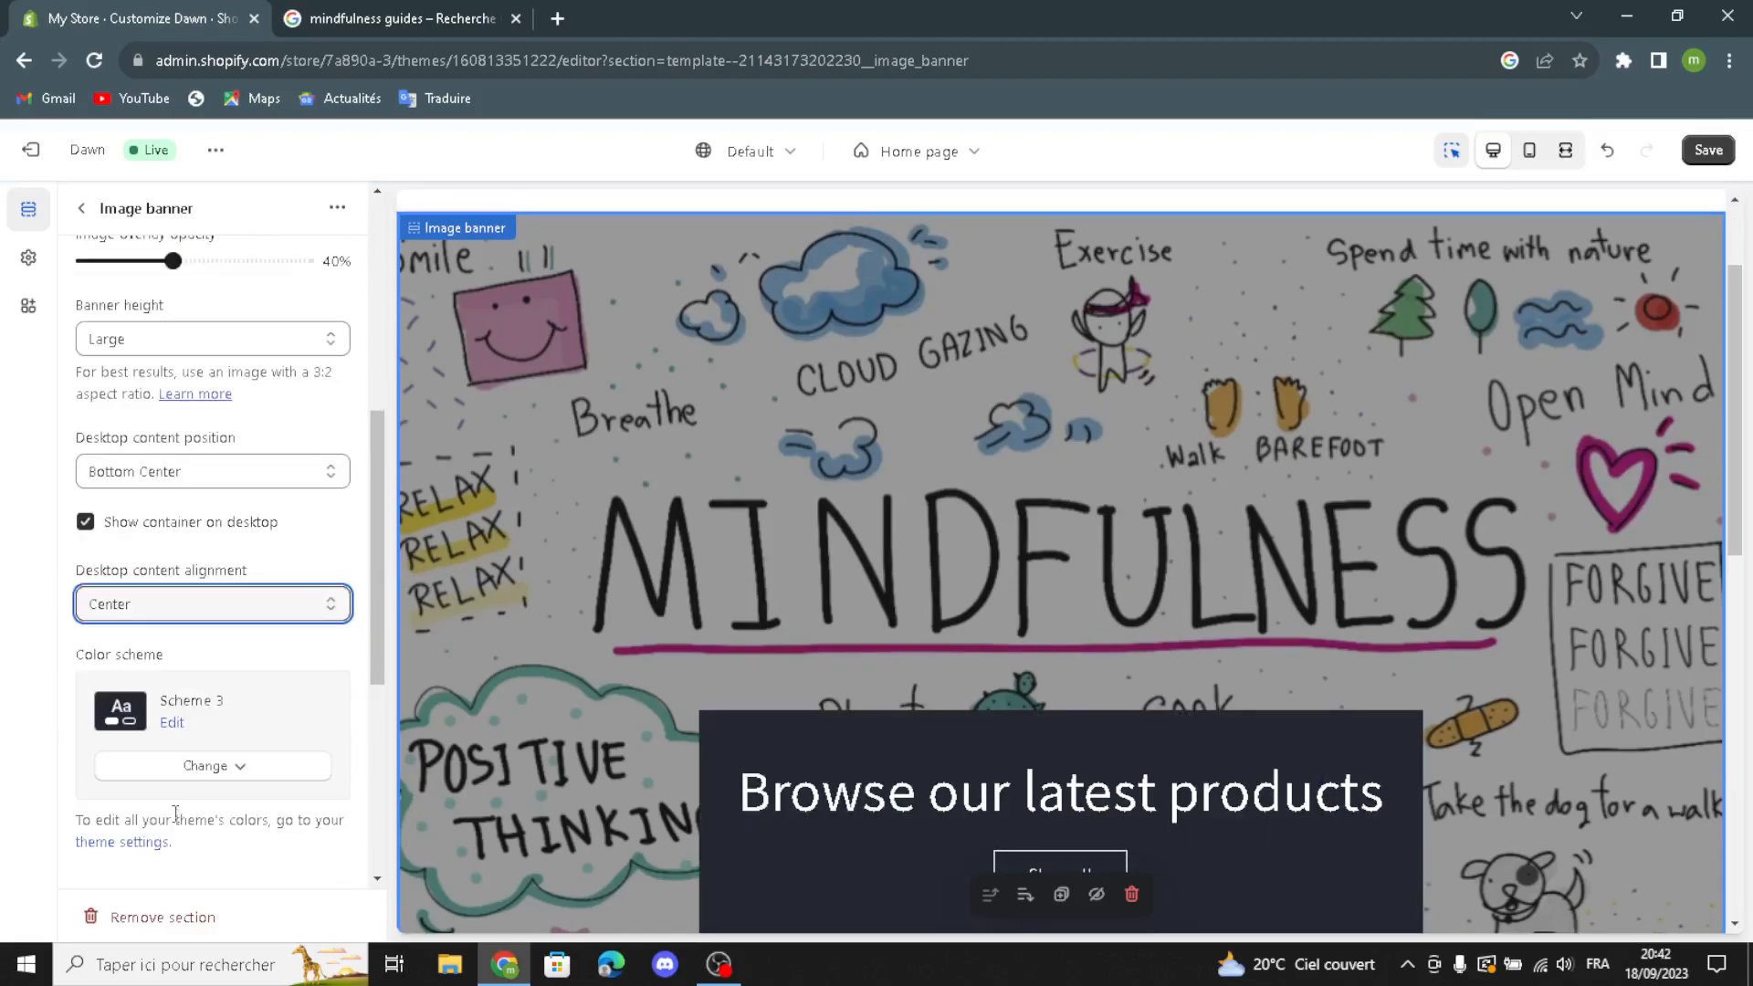
# - Keep the banner's image behavior at None, turn on Show container on mobile, and leave the banner settings
pyautogui.scroll(-1, 186, 842)
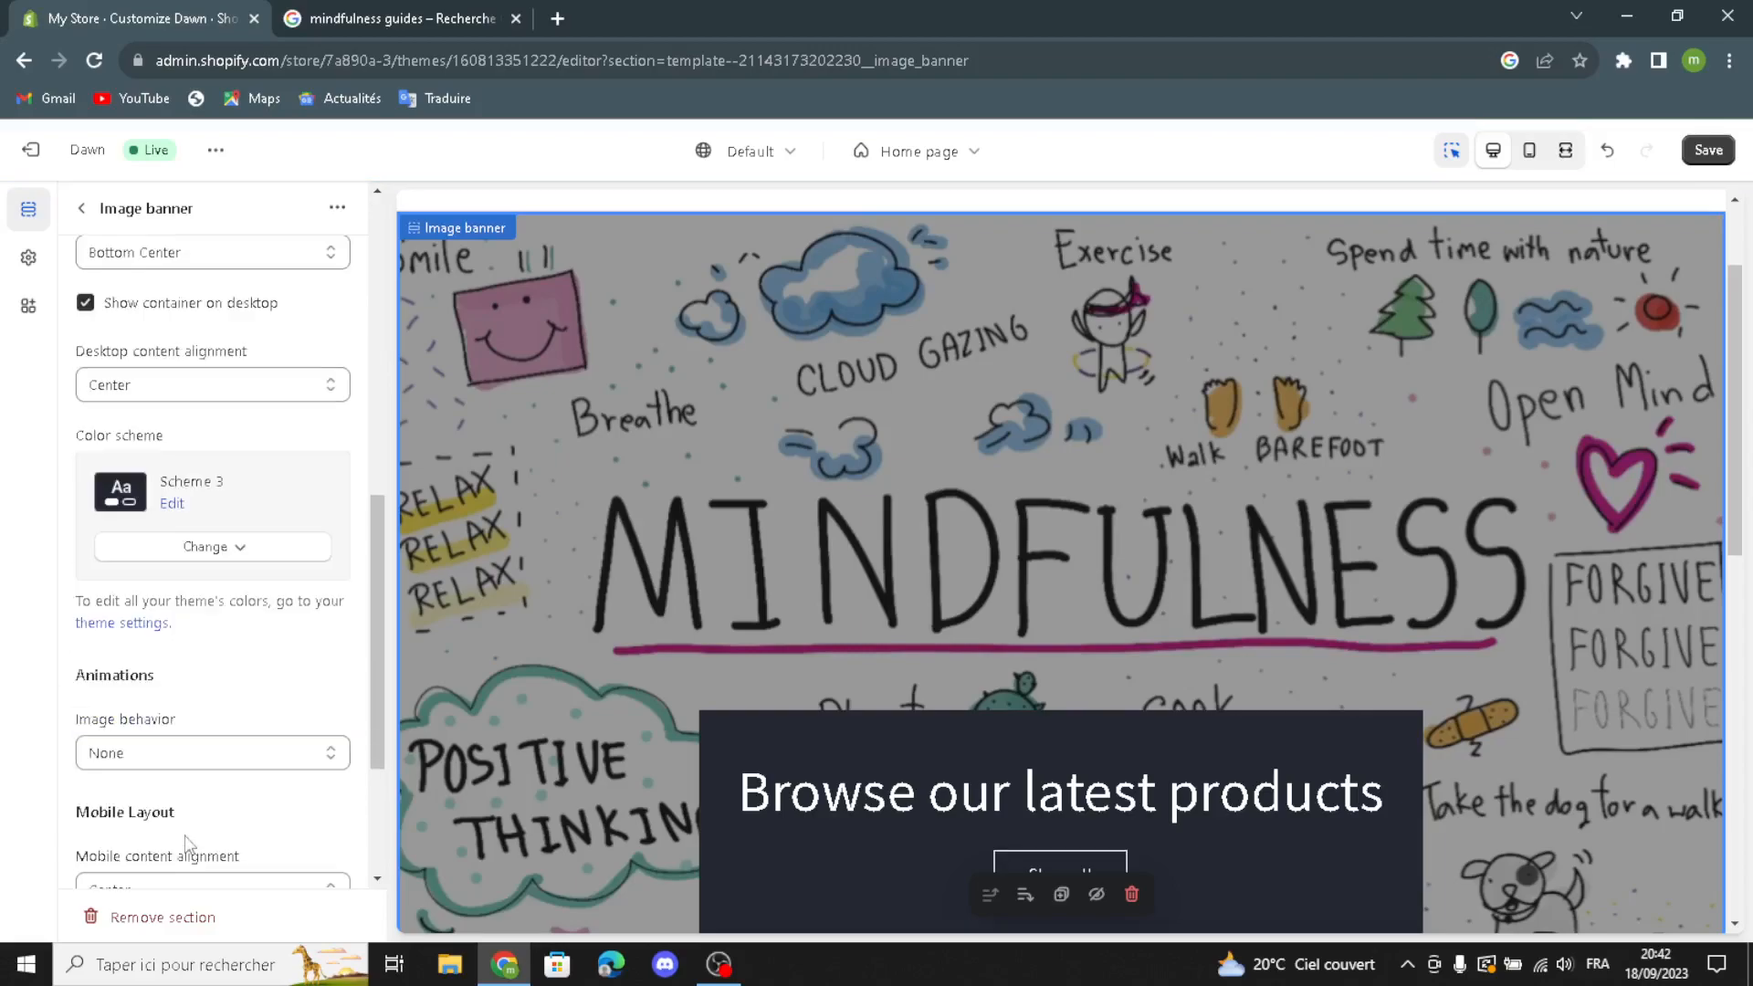
pyautogui.click(146, 756)
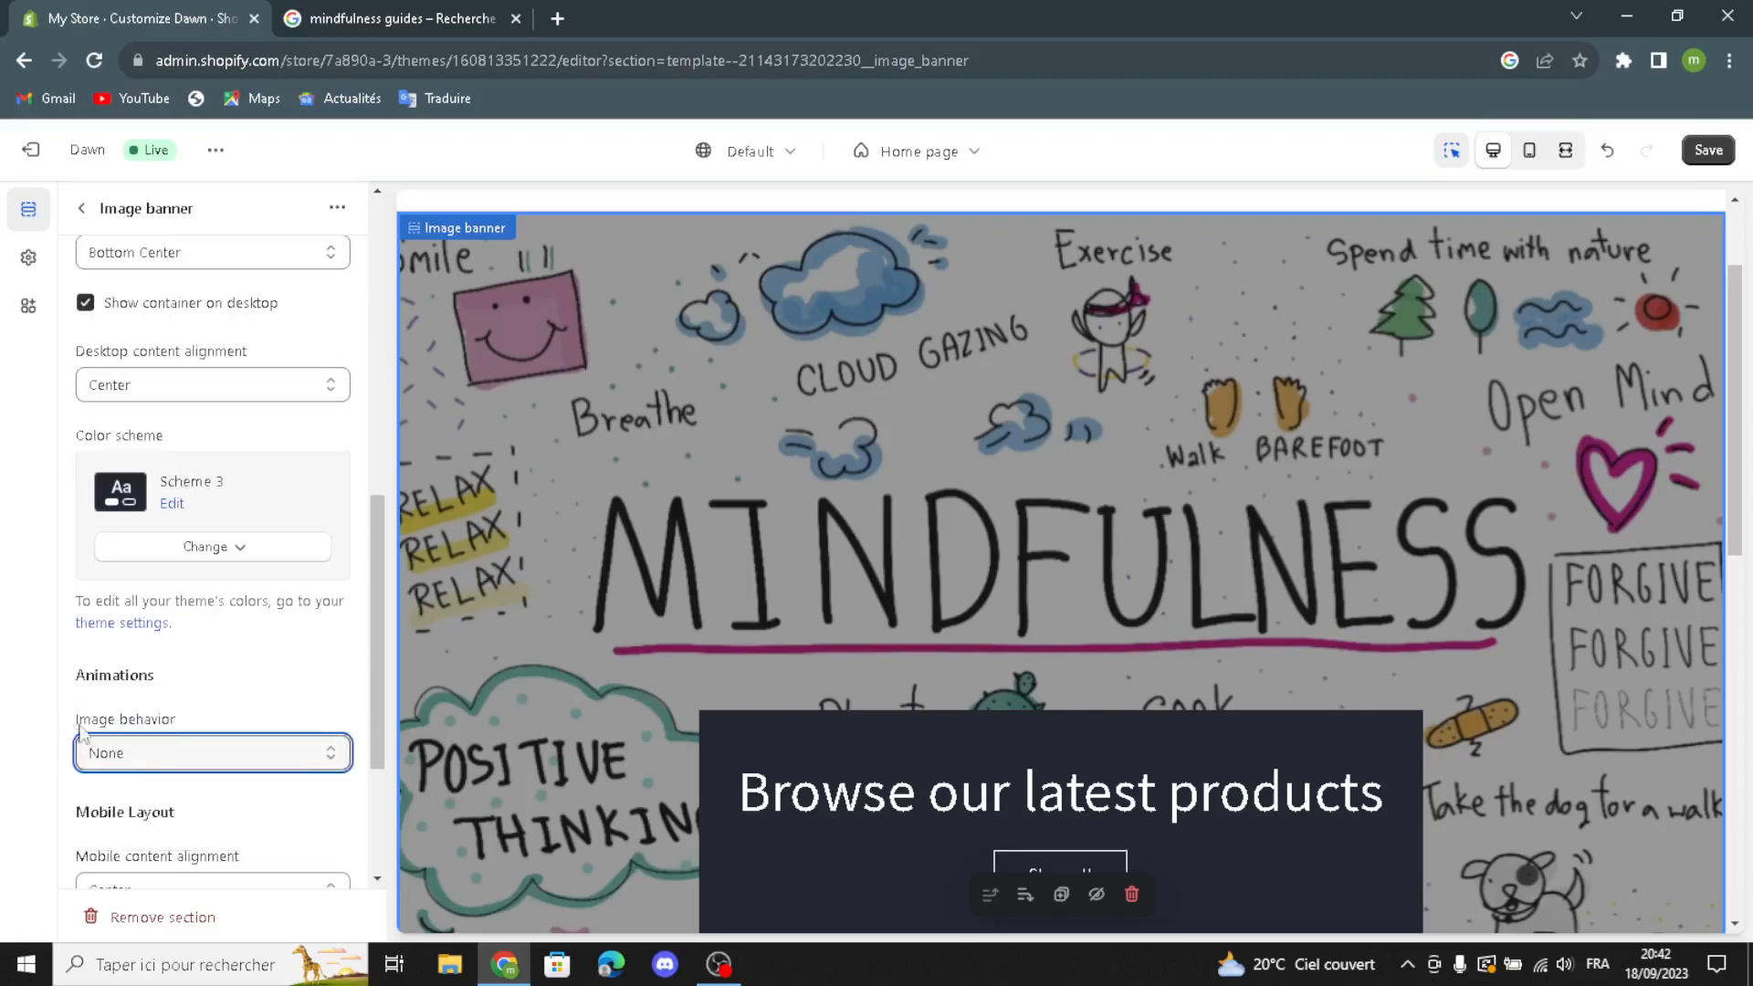
pyautogui.scroll(-2, 130, 756)
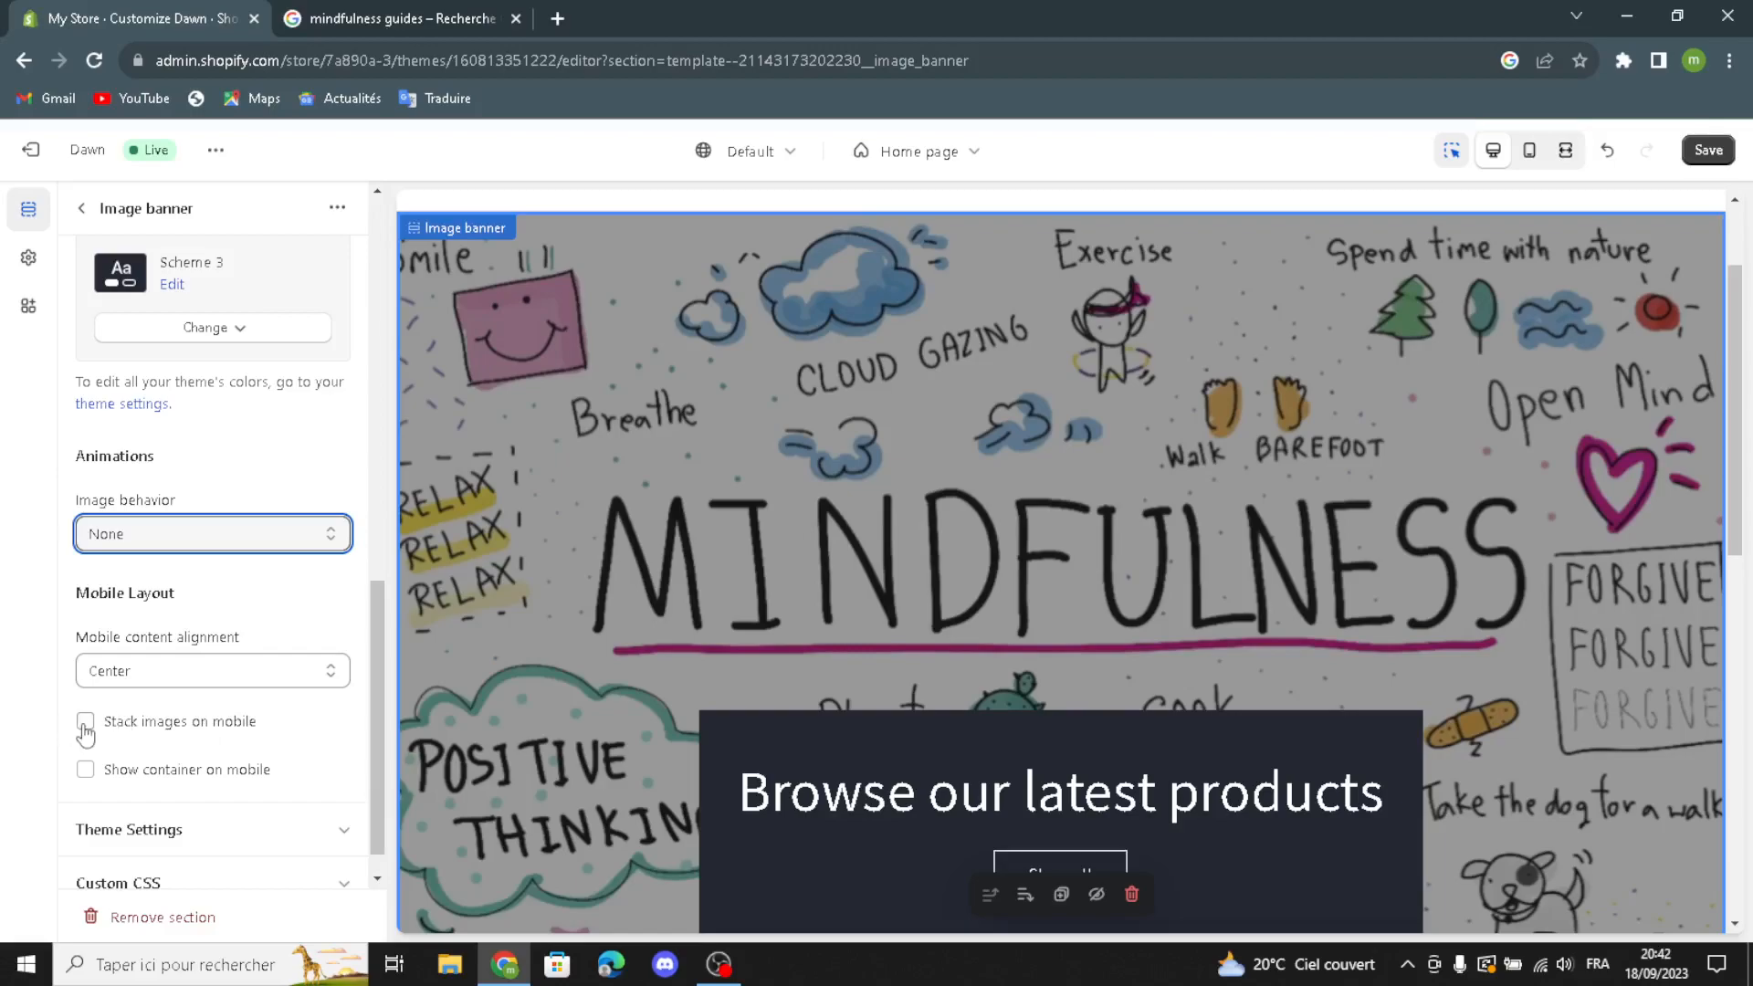
pyautogui.click(85, 771)
pyautogui.scroll(5, 222, 790)
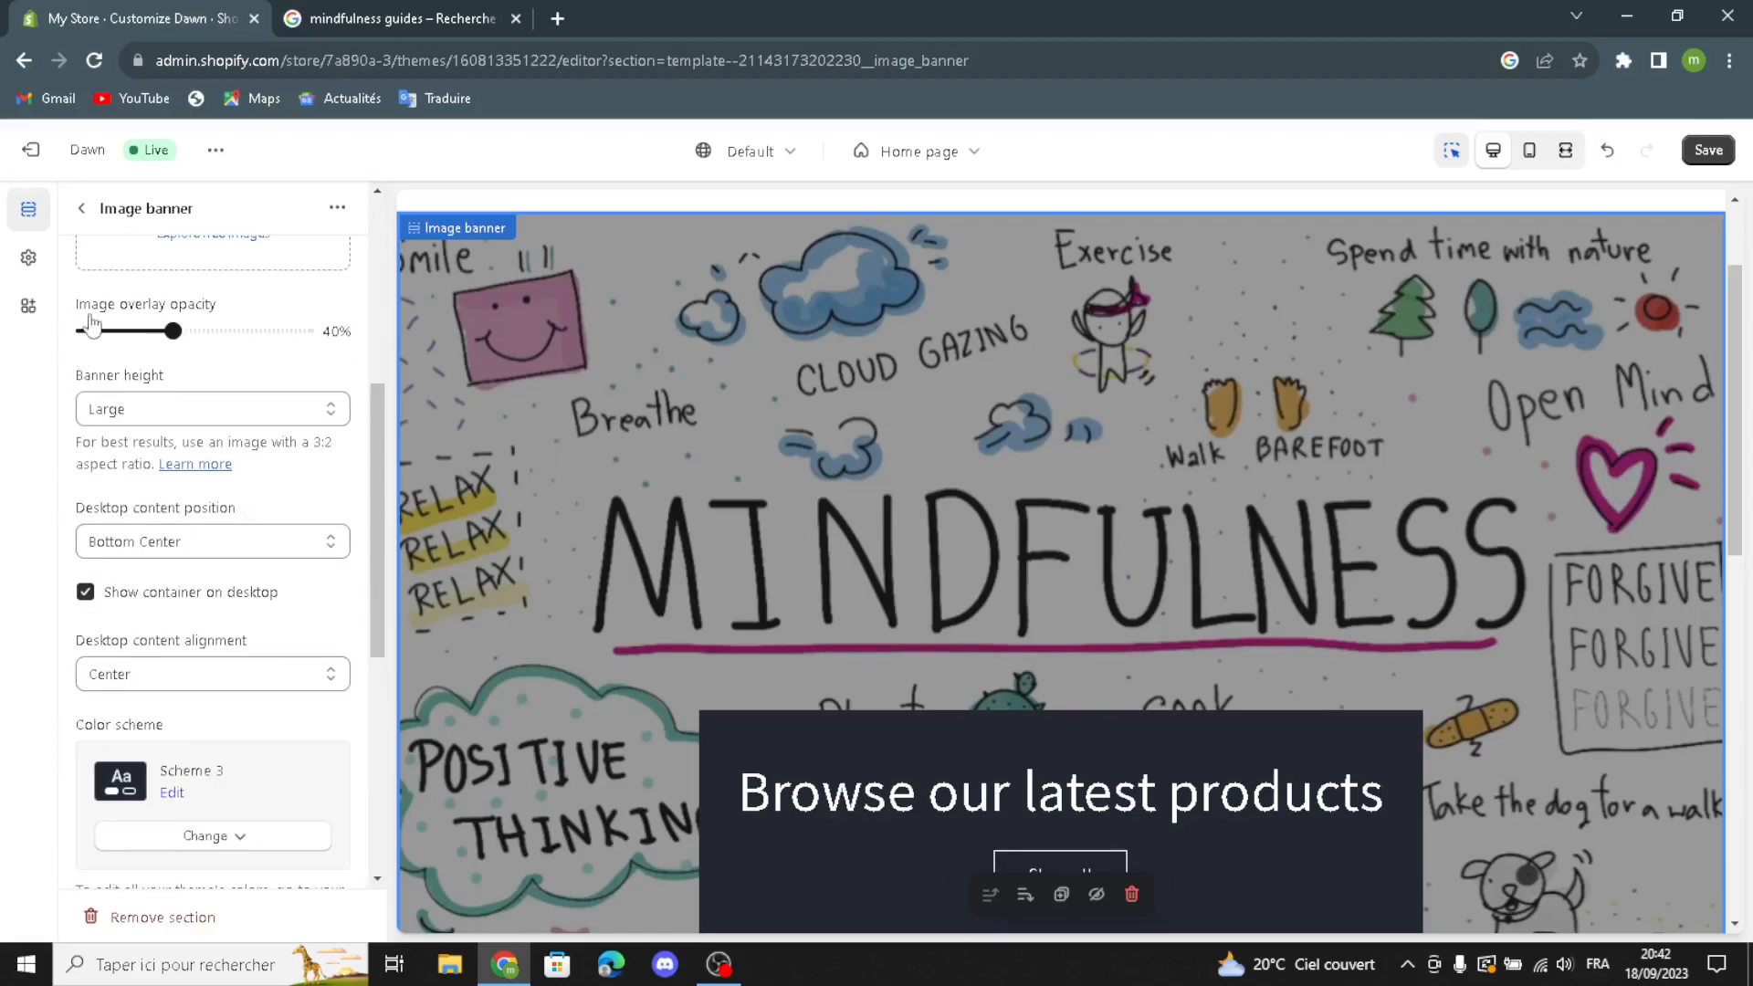
pyautogui.click(81, 208)
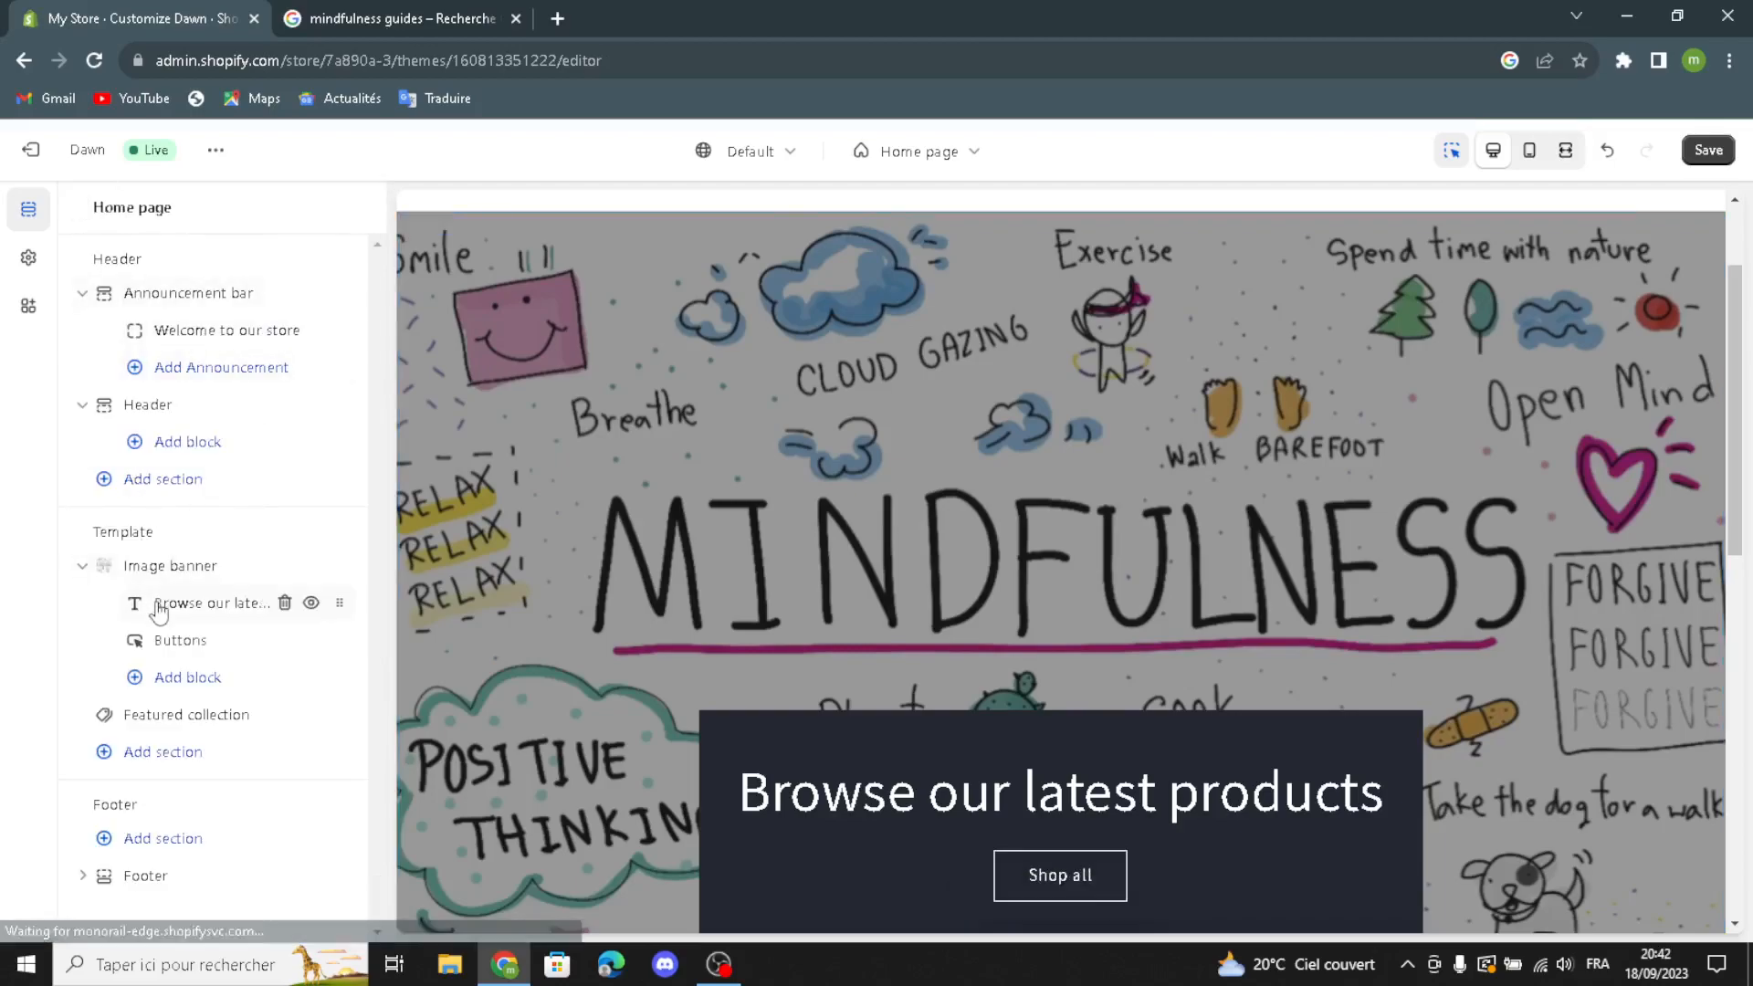
# - Generate the image banner's heading from the description "mindfulness guides" and apply the suggestion "Discover the Art of Mindfulness with Expert Guides."
pyautogui.click(159, 604)
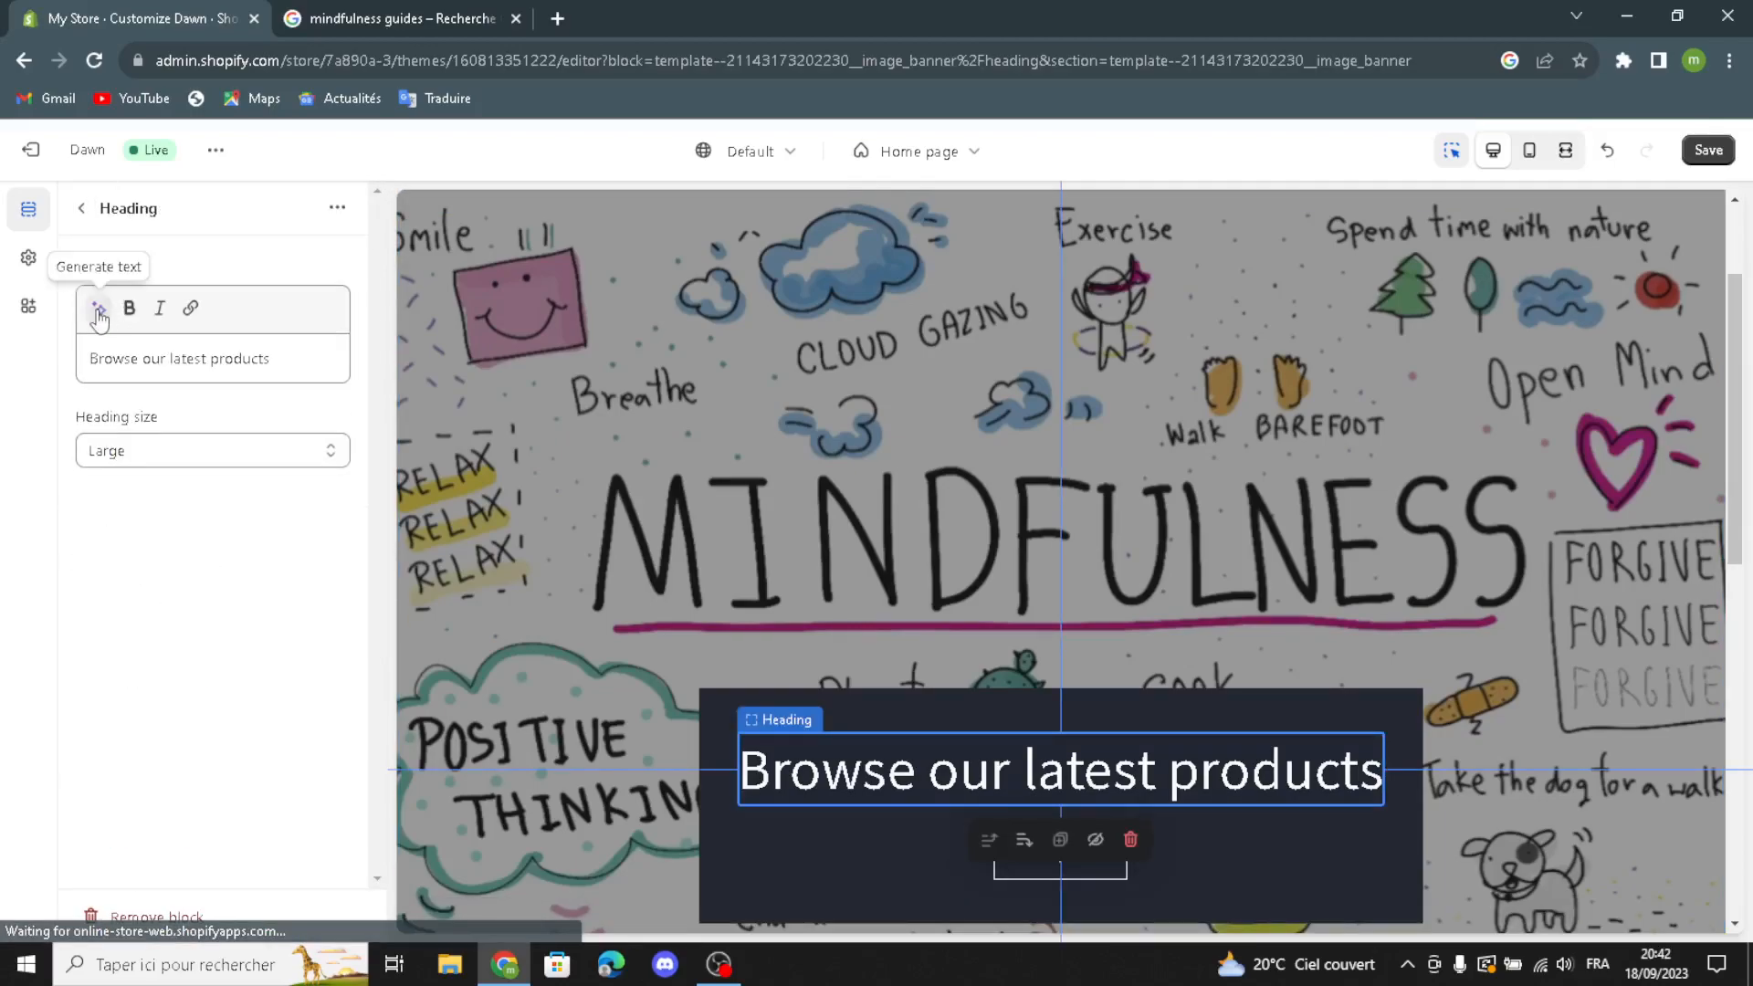
pyautogui.click(99, 308)
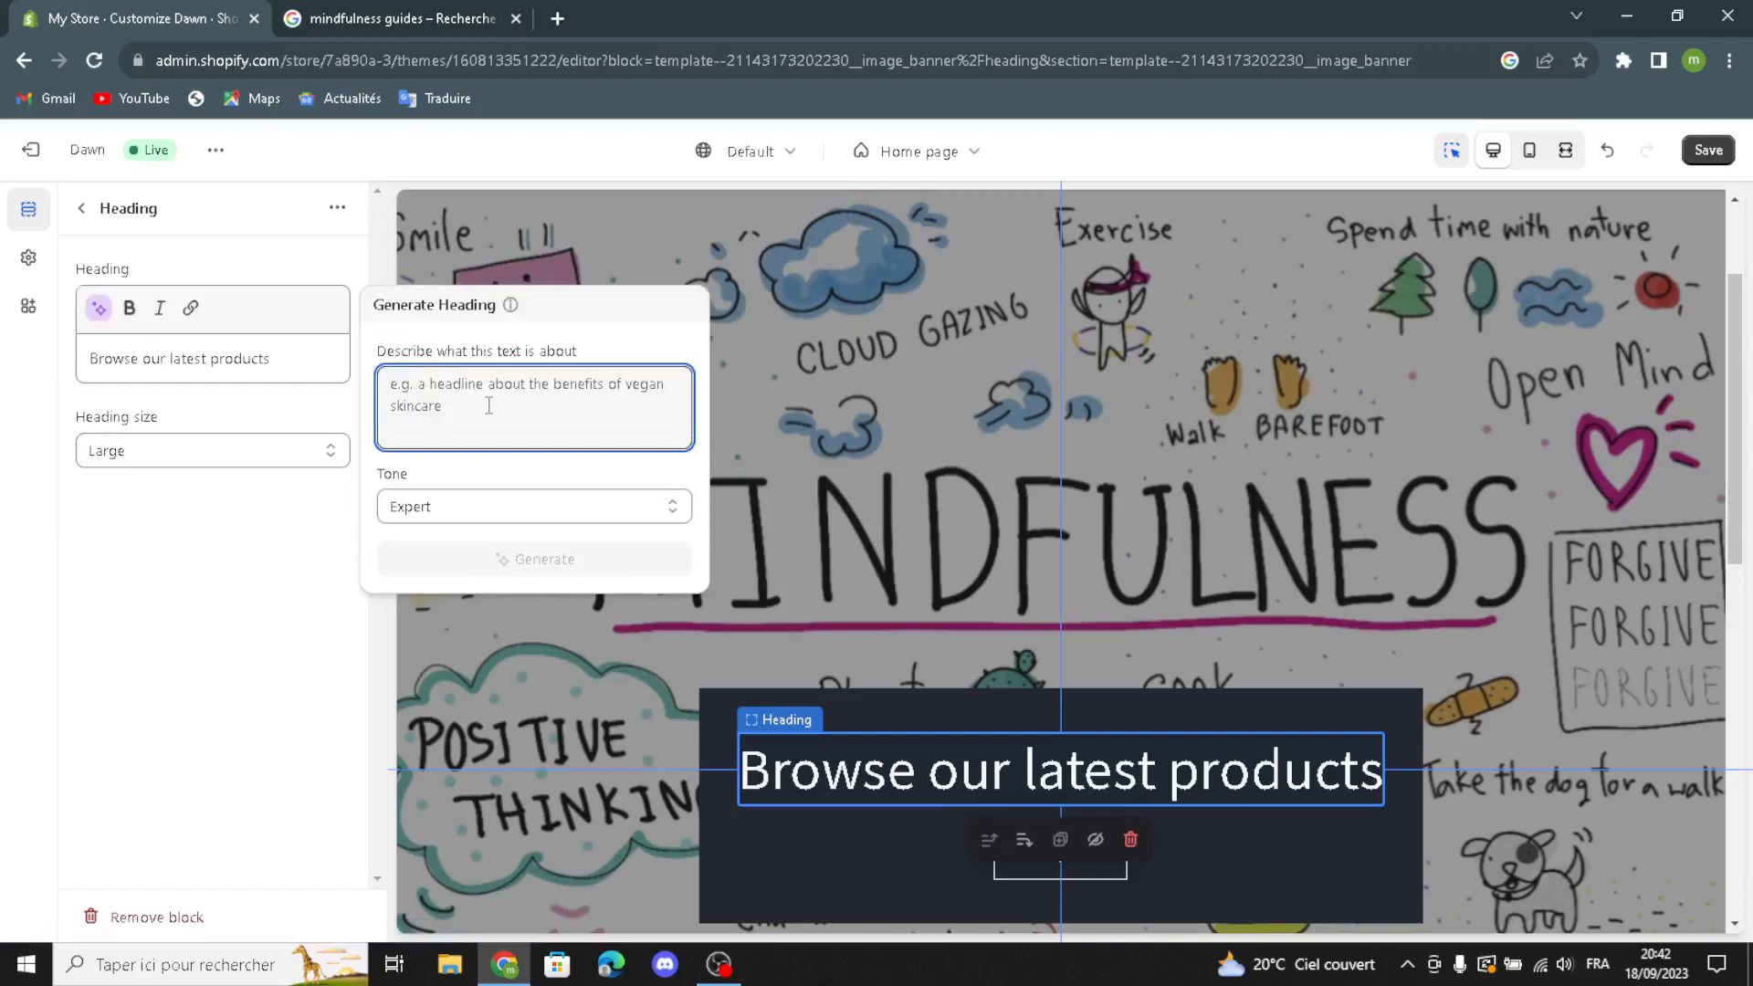
pyautogui.write('mind')
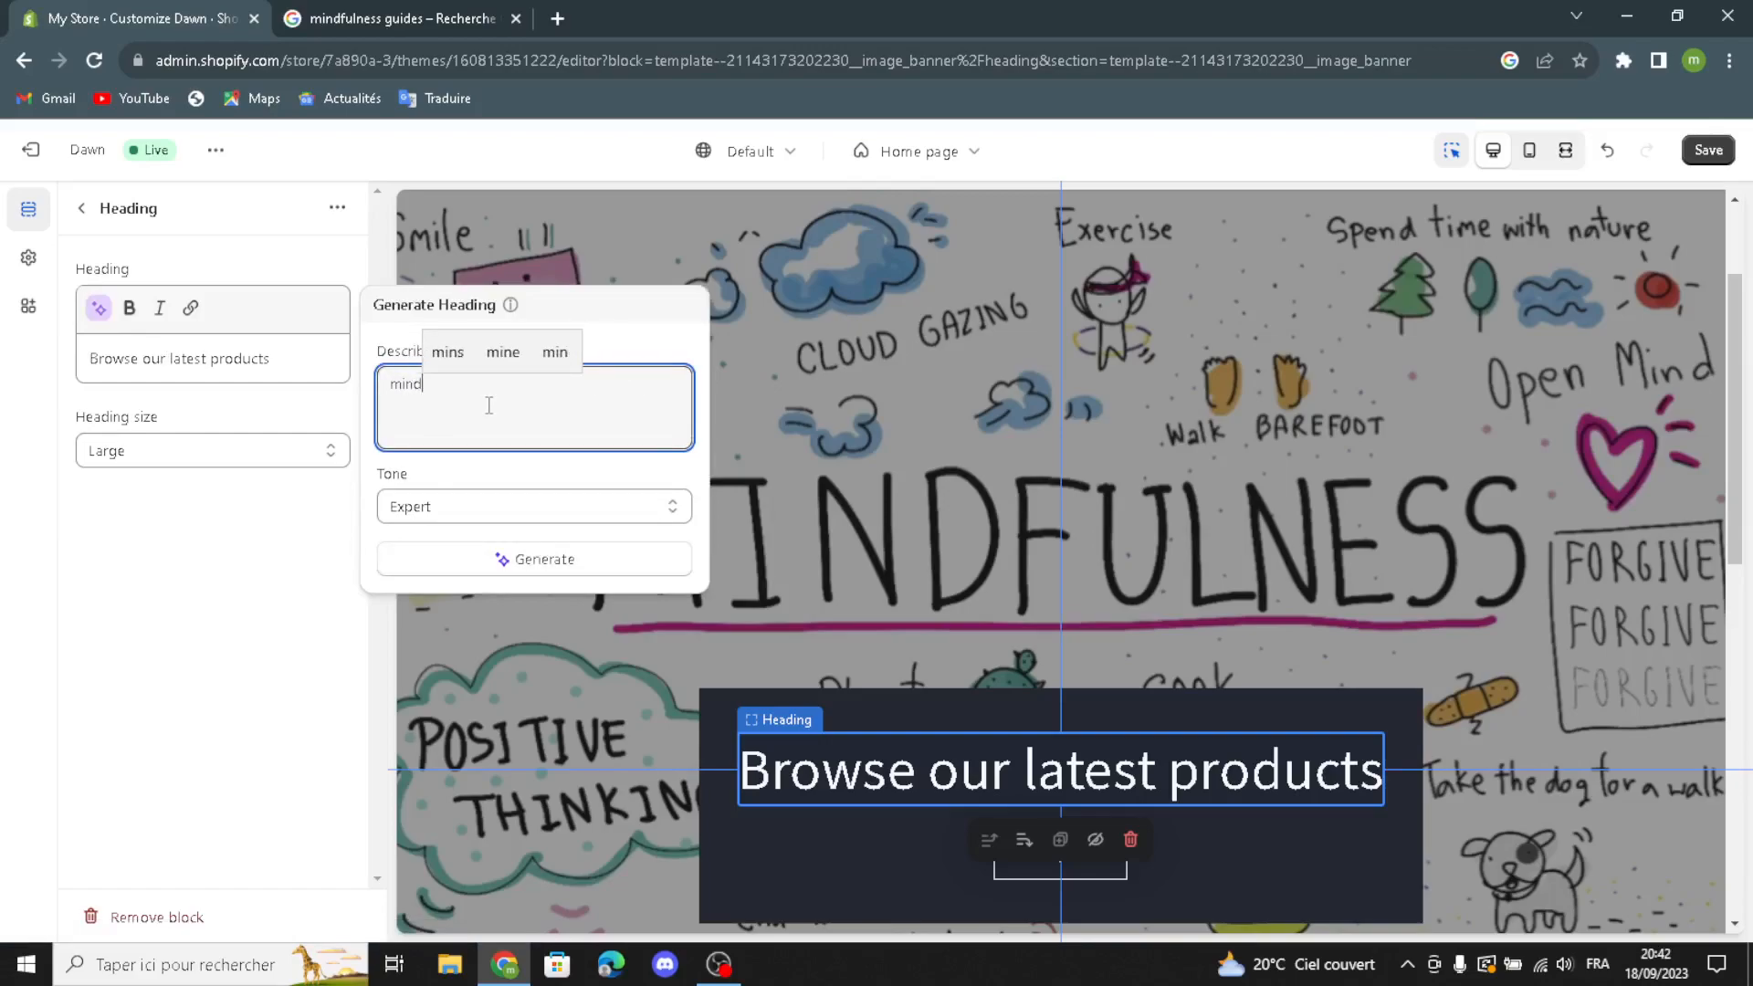
pyautogui.write('fulness')
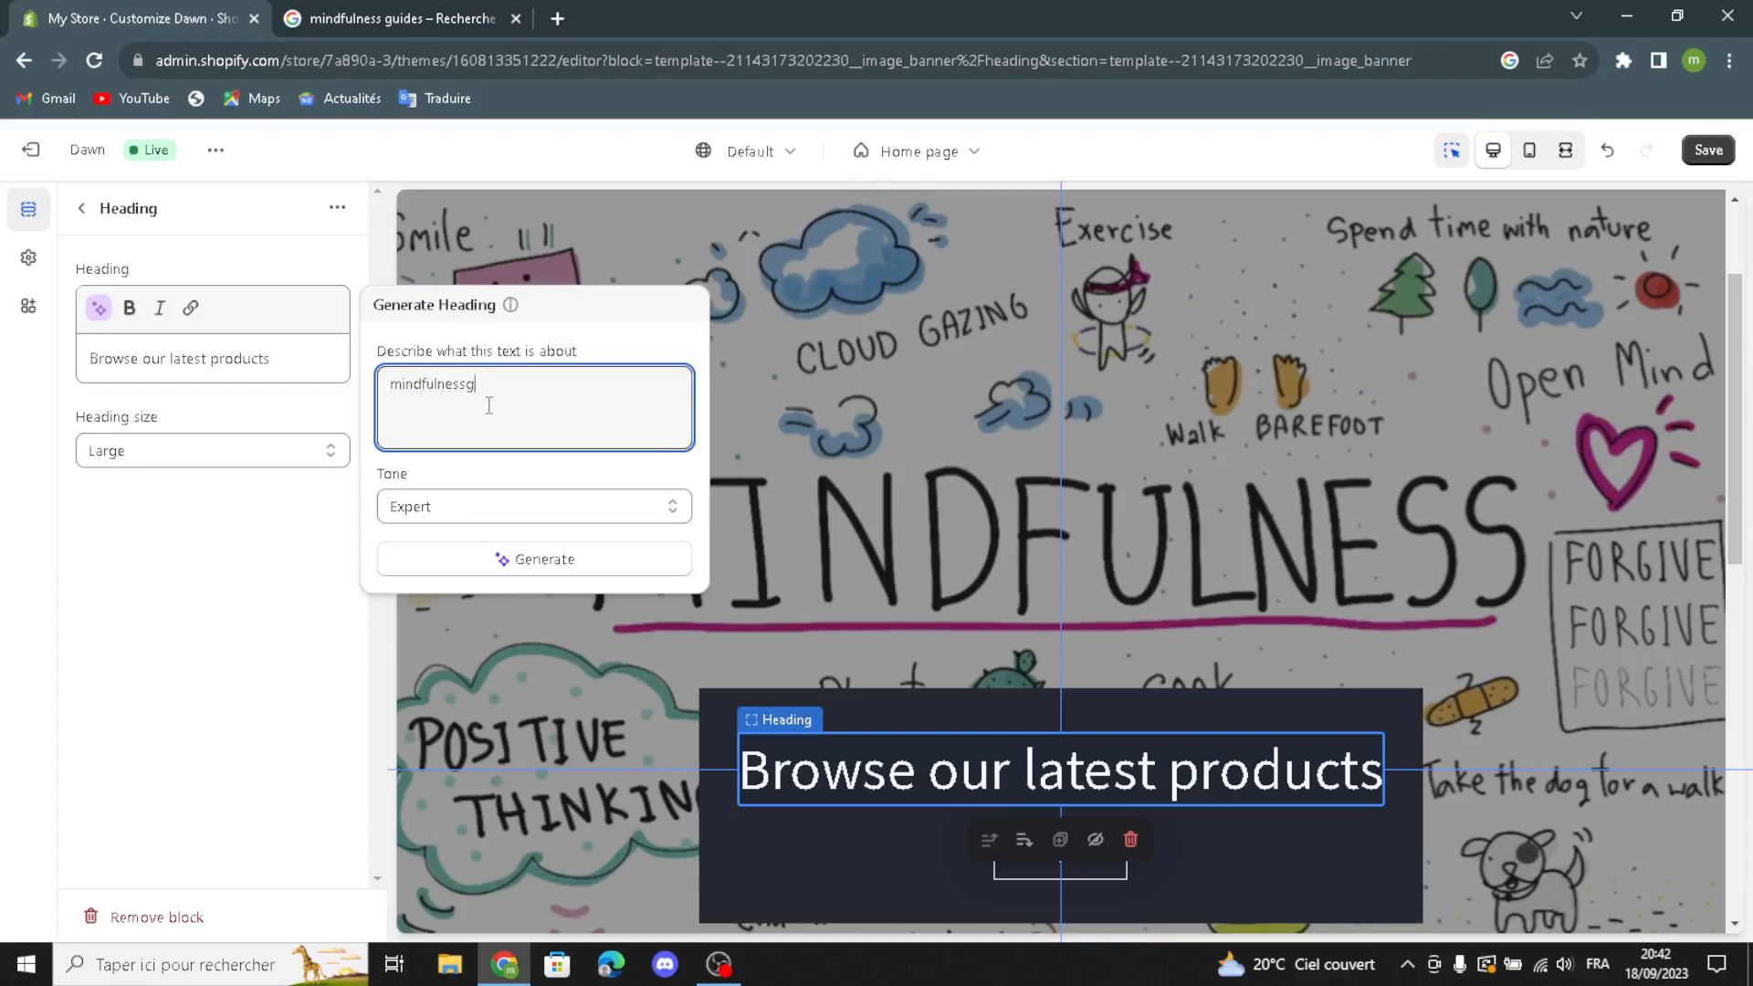
pyautogui.write(' guides')
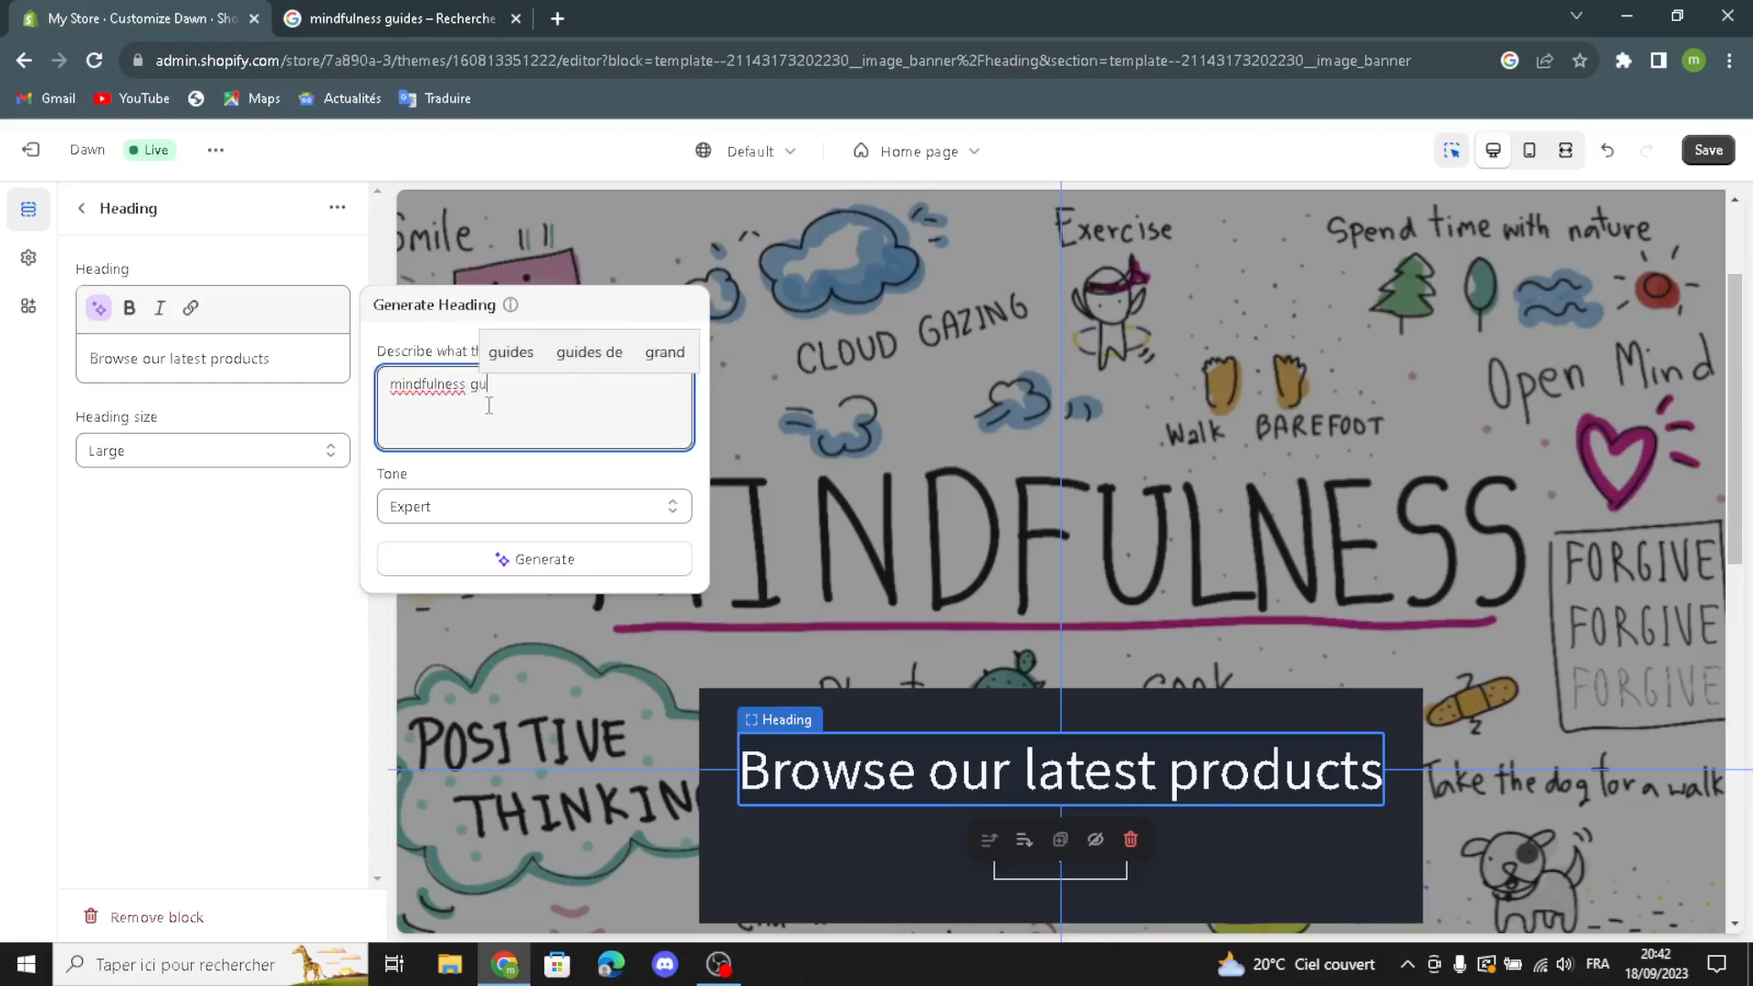
pyautogui.press('Return')
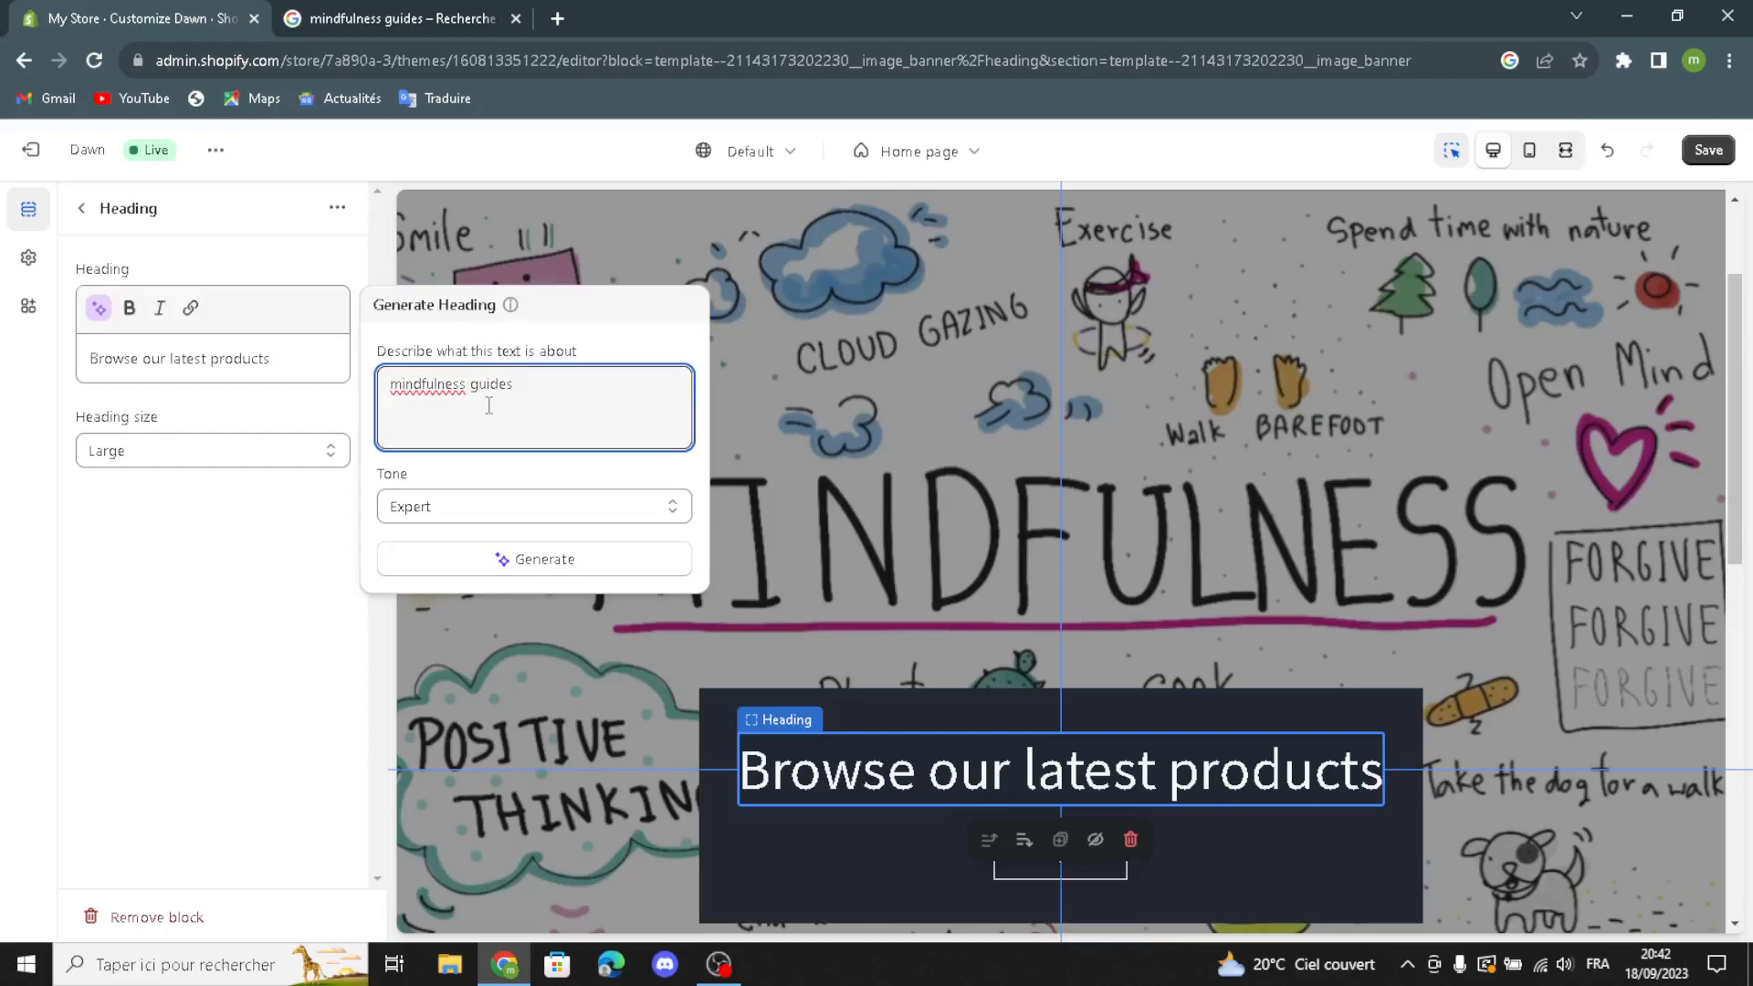
pyautogui.click(474, 560)
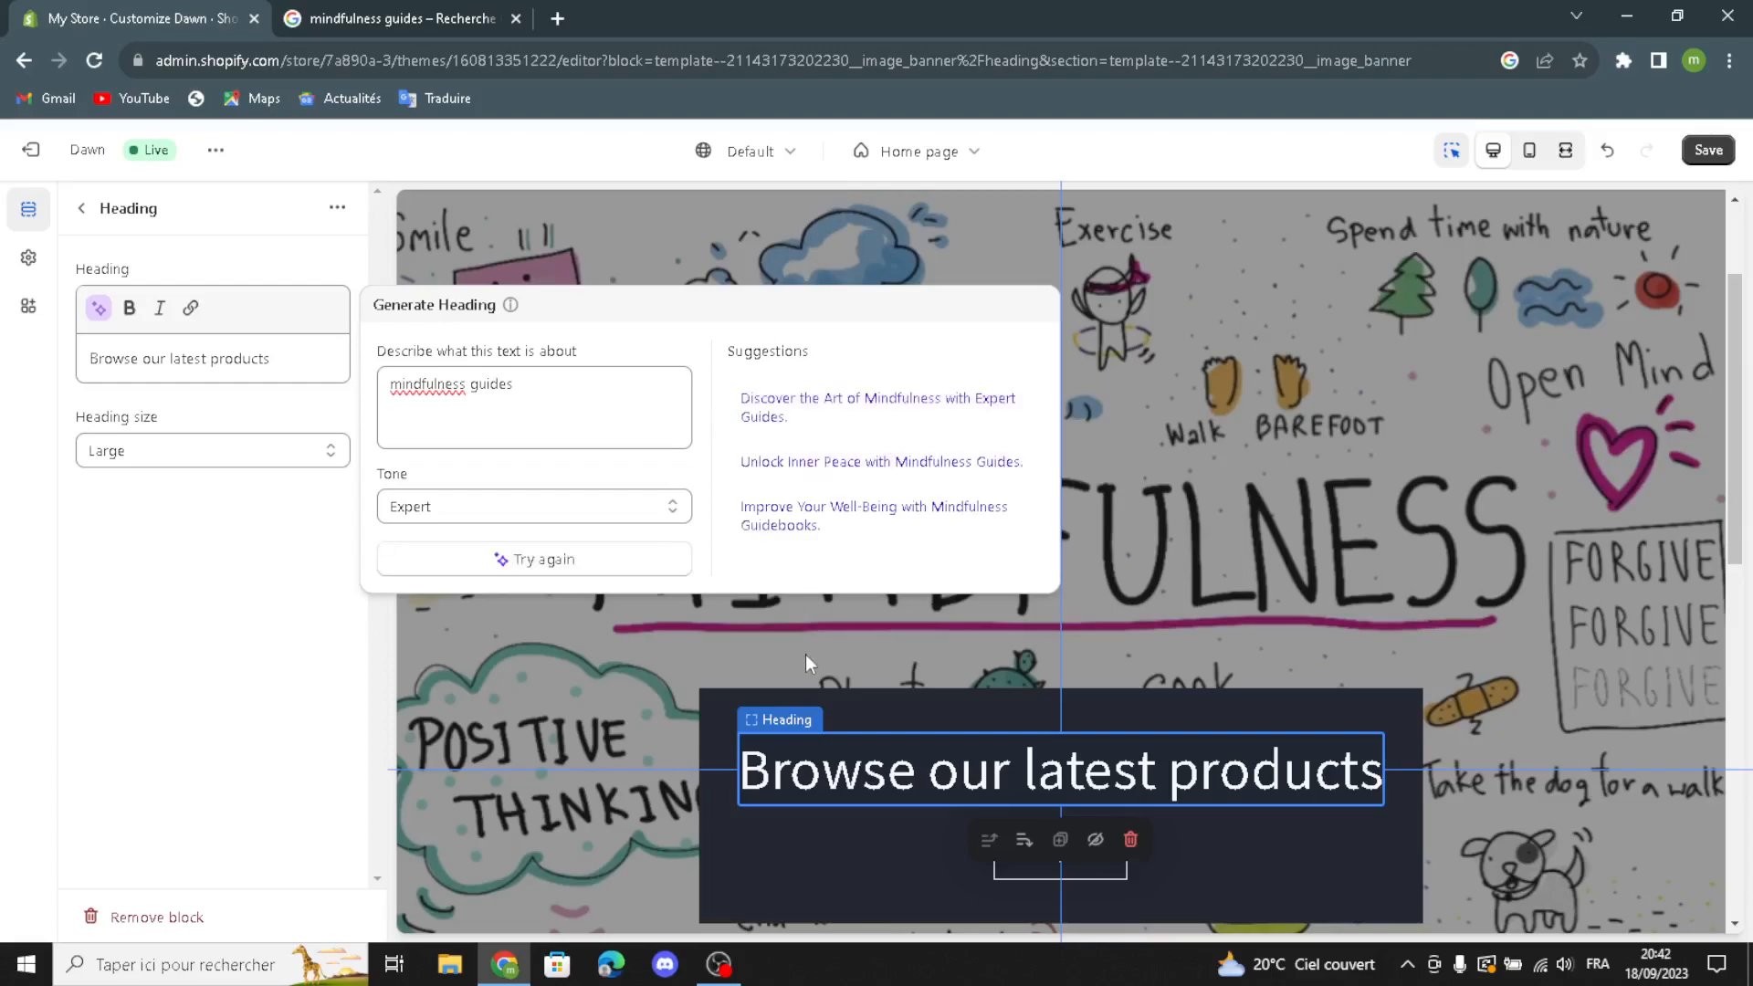
pyautogui.click(848, 408)
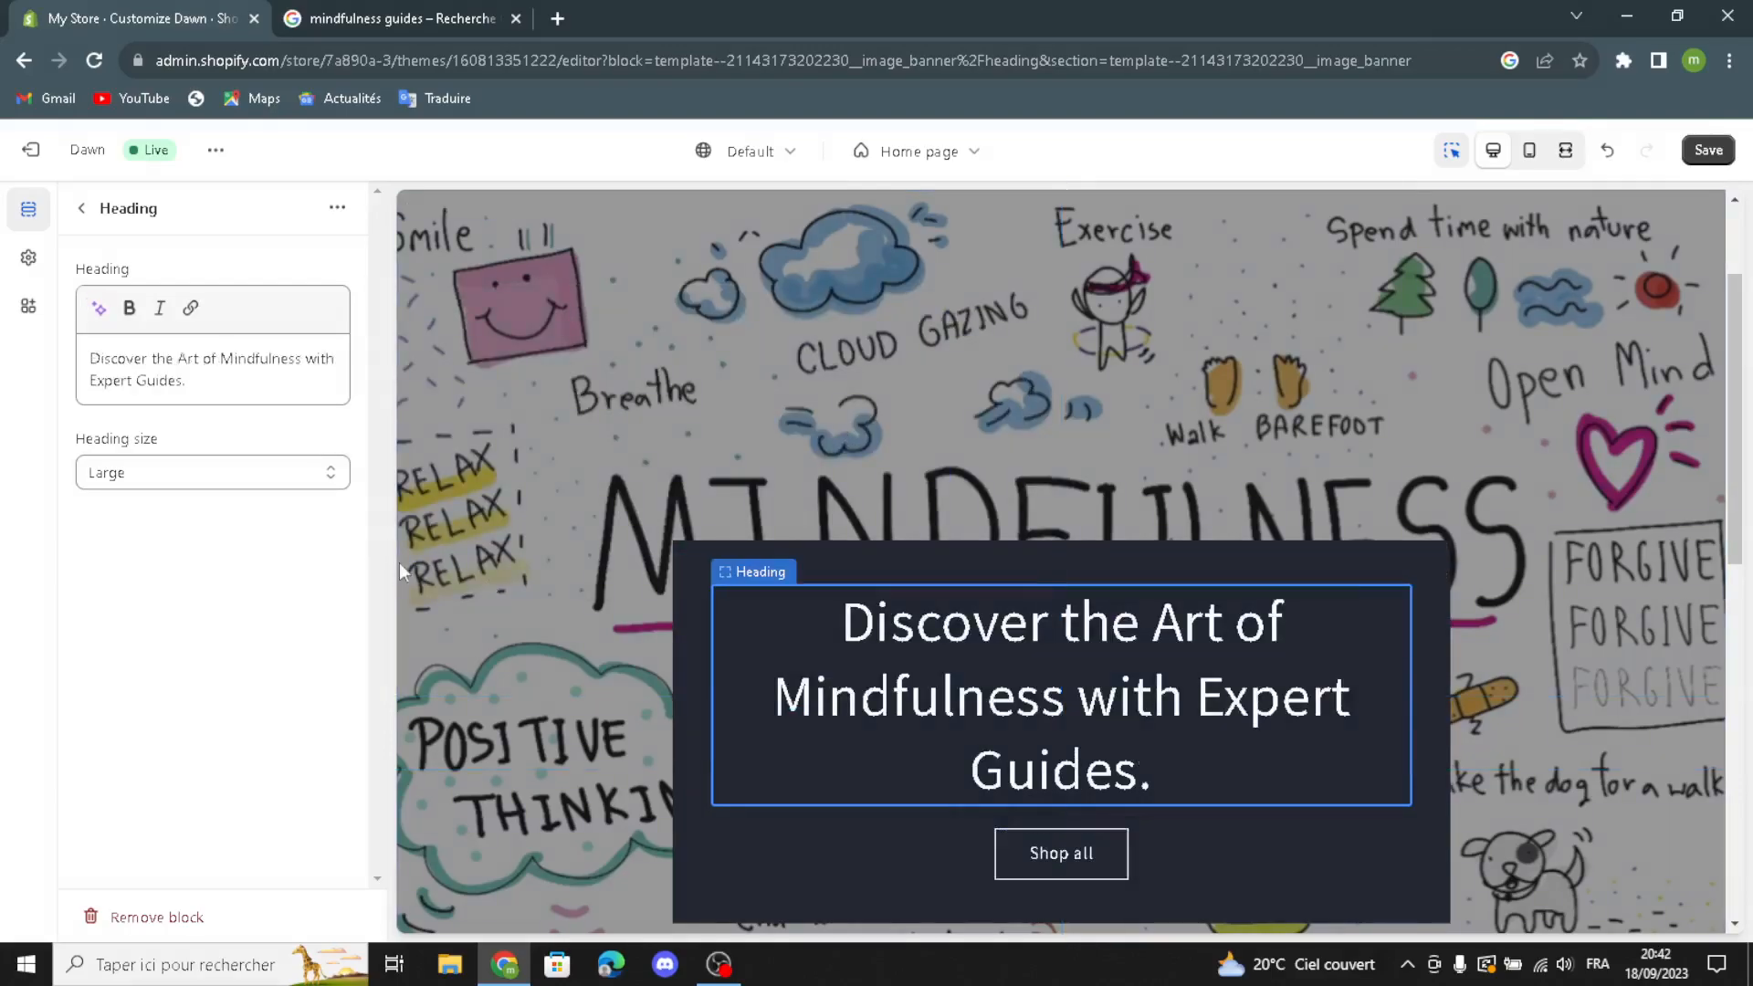
# - Check the size options of the banner heading, keep Large, and return to the home page's section list
pyautogui.click(257, 475)
pyautogui.click(255, 474)
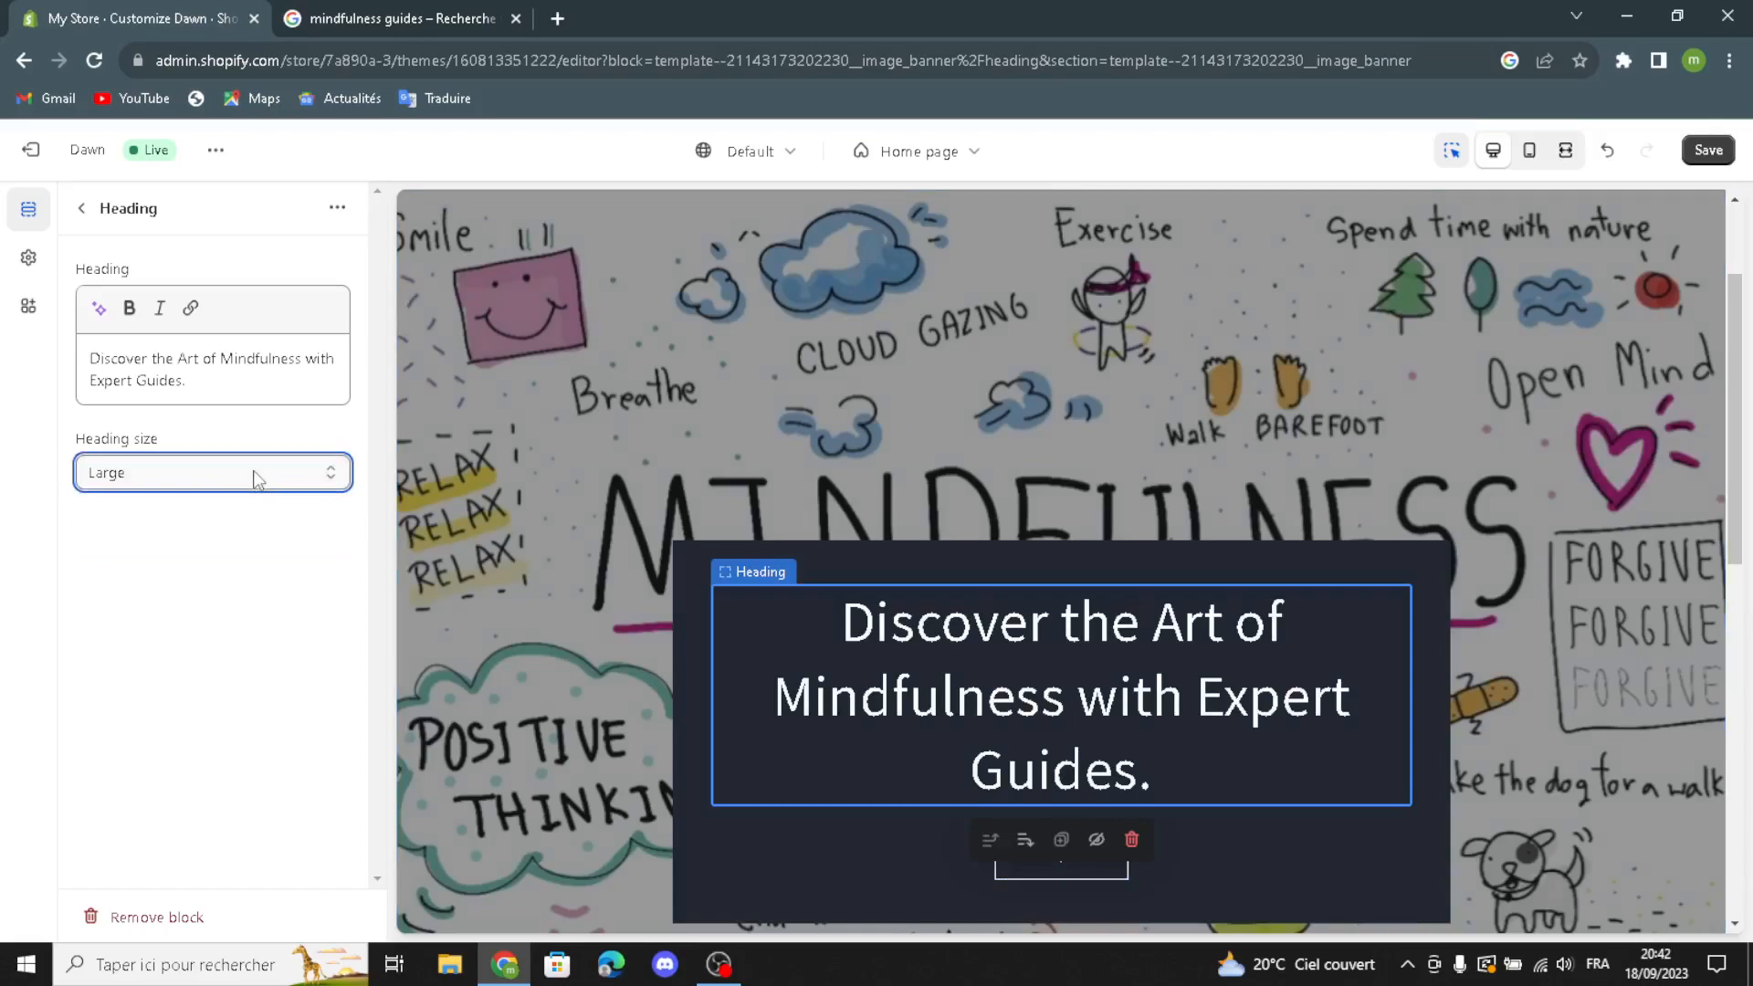
pyautogui.click(78, 210)
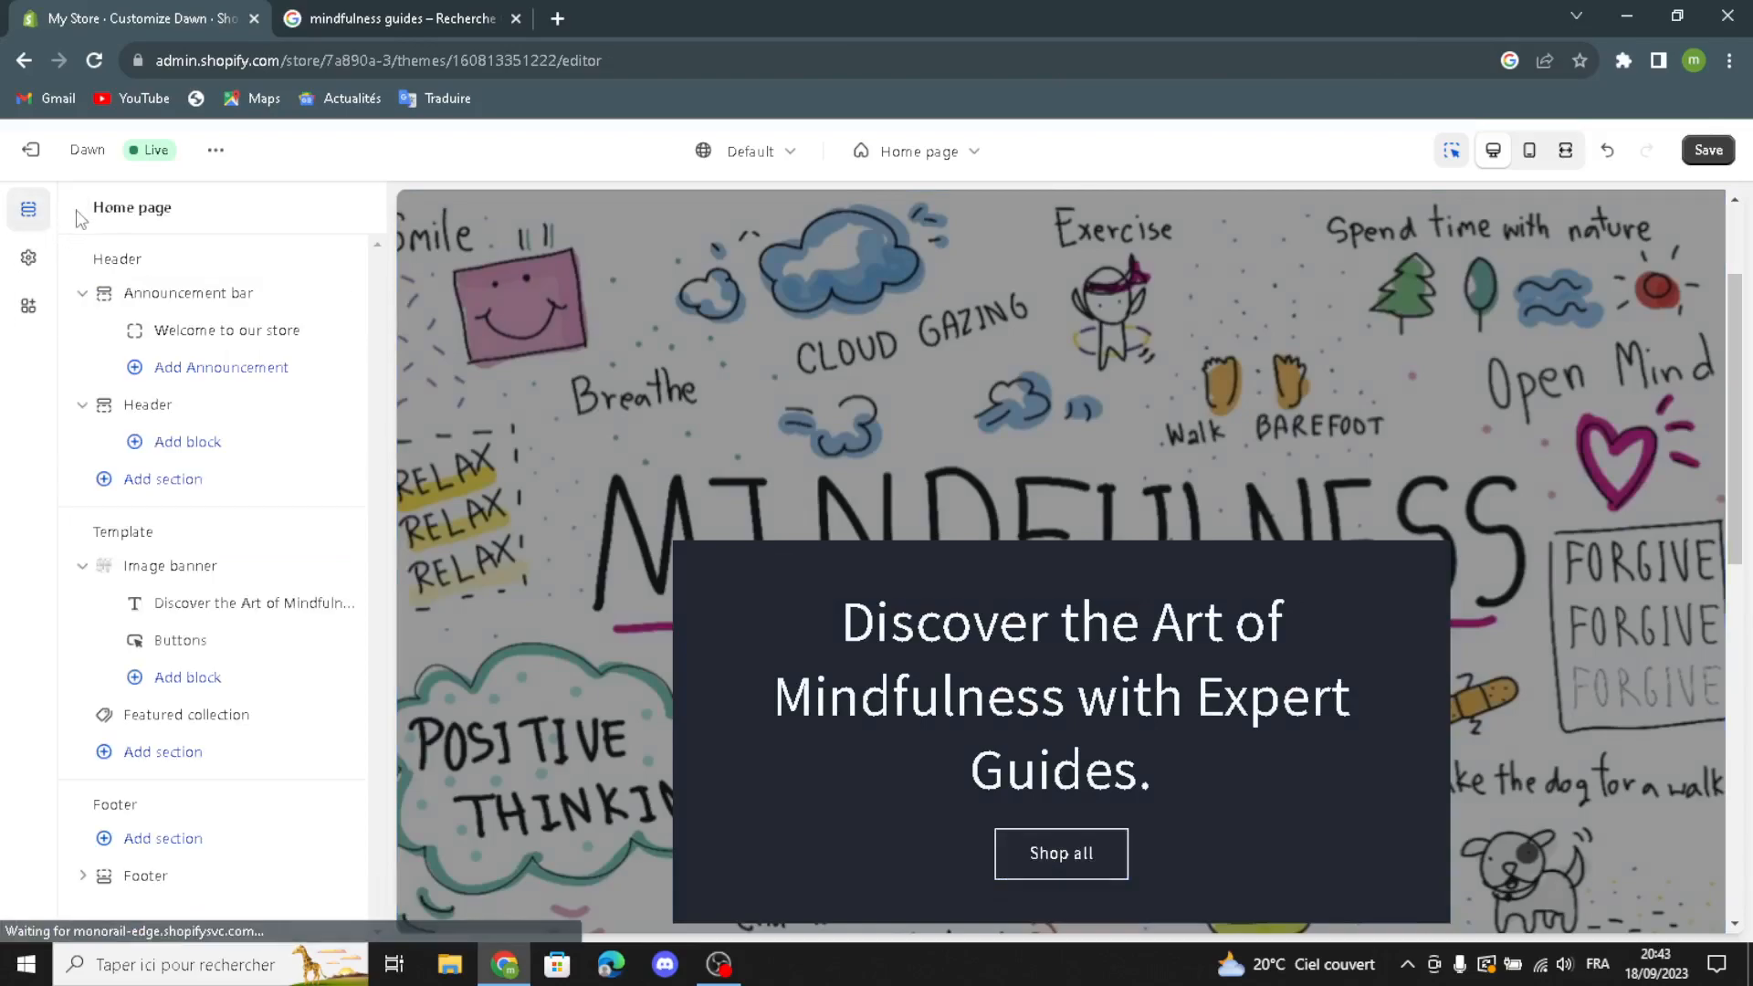
# - Open the image banner's Buttons block, try the outline style on the second button, switch it off again and leave the block
pyautogui.click(169, 641)
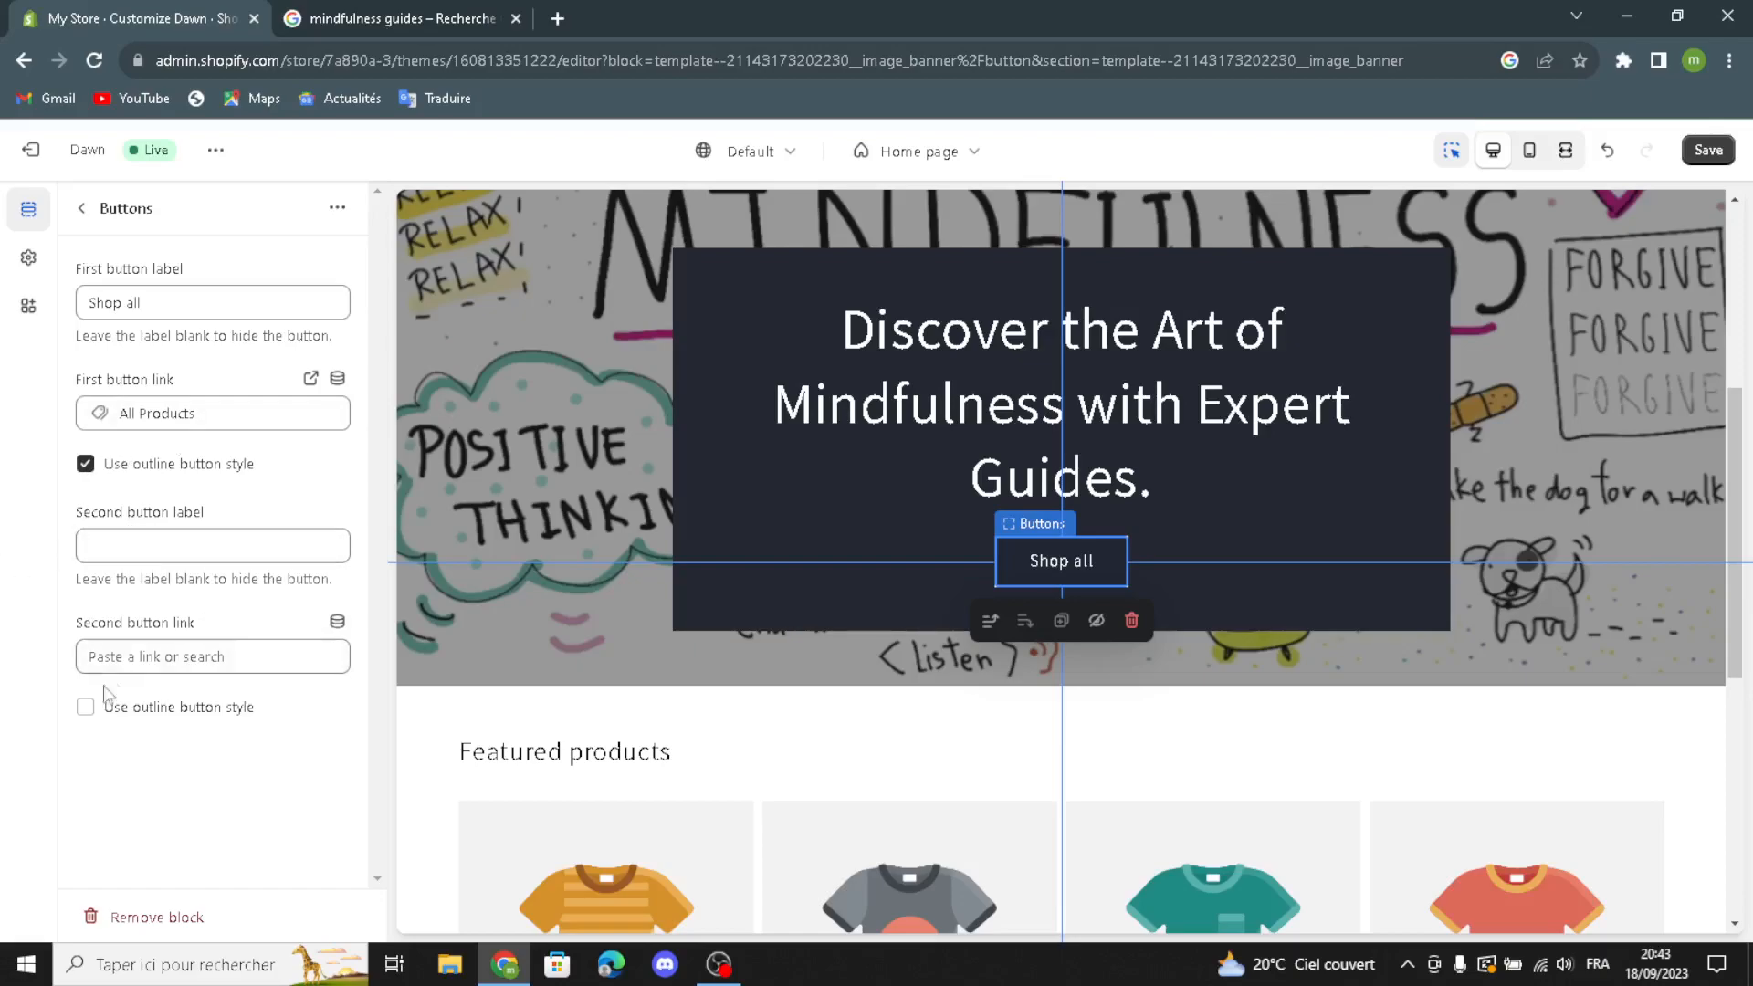
pyautogui.click(85, 712)
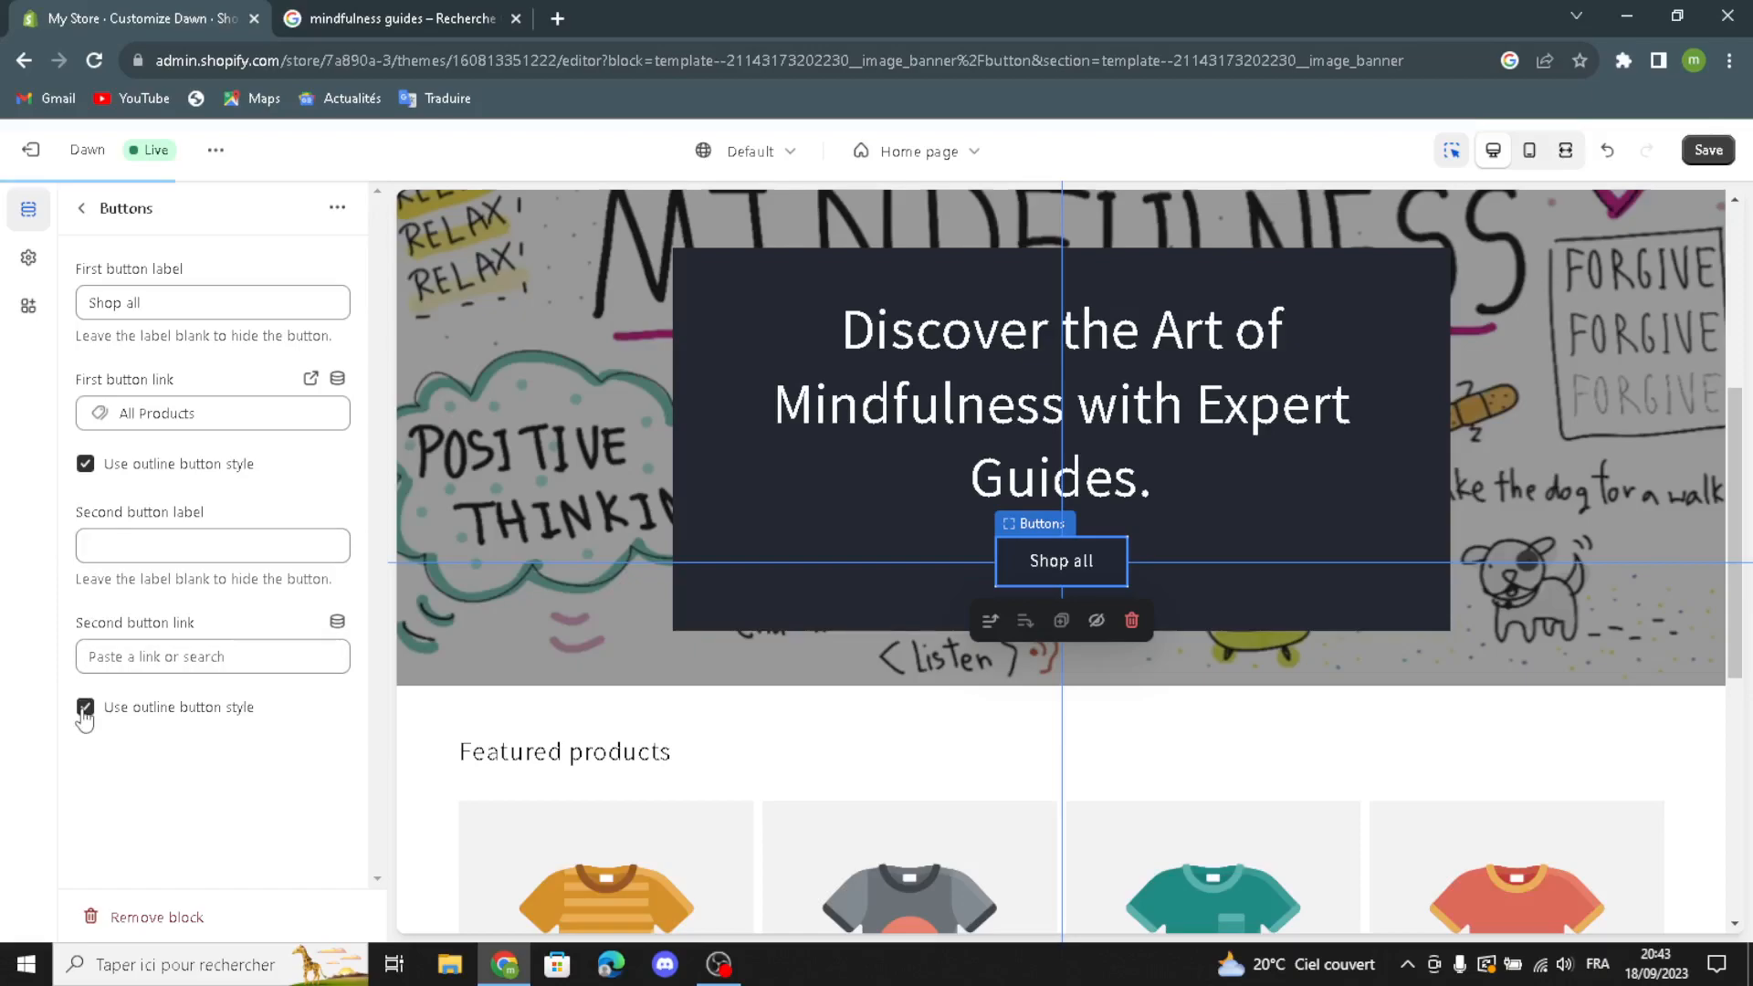
pyautogui.click(85, 712)
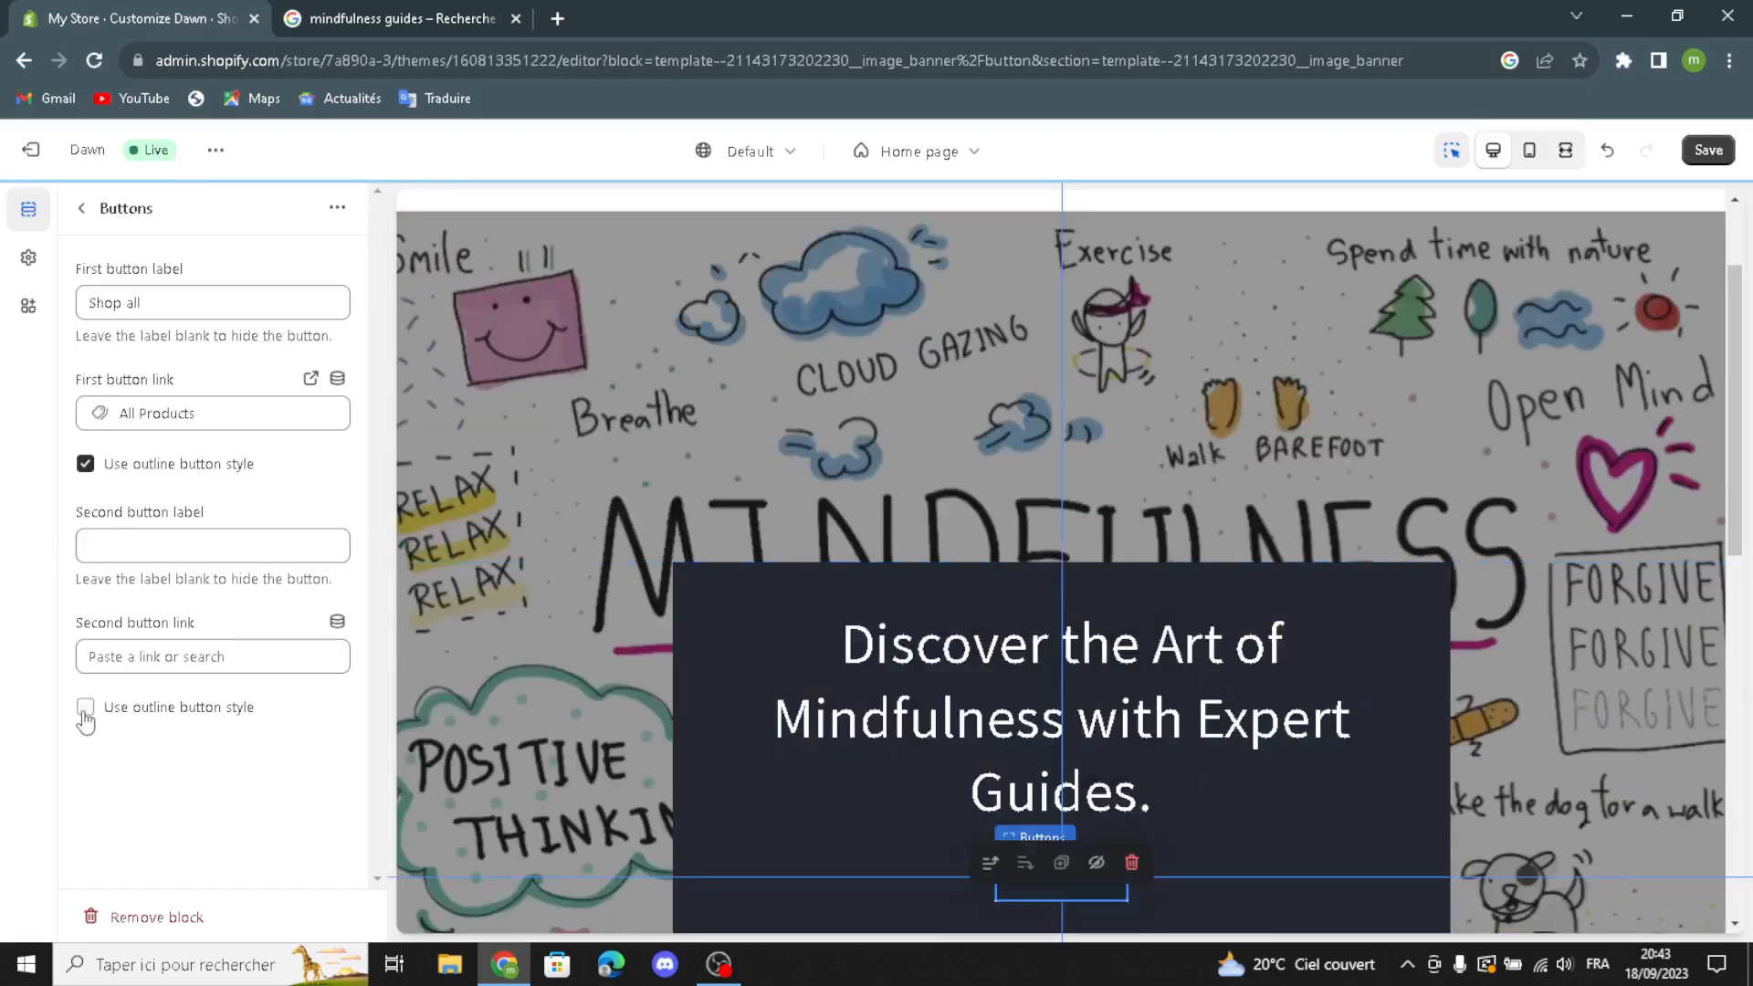
pyautogui.click(73, 207)
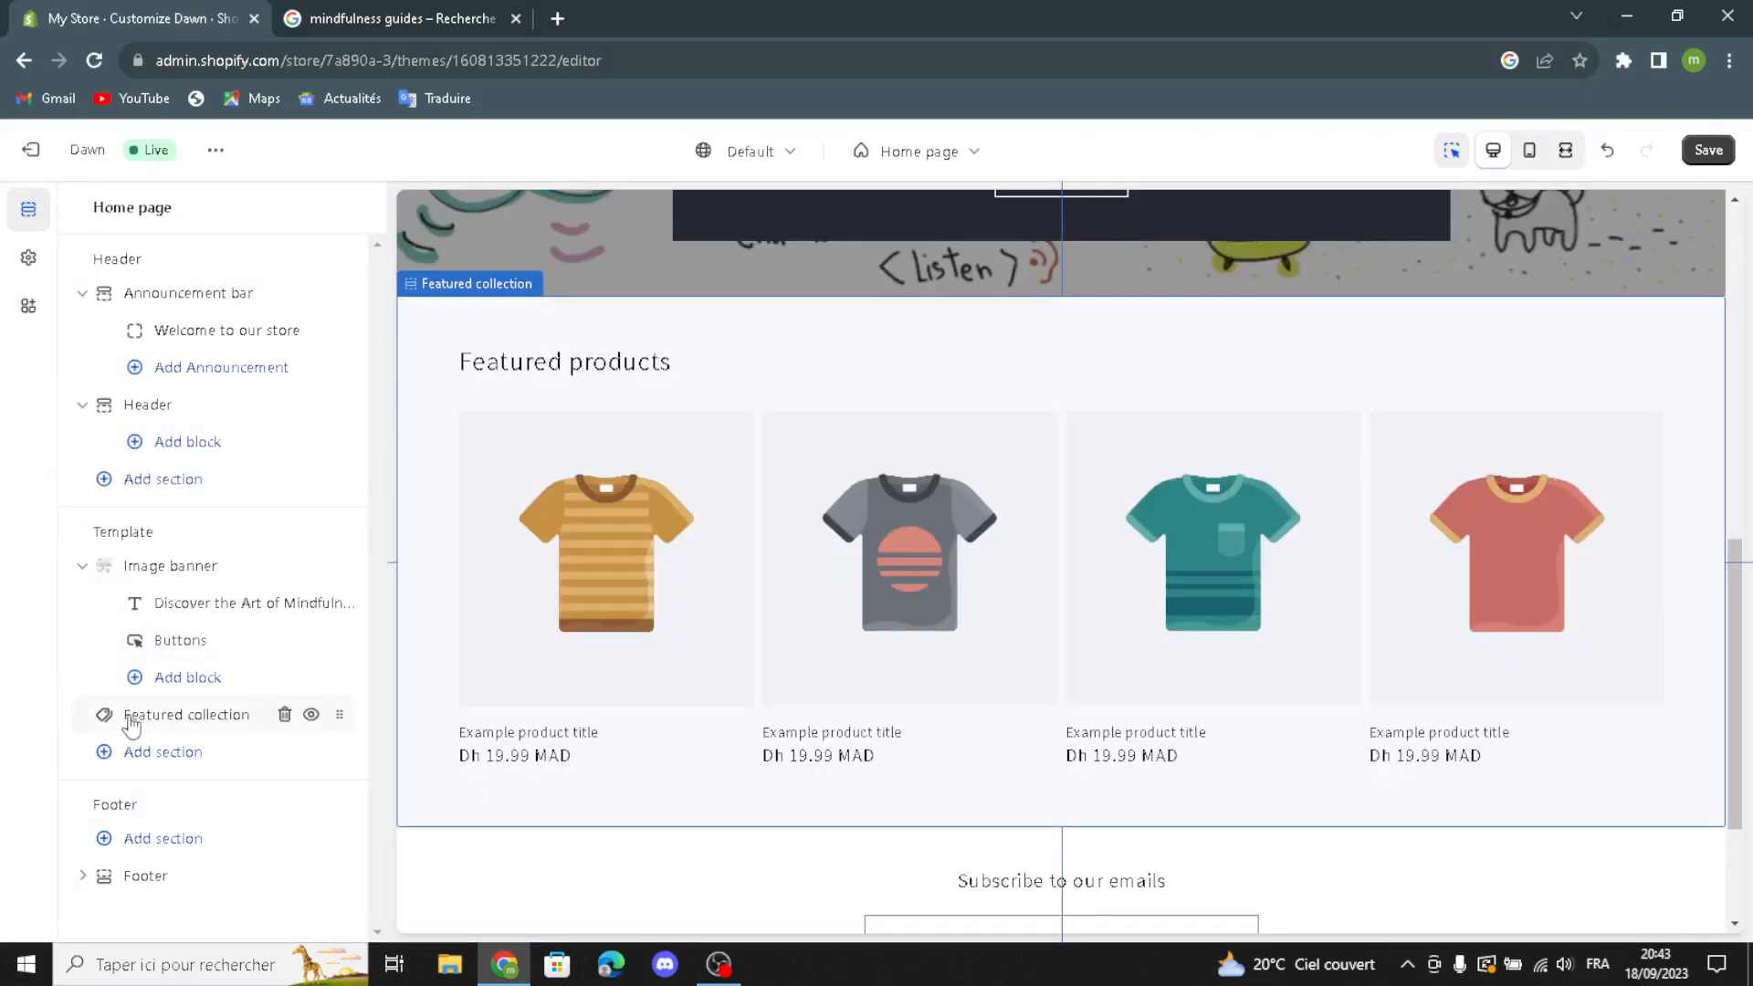
# - Generate the Featured collection heading from the description "mindfulness guides" and apply the suggestion "Discover the Path to Mindfulness with Expert Guides."
pyautogui.click(131, 722)
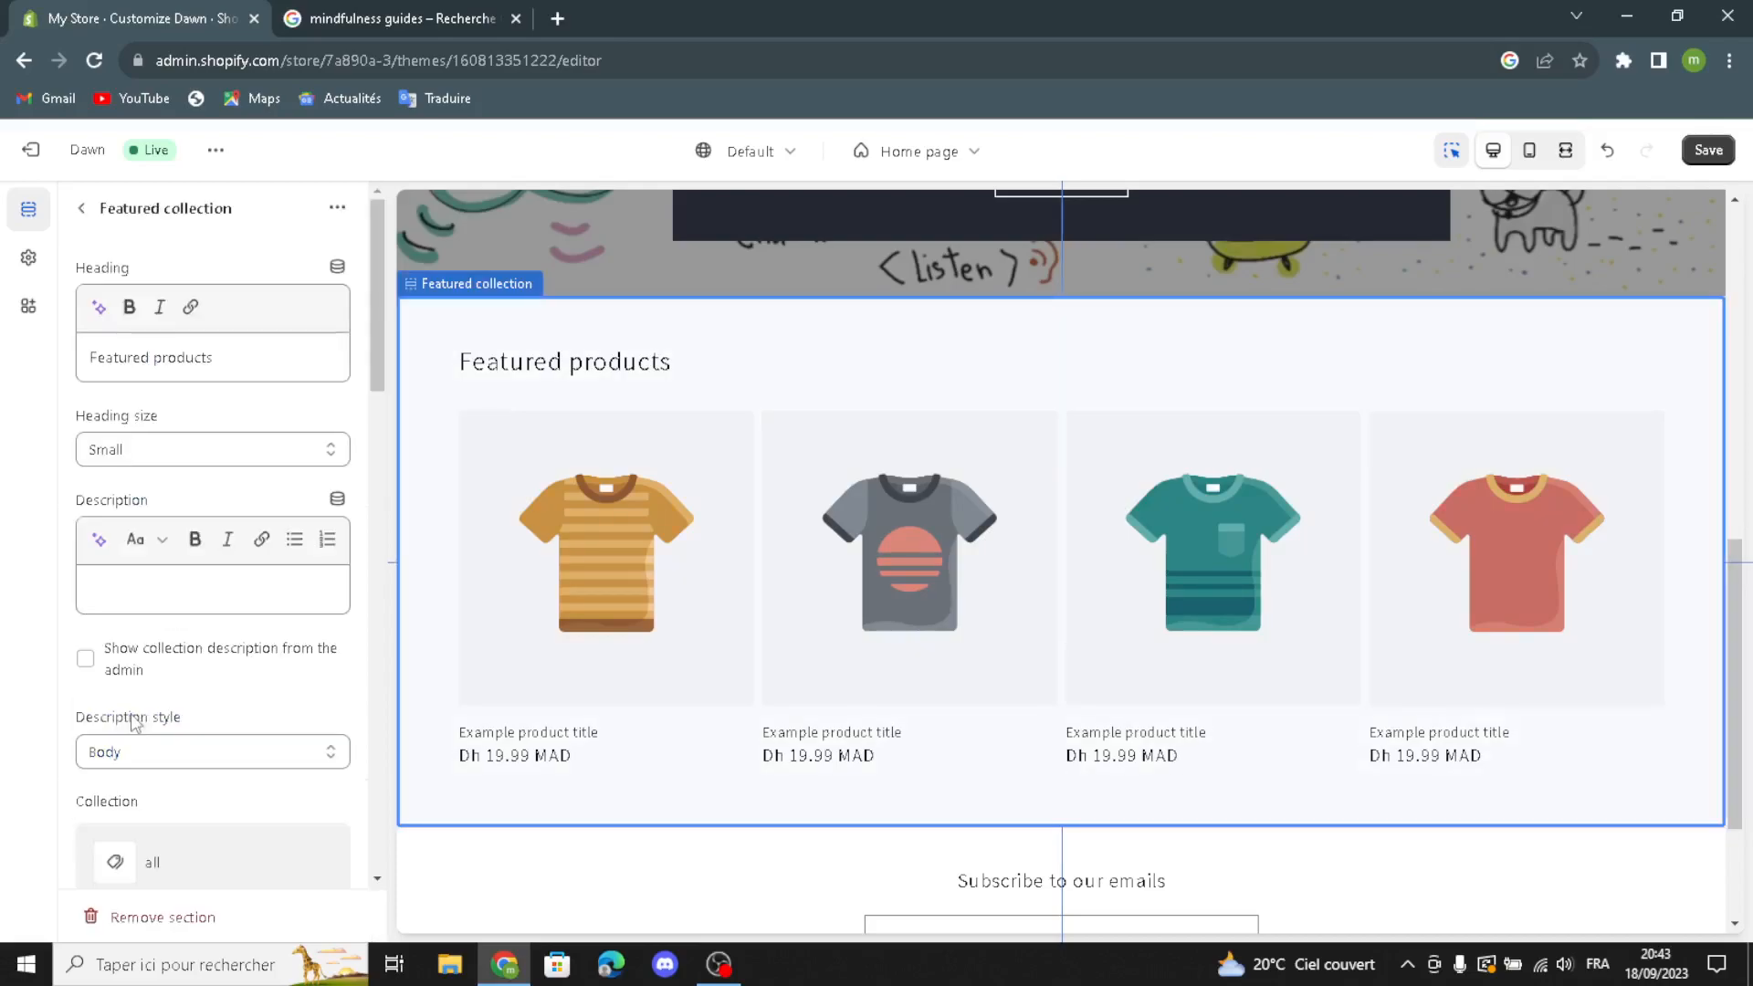
pyautogui.click(121, 312)
pyautogui.click(101, 308)
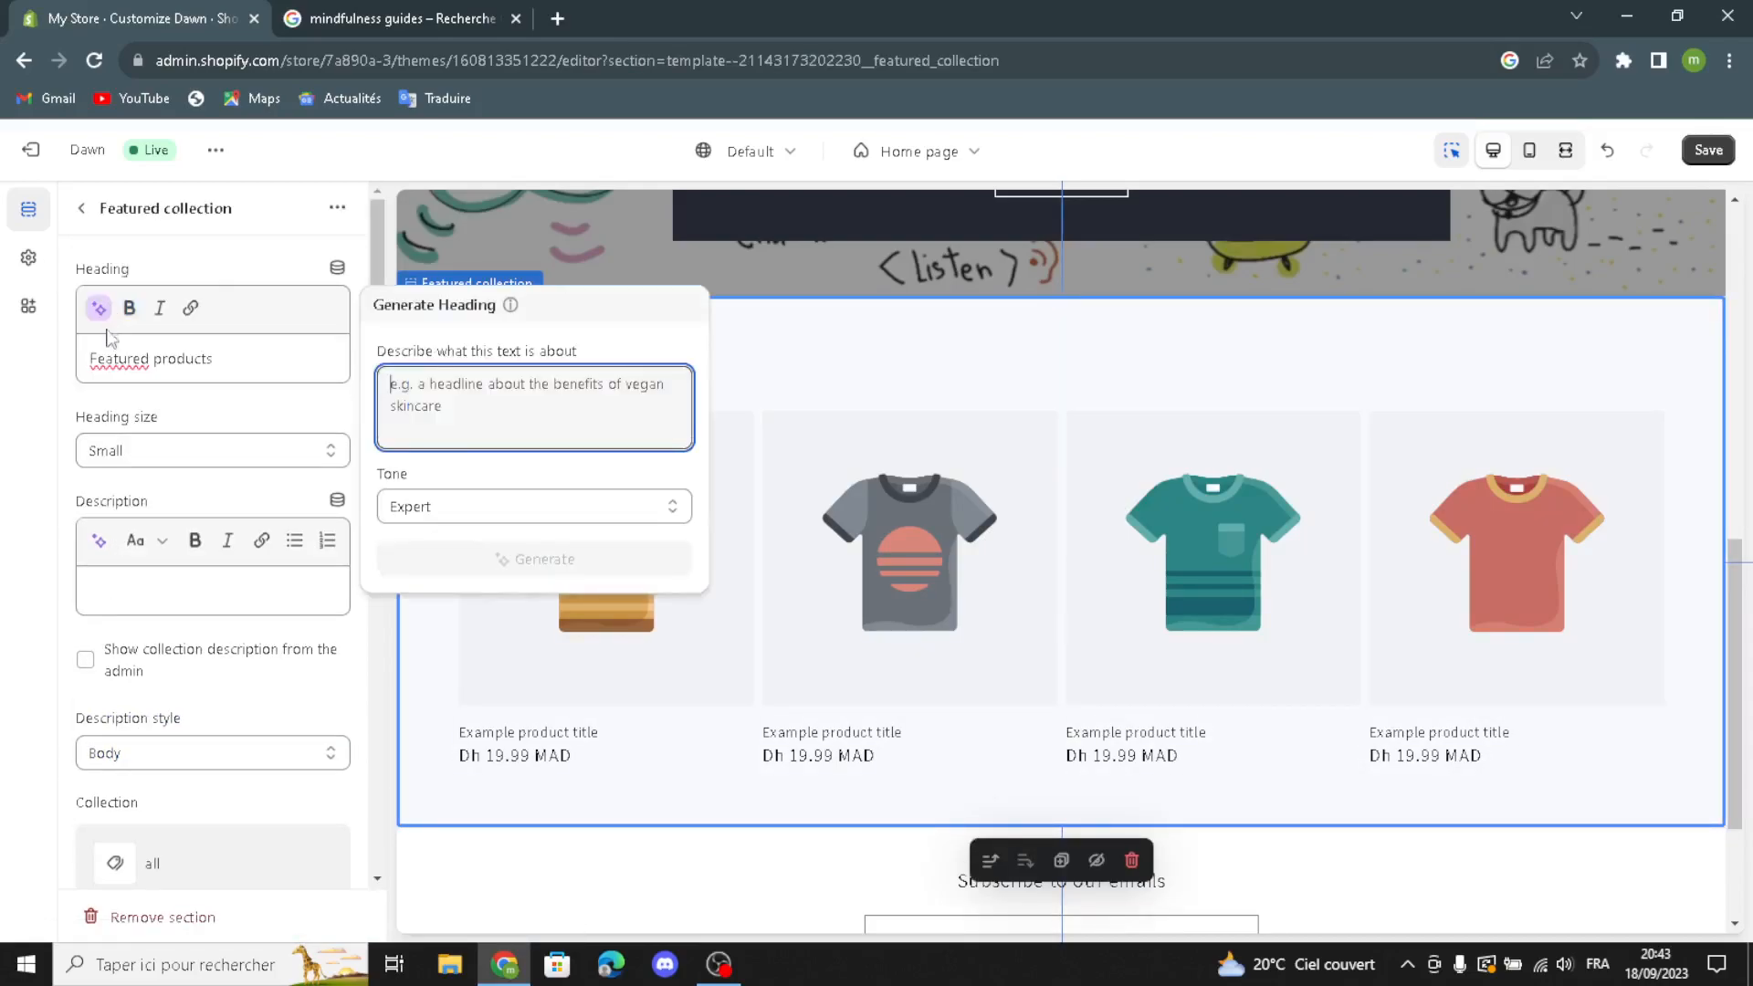
pyautogui.write('mindfulness guides')
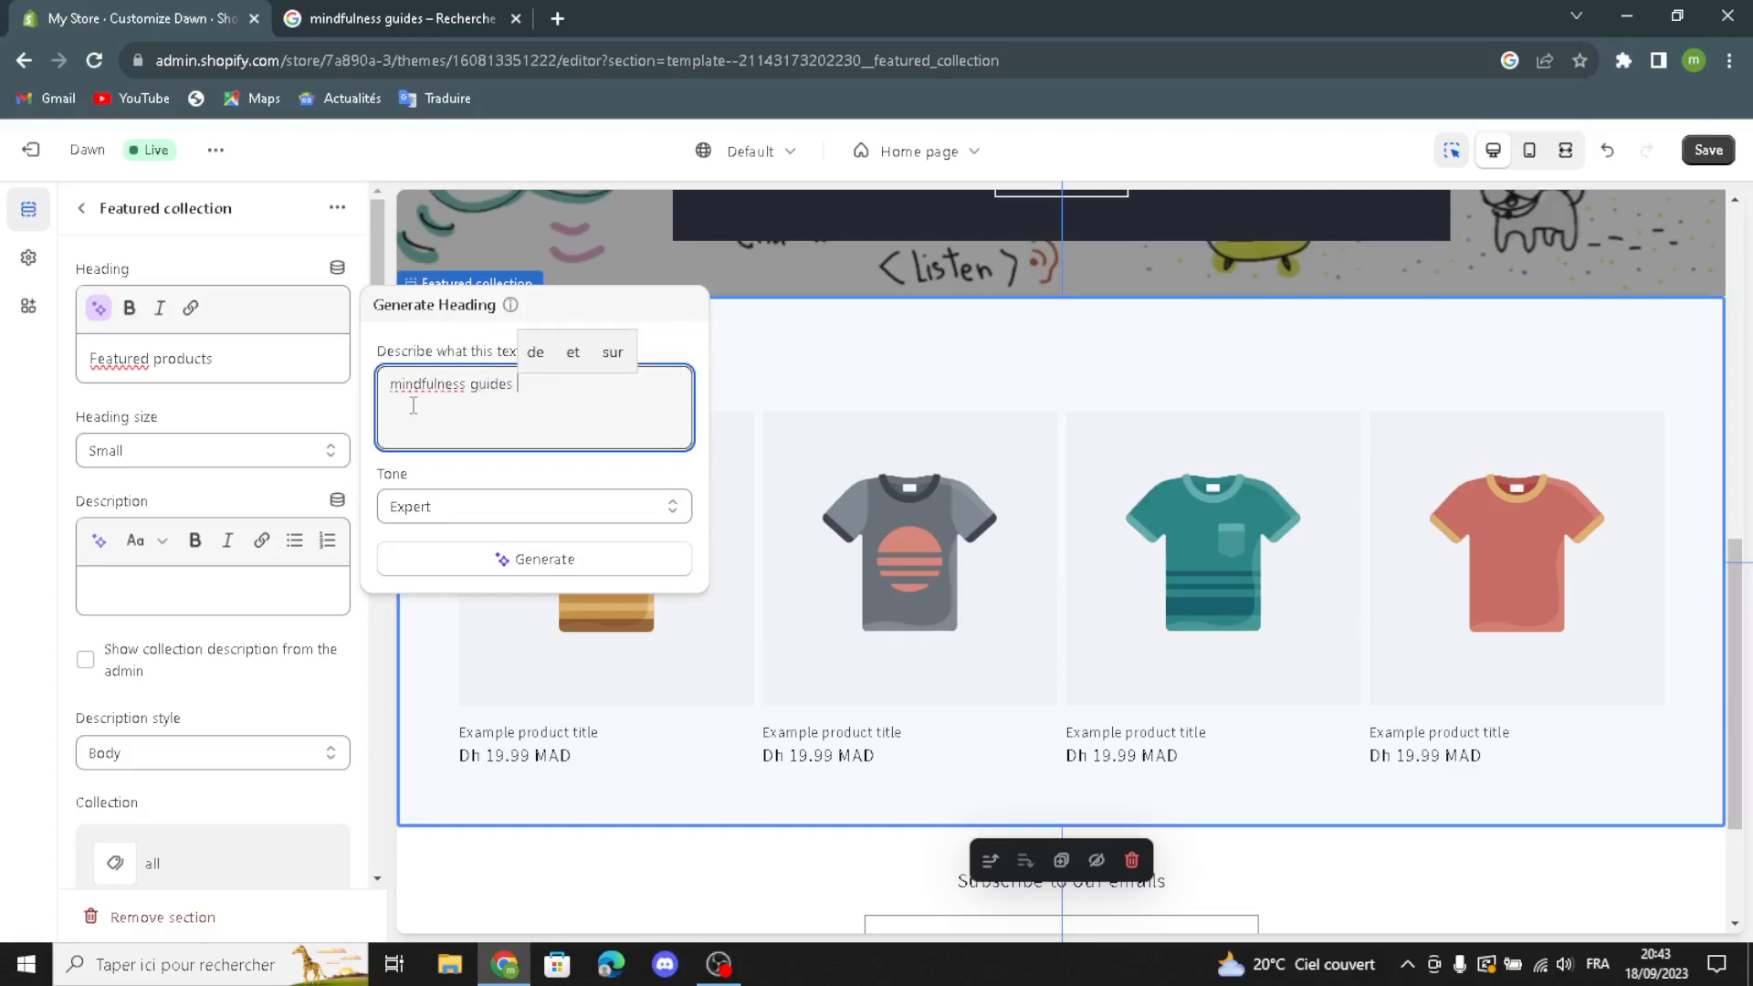
pyautogui.press('Return')
pyautogui.click(445, 560)
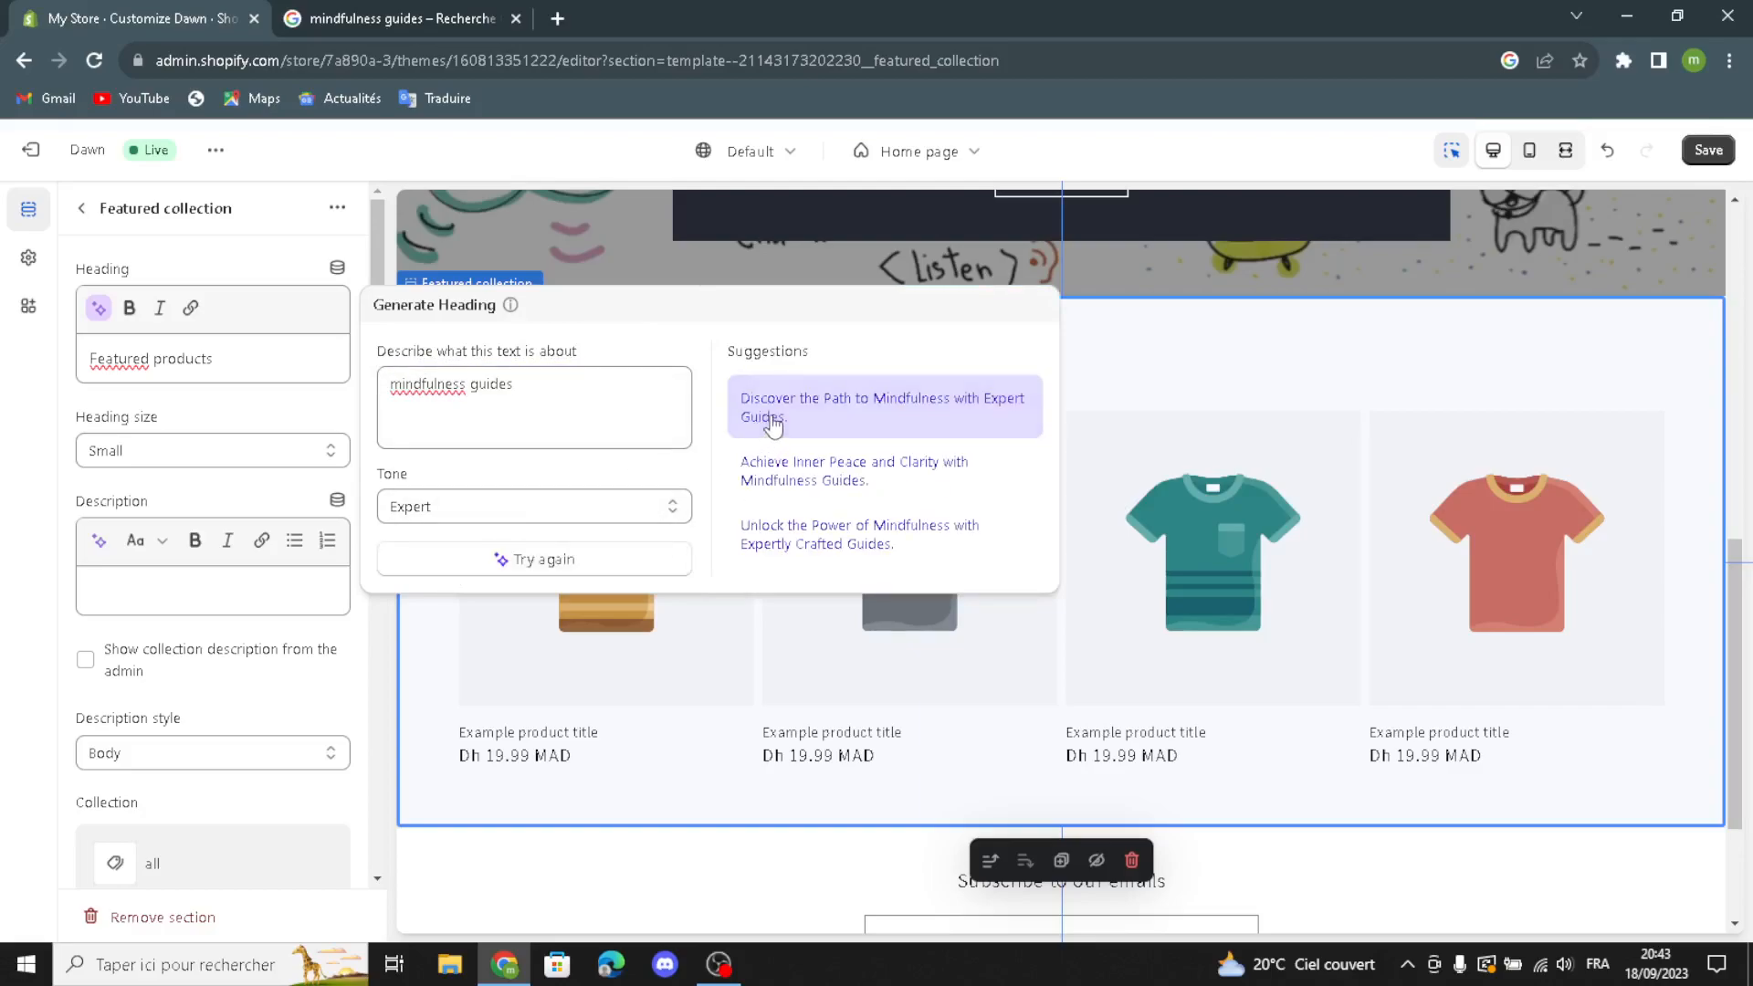
pyautogui.click(771, 420)
# - Try the Large size on the Featured collection heading, then set the heading size to Medium
pyautogui.click(185, 473)
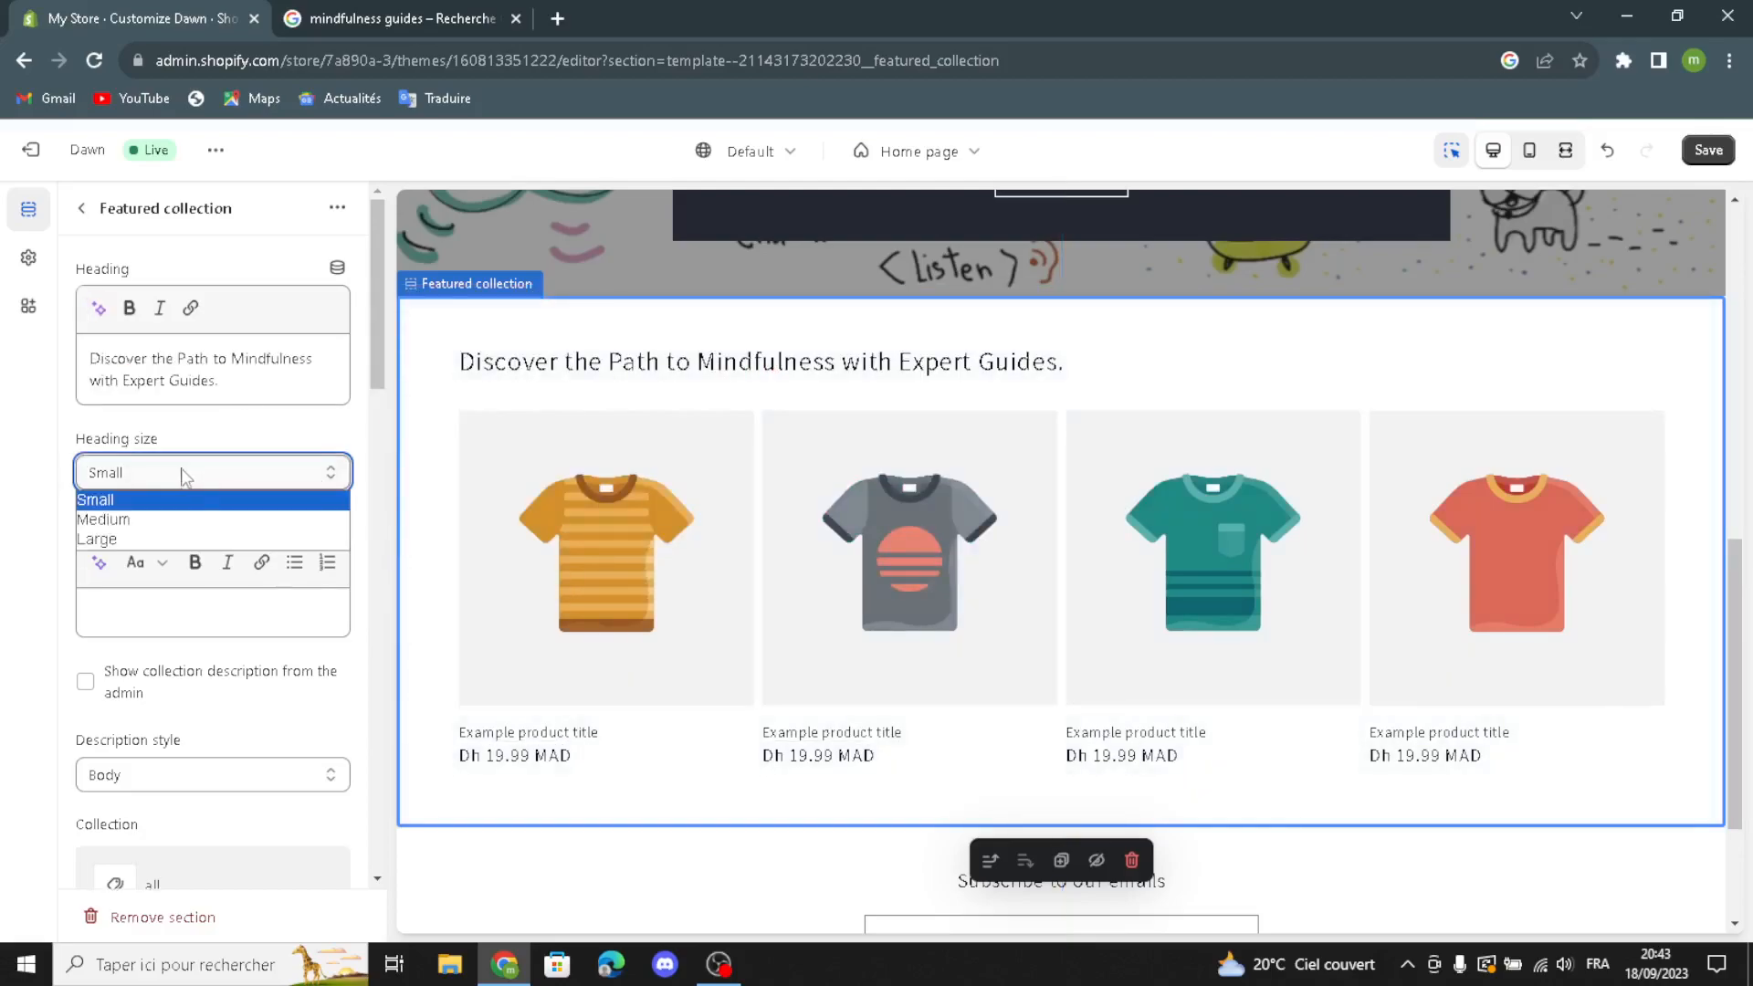
pyautogui.click(172, 537)
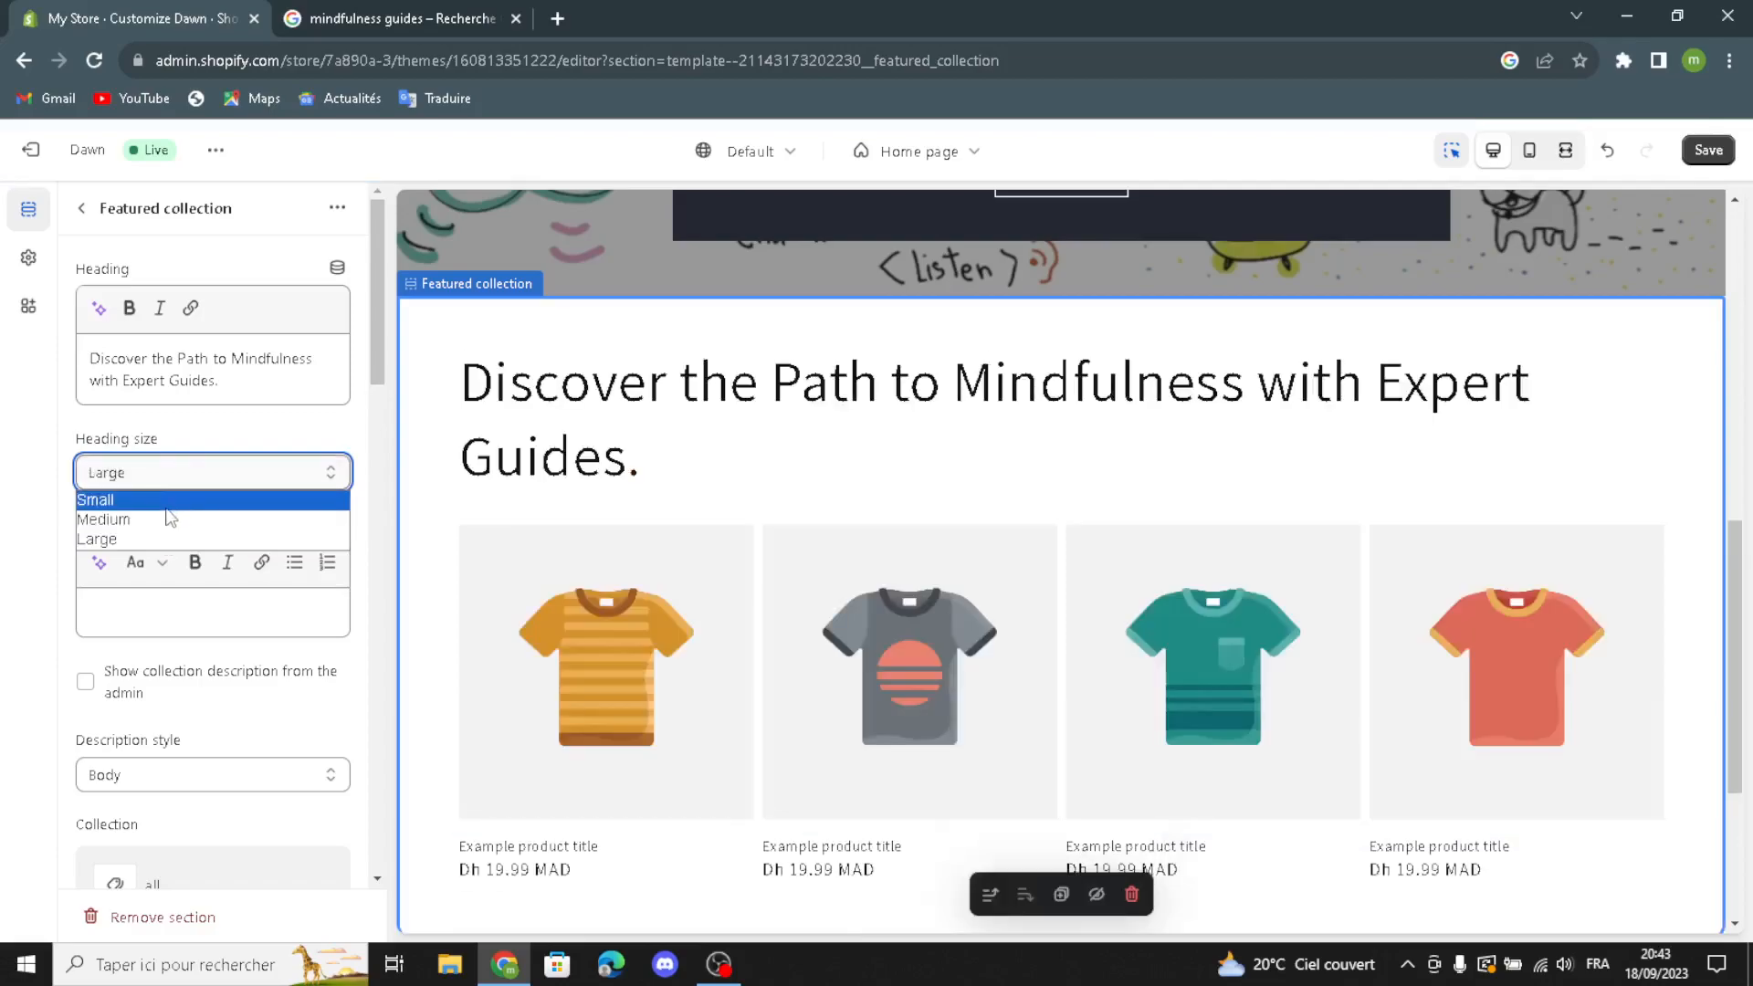
pyautogui.click(171, 519)
# - Generate the Featured collection description from "mindfulness guides" and apply the suggestion beginning "Discover the benefits of mindfulness with our expertly crafted guides."
pyautogui.click(99, 562)
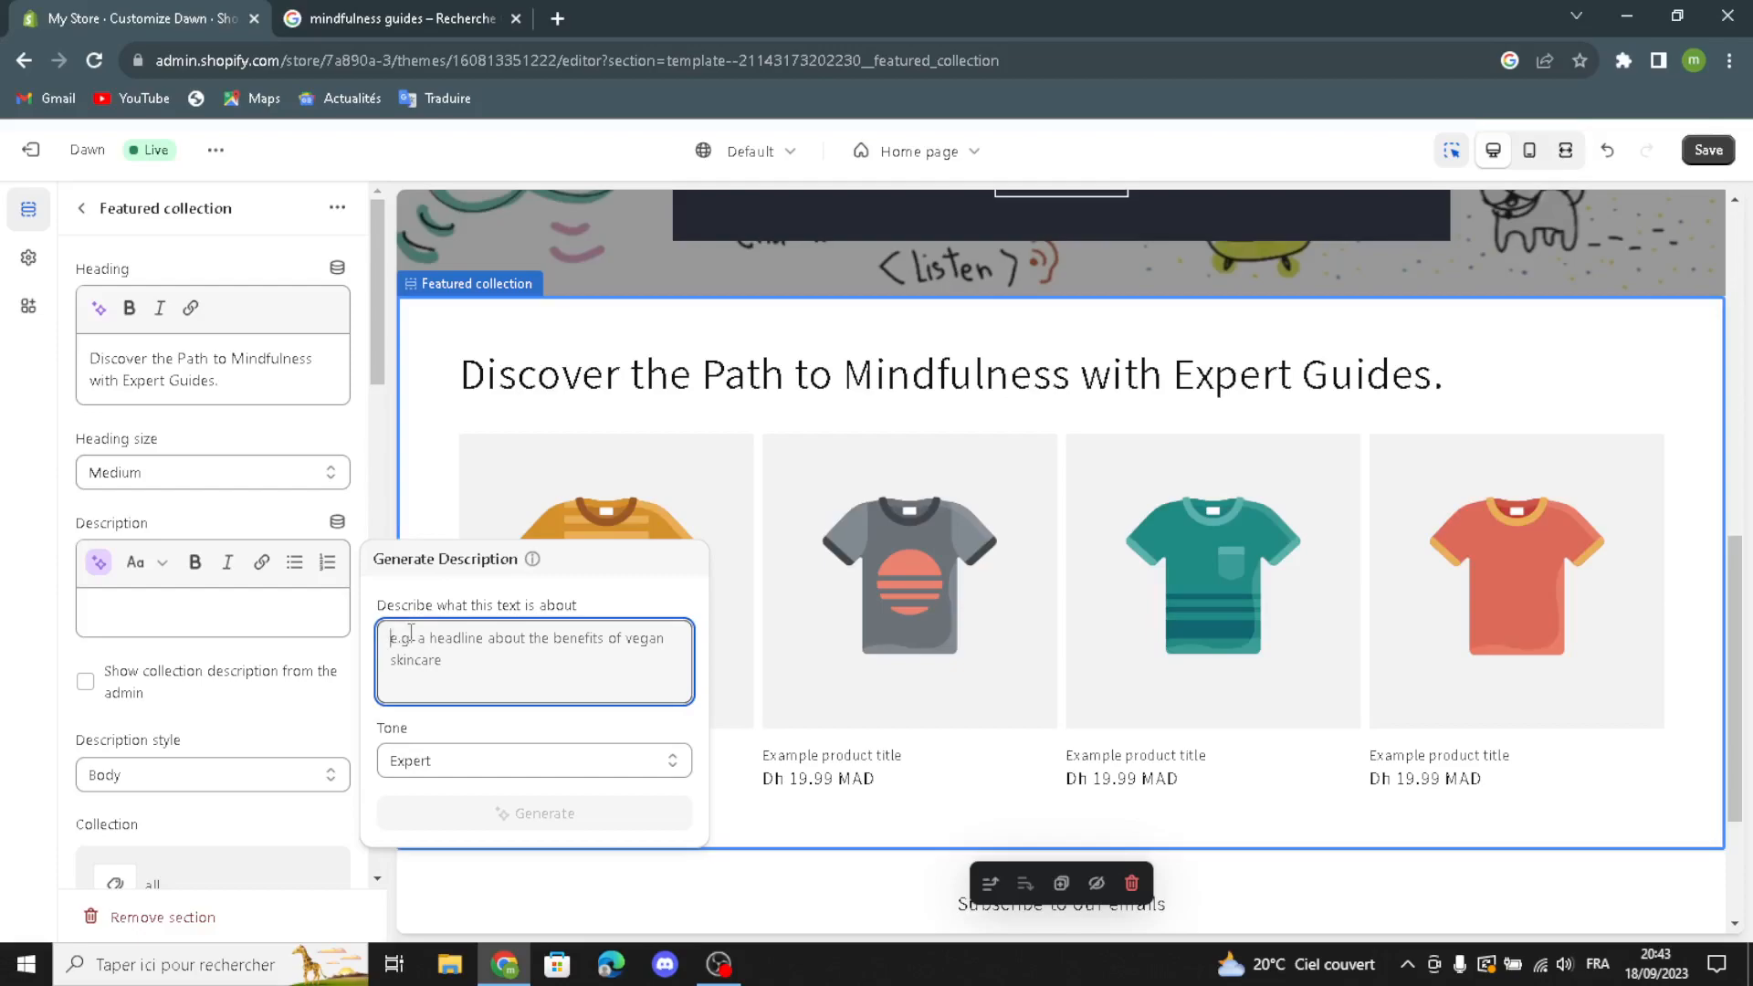
pyautogui.write('mind')
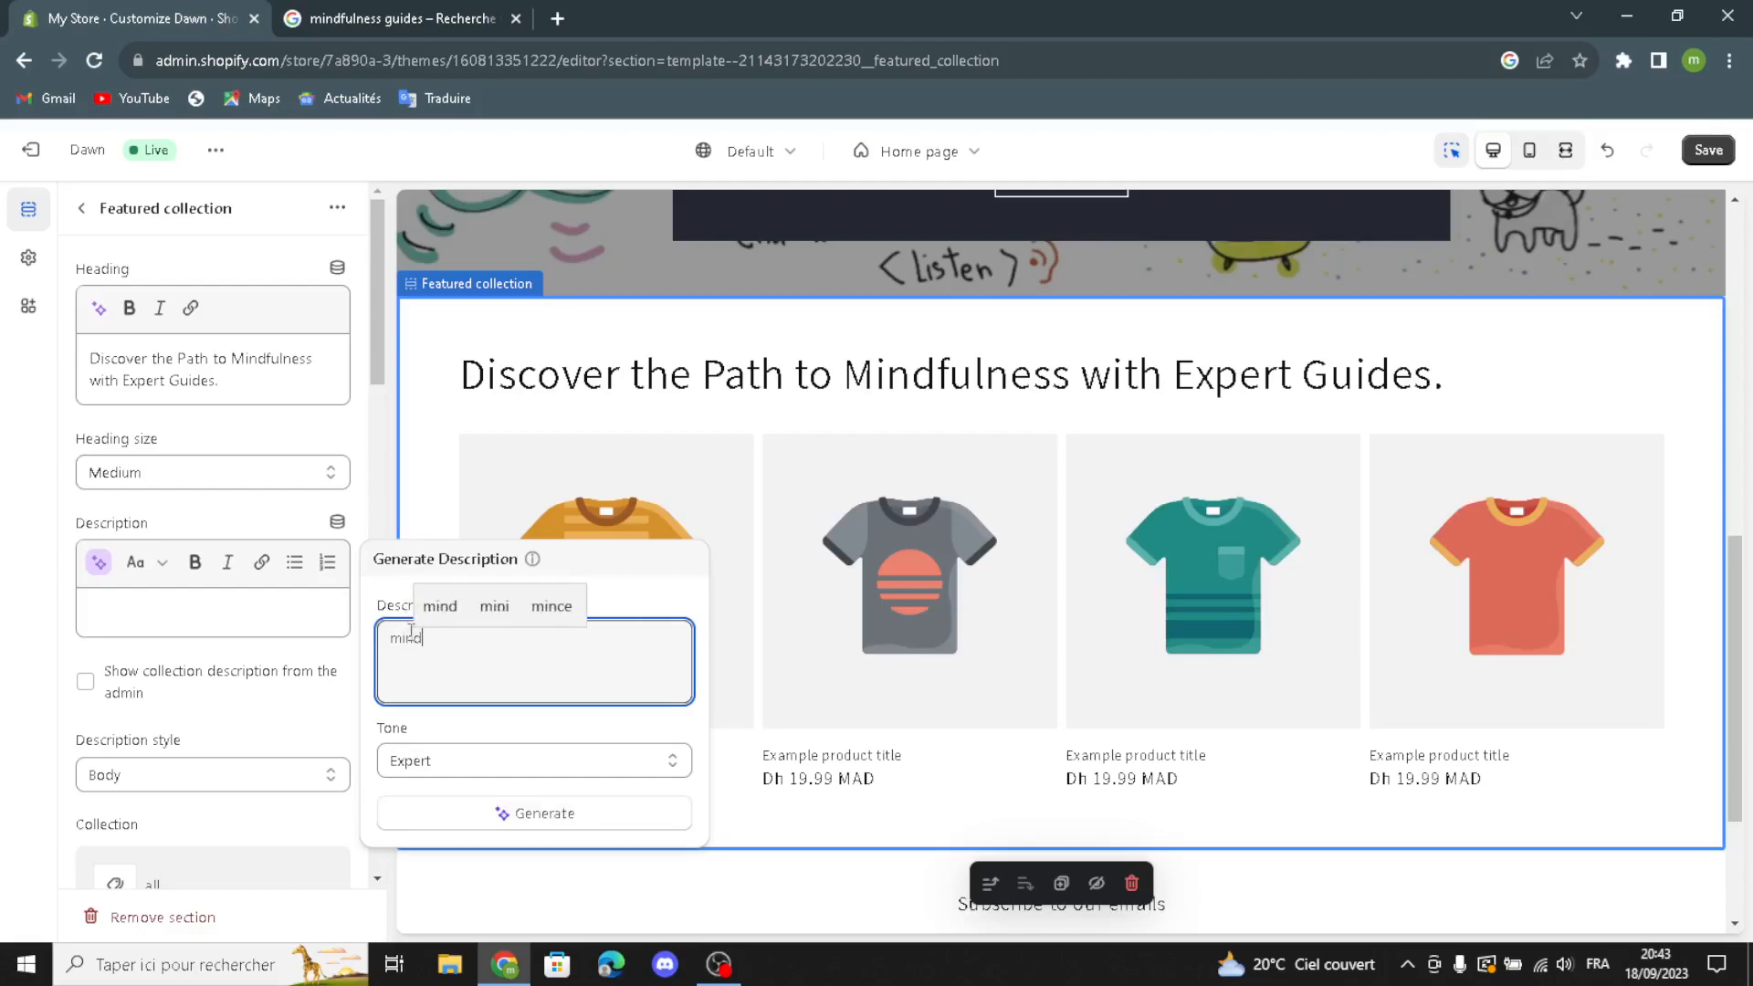
pyautogui.write('fuln')
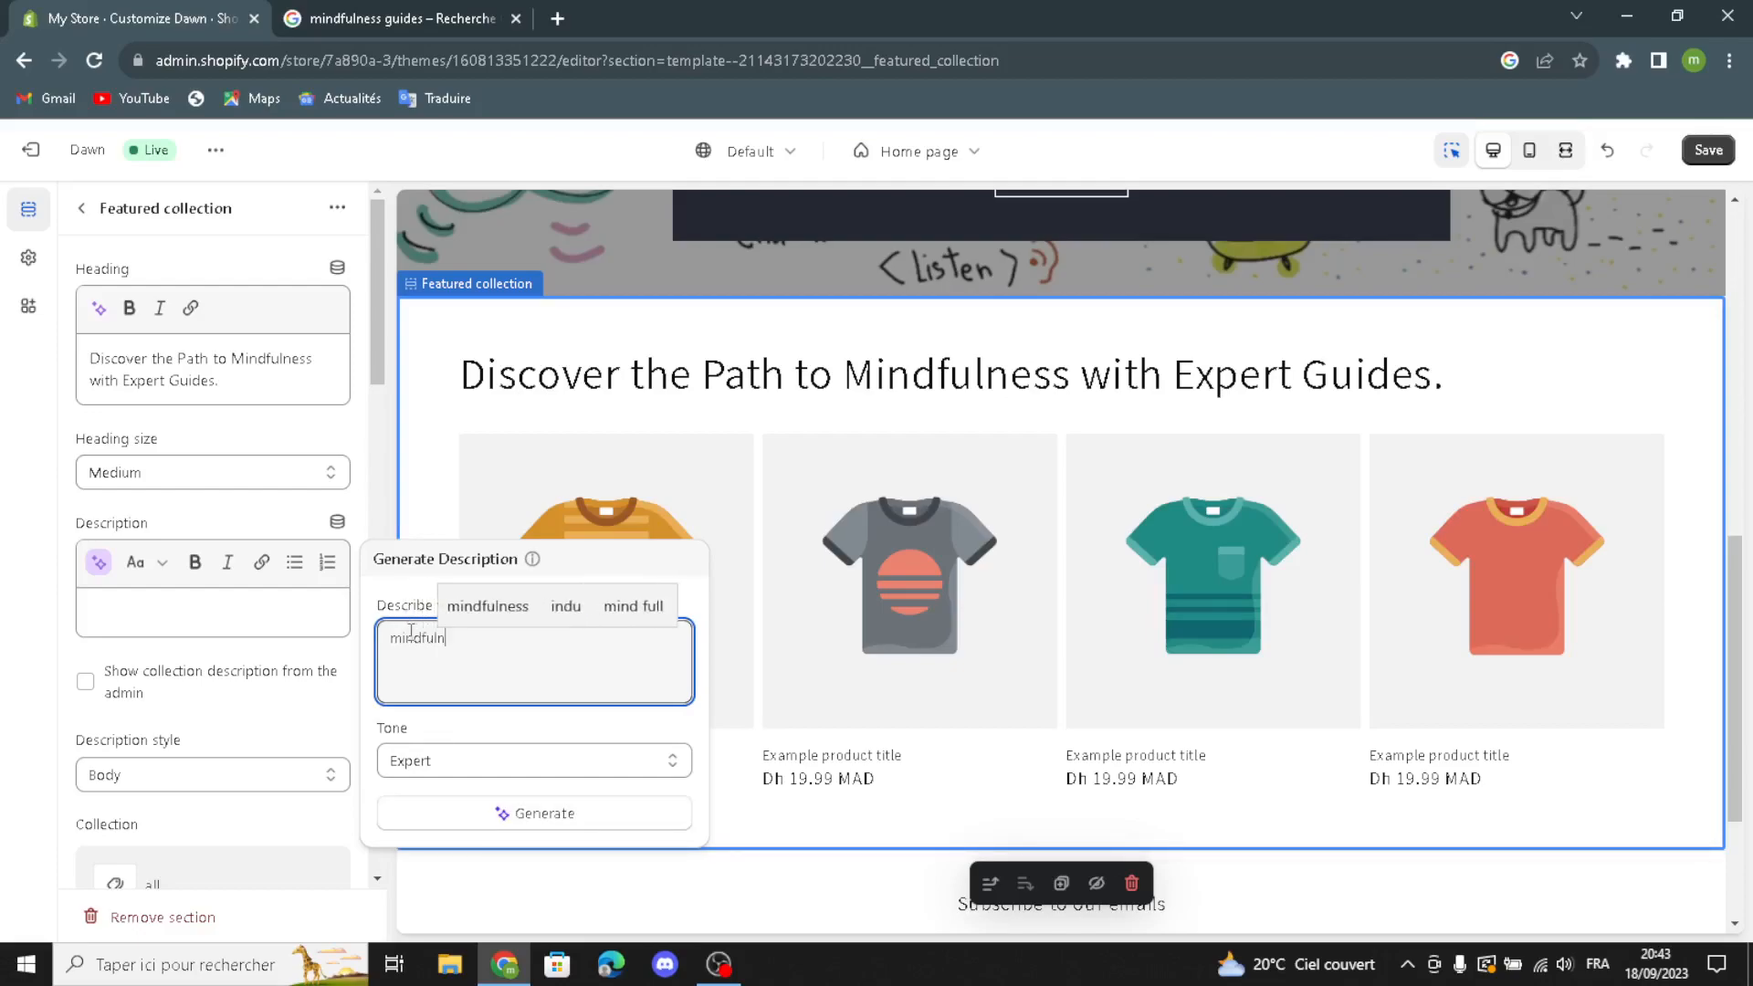
pyautogui.write('ess guides')
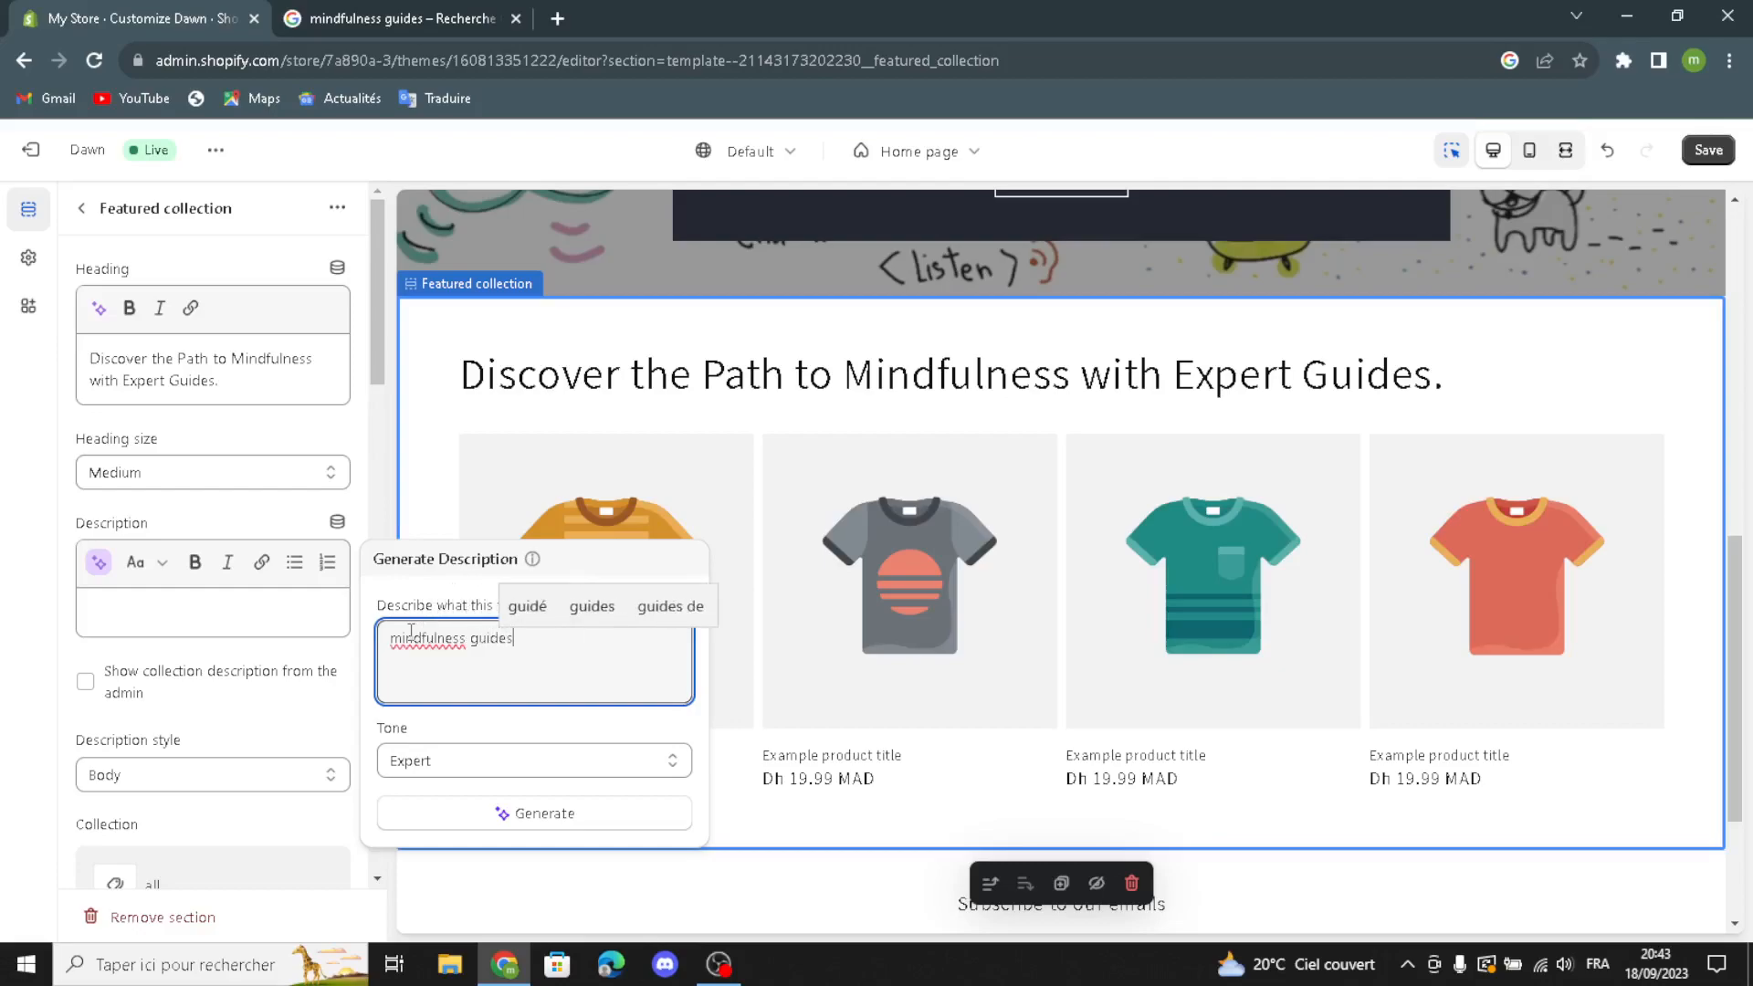
pyautogui.click(450, 824)
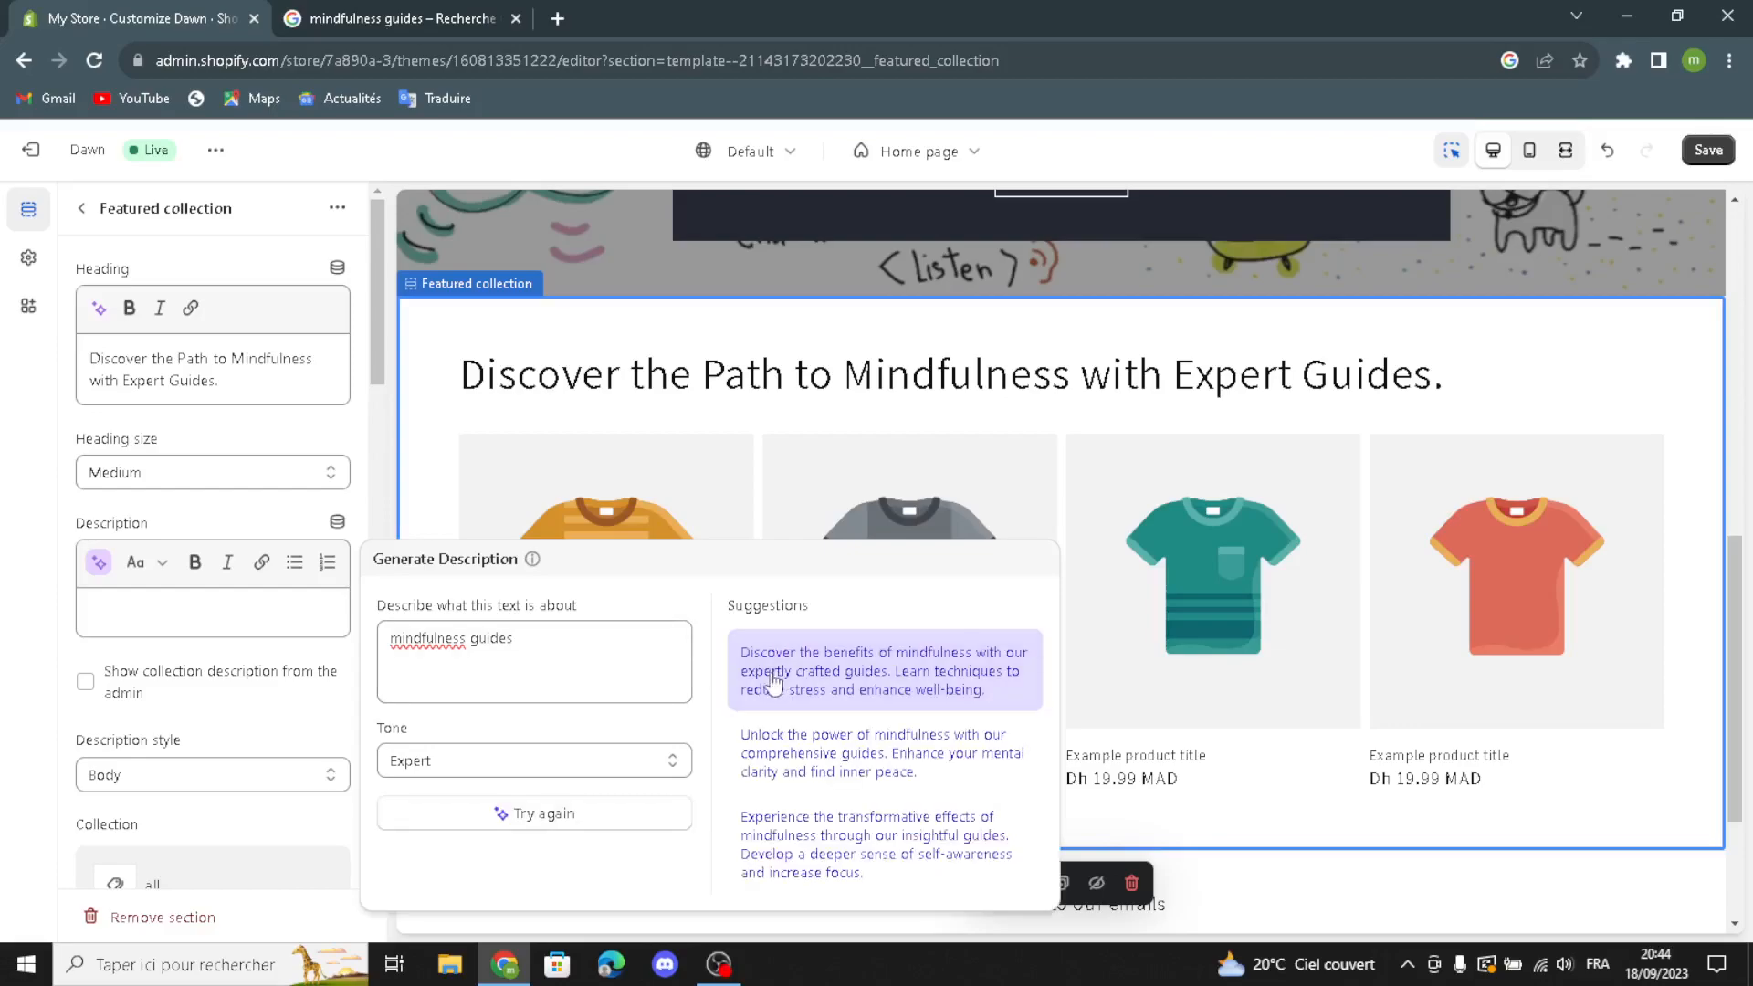
pyautogui.click(777, 680)
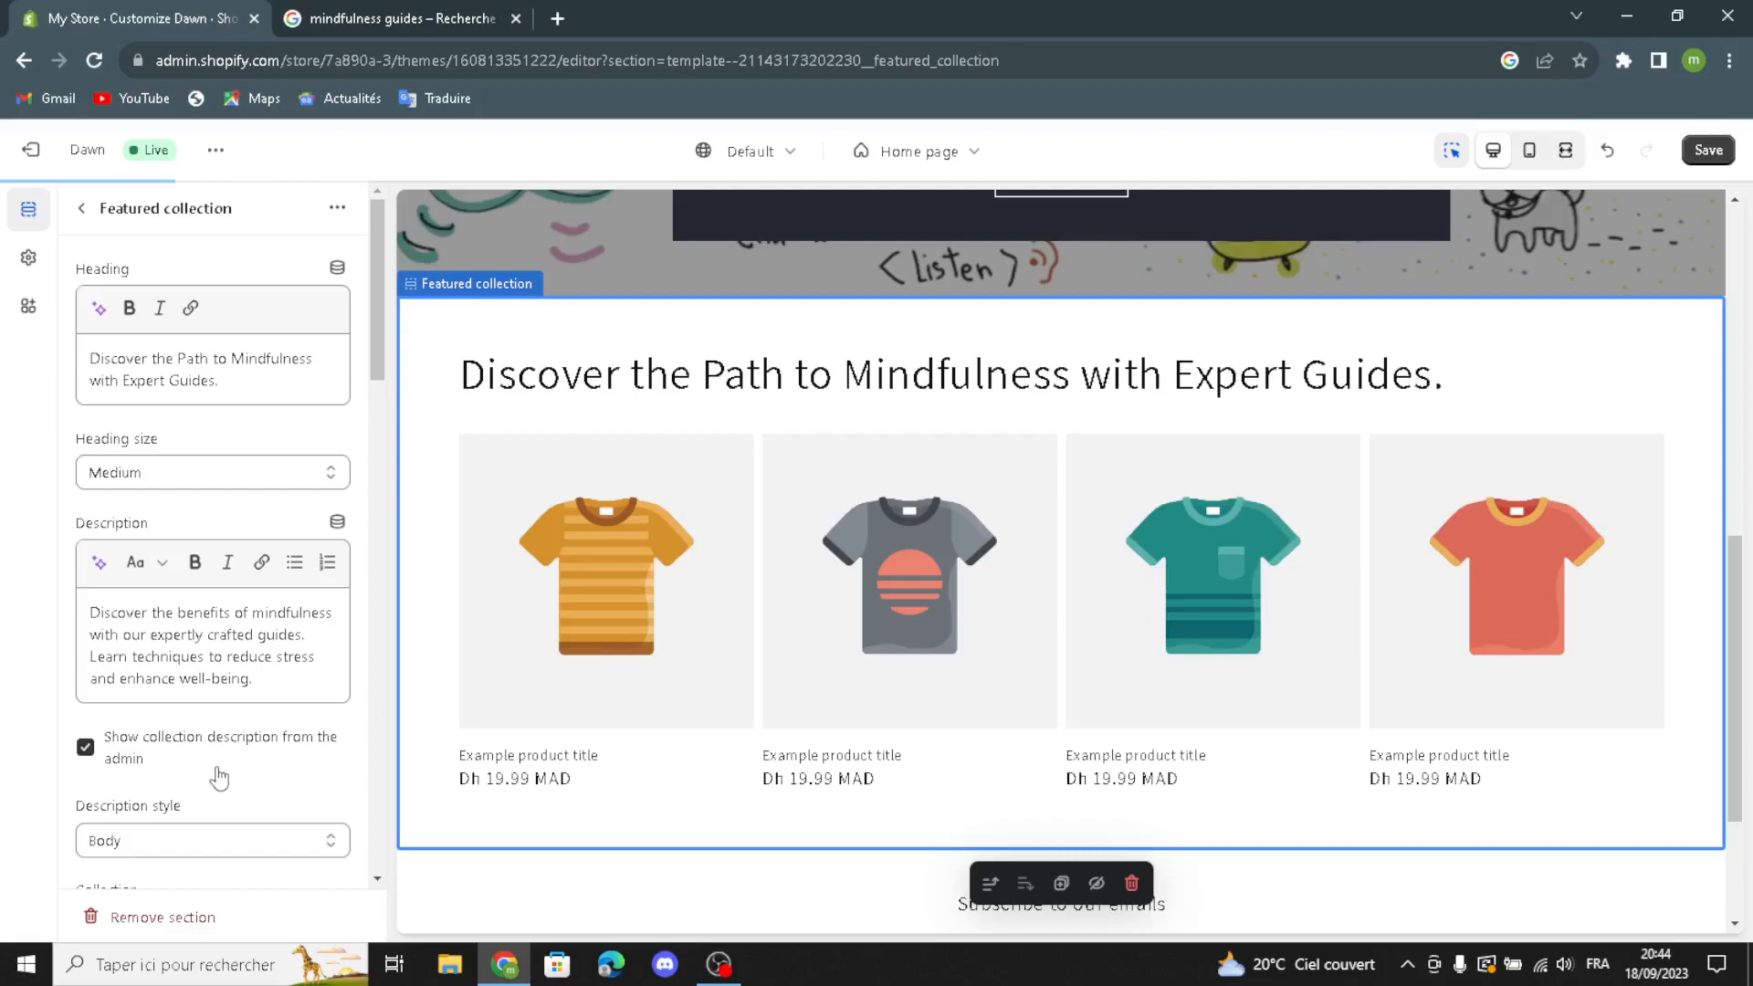
# - Show the collection description from the admin in the Featured collection and keep Body as the description style
pyautogui.scroll(-1, 216, 779)
pyautogui.click(157, 731)
pyautogui.click(159, 751)
pyautogui.scroll(-2, 146, 831)
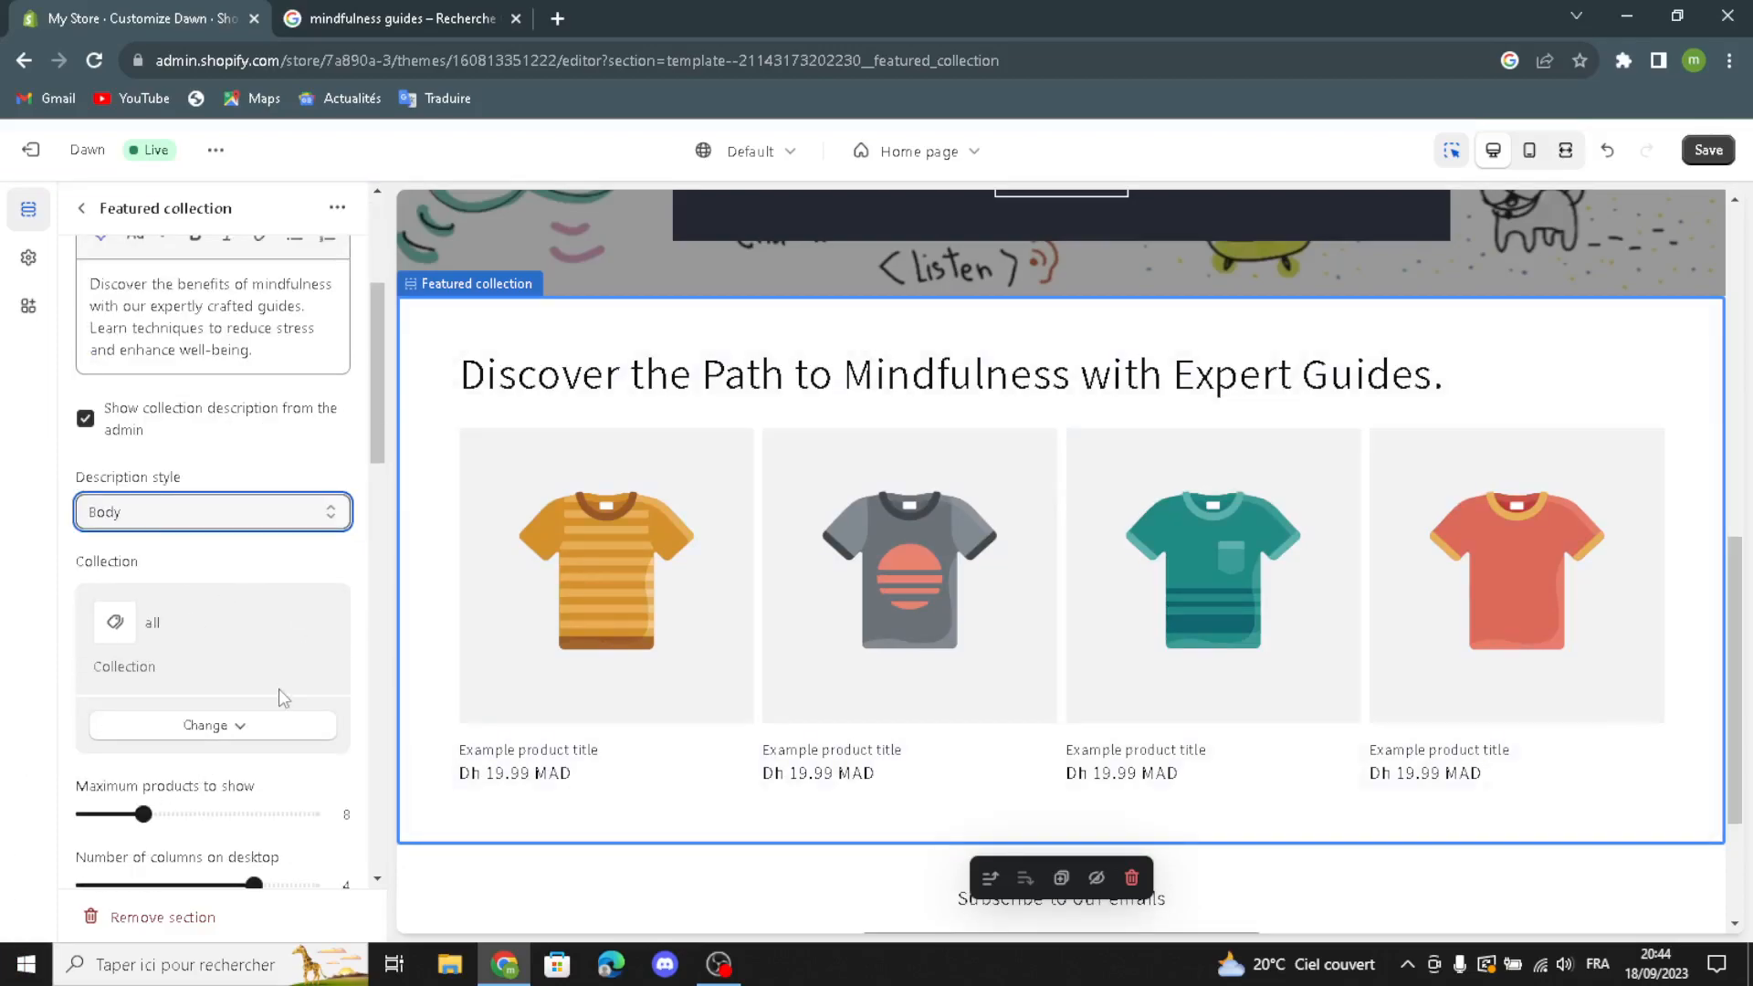
# - Make the Featured collection's products full width and enable its carousel on desktop
pyautogui.scroll(-2, 170, 614)
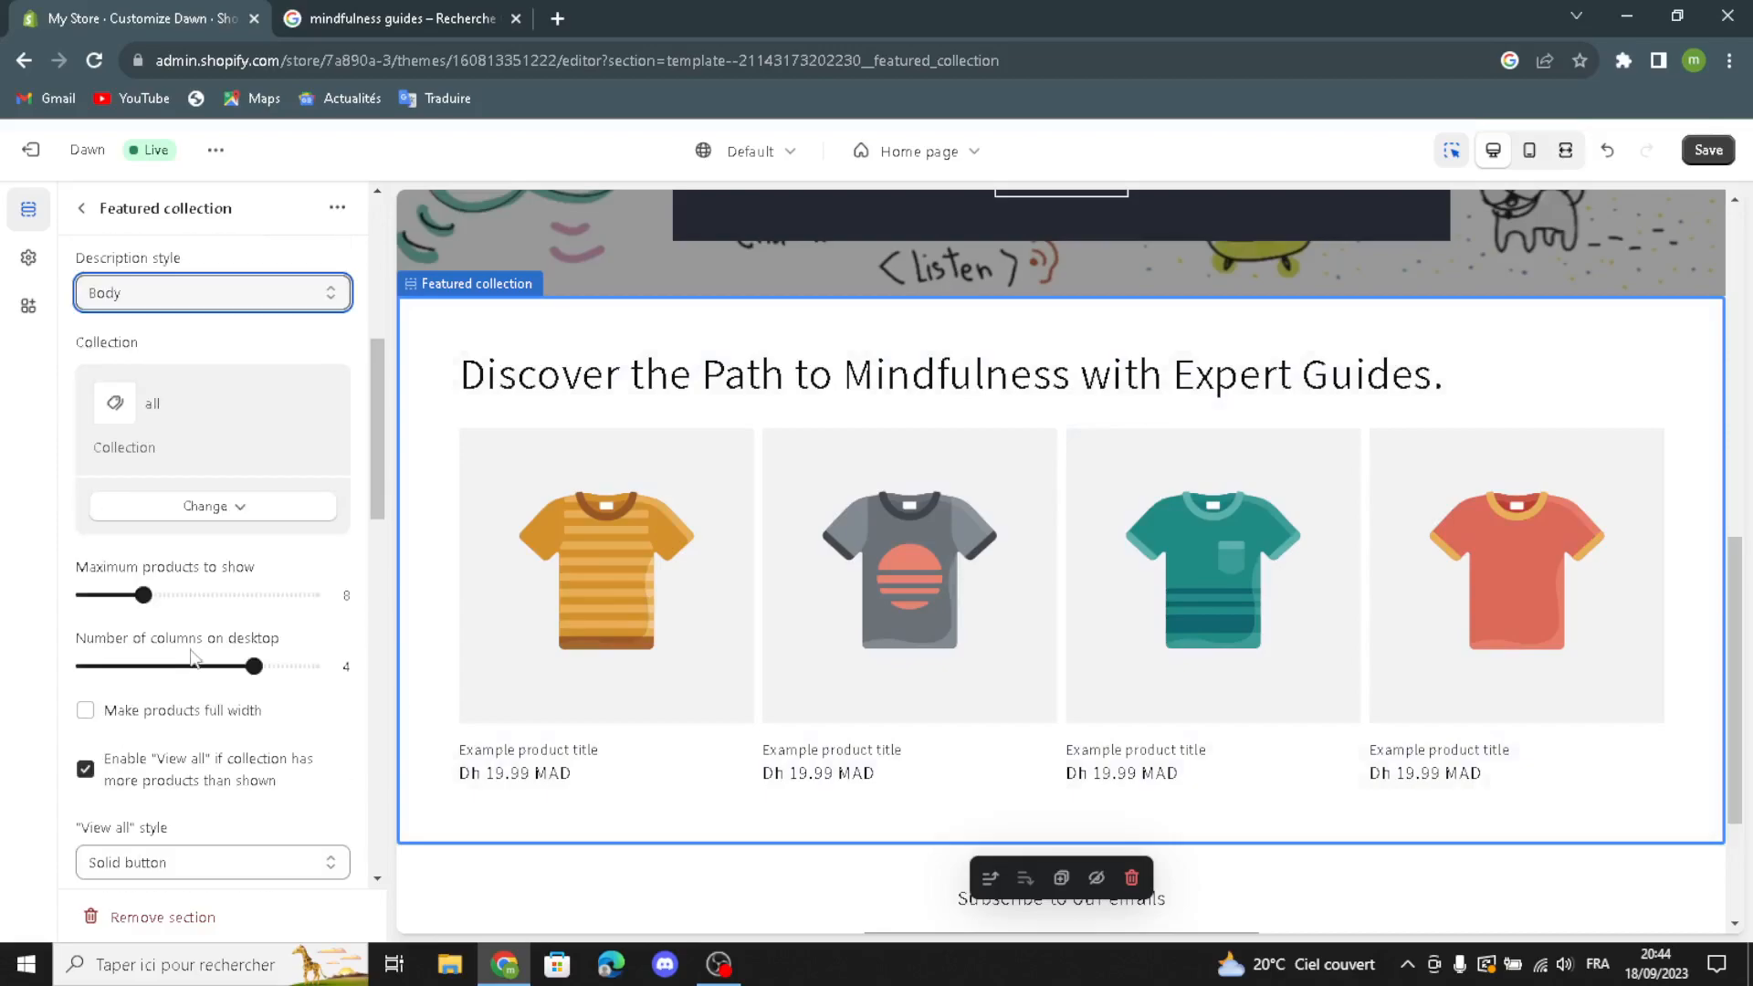
pyautogui.click(97, 718)
pyautogui.scroll(-1, 123, 758)
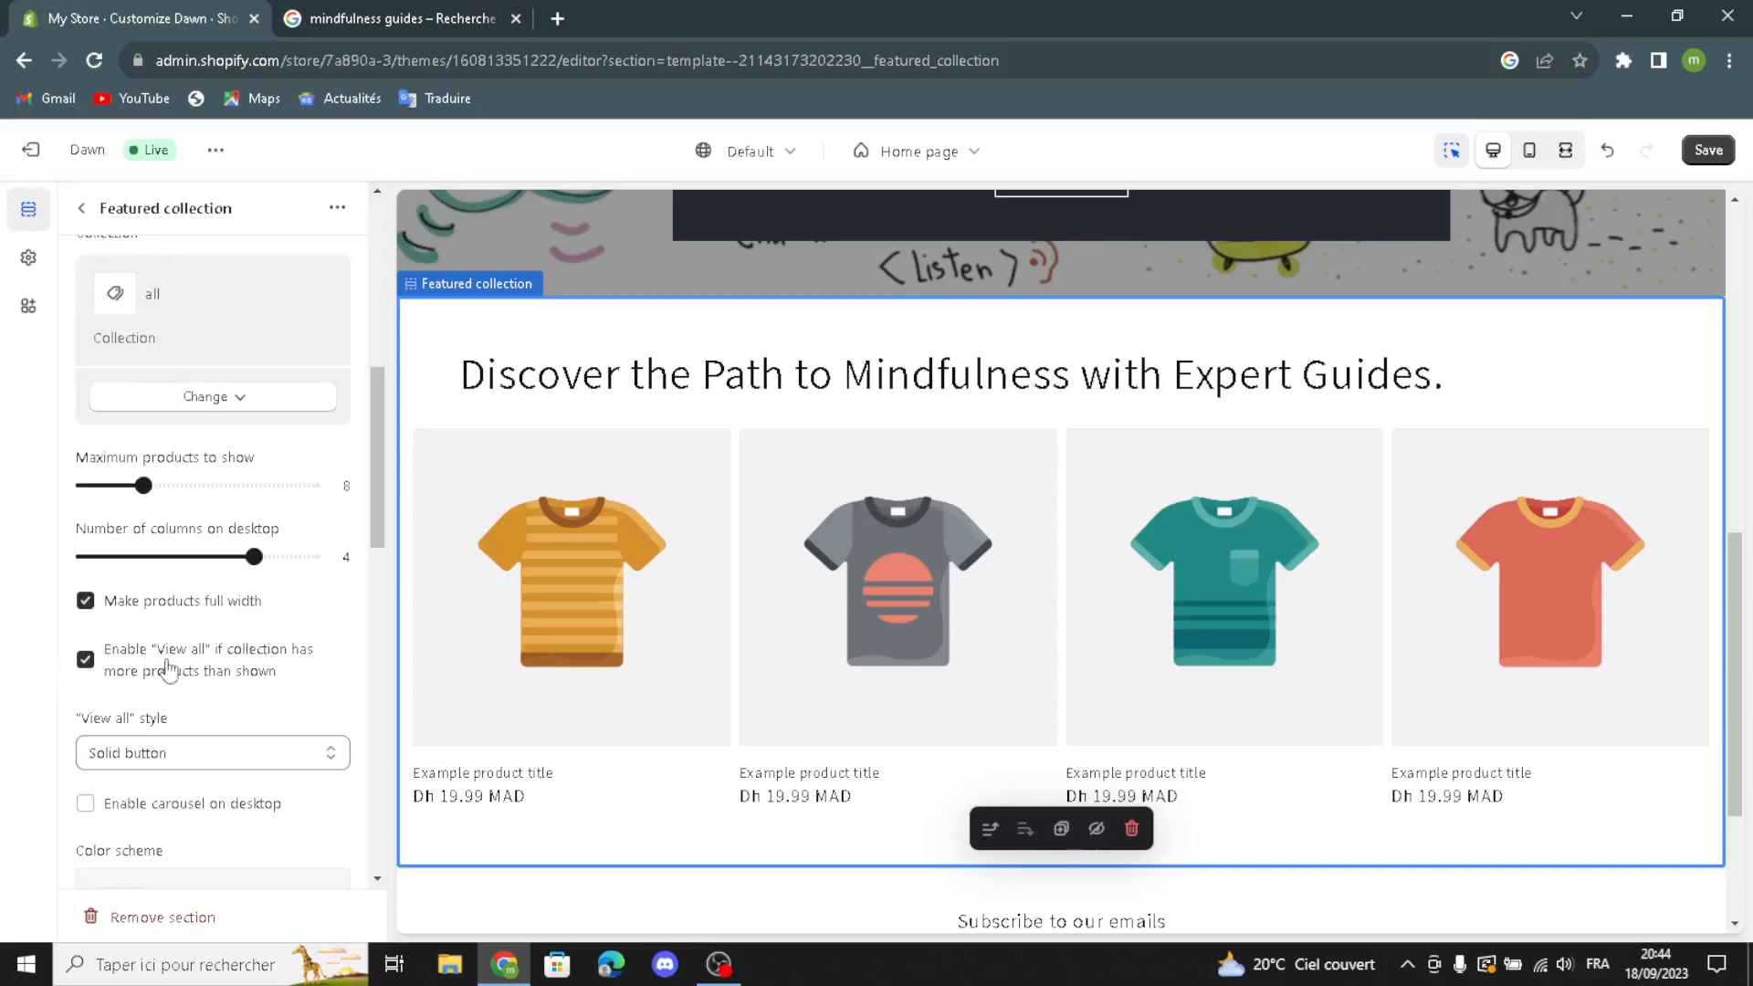
pyautogui.scroll(-1, 309, 744)
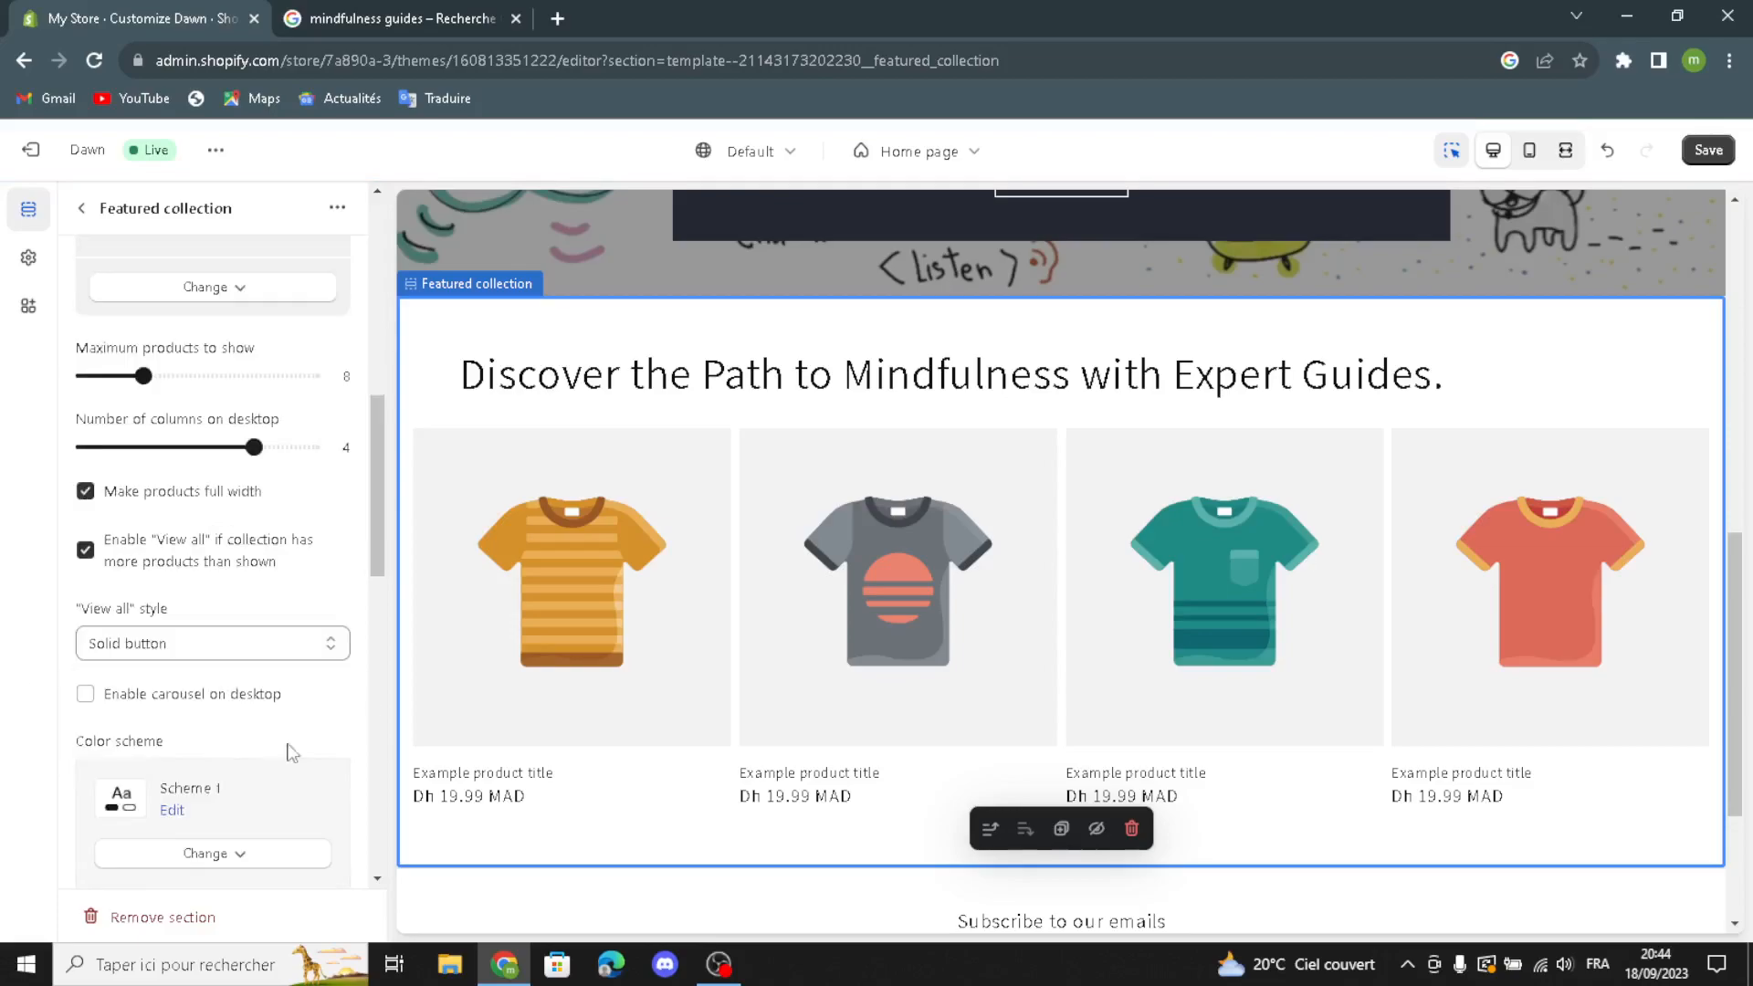
pyautogui.click(85, 694)
# - Show vendor and product rating on the product cards, enable quick add and mobile swipe, and return to the section list
pyautogui.scroll(-3, 271, 696)
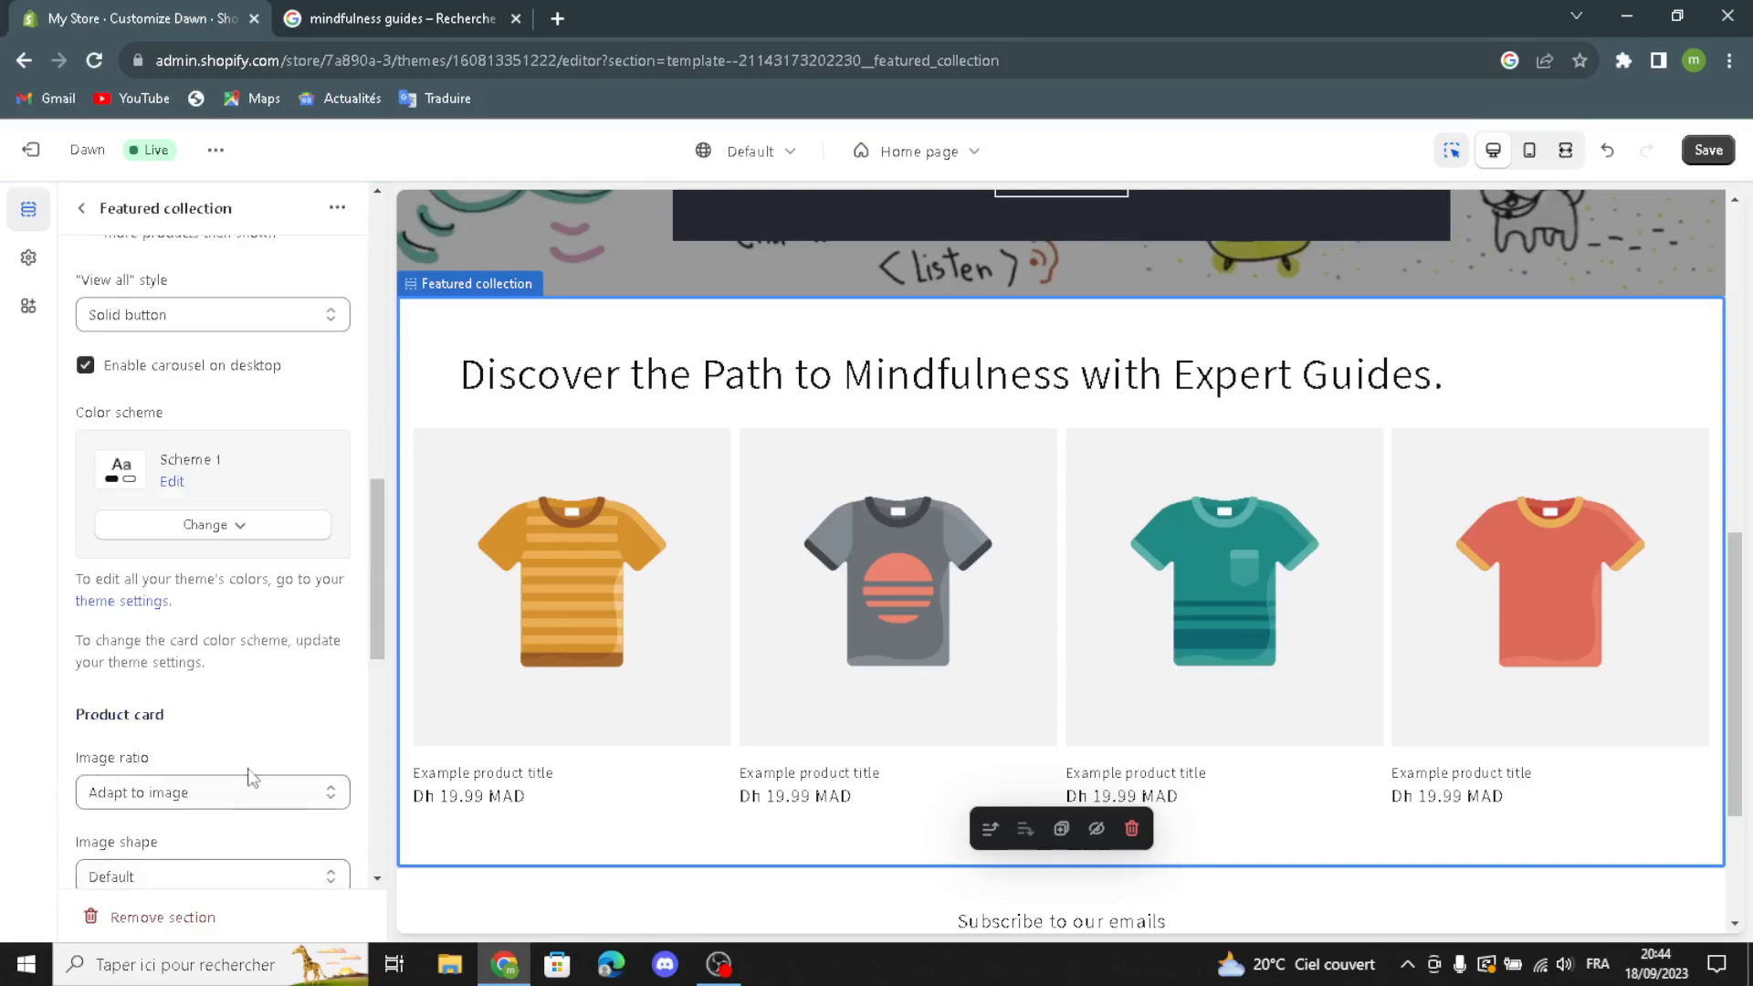
pyautogui.scroll(-1, 168, 740)
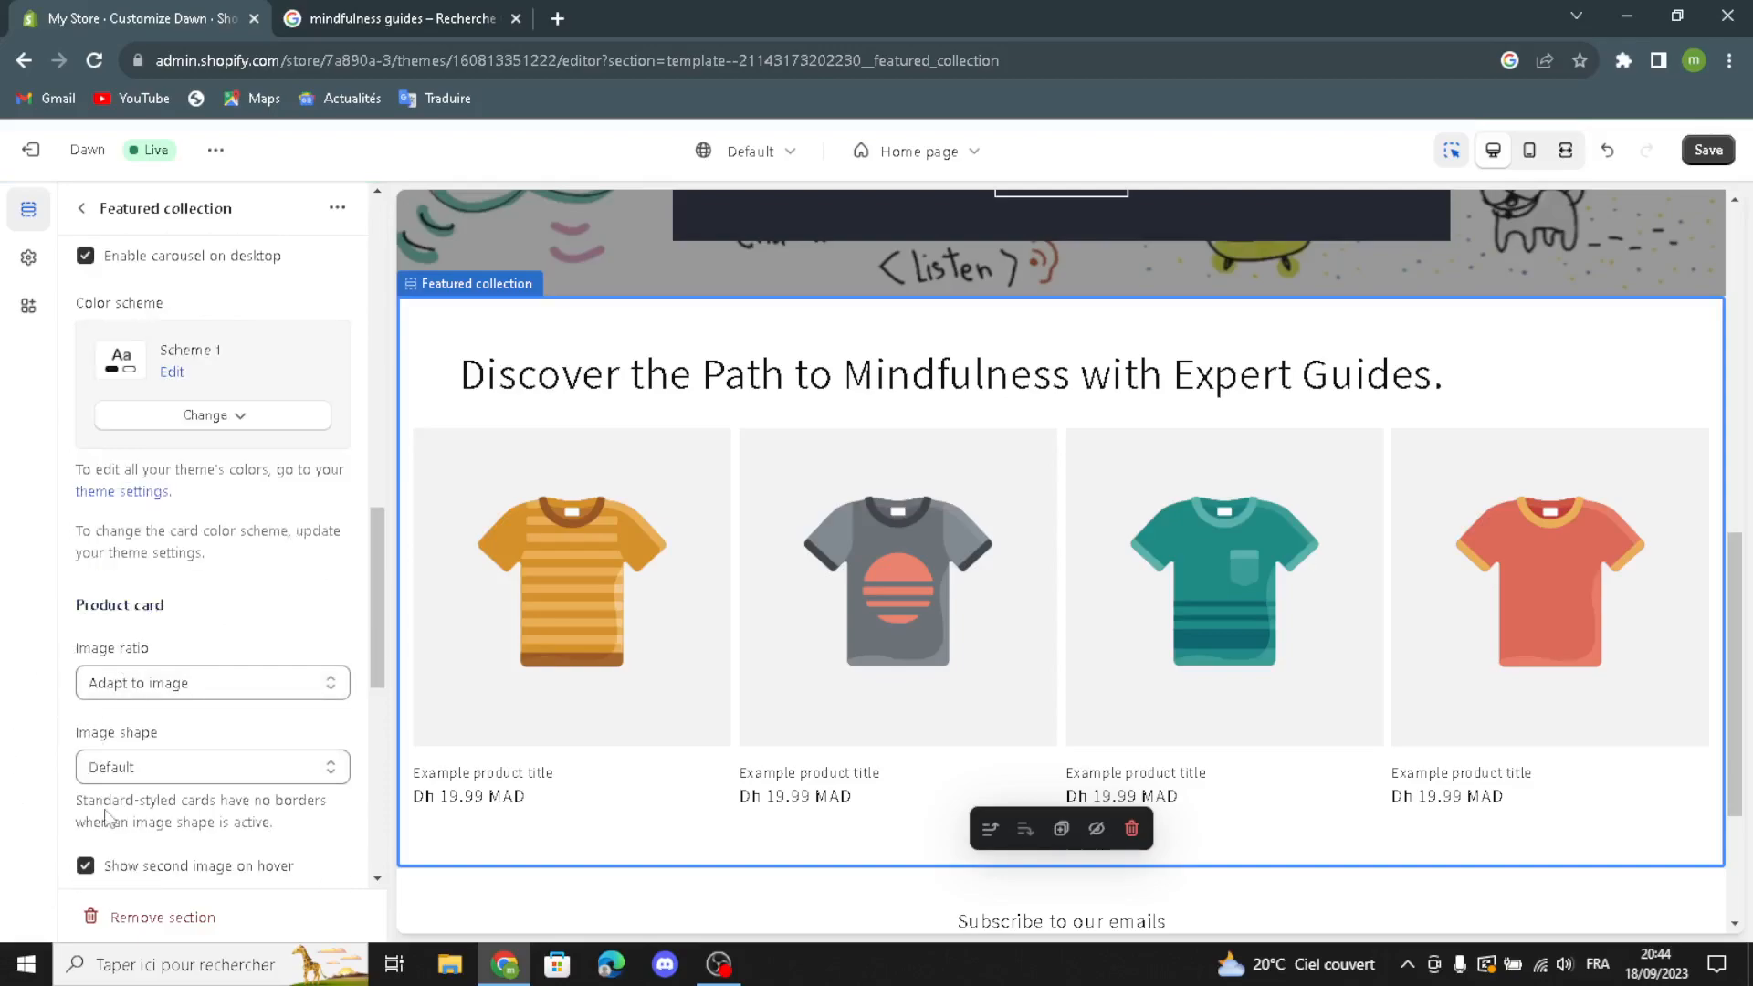
pyautogui.scroll(-1, 133, 774)
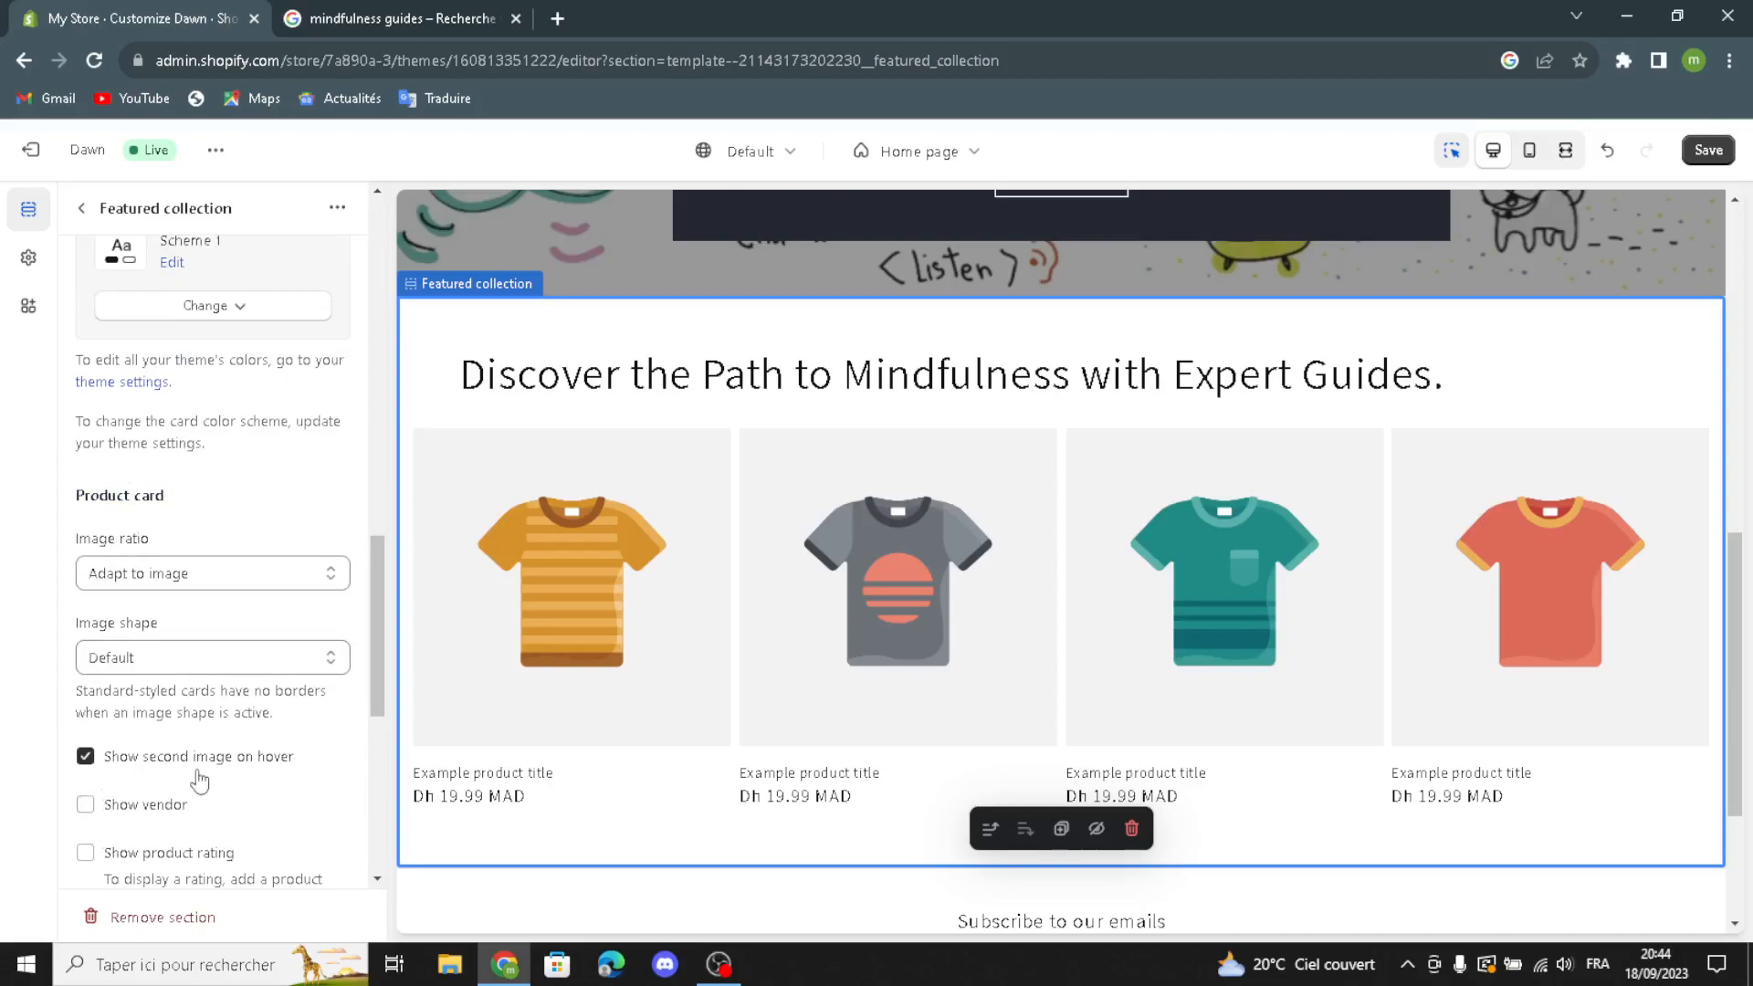
pyautogui.click(85, 805)
pyautogui.click(85, 851)
pyautogui.scroll(-1, 137, 819)
pyautogui.click(85, 839)
pyautogui.scroll(-2, 87, 845)
pyautogui.click(103, 808)
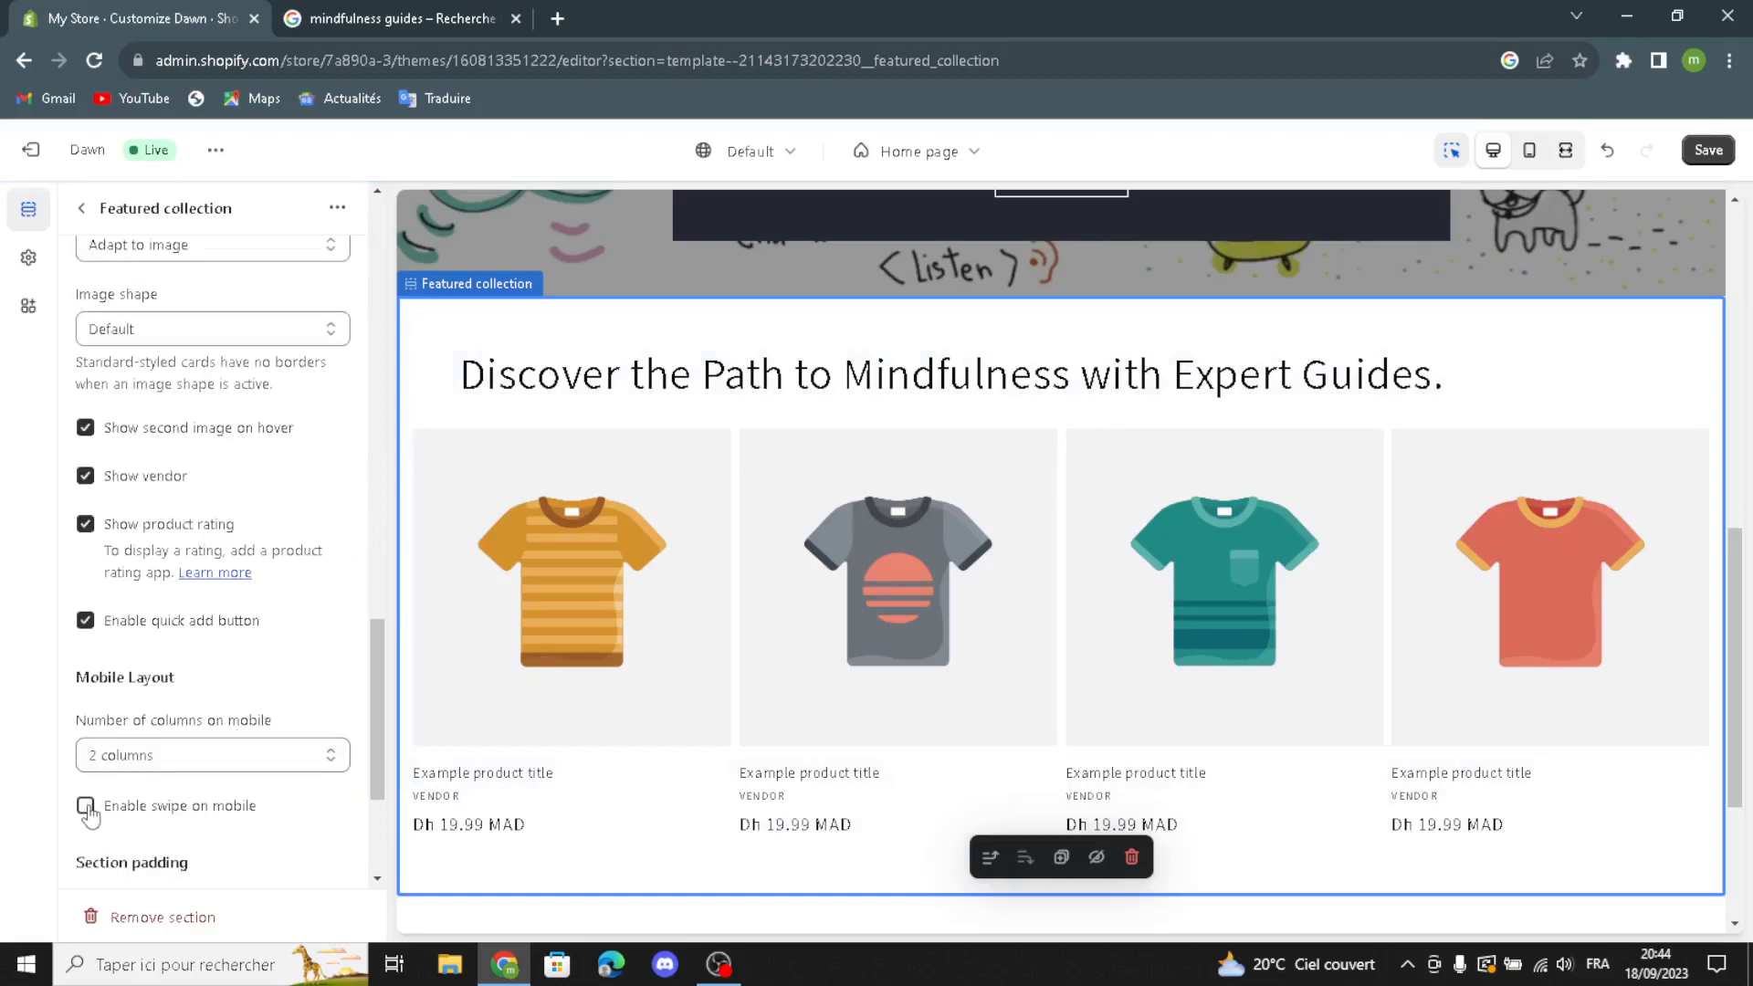
pyautogui.click(82, 208)
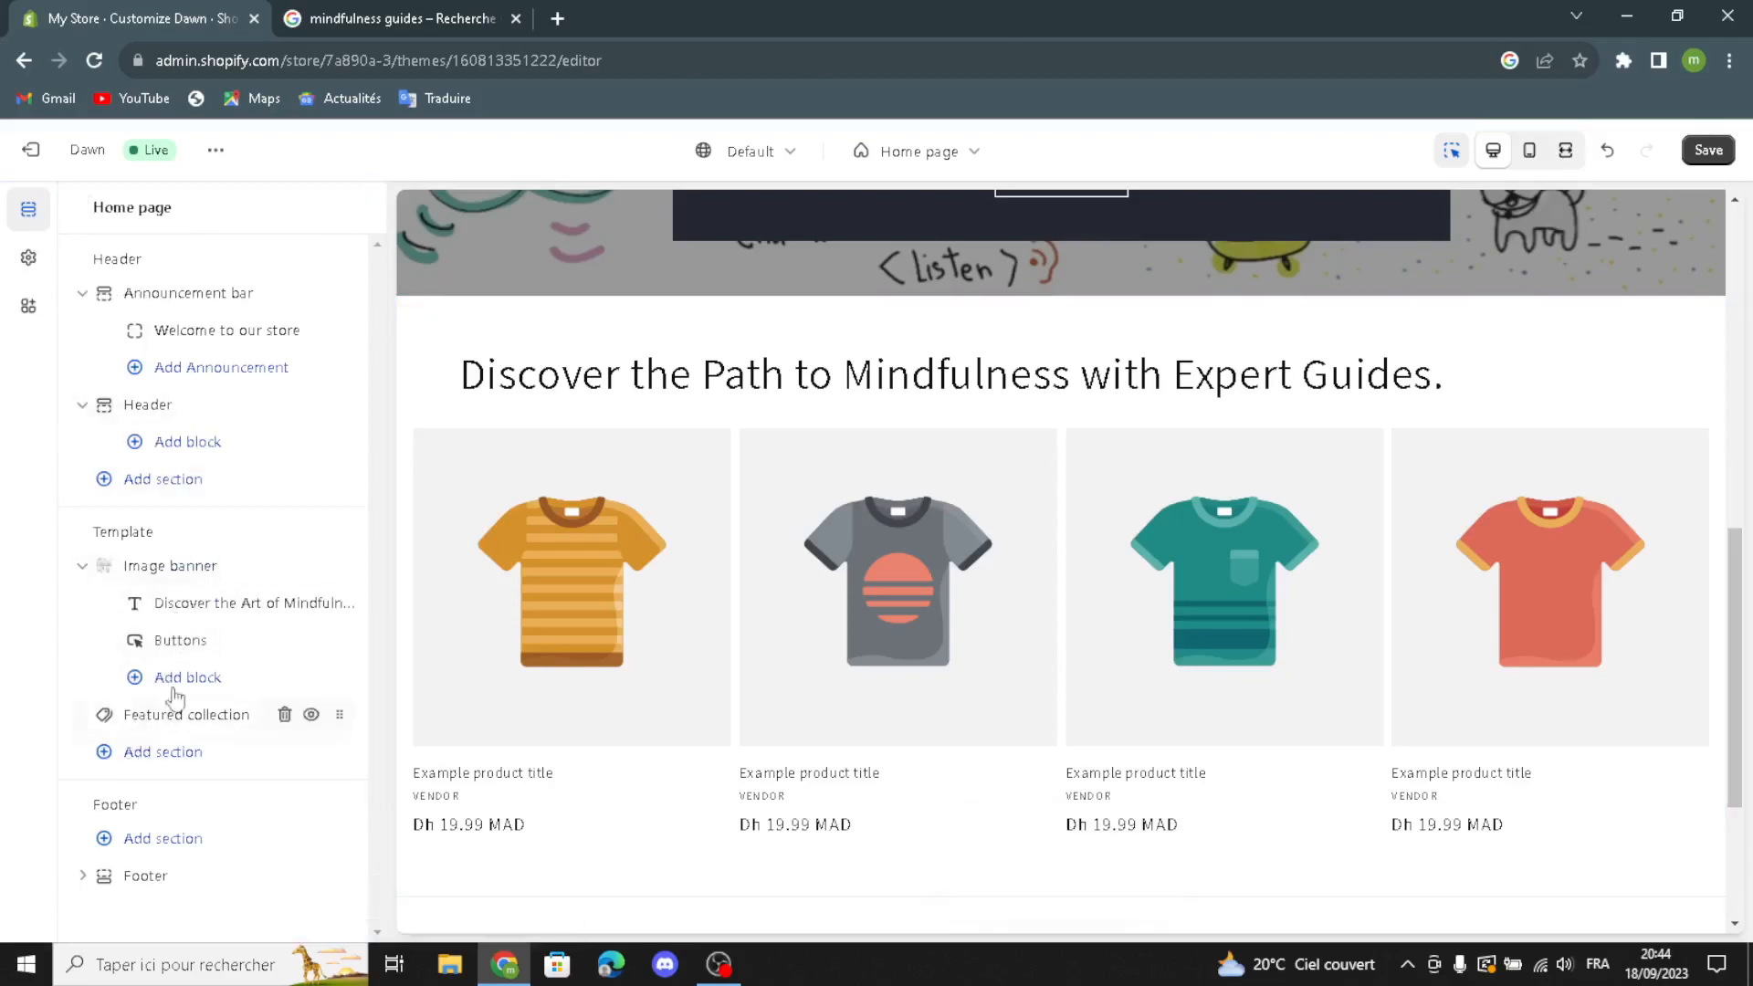
# - Browse the sections available for the home page template and close the list without adding one
pyautogui.click(133, 751)
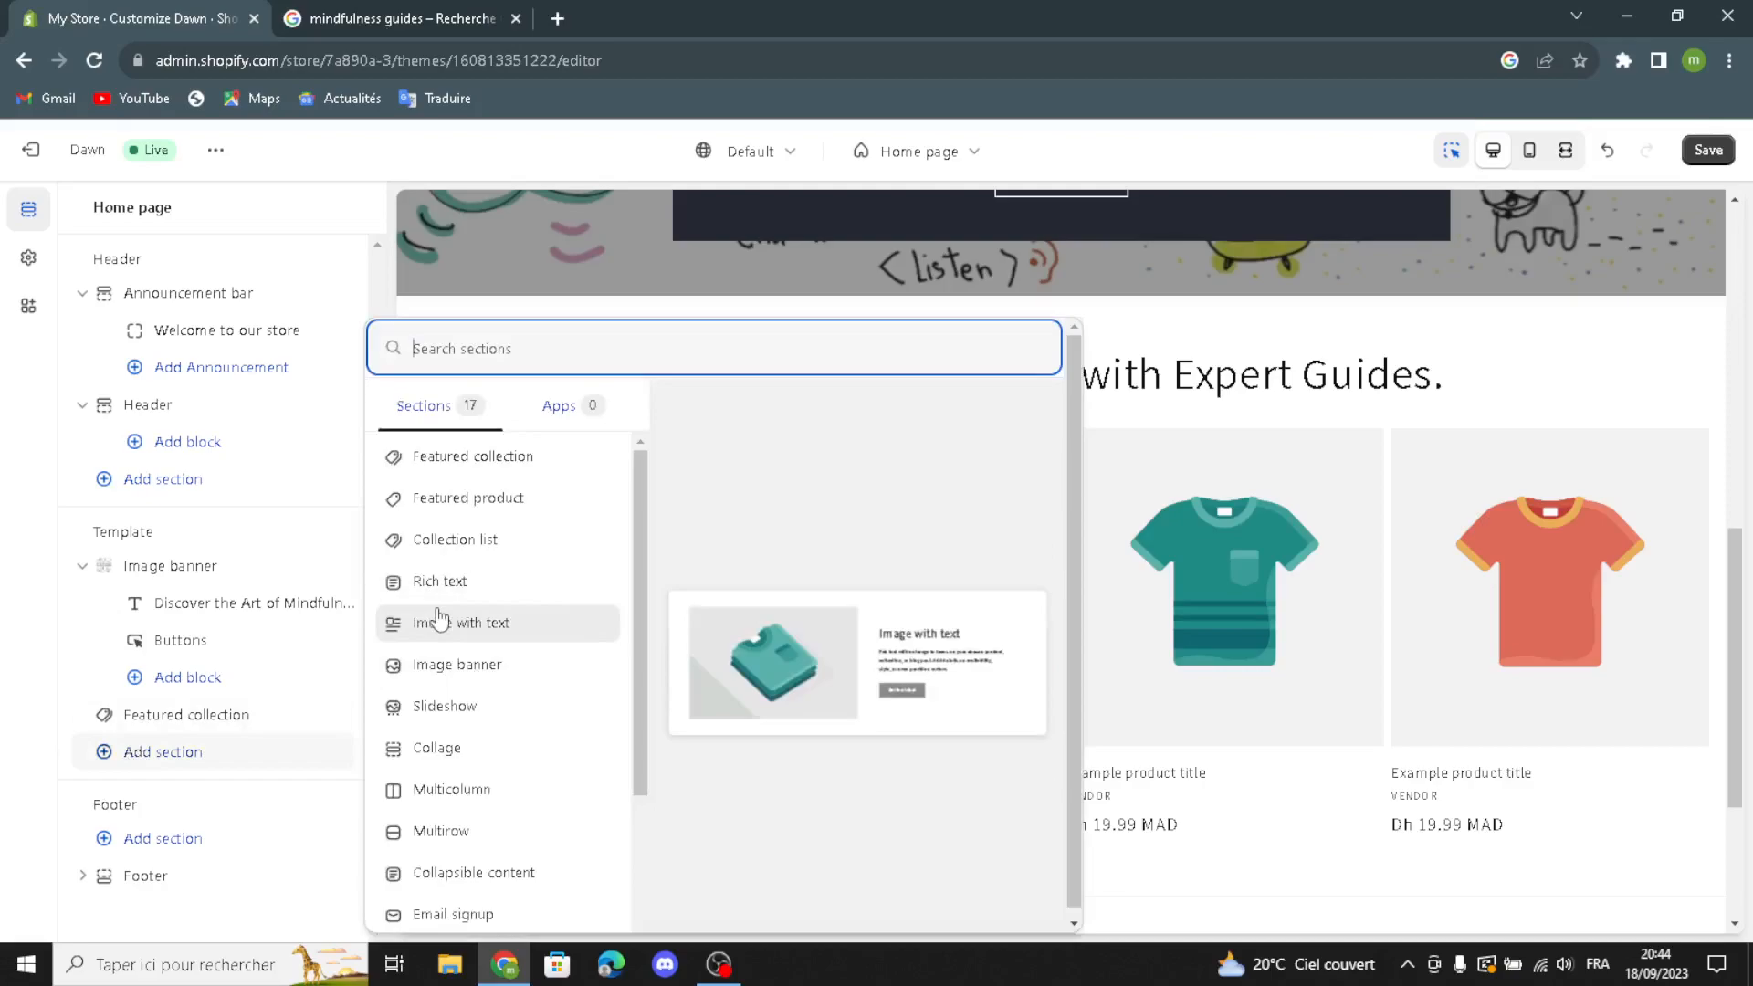
pyautogui.scroll(-3, 439, 620)
pyautogui.click(11, 686)
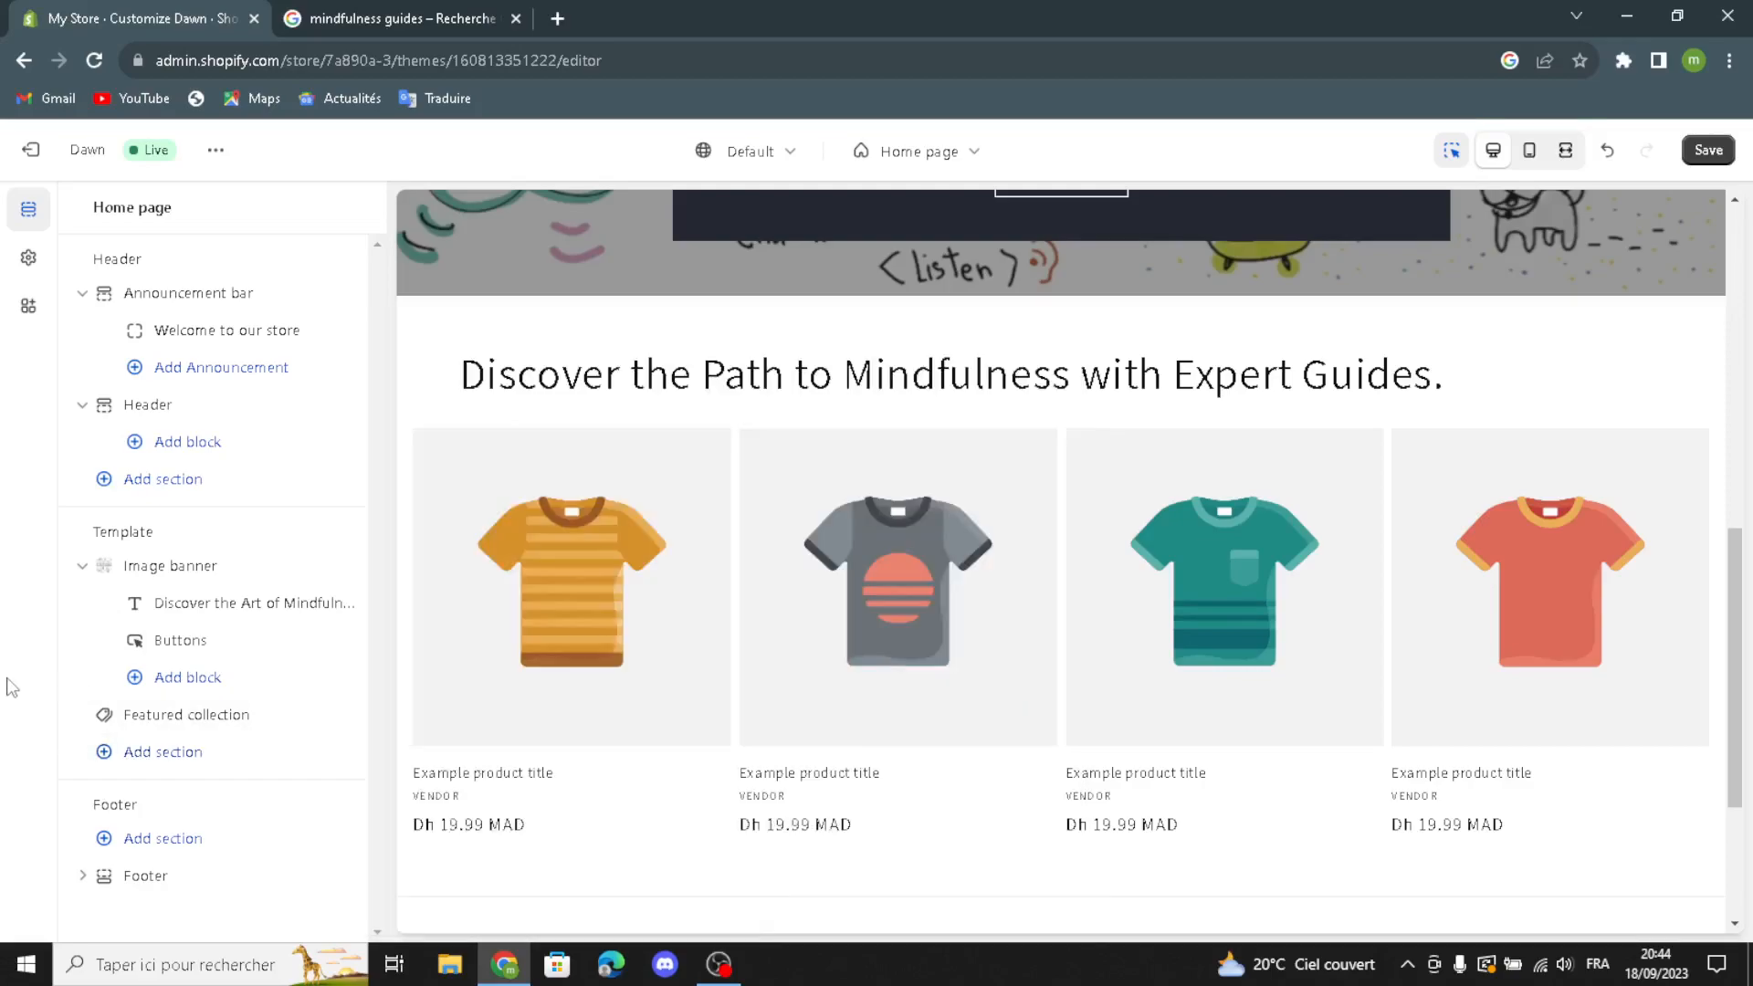
# - Open the Footer section and review its email signup, Follow on Shop and social media icon settings
pyautogui.click(156, 882)
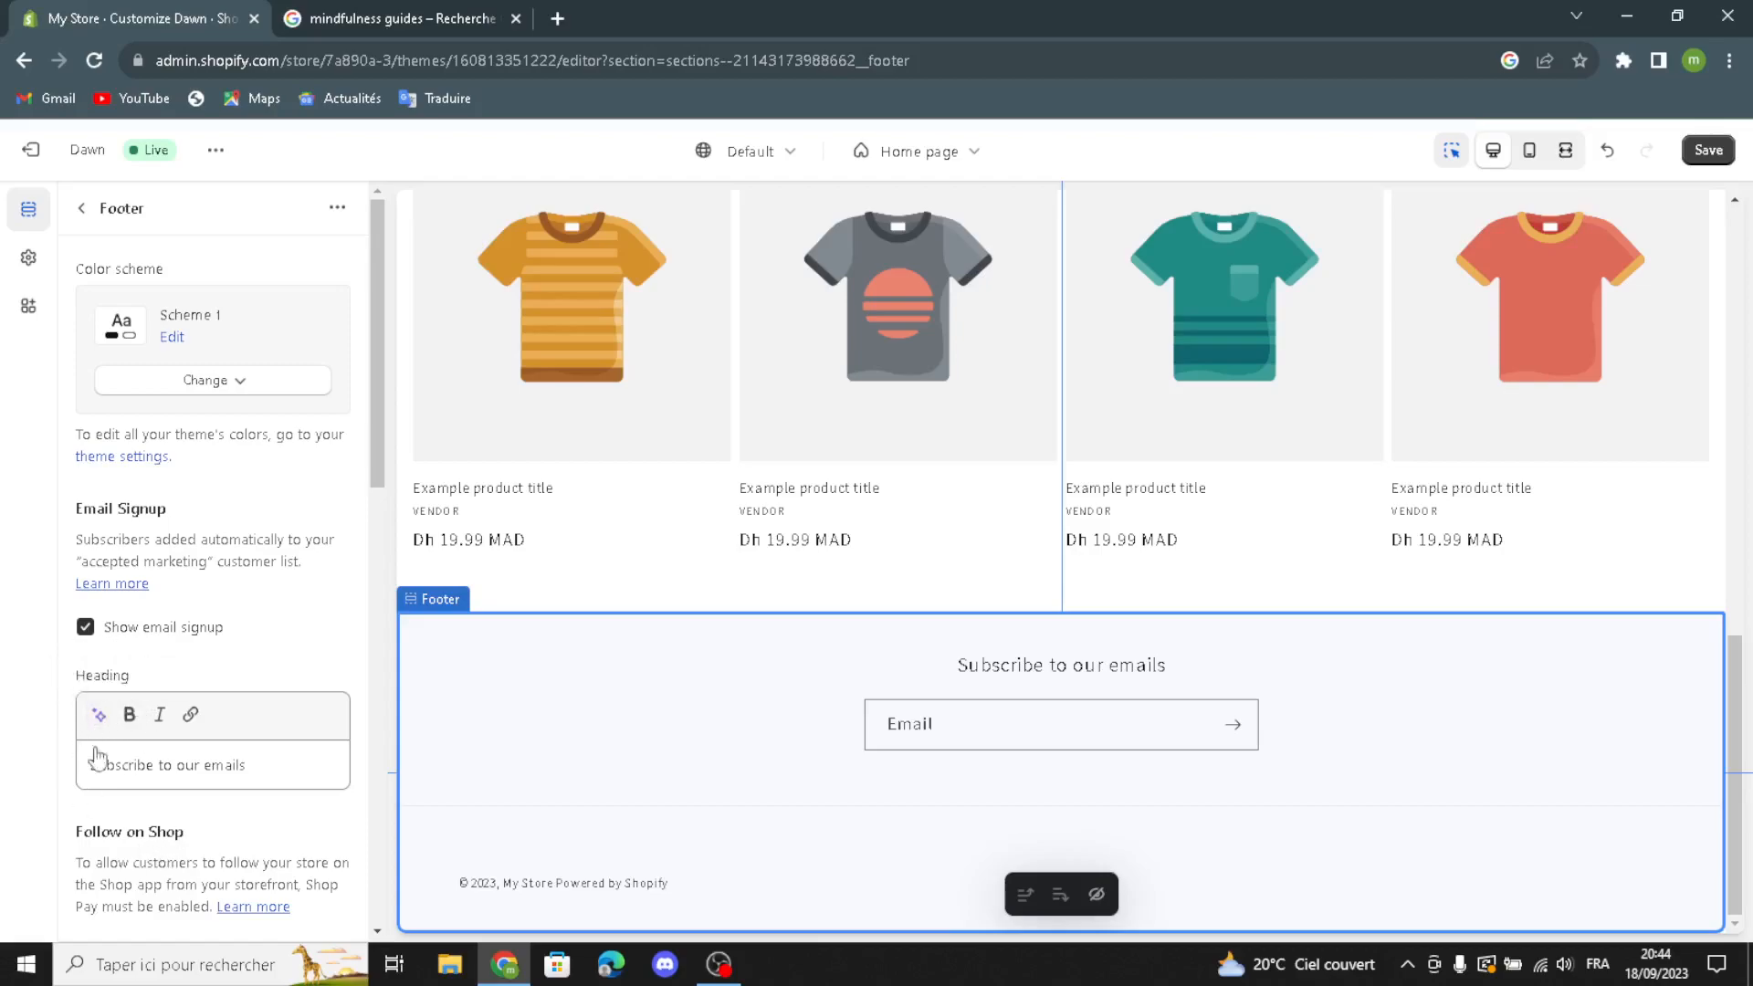
pyautogui.scroll(-1, 175, 817)
pyautogui.scroll(-1, 79, 781)
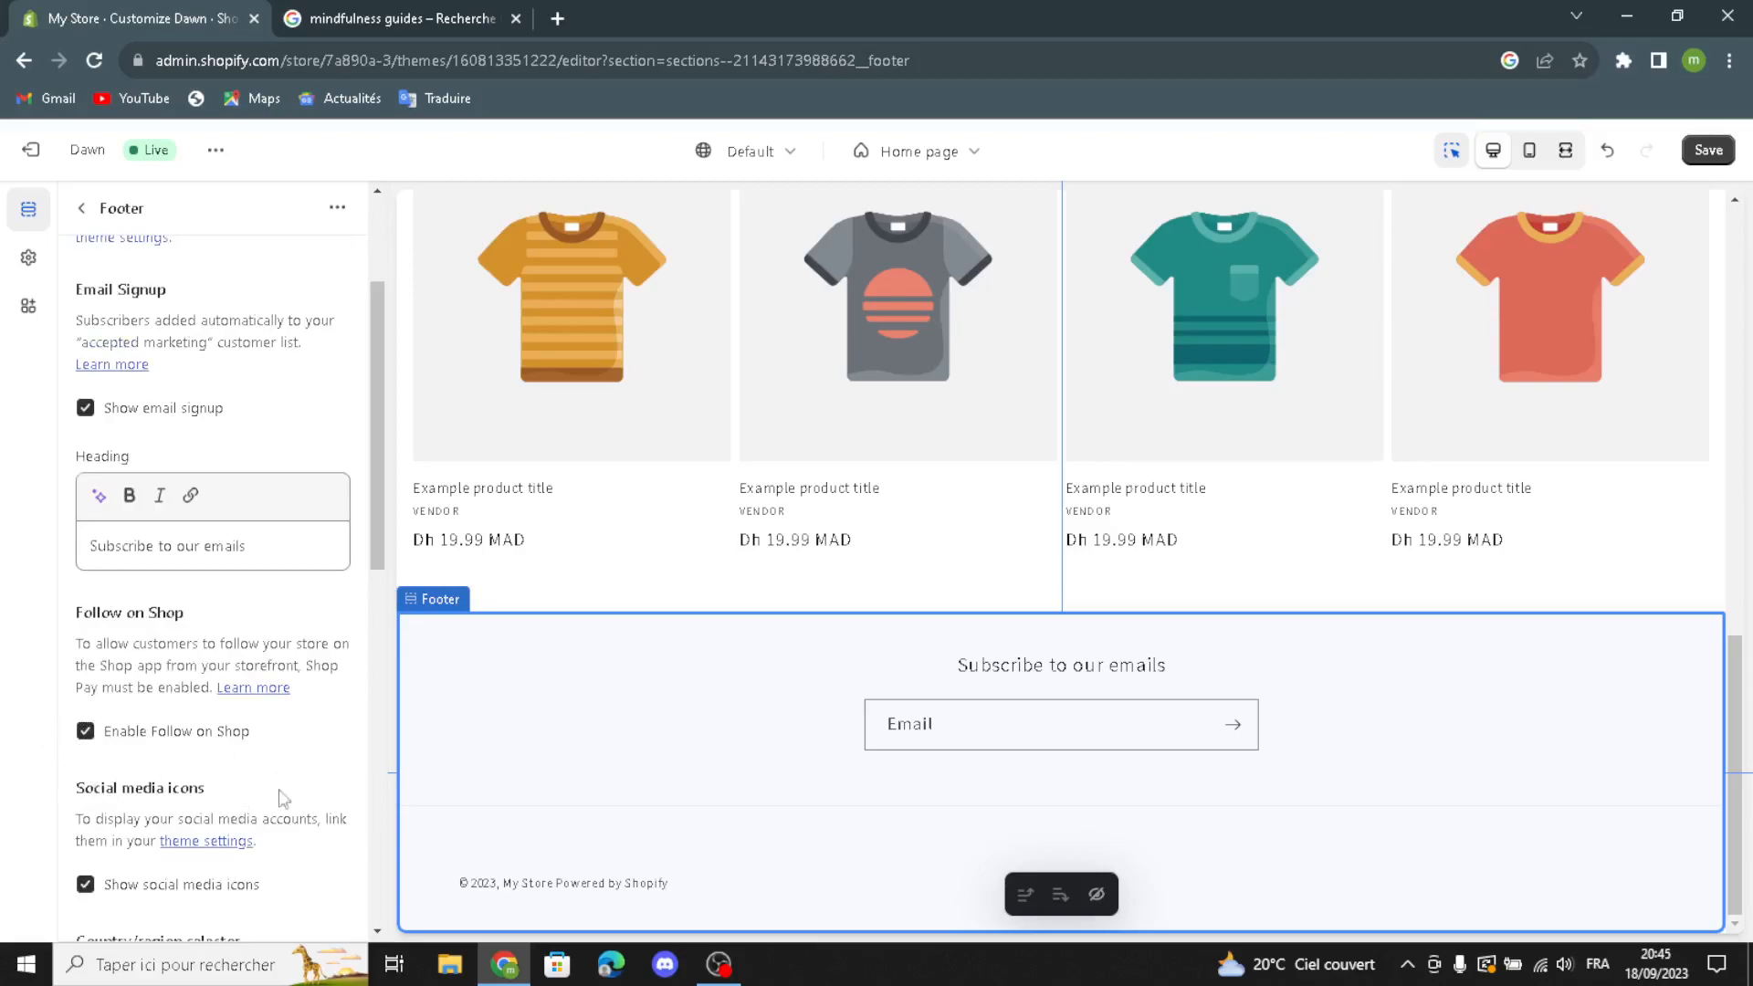
pyautogui.rightClick(253, 922)
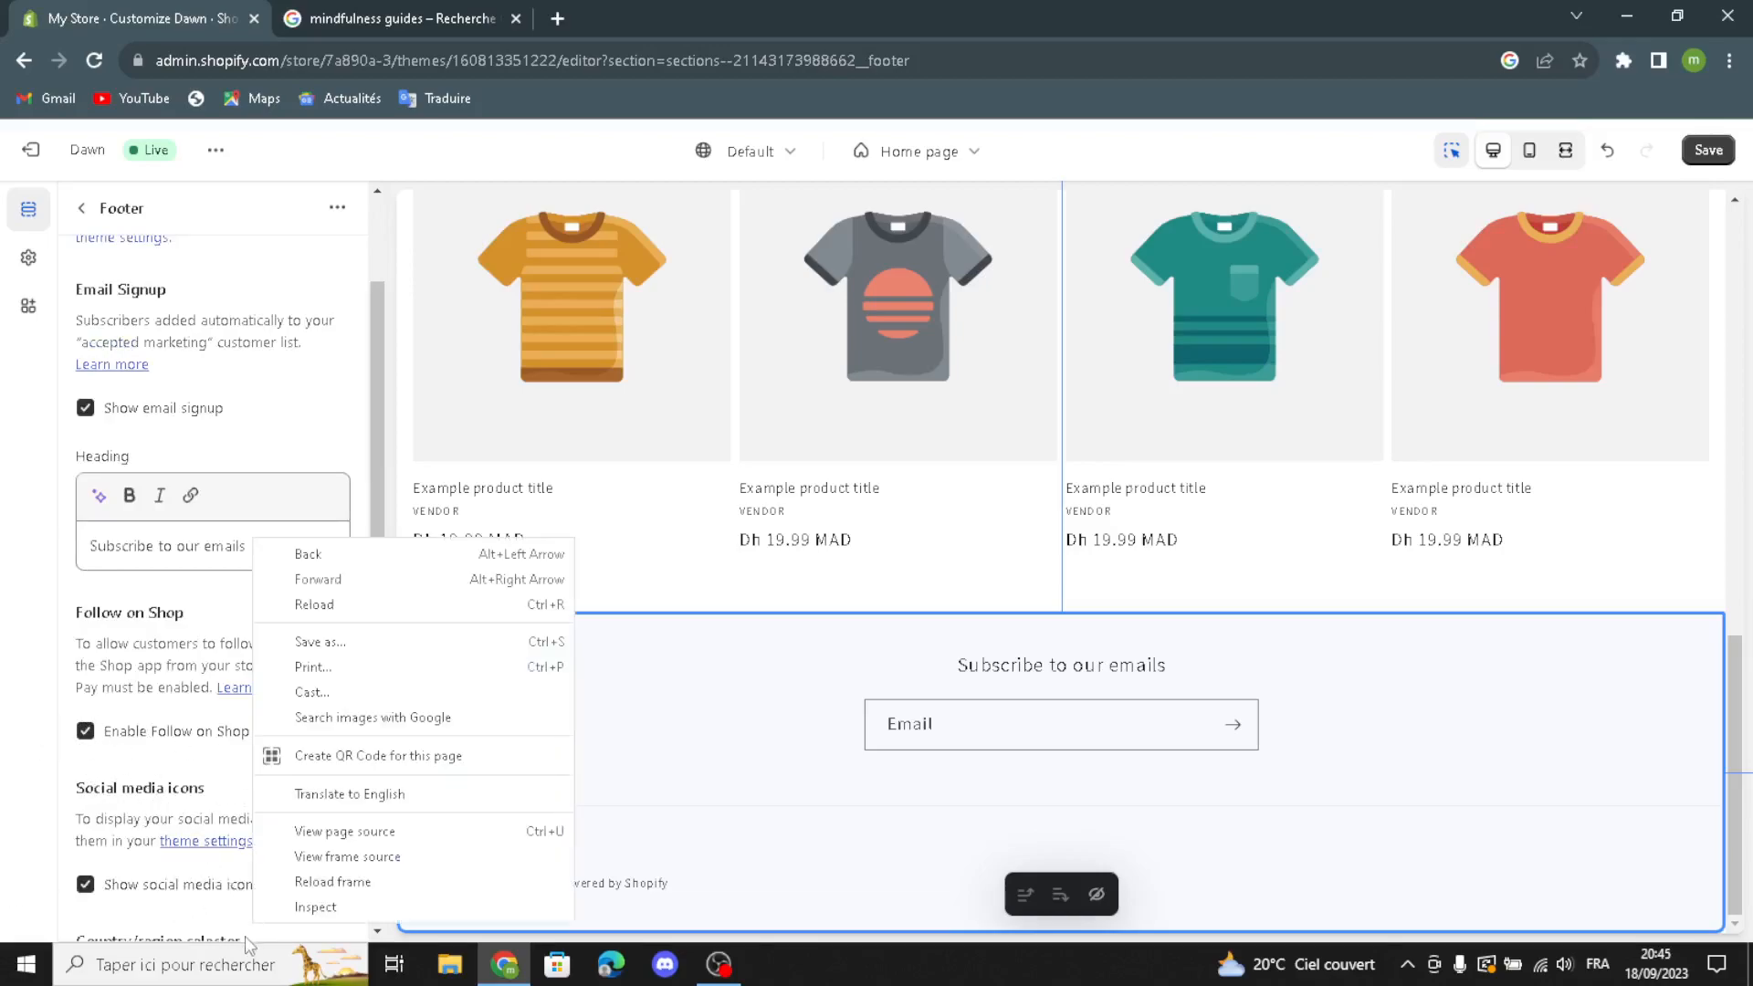
pyautogui.click(1, 461)
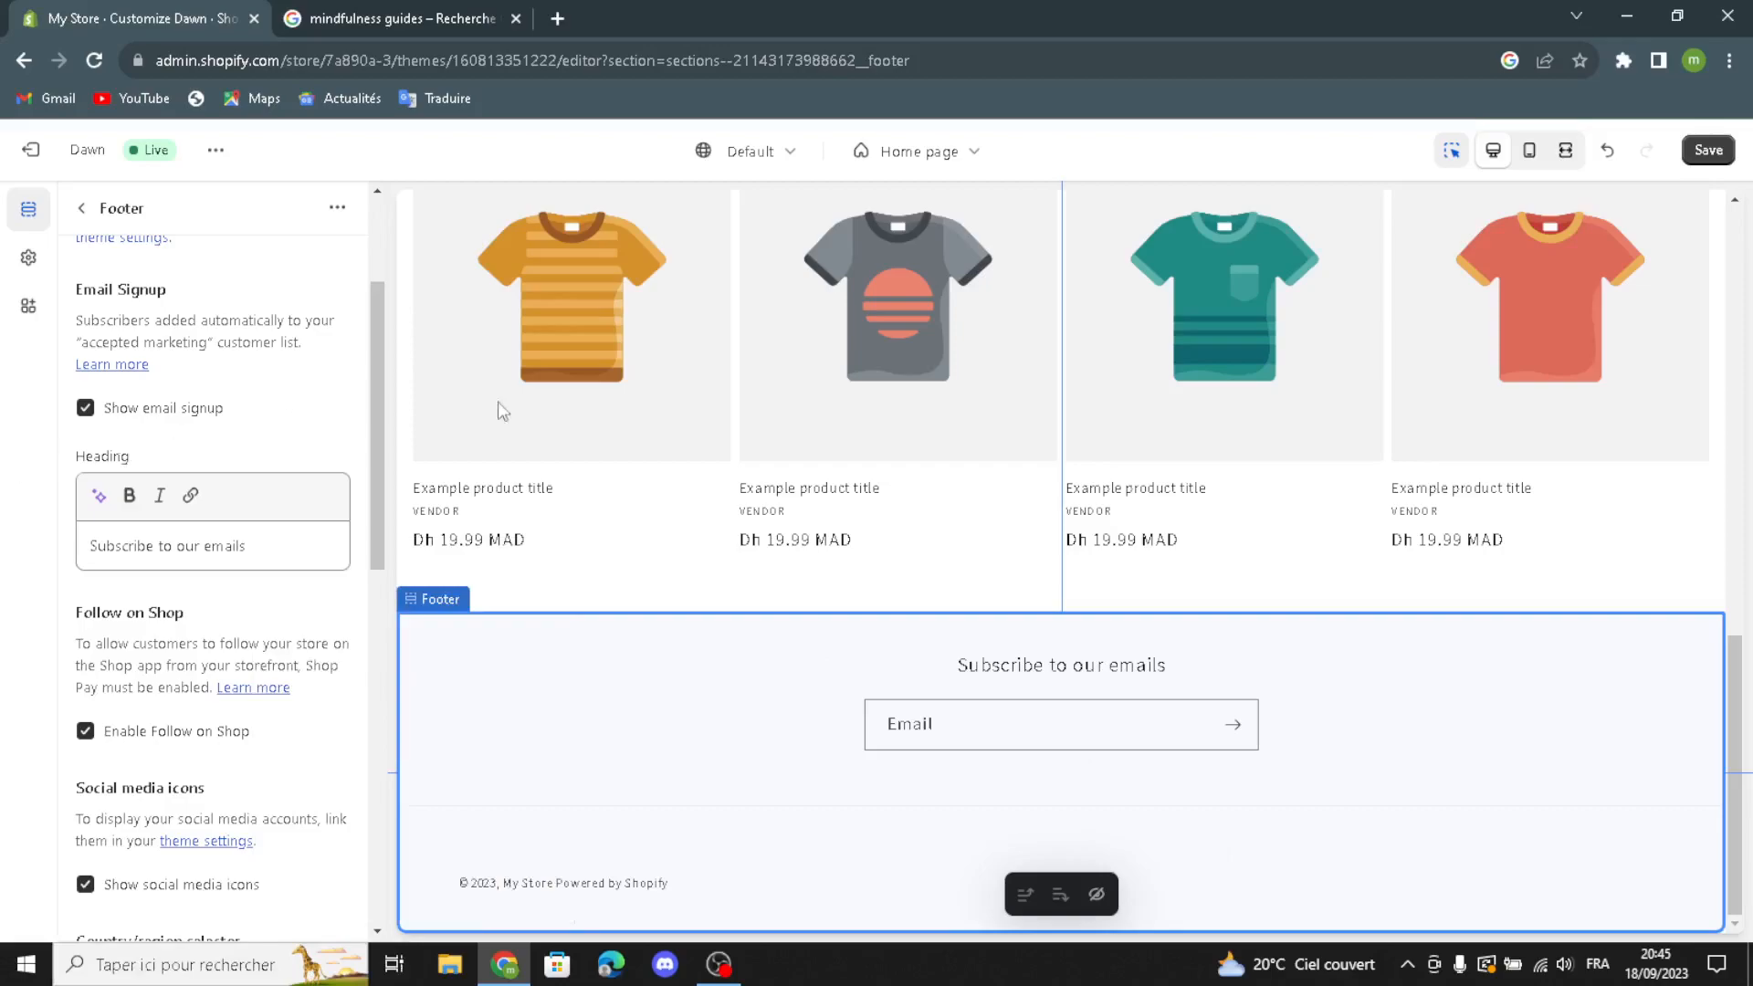
# - Save the theme customizations and exit the theme editor
pyautogui.scroll(10, 886, 527)
pyautogui.click(1707, 151)
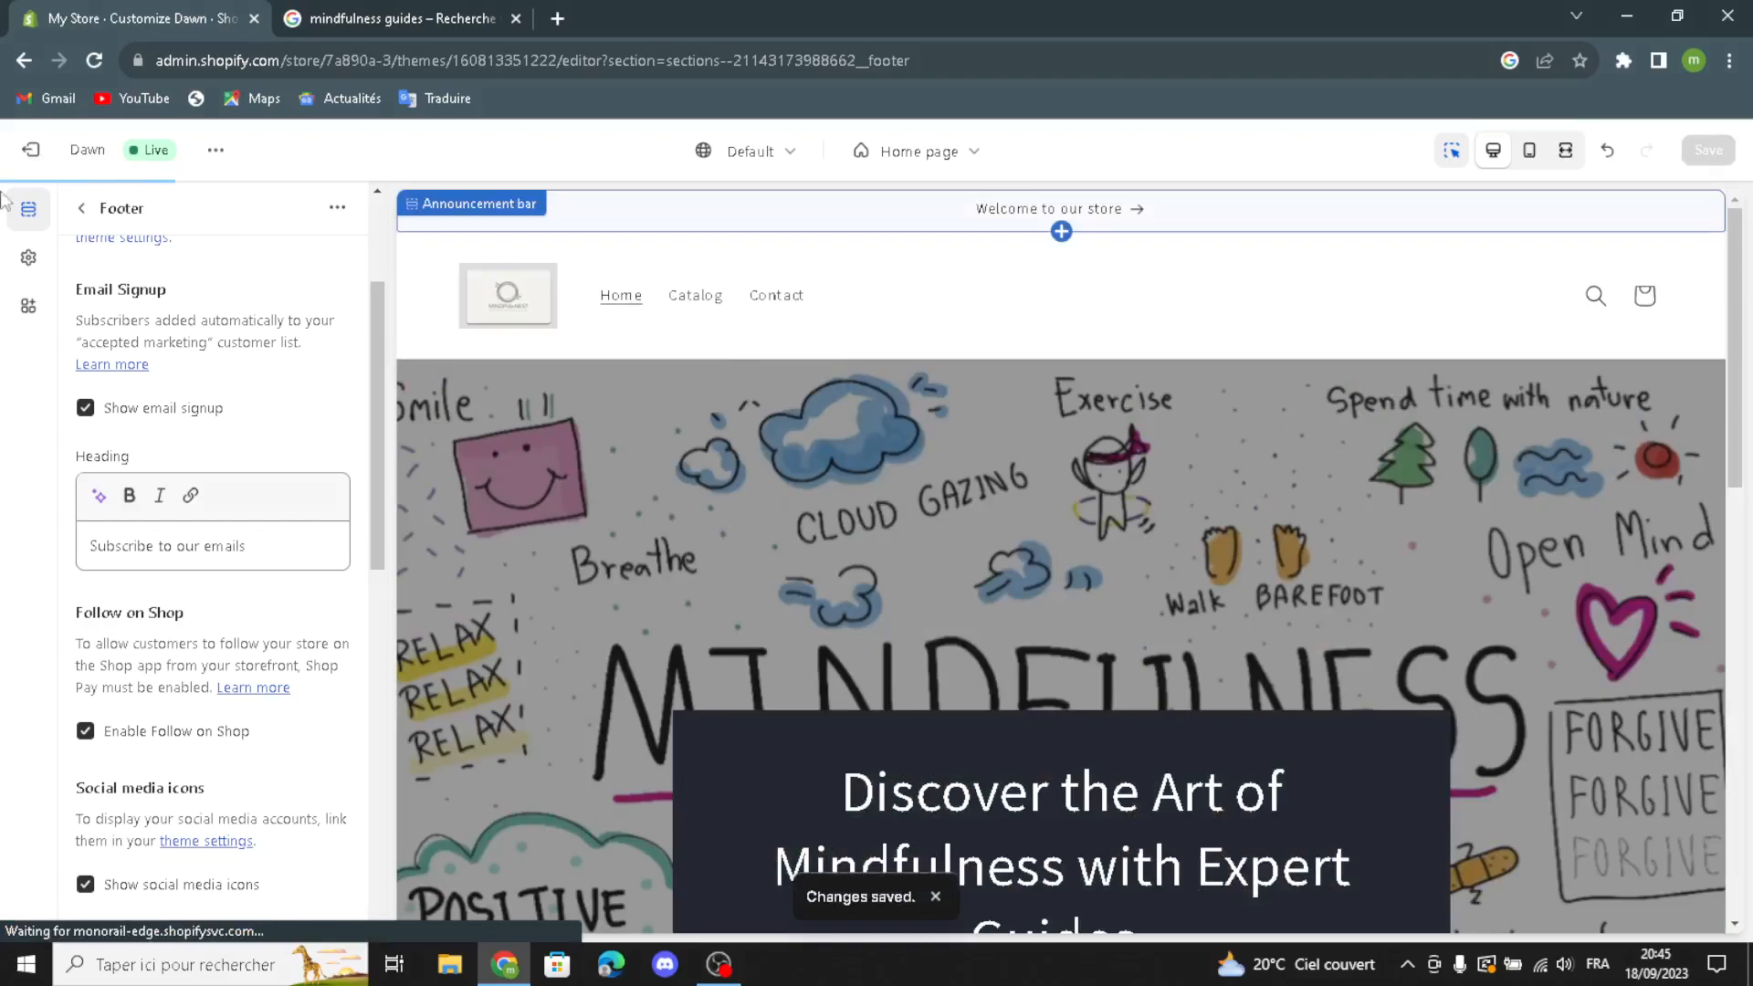
pyautogui.click(33, 156)
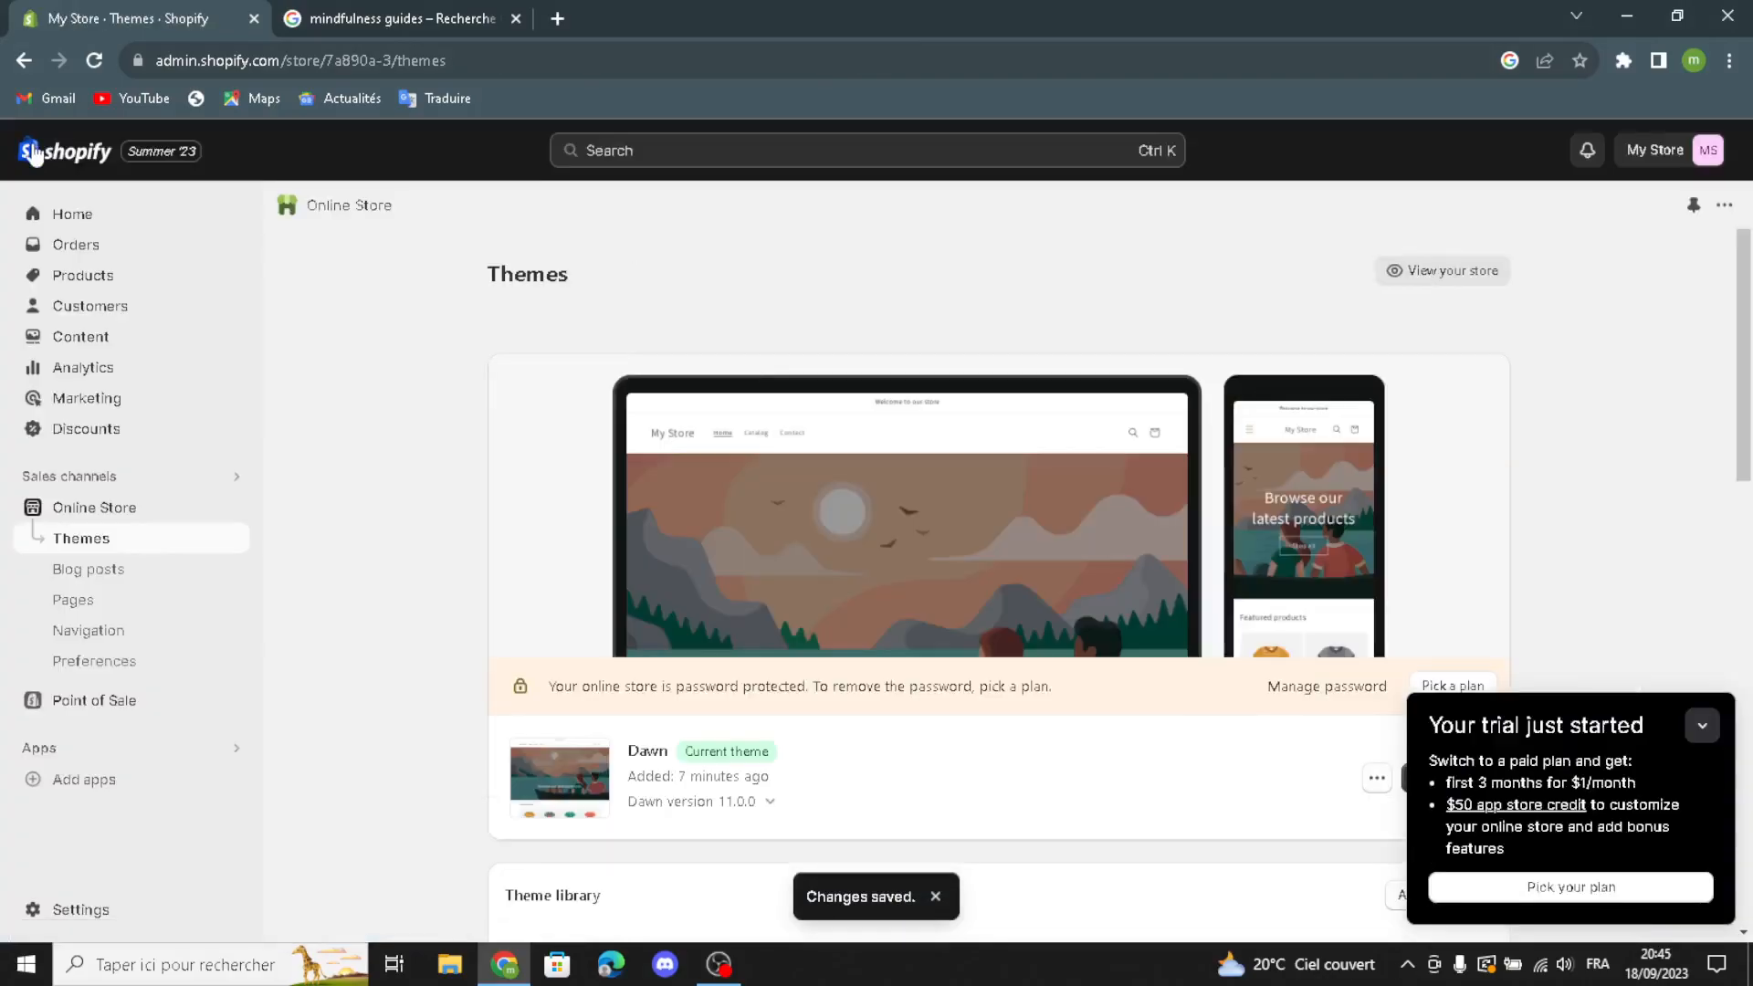
# - Go to the admin home, collapse the trial notice, and mark "Add your first product" as completed in the setup guide
pyautogui.click(54, 214)
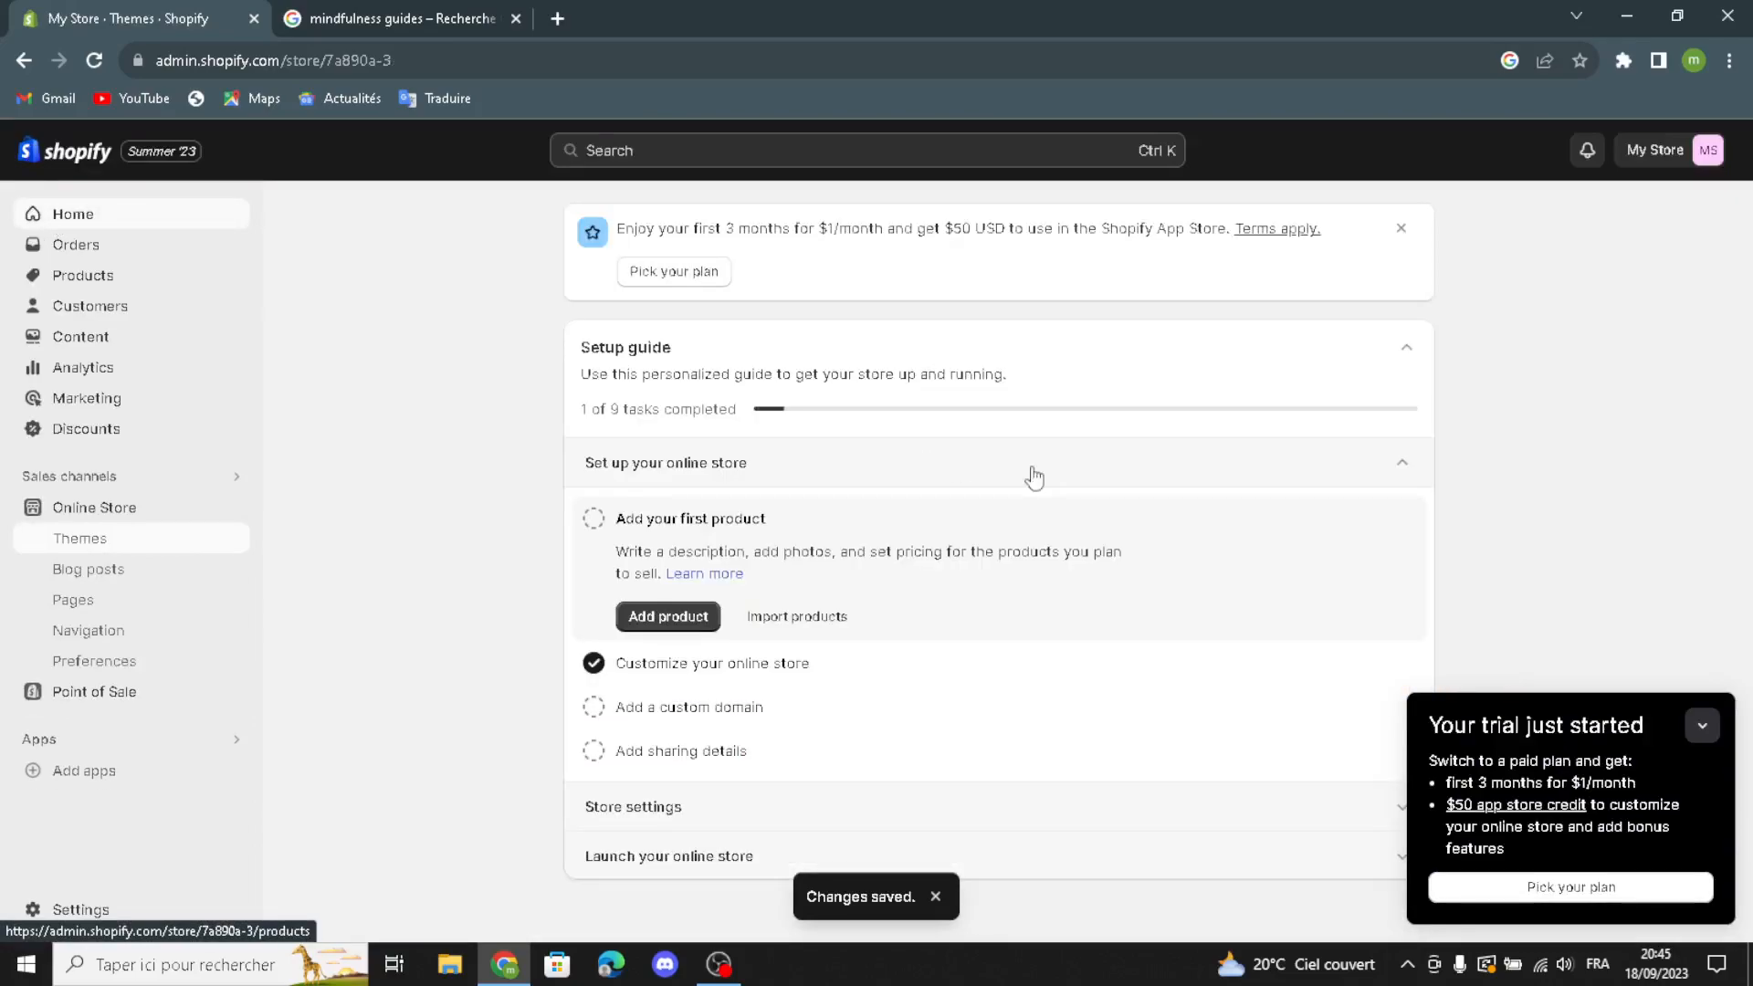
pyautogui.click(1700, 724)
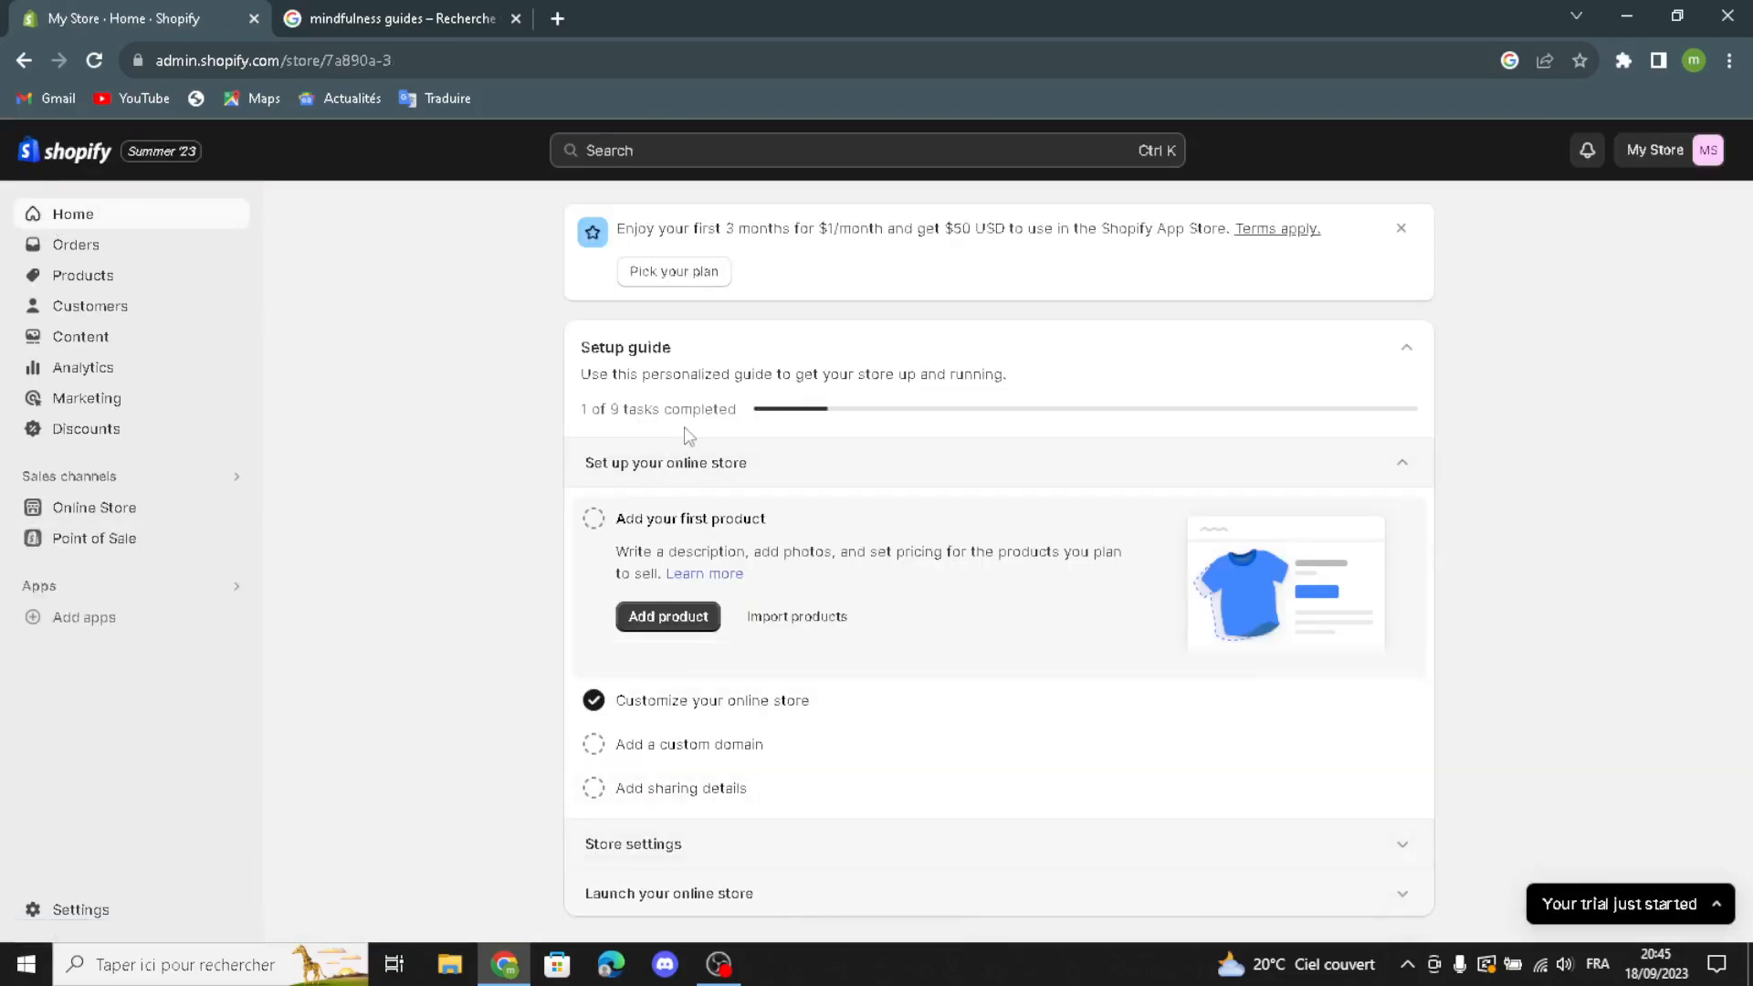
pyautogui.click(593, 520)
# - Open the setup guide's store naming task, set the store name to ZenGuidance, and save the store details
pyautogui.click(621, 843)
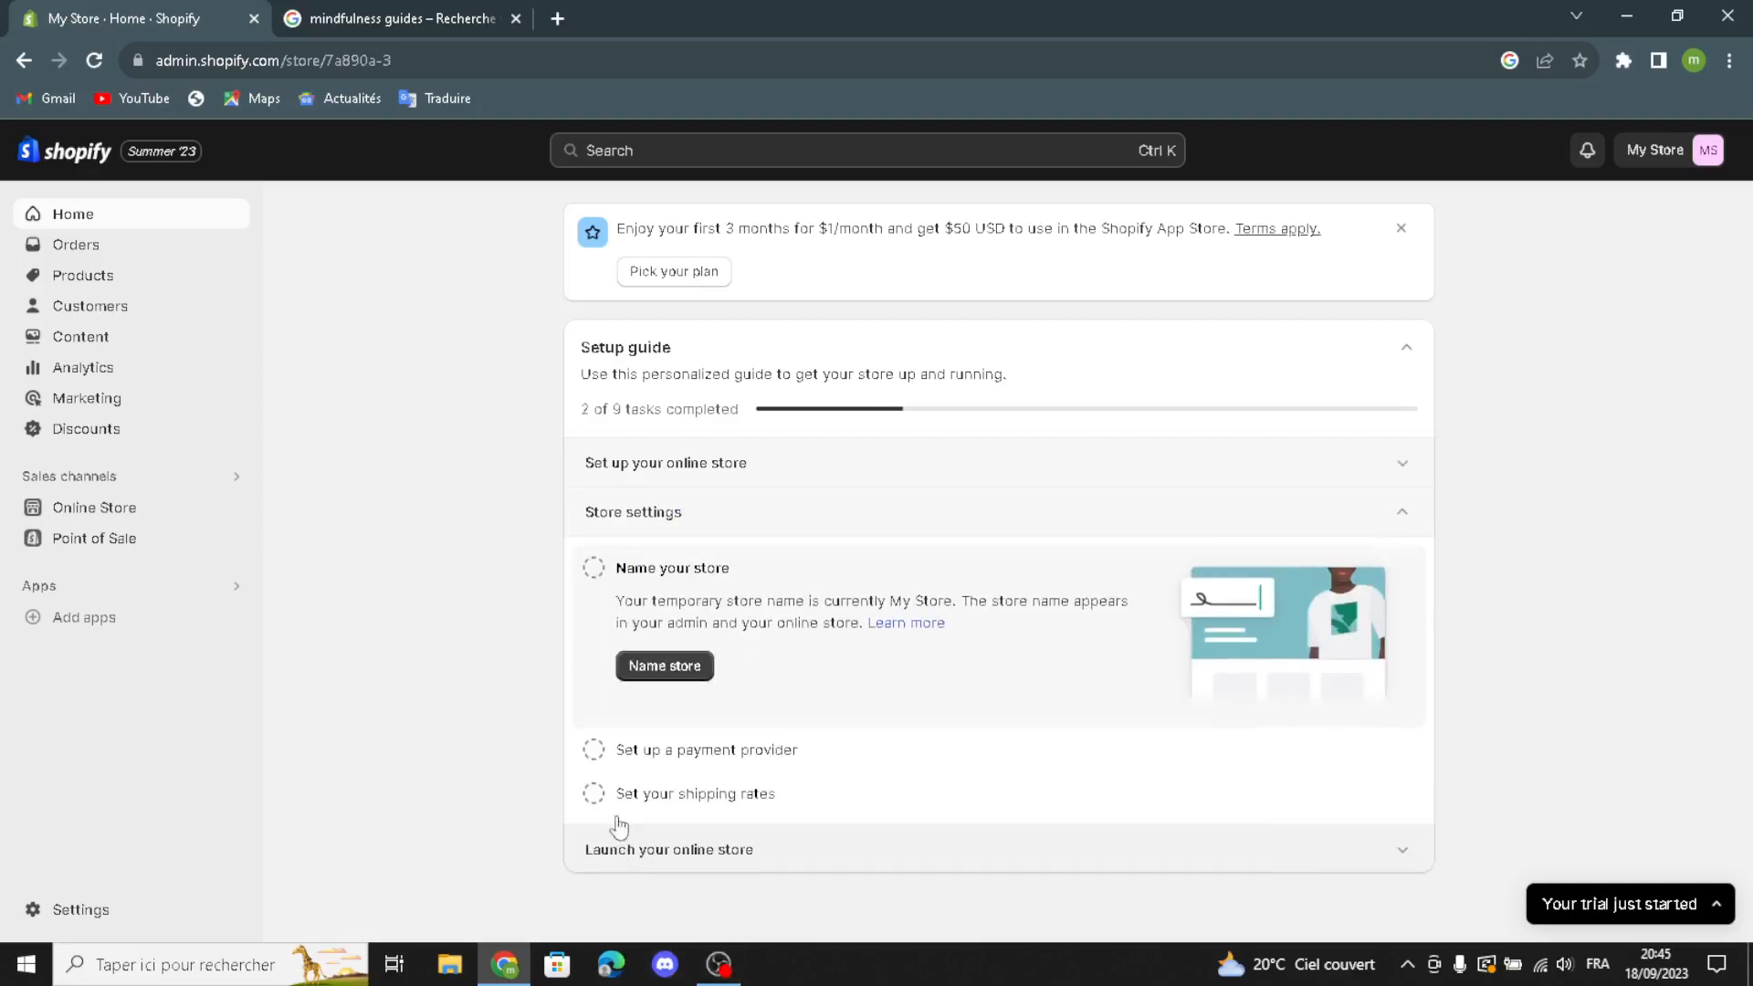
pyautogui.click(659, 668)
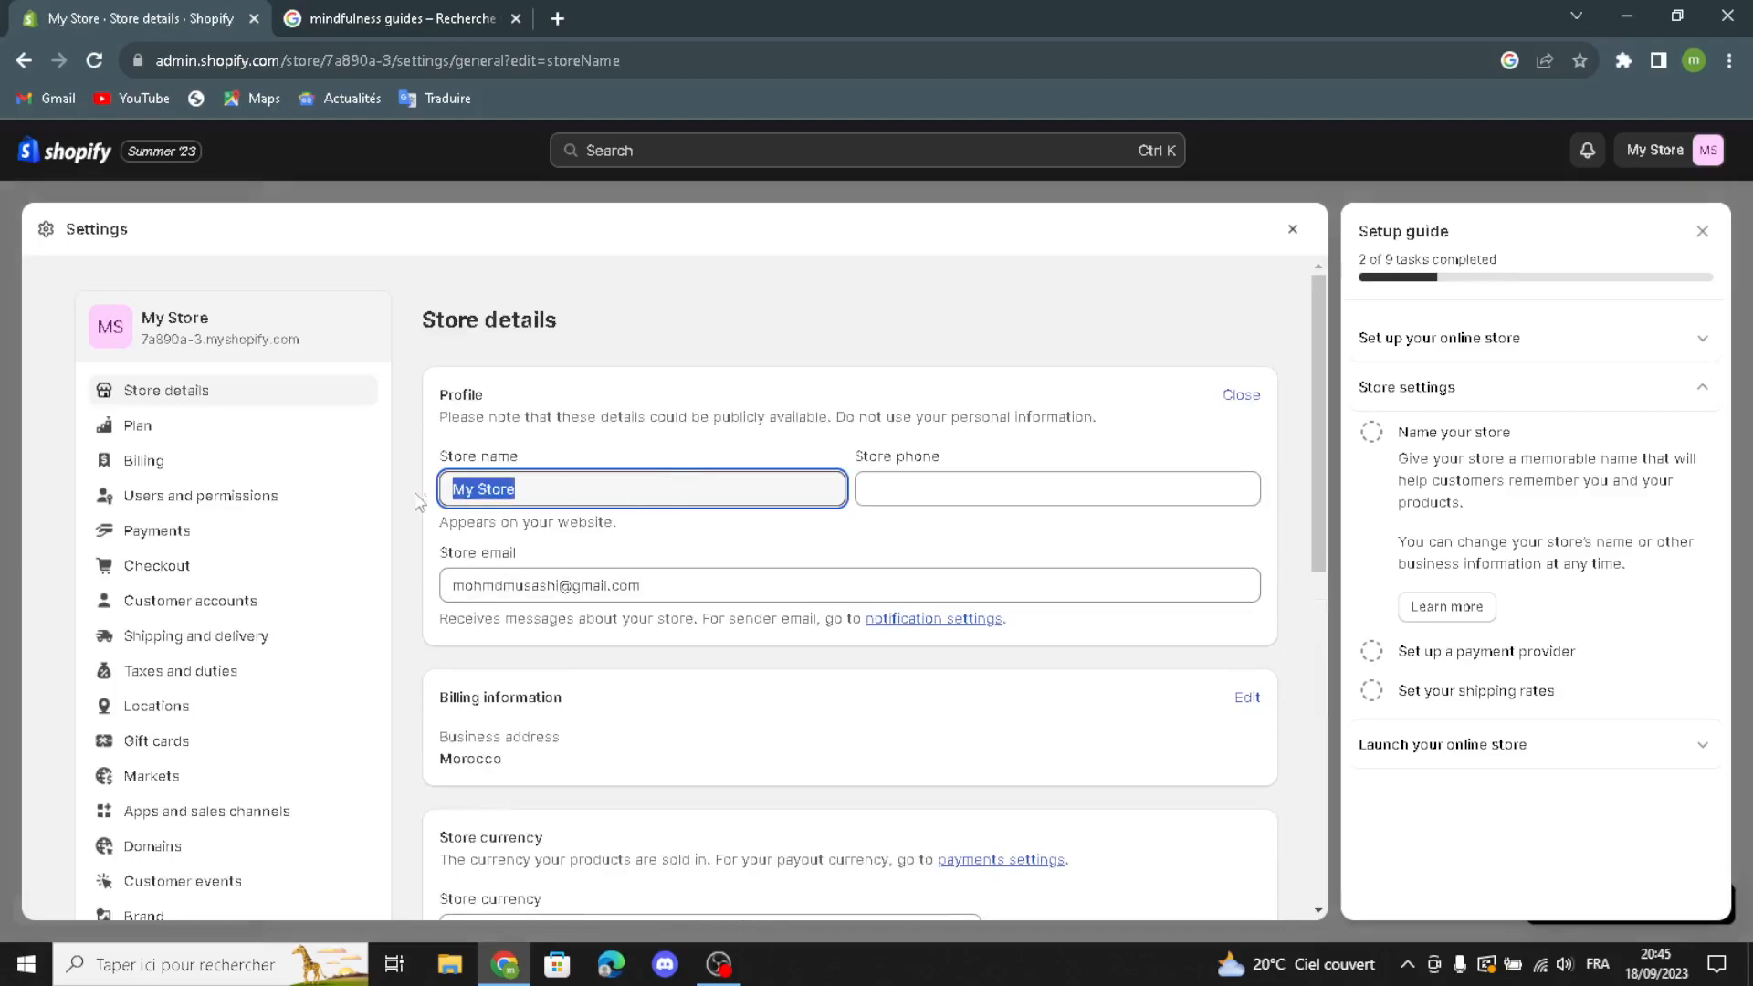
pyautogui.write('ZenGuidance')
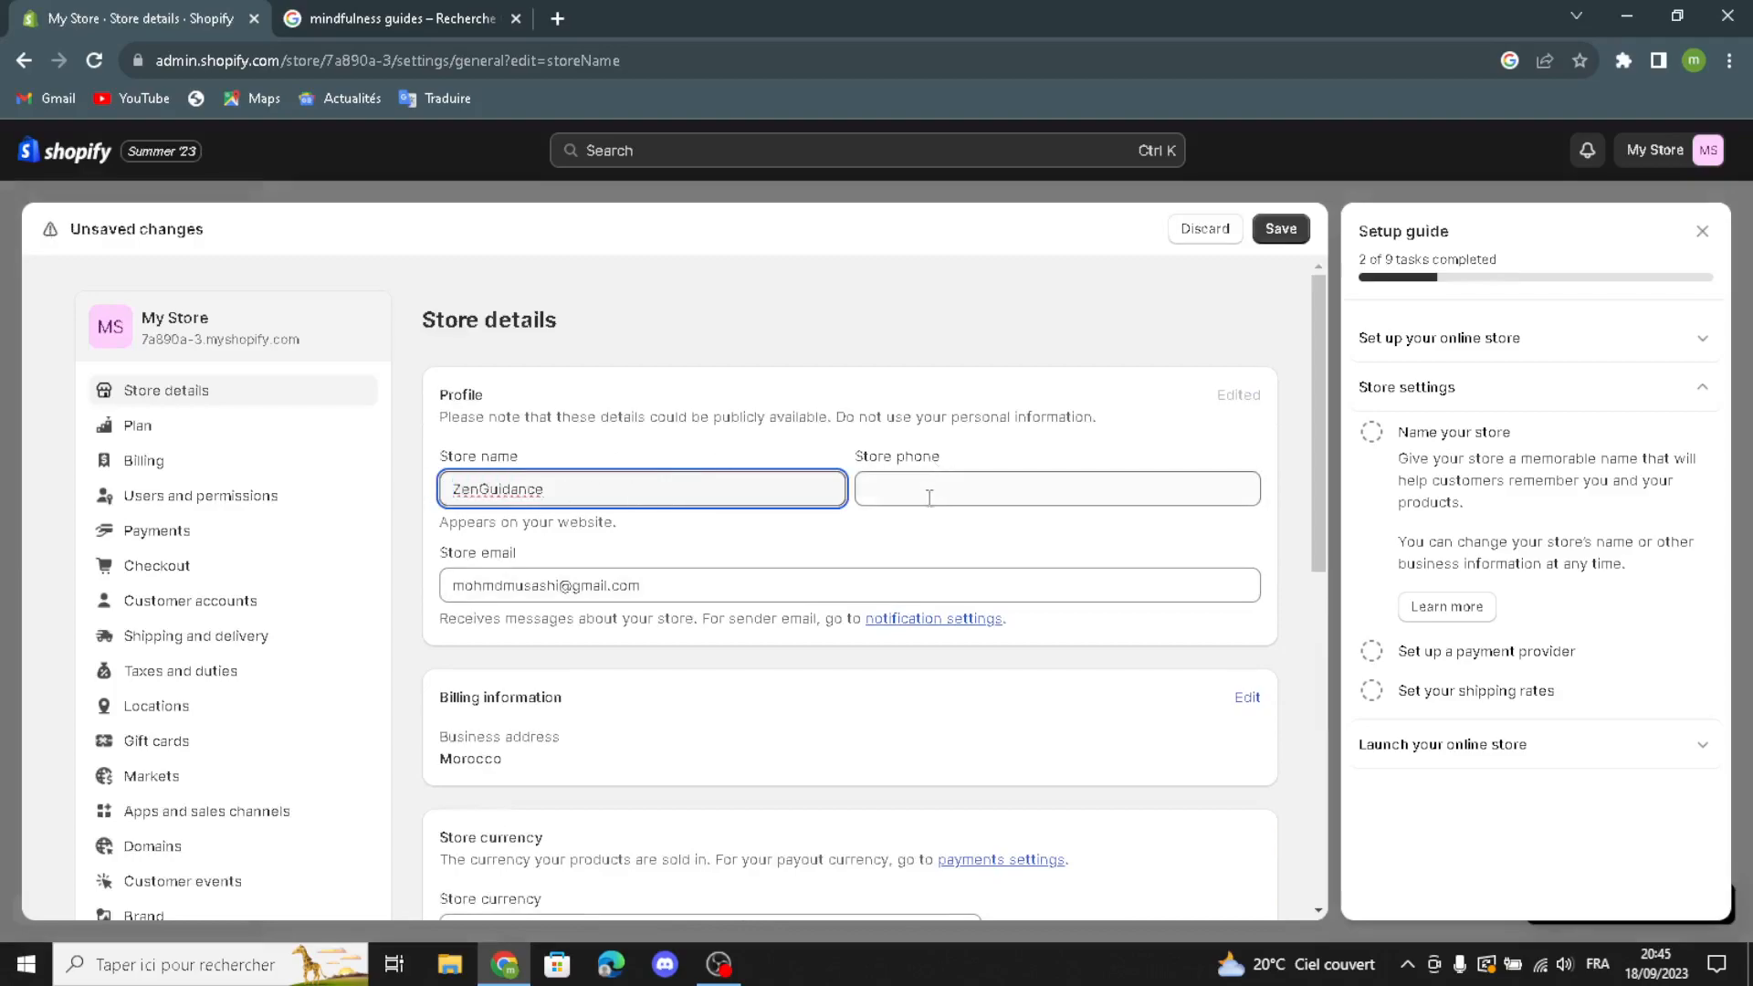
pyautogui.click(954, 498)
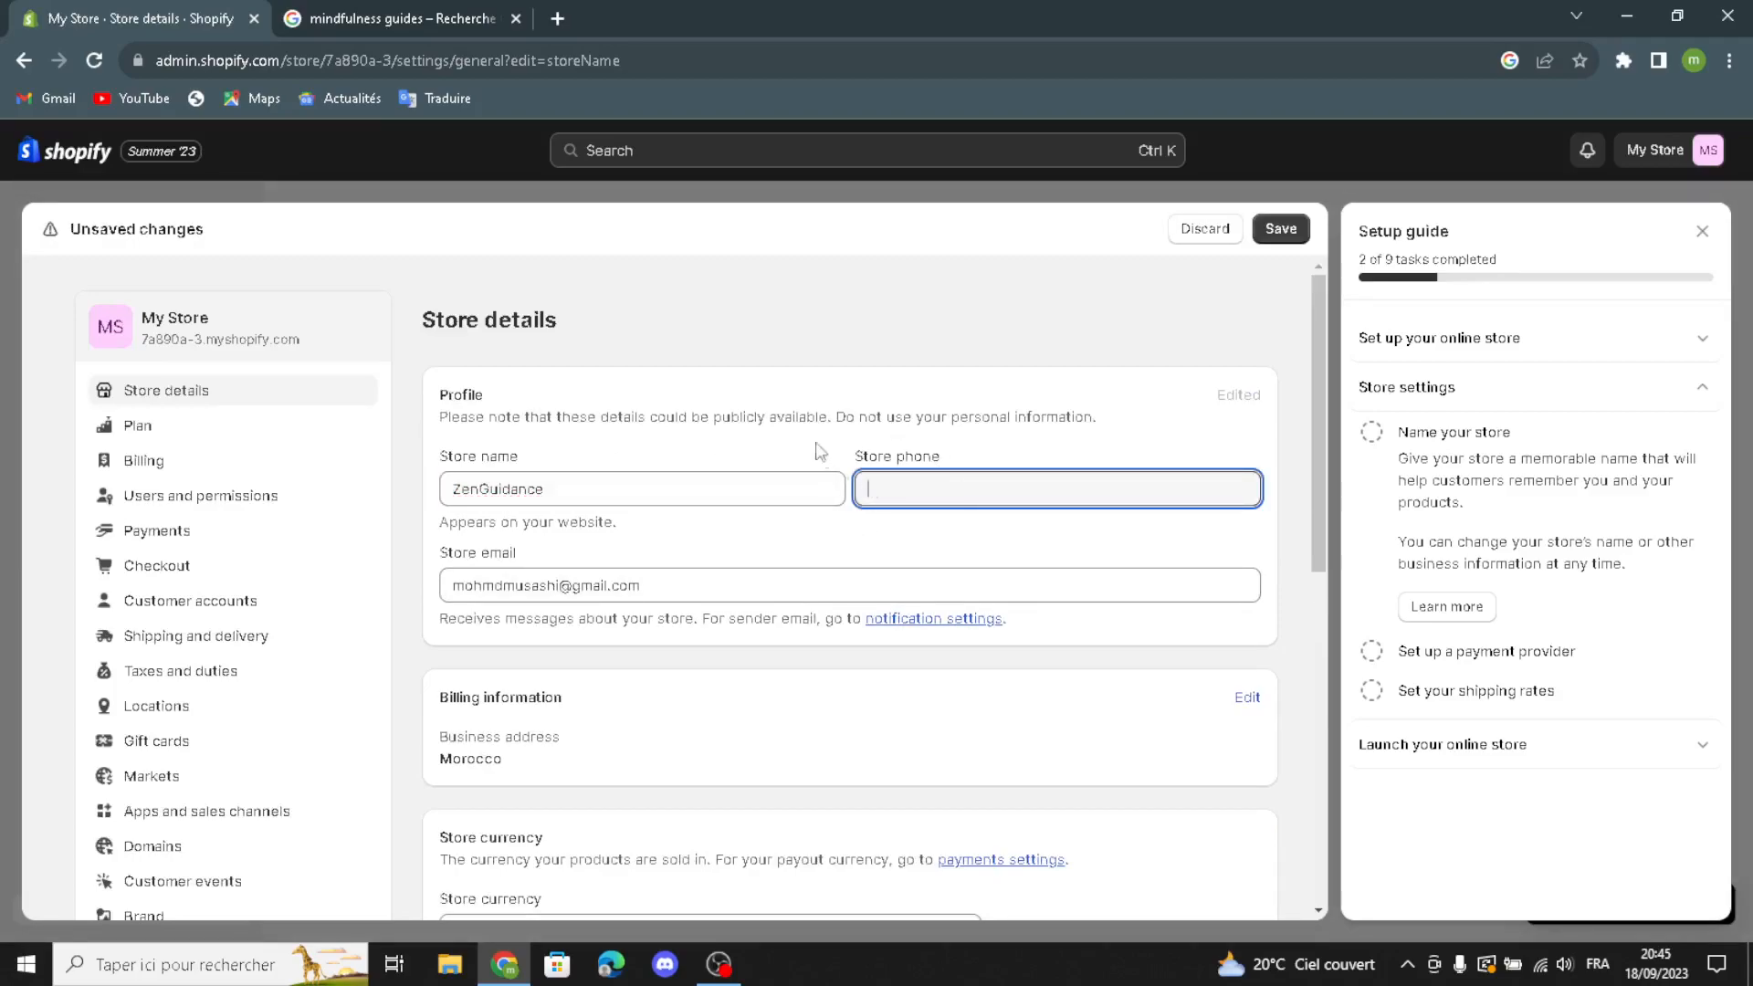
pyautogui.moveTo(701, 583); pyautogui.dragTo(785, 612)
pyautogui.click(1260, 223)
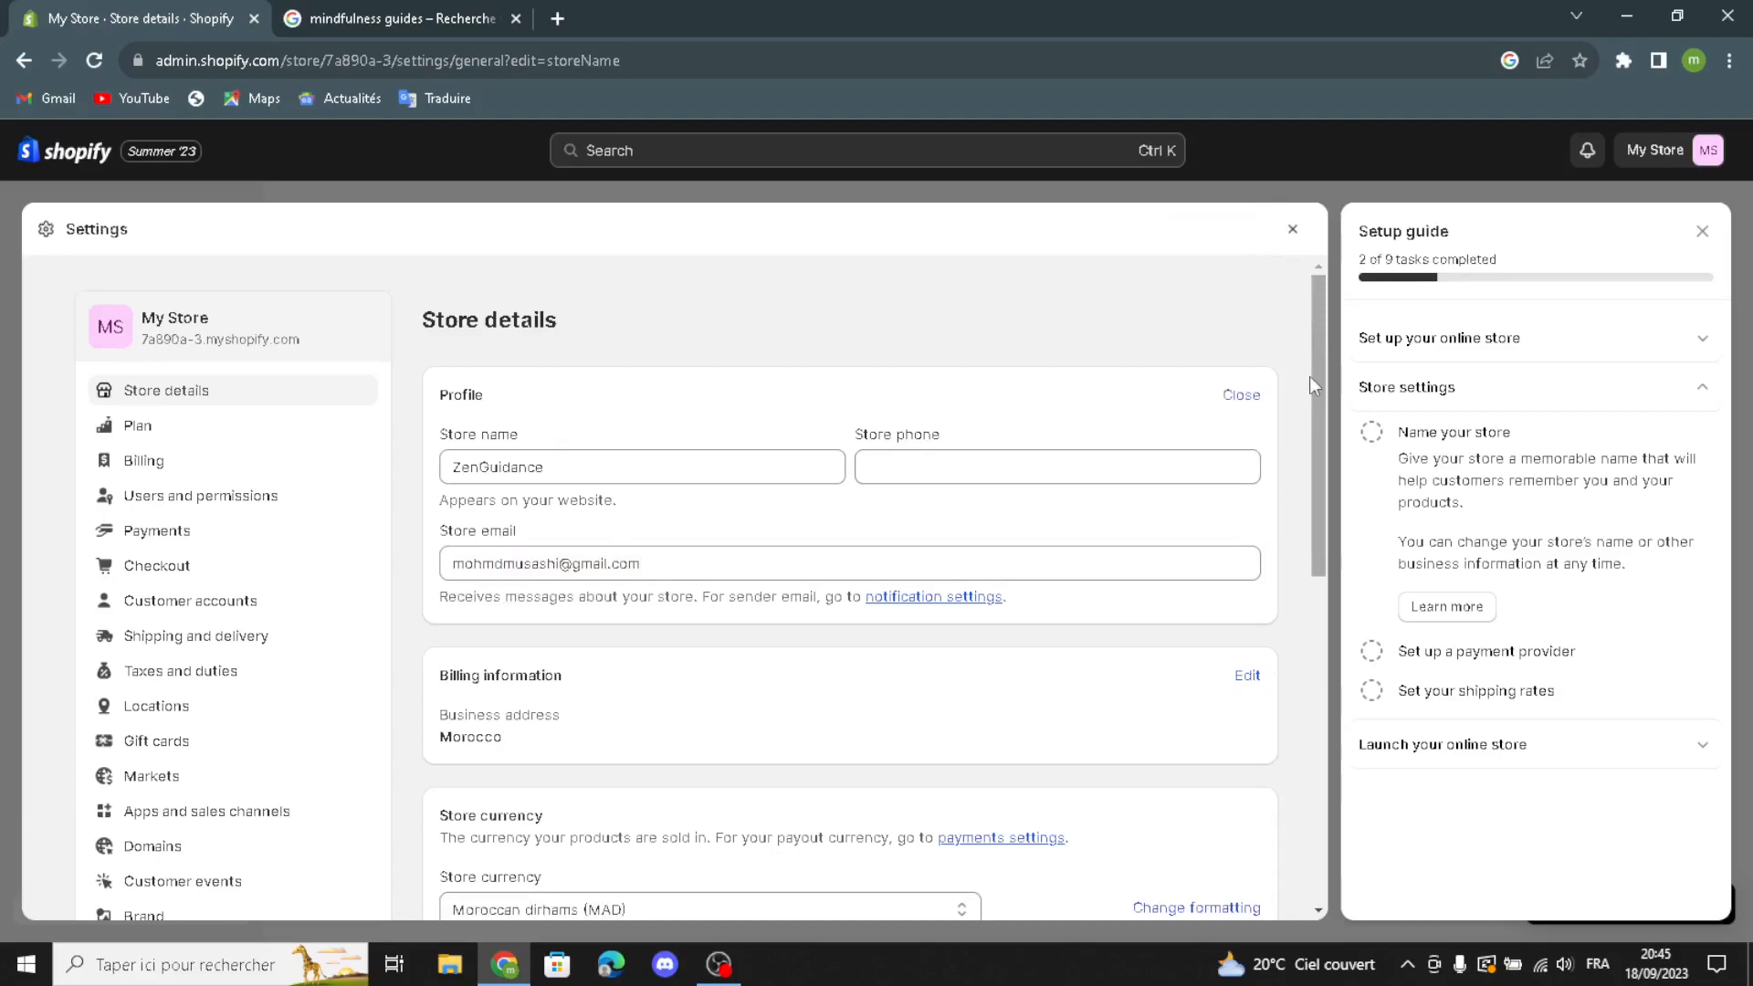
# - Close the store settings and the side setup guide, and expand the "Launch your online store" tasks
pyautogui.click(1293, 230)
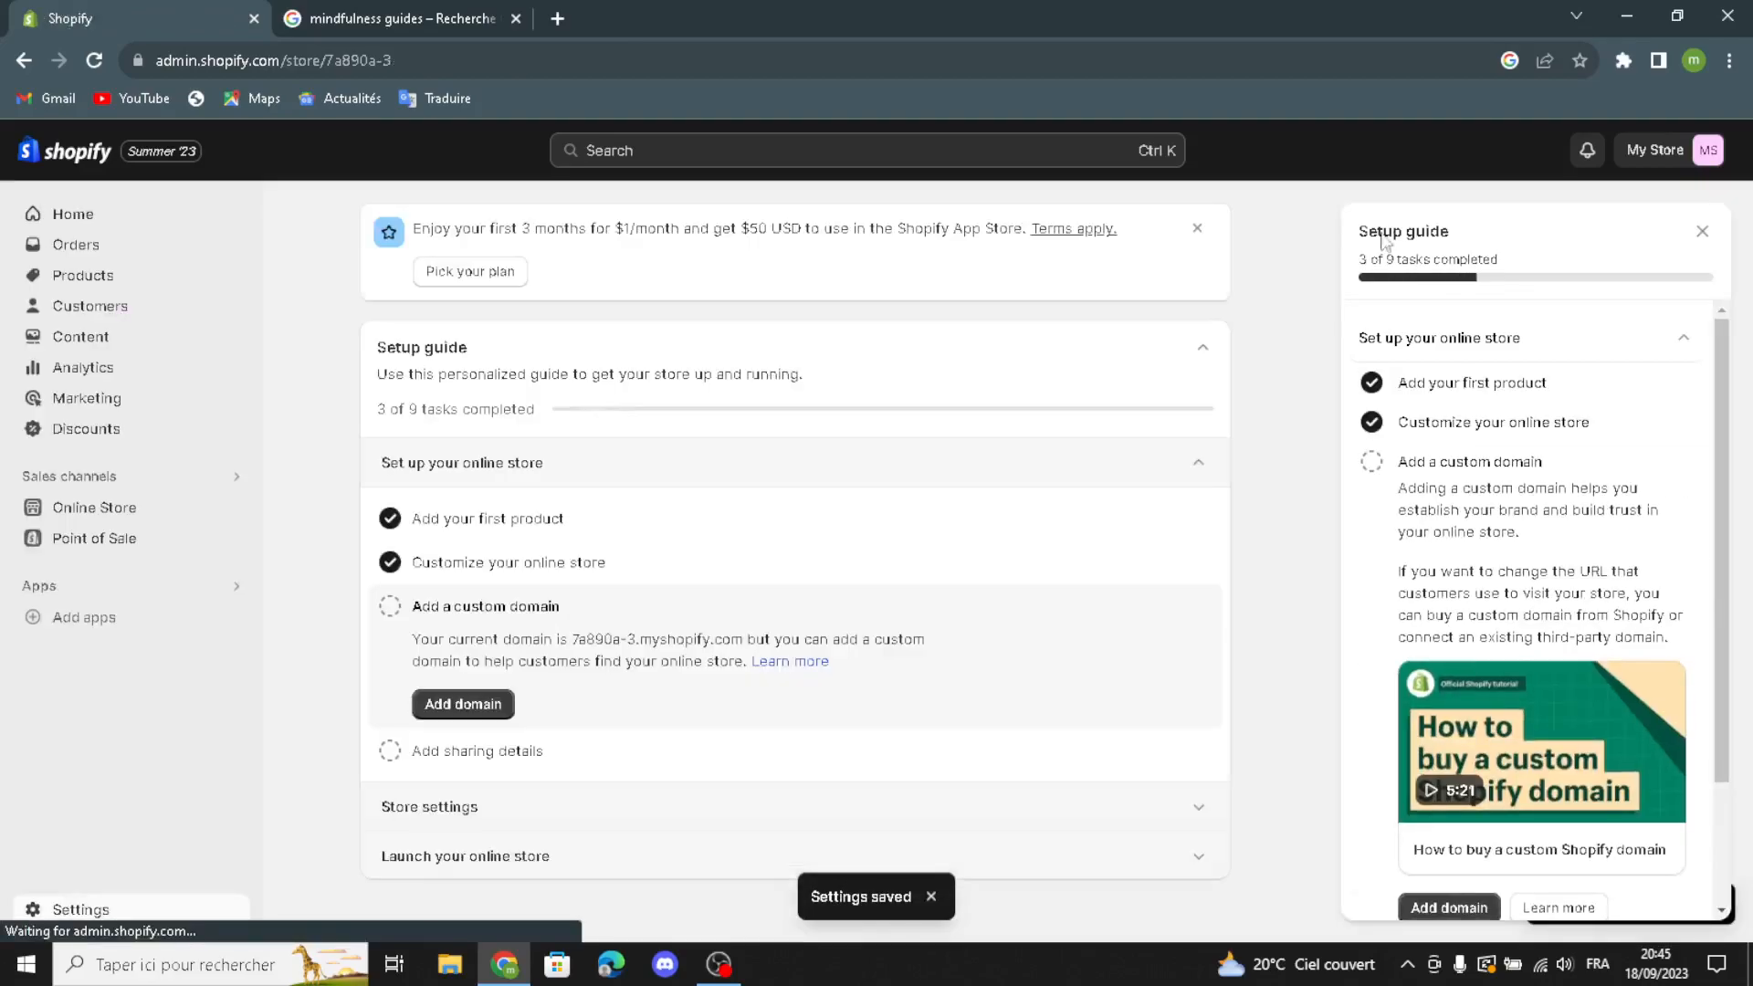
pyautogui.click(1702, 231)
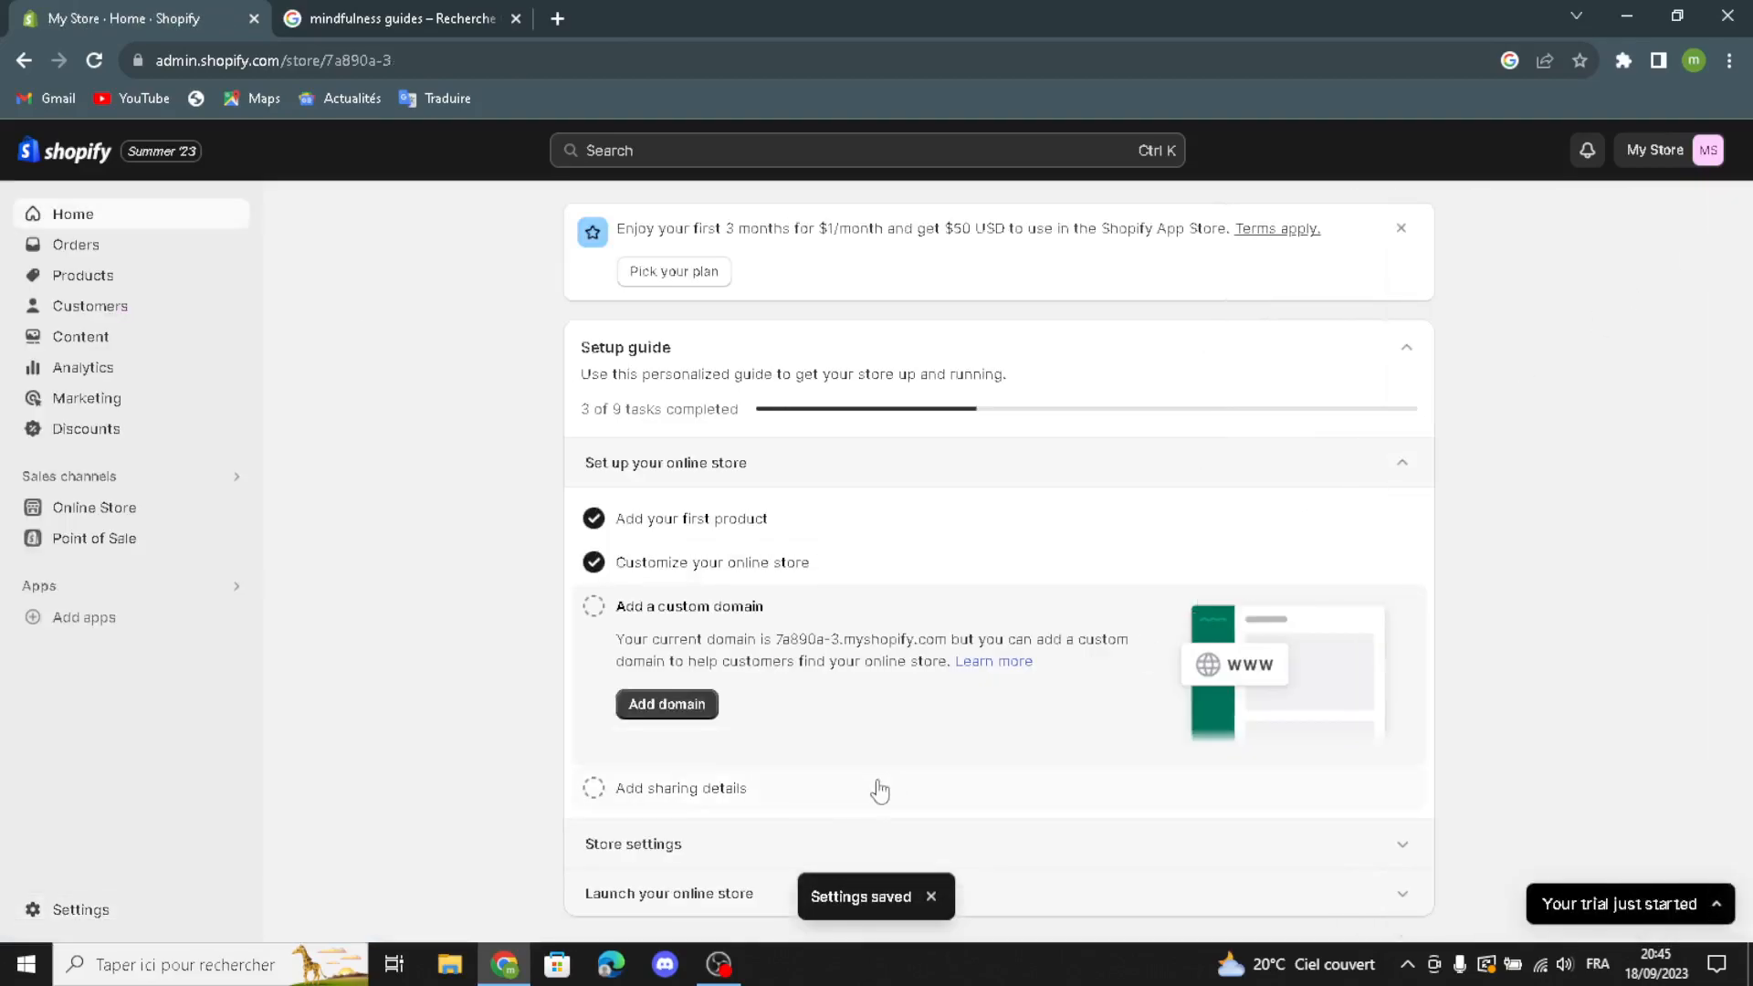
pyautogui.click(653, 908)
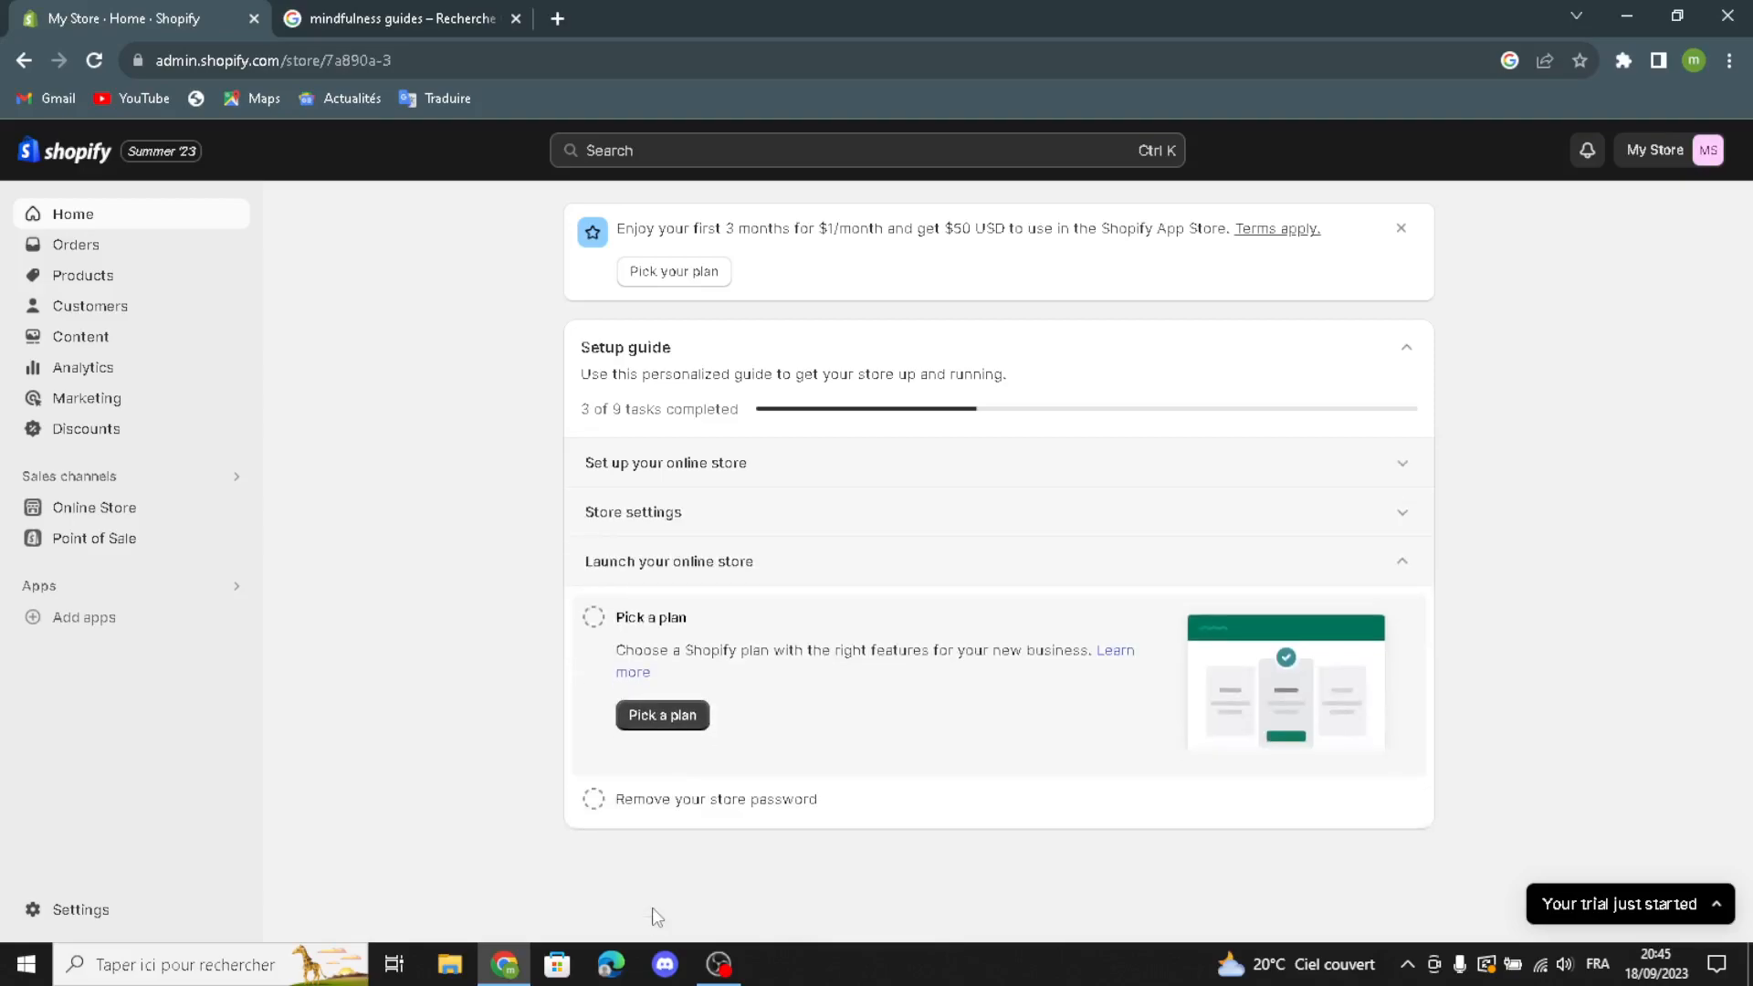